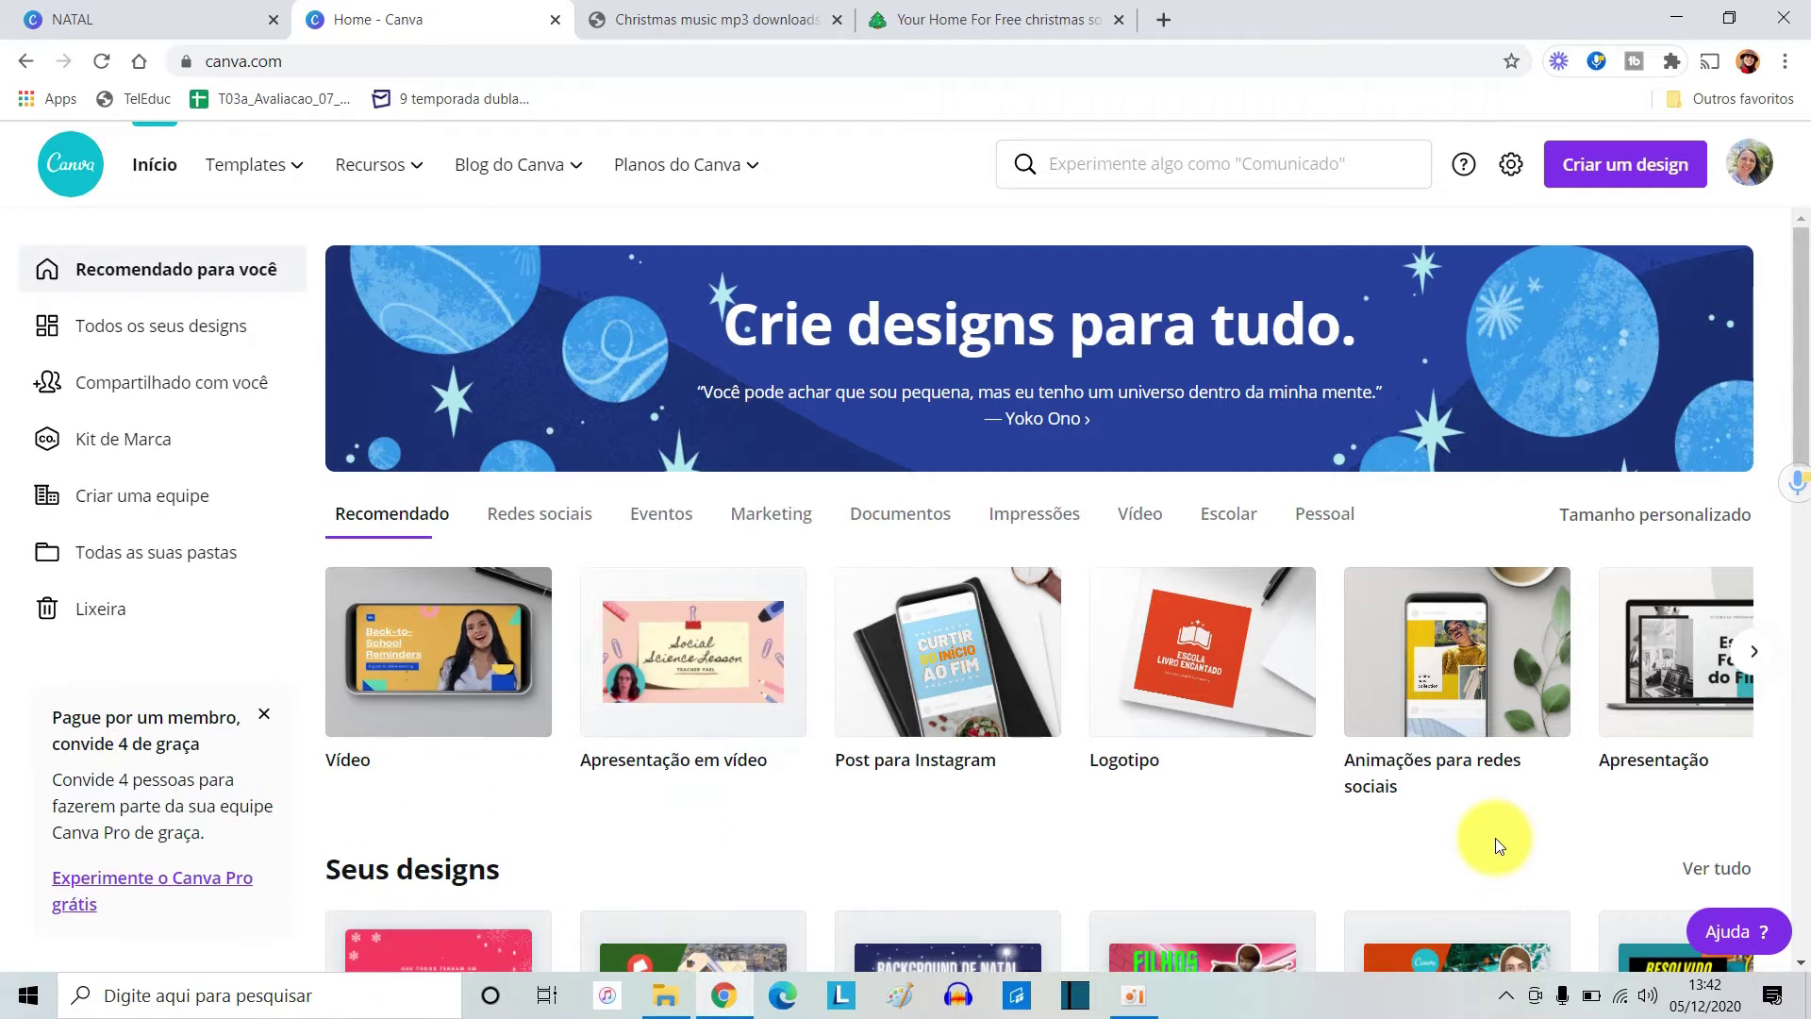
Search the templates for "NATAL".
{"action": "left_click", "coordinate": [1195, 163]}
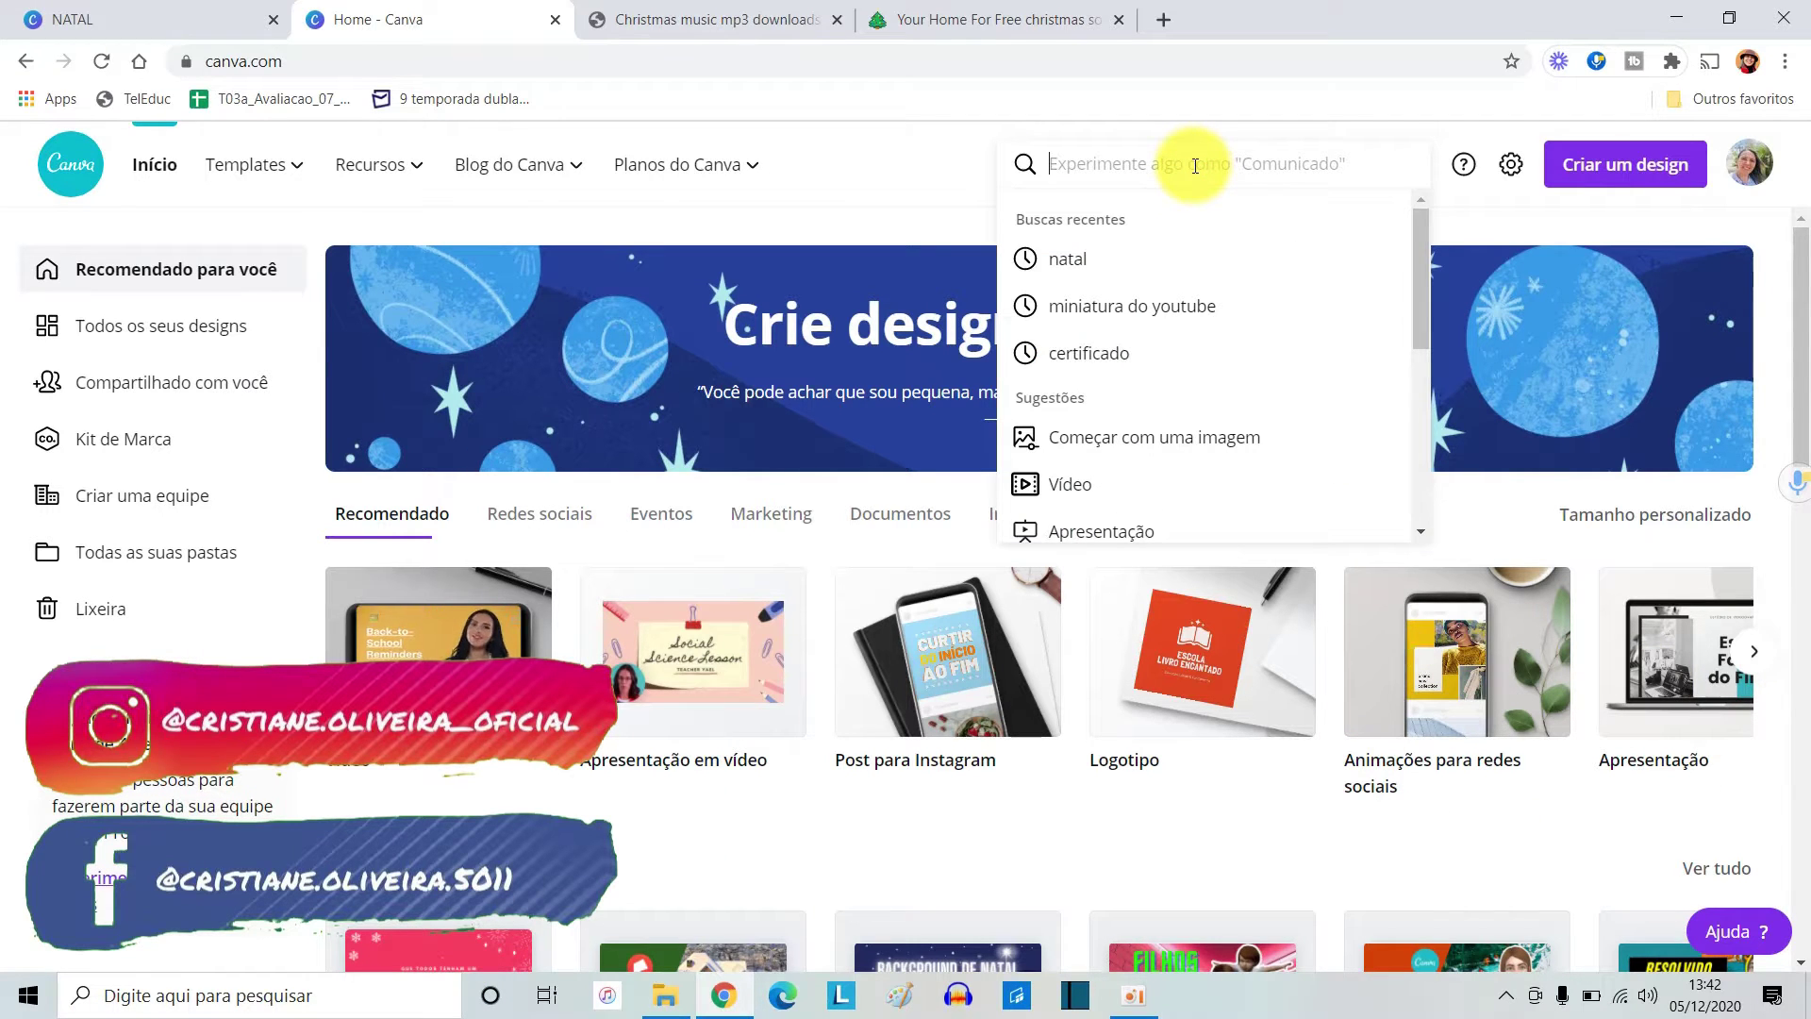
{"action": "type", "text": "NATAL"}
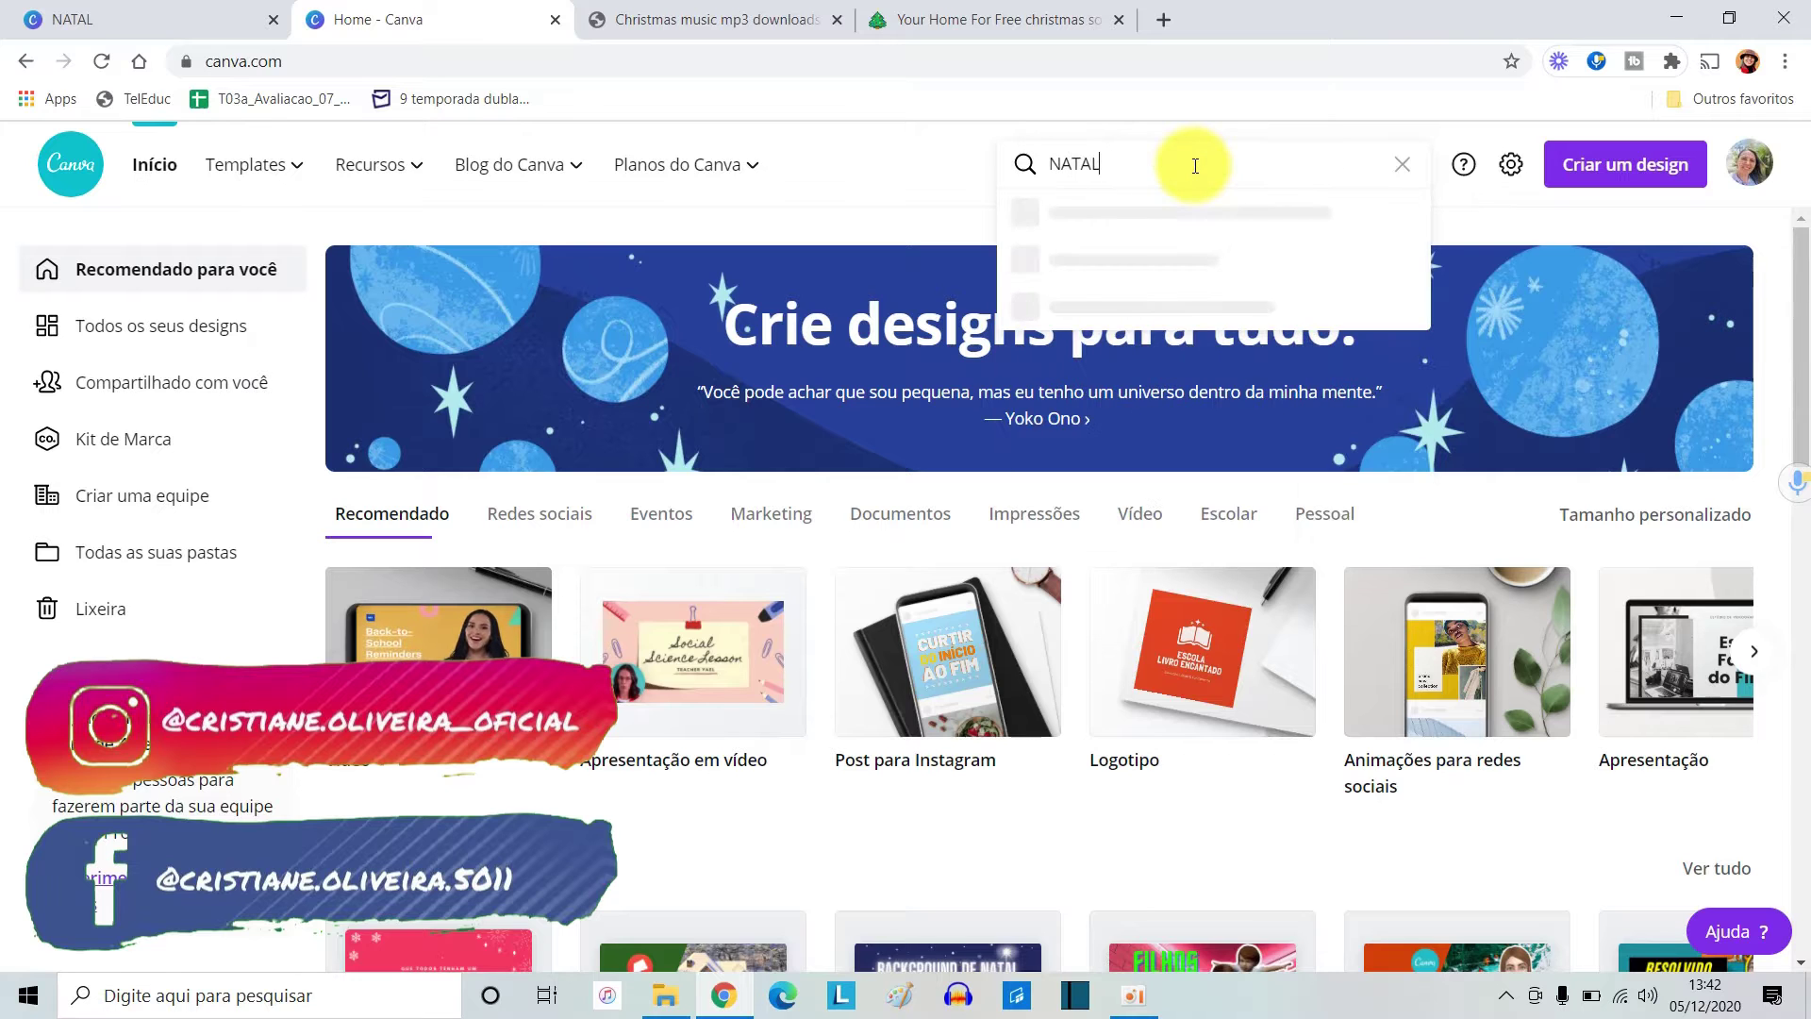
{"action": "key", "text": "Return"}
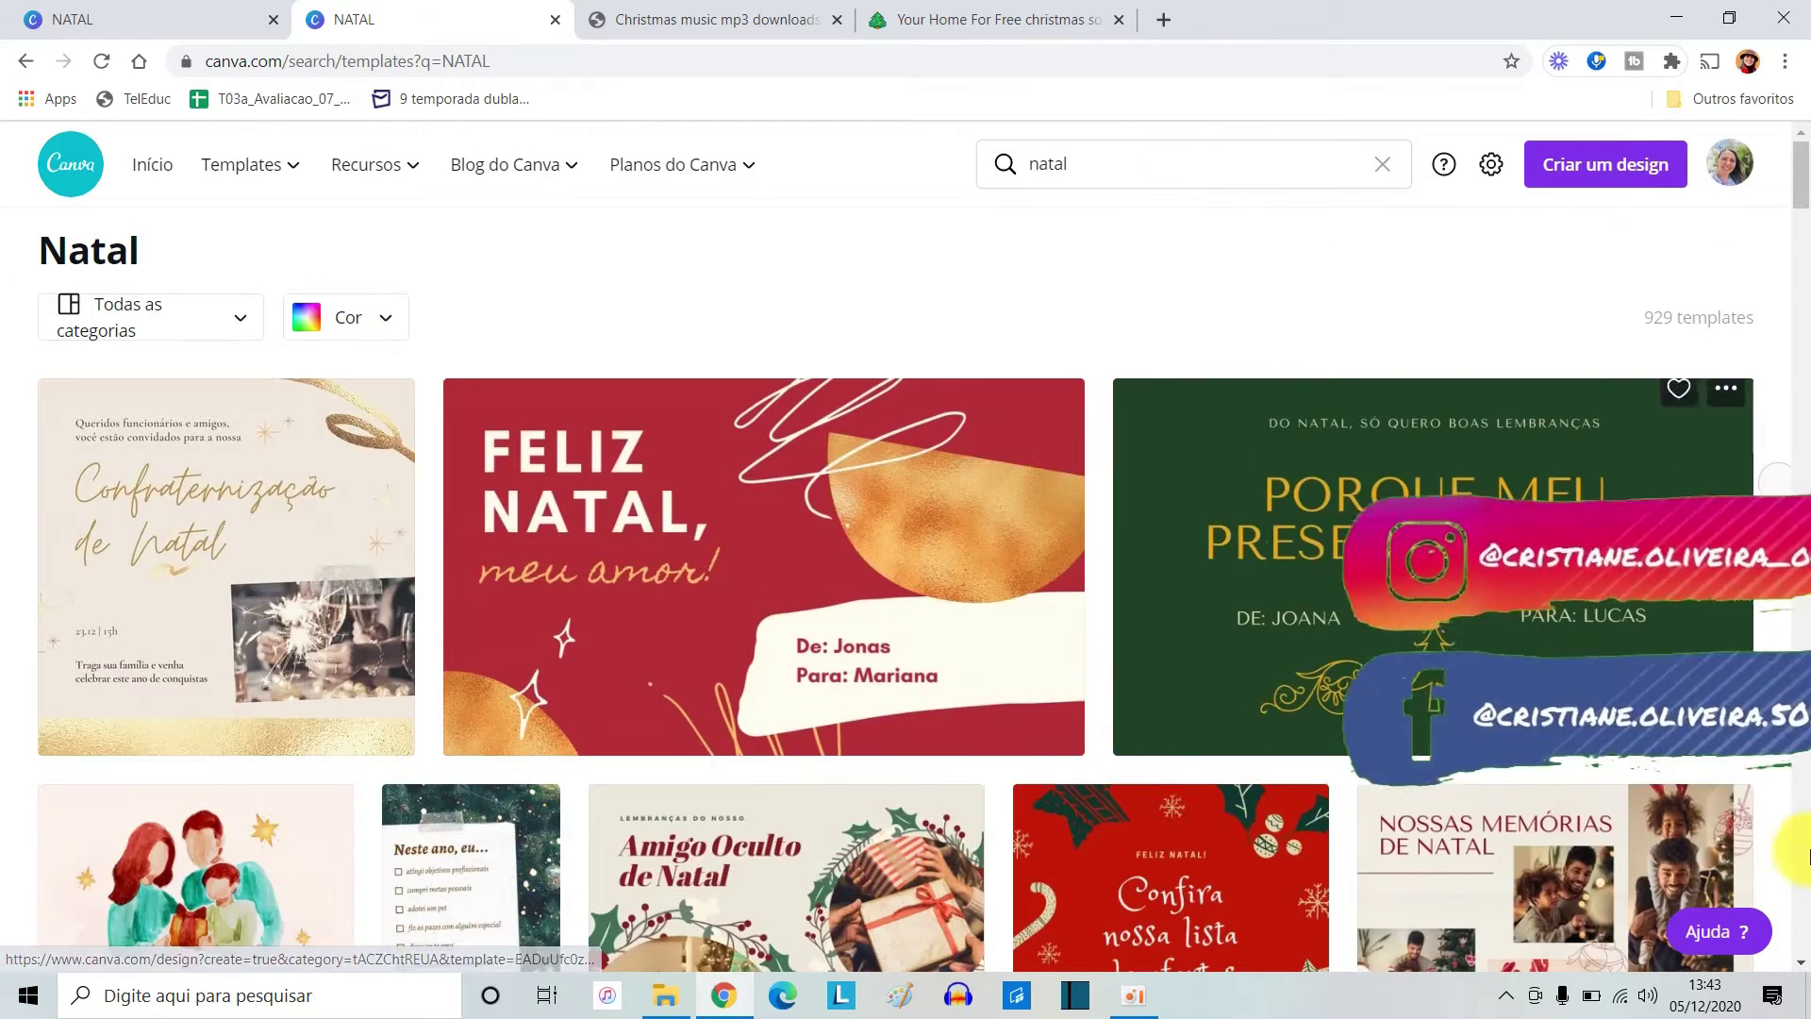
Browse the Christmas templates and open the pink "Que todos tenham um Feliz Natal!" card for editing.
{"action": "scroll", "coordinate": [1168, 617], "scroll_direction": "down", "scroll_amount": 10}
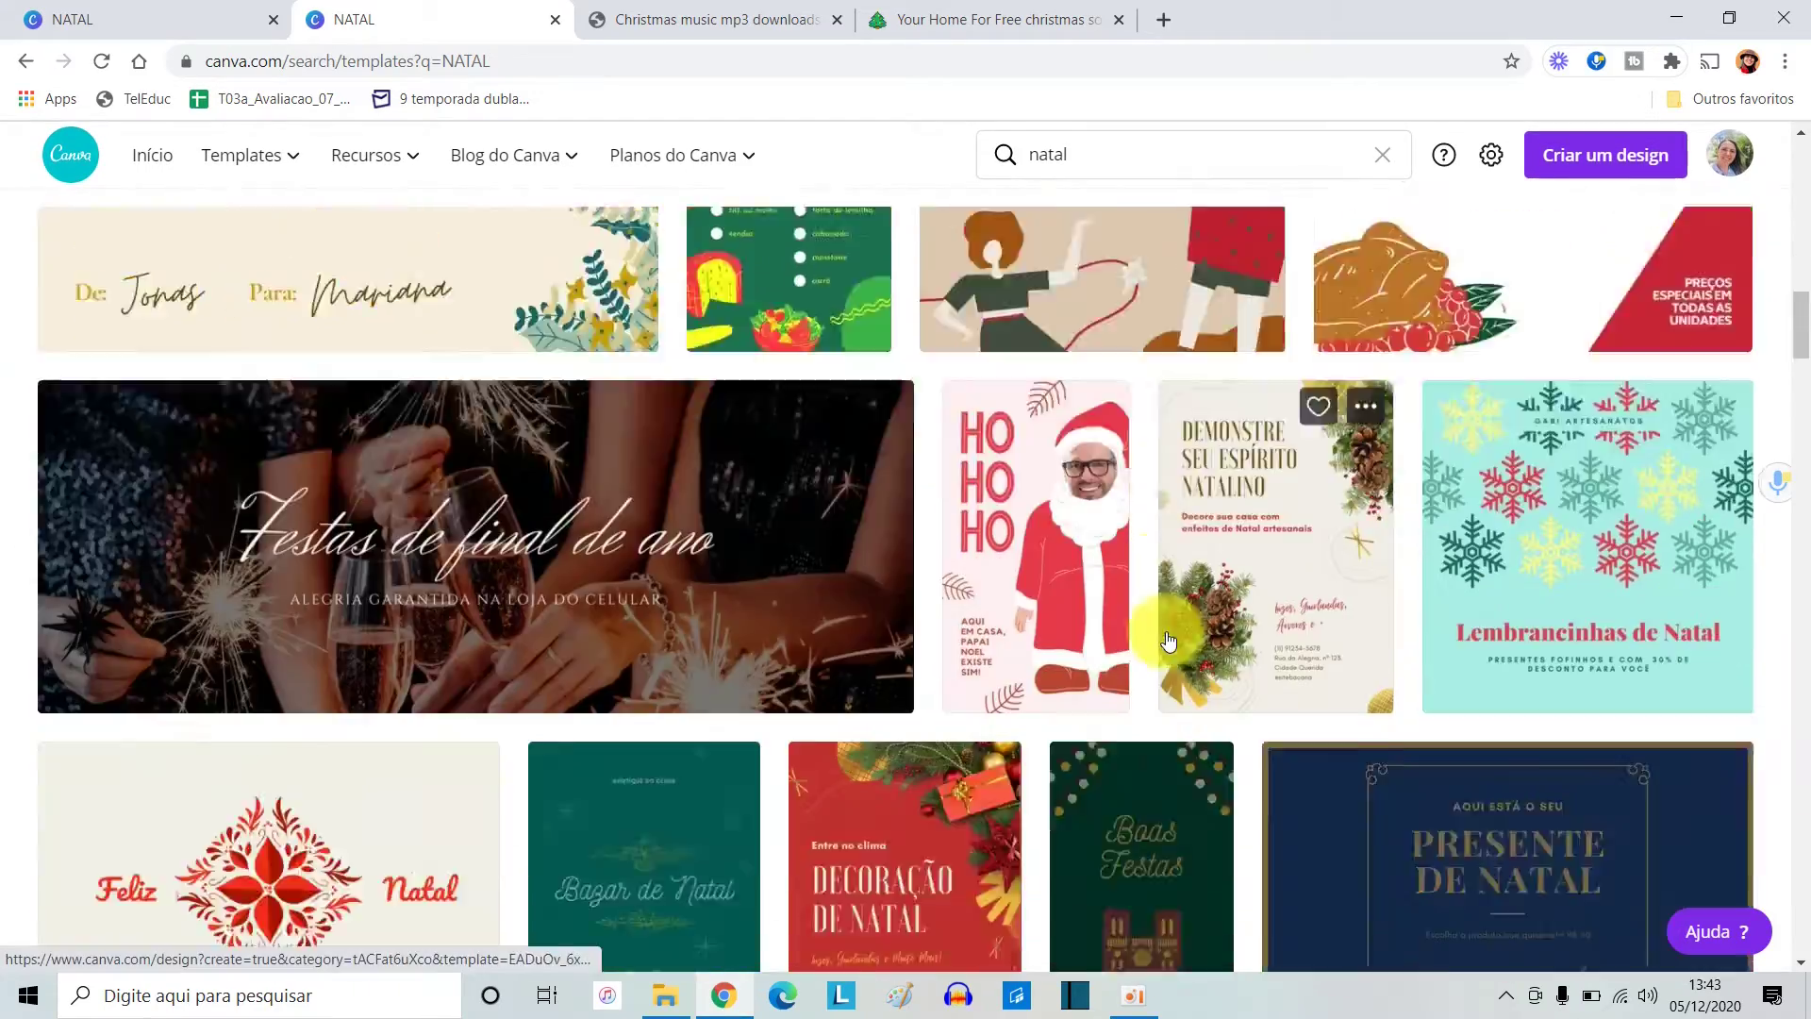
{"action": "scroll", "coordinate": [1168, 642], "scroll_direction": "down", "scroll_amount": 15}
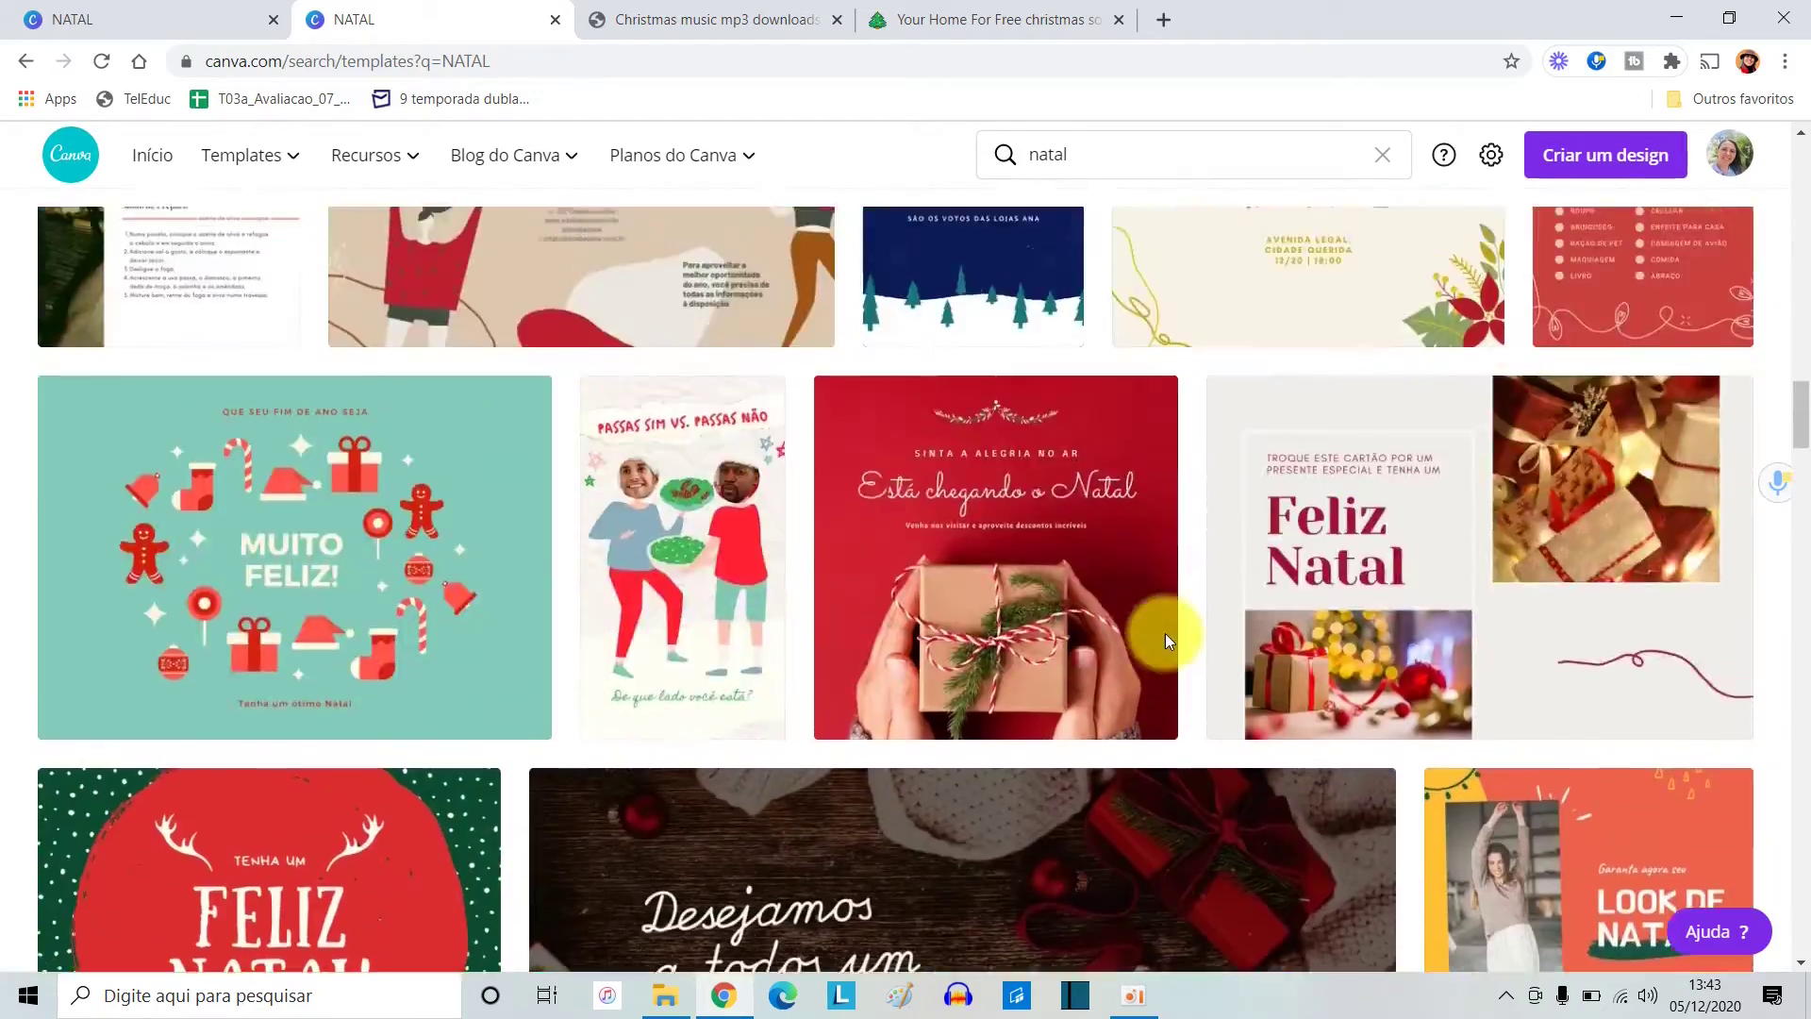
{"action": "scroll", "coordinate": [1164, 632], "scroll_direction": "down", "scroll_amount": 15}
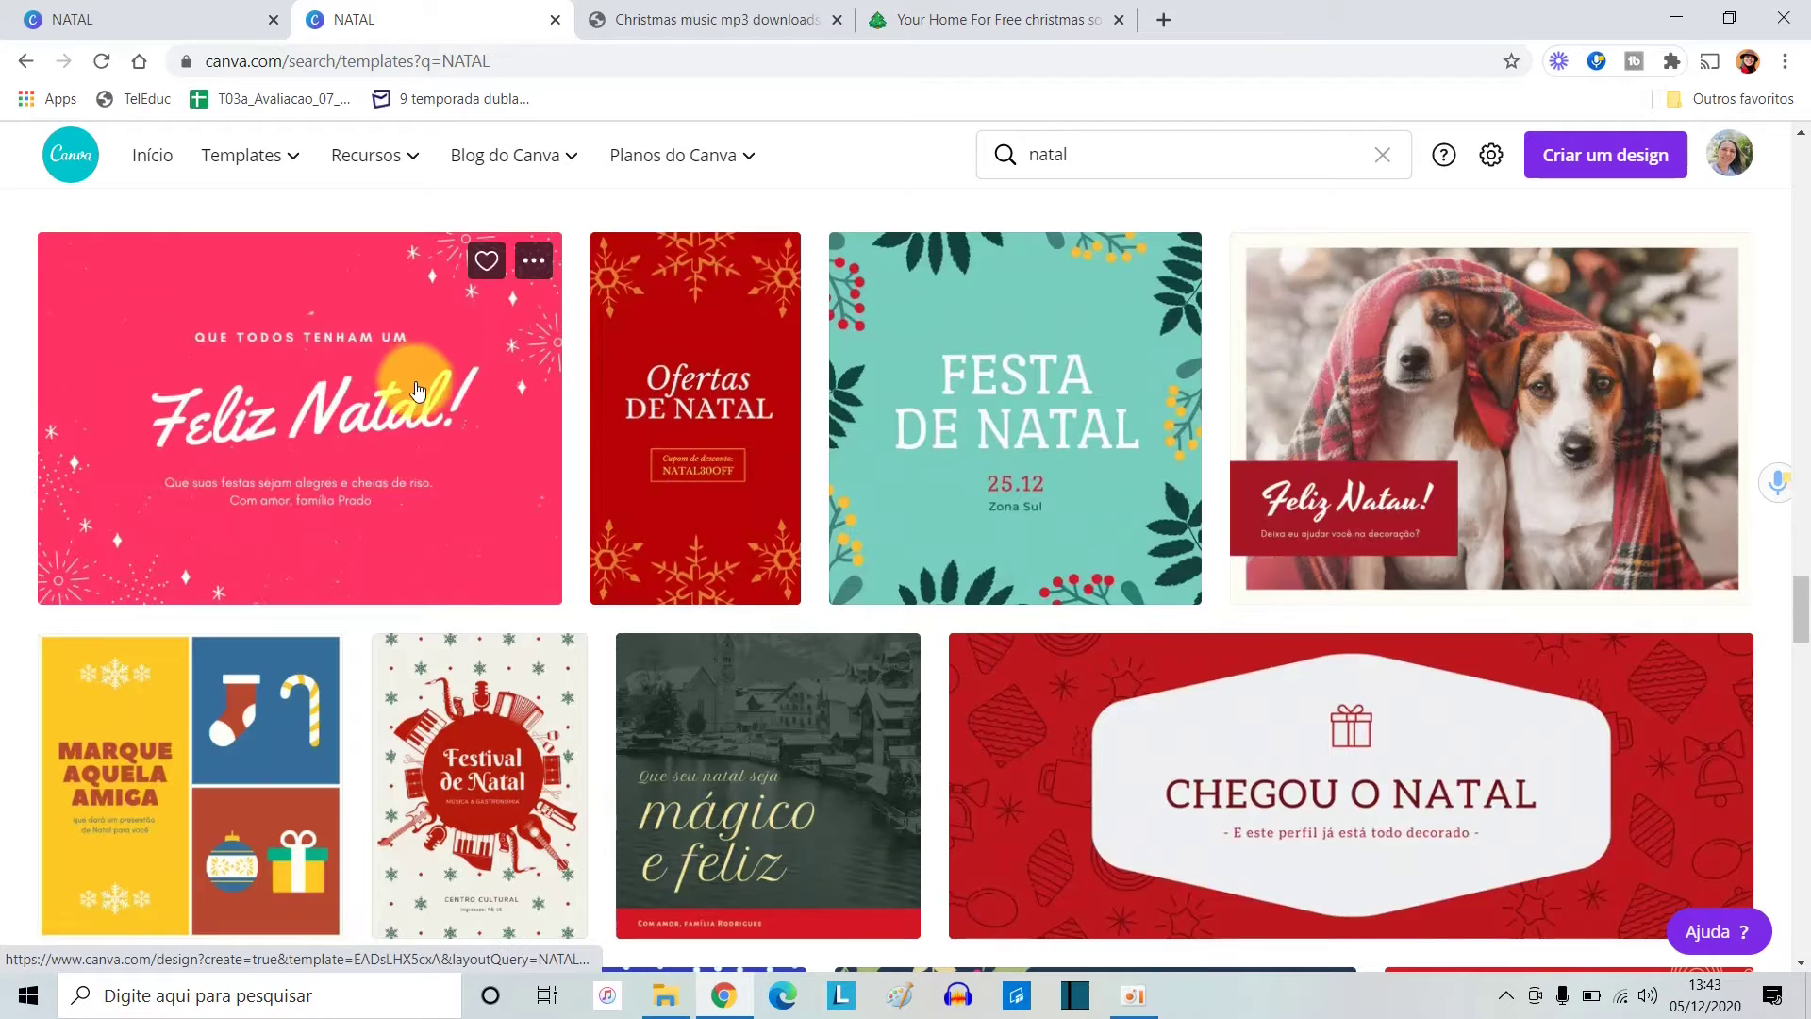
{"action": "left_click", "coordinate": [418, 390]}
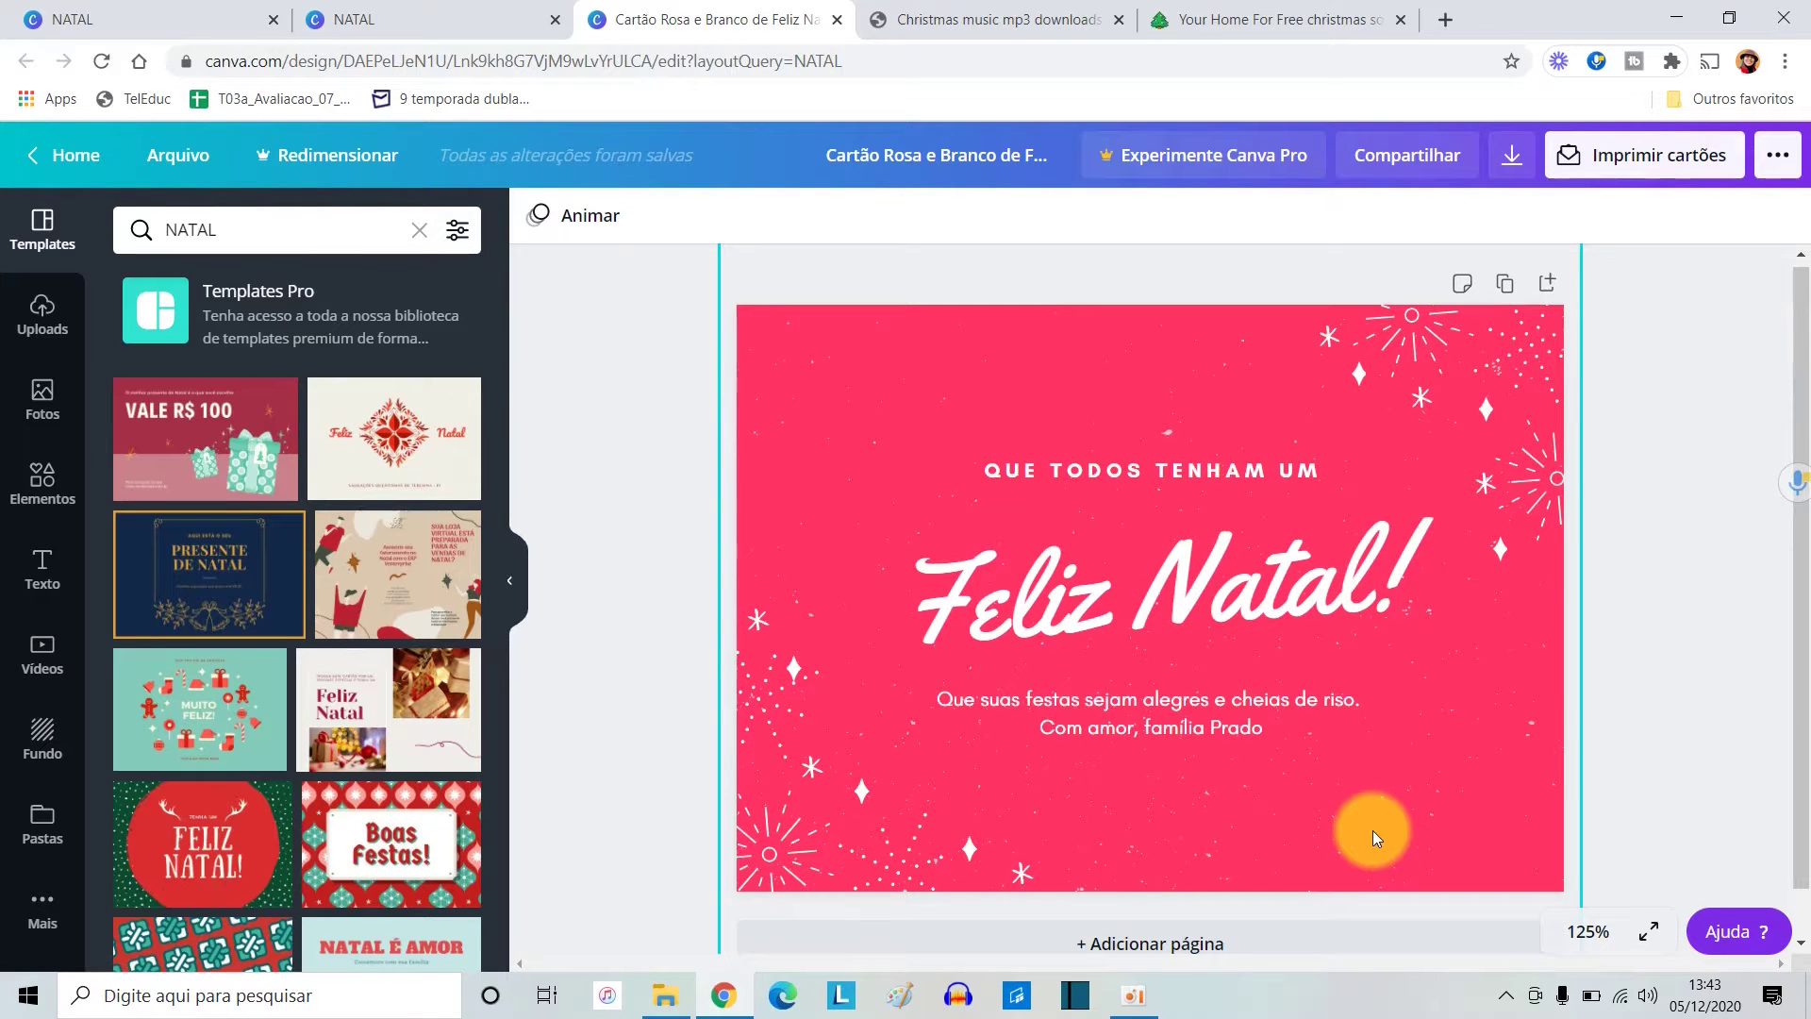
Try the navy "Feliz Natal e Feliz Ano Novo!" chimney template on the pink card's page, and undo it.
{"action": "scroll", "coordinate": [406, 620], "scroll_direction": "down", "scroll_amount": 5}
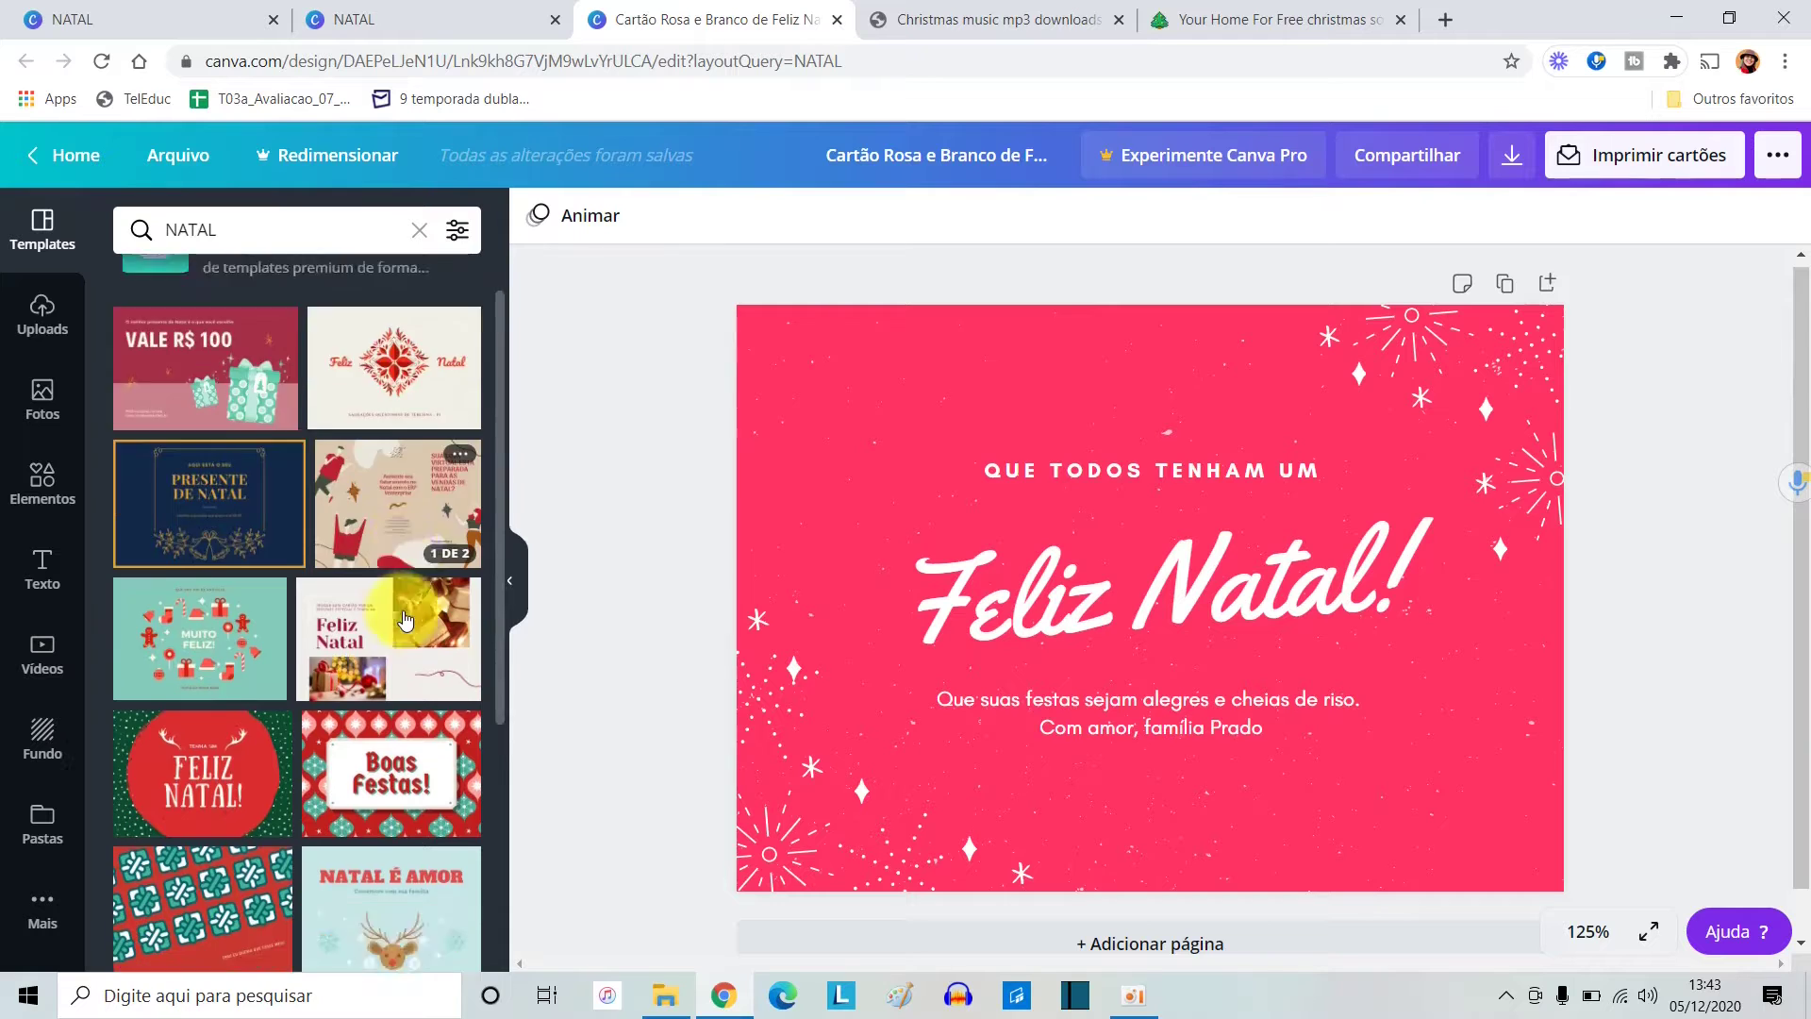
{"action": "scroll", "coordinate": [406, 620], "scroll_direction": "down", "scroll_amount": 8}
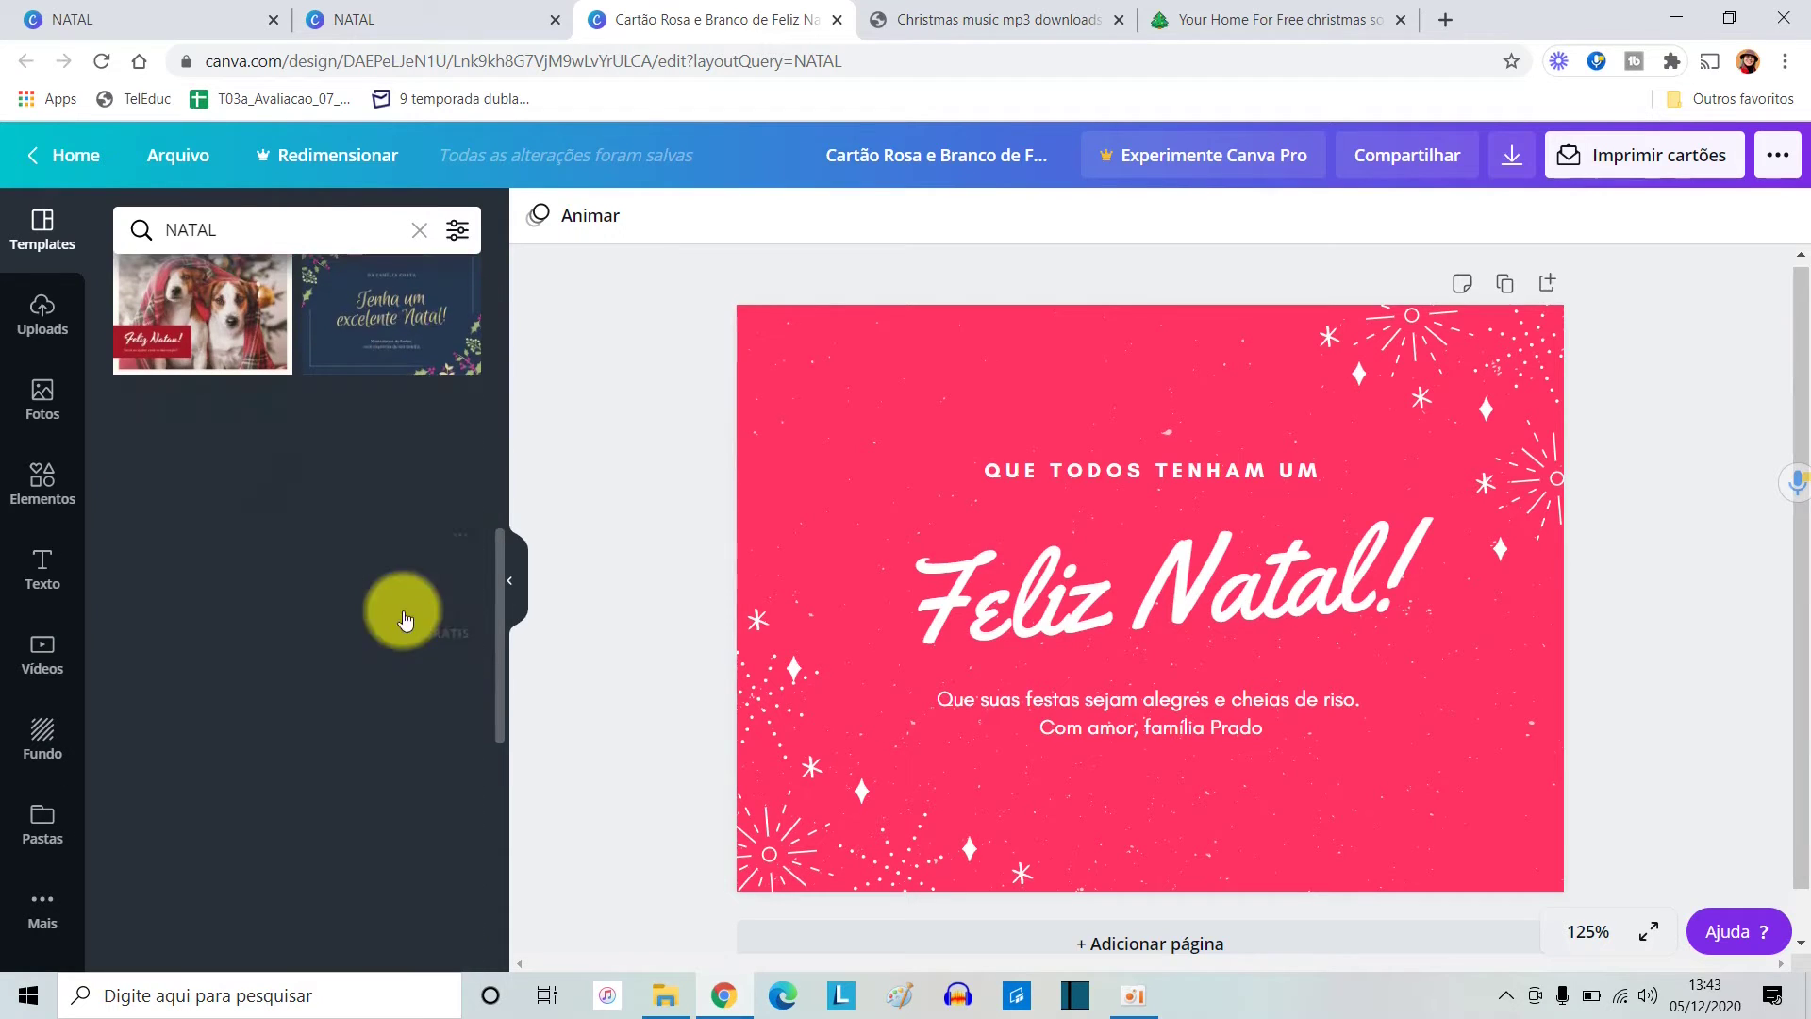
{"action": "scroll", "coordinate": [405, 620], "scroll_direction": "down", "scroll_amount": 3}
{"action": "scroll", "coordinate": [406, 613], "scroll_direction": "up", "scroll_amount": 5}
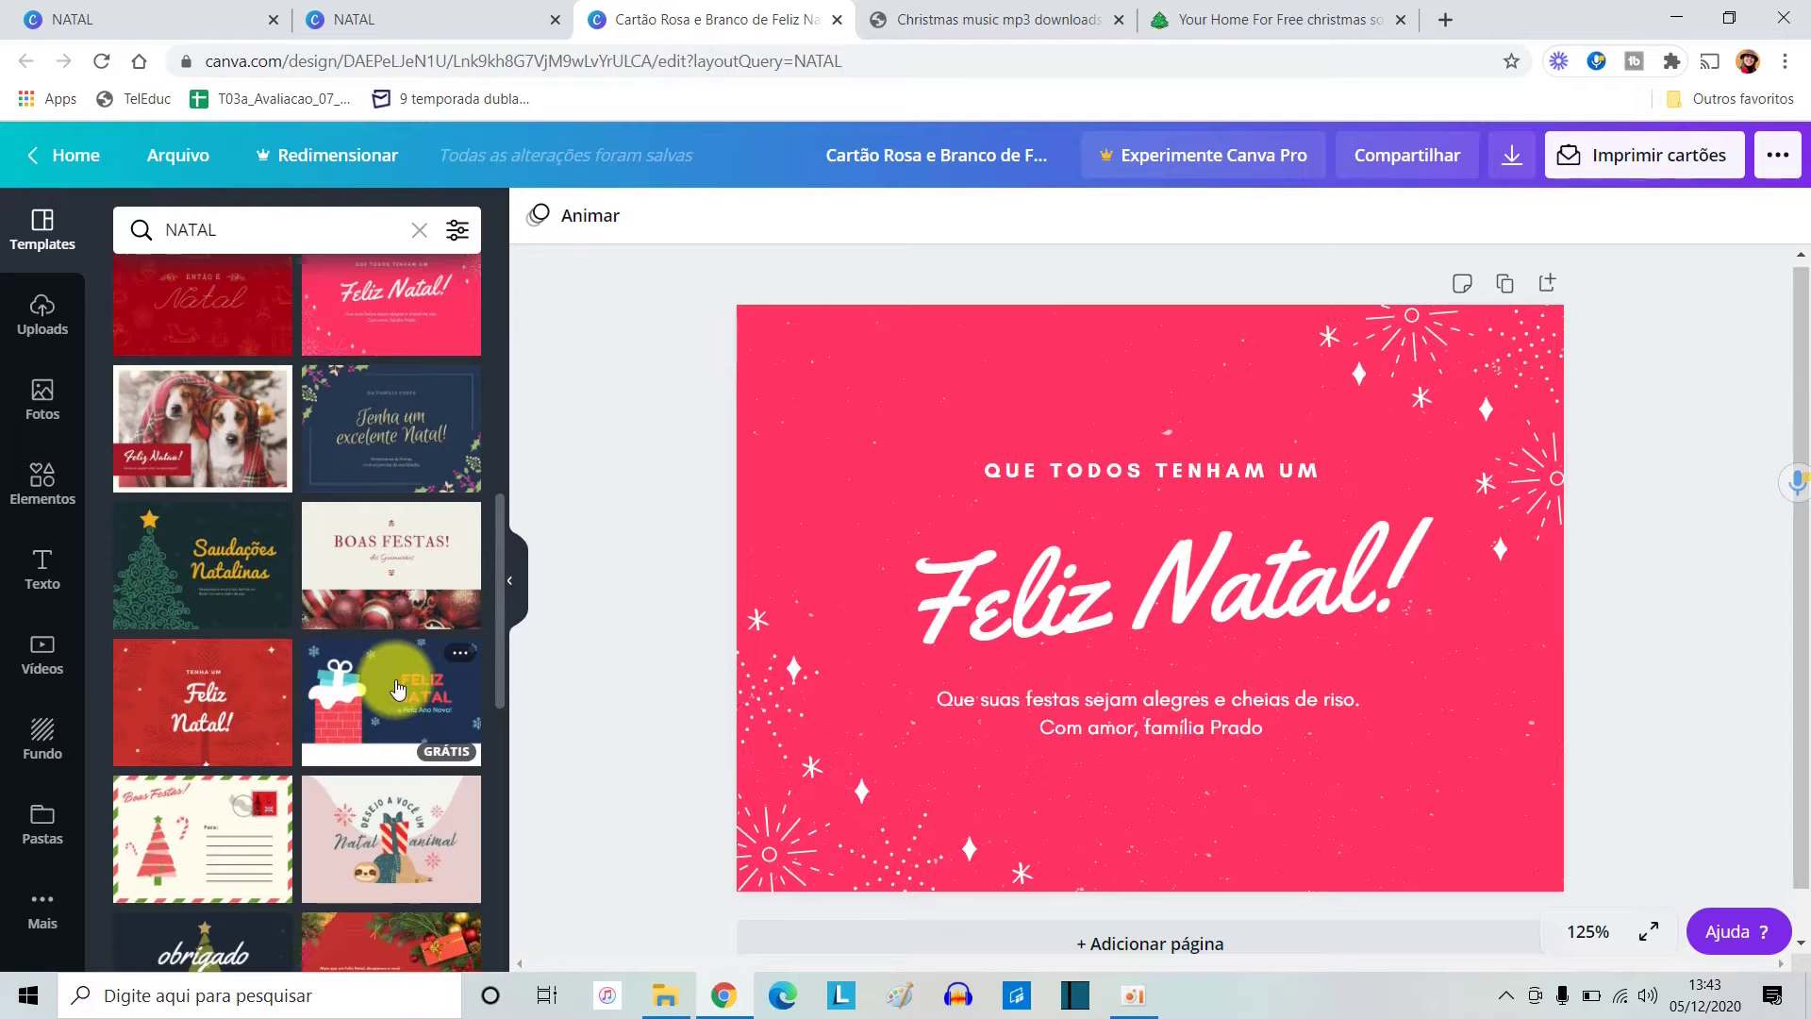
{"action": "scroll", "coordinate": [368, 708], "scroll_direction": "down", "scroll_amount": 2}
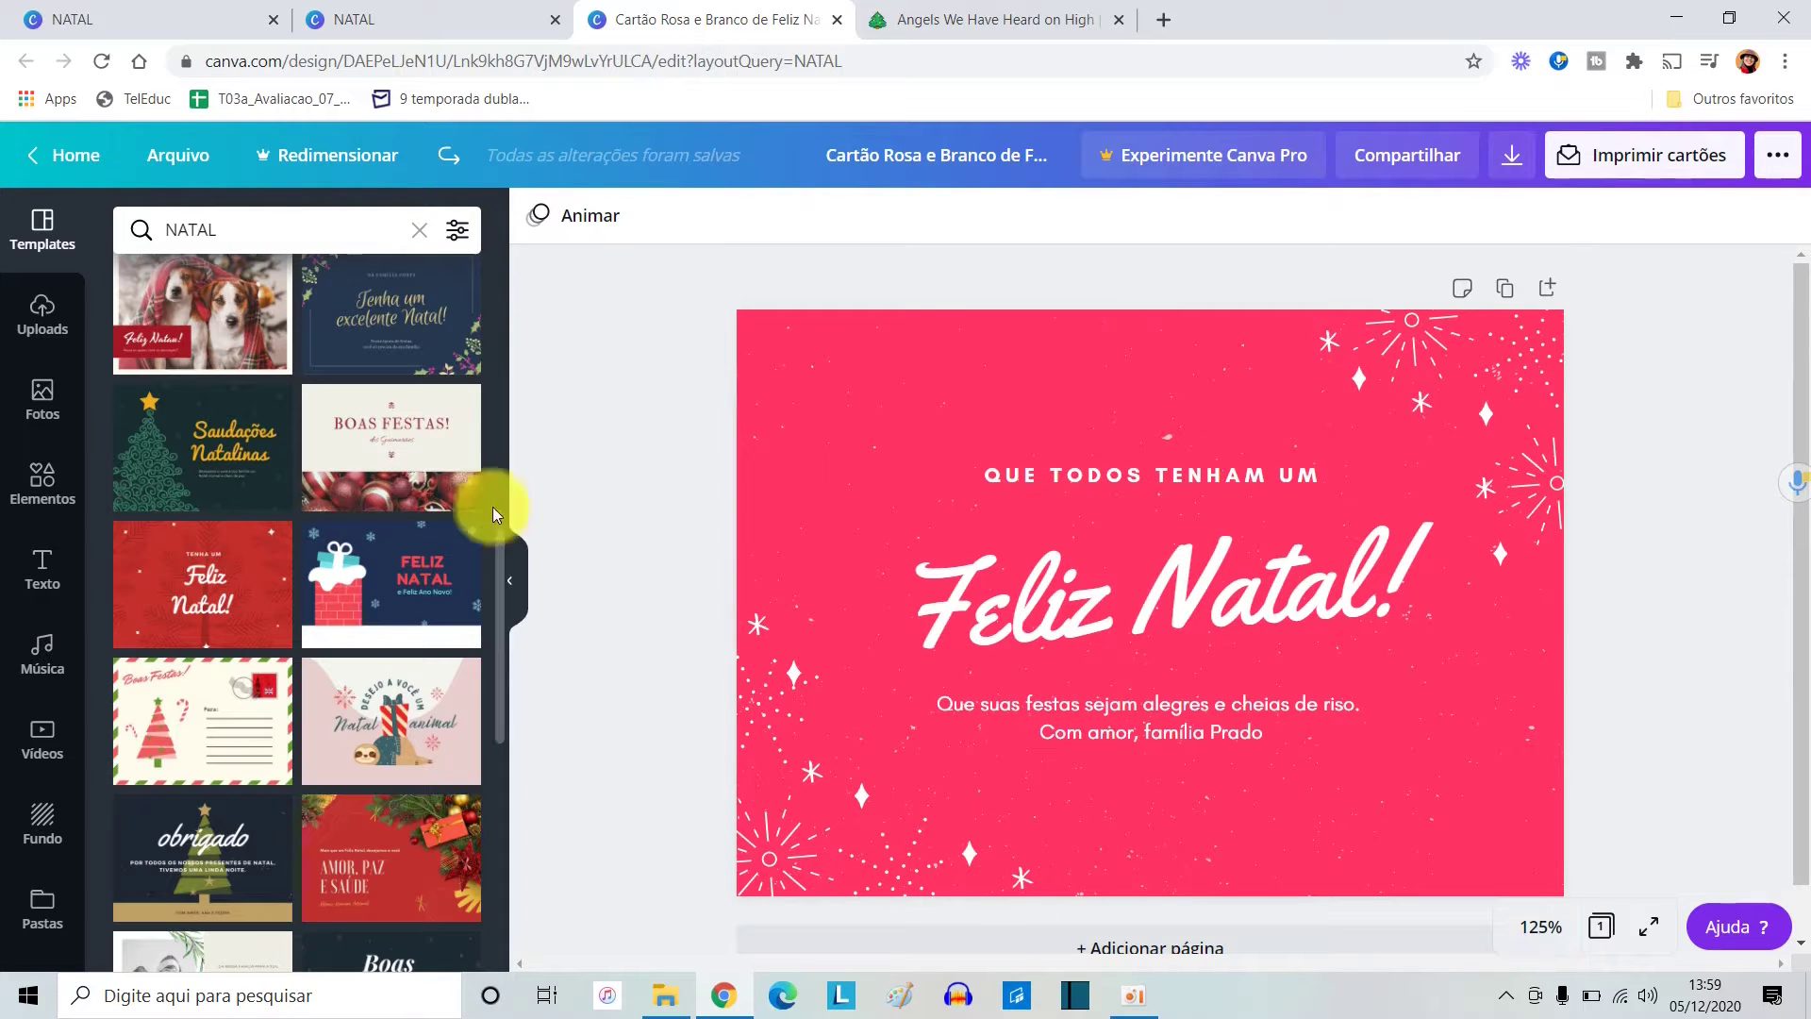
{"action": "left_click", "coordinate": [415, 557]}
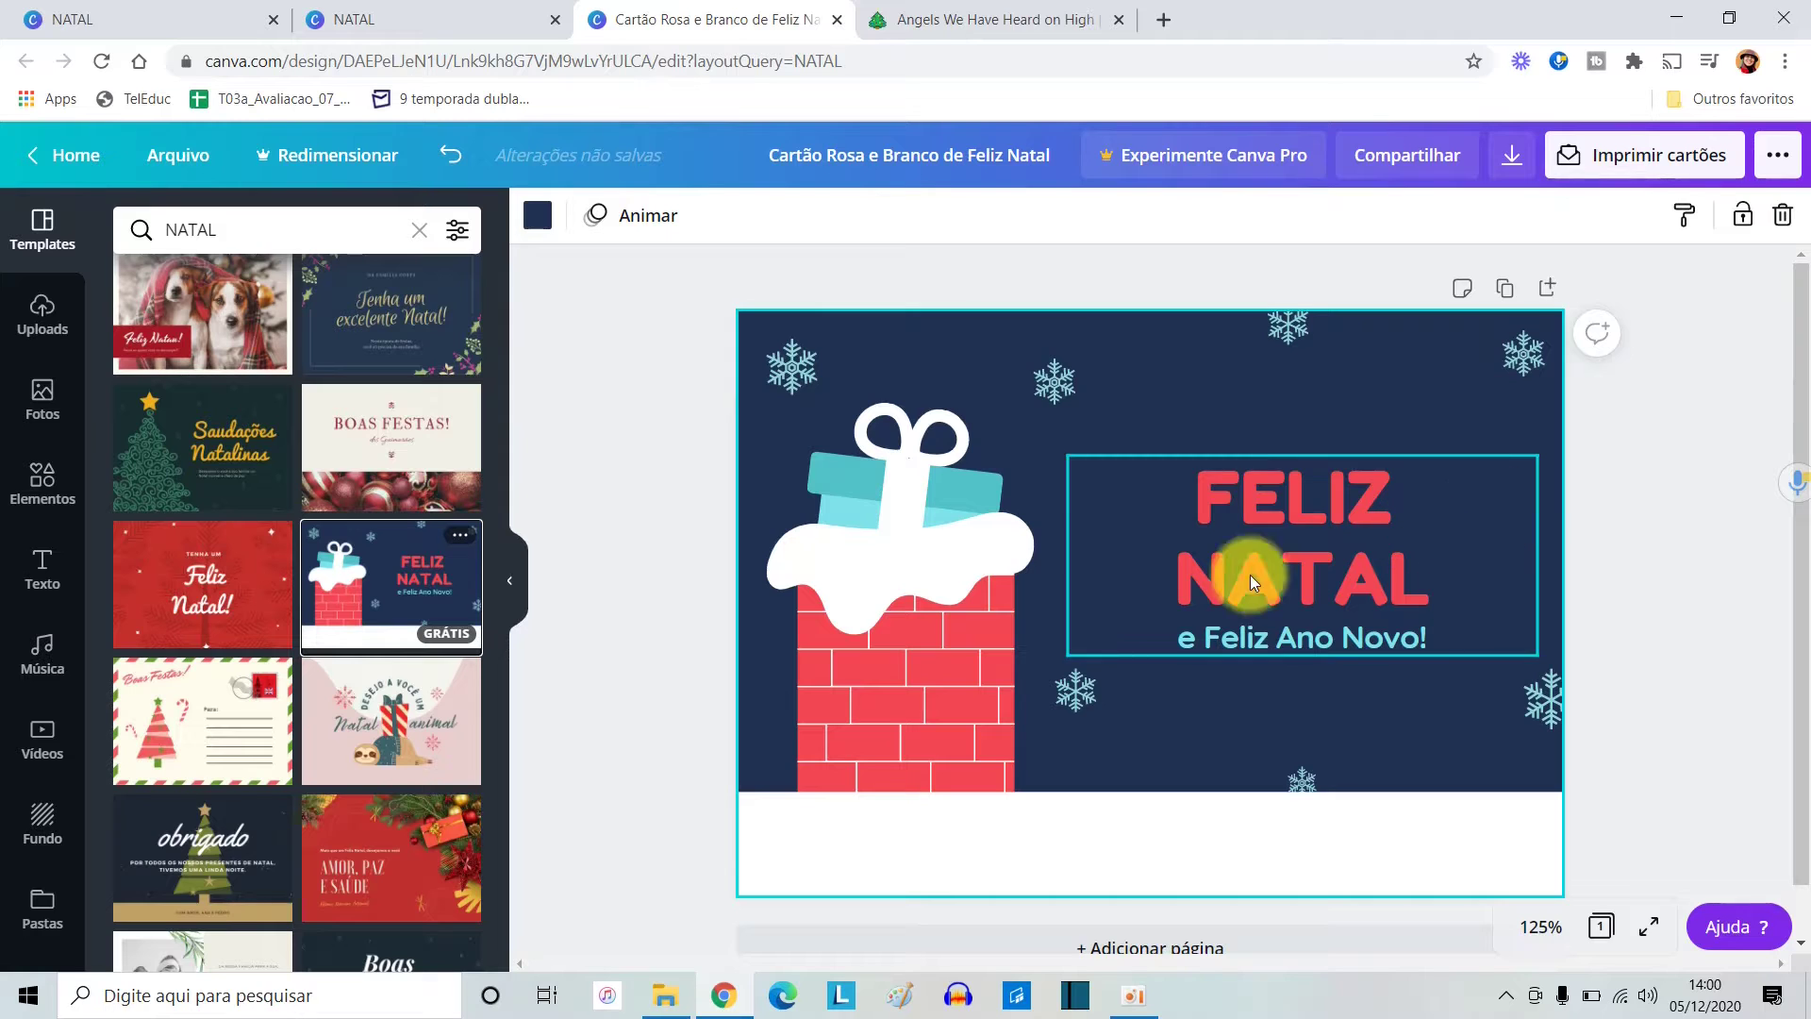
{"action": "left_click", "coordinate": [452, 157]}
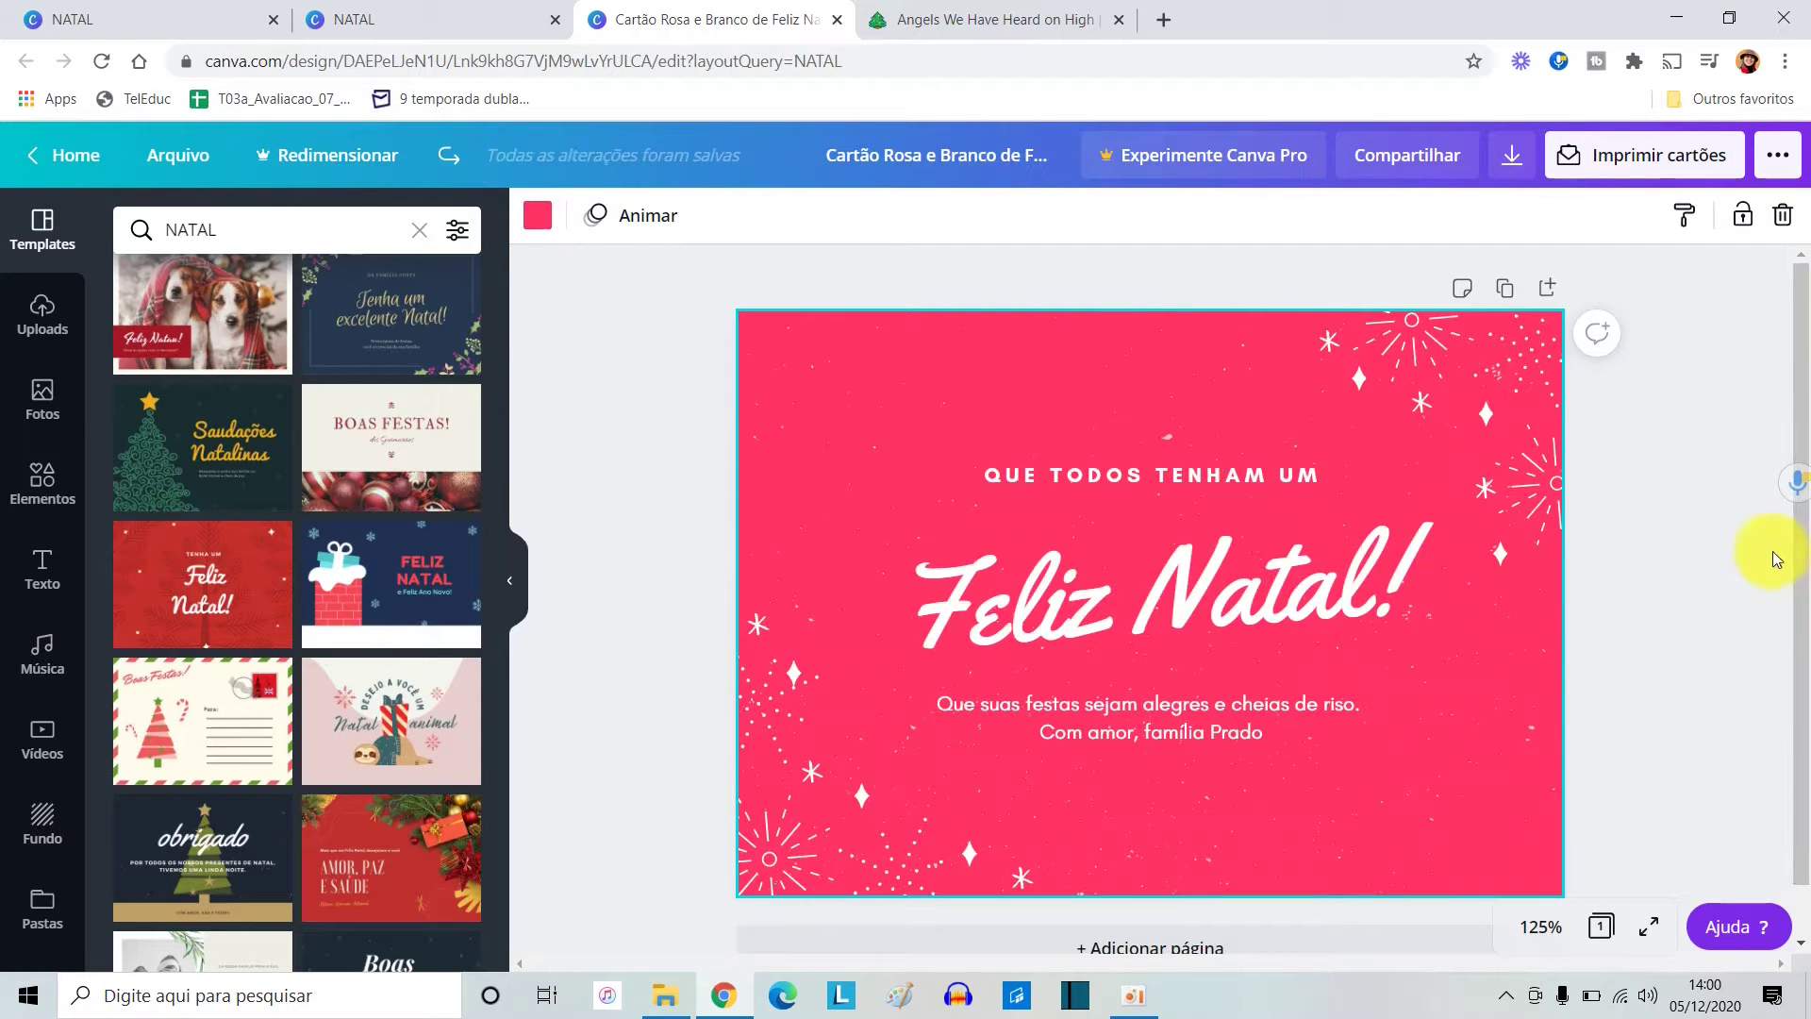
Add a second page and apply the navy "Feliz Natal e Feliz Ano Novo!" chimney template to it.
{"action": "left_click", "coordinate": [1550, 289]}
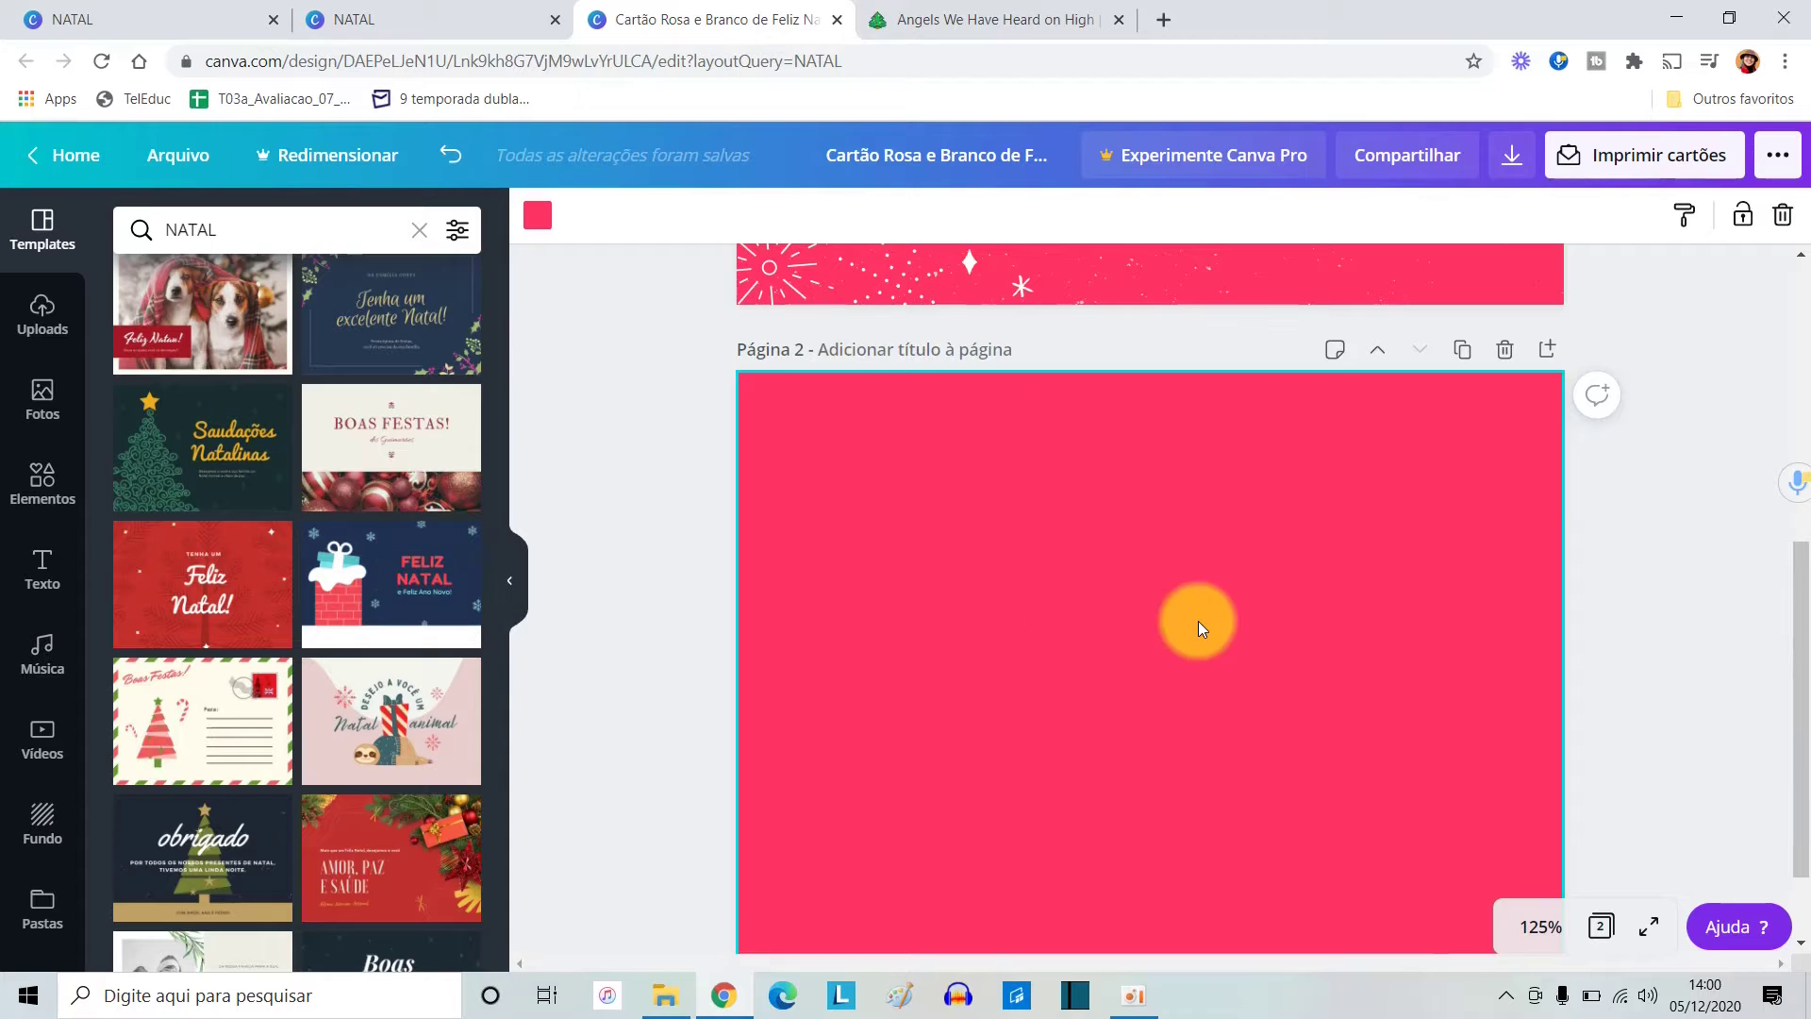
{"action": "left_click", "coordinate": [431, 583]}
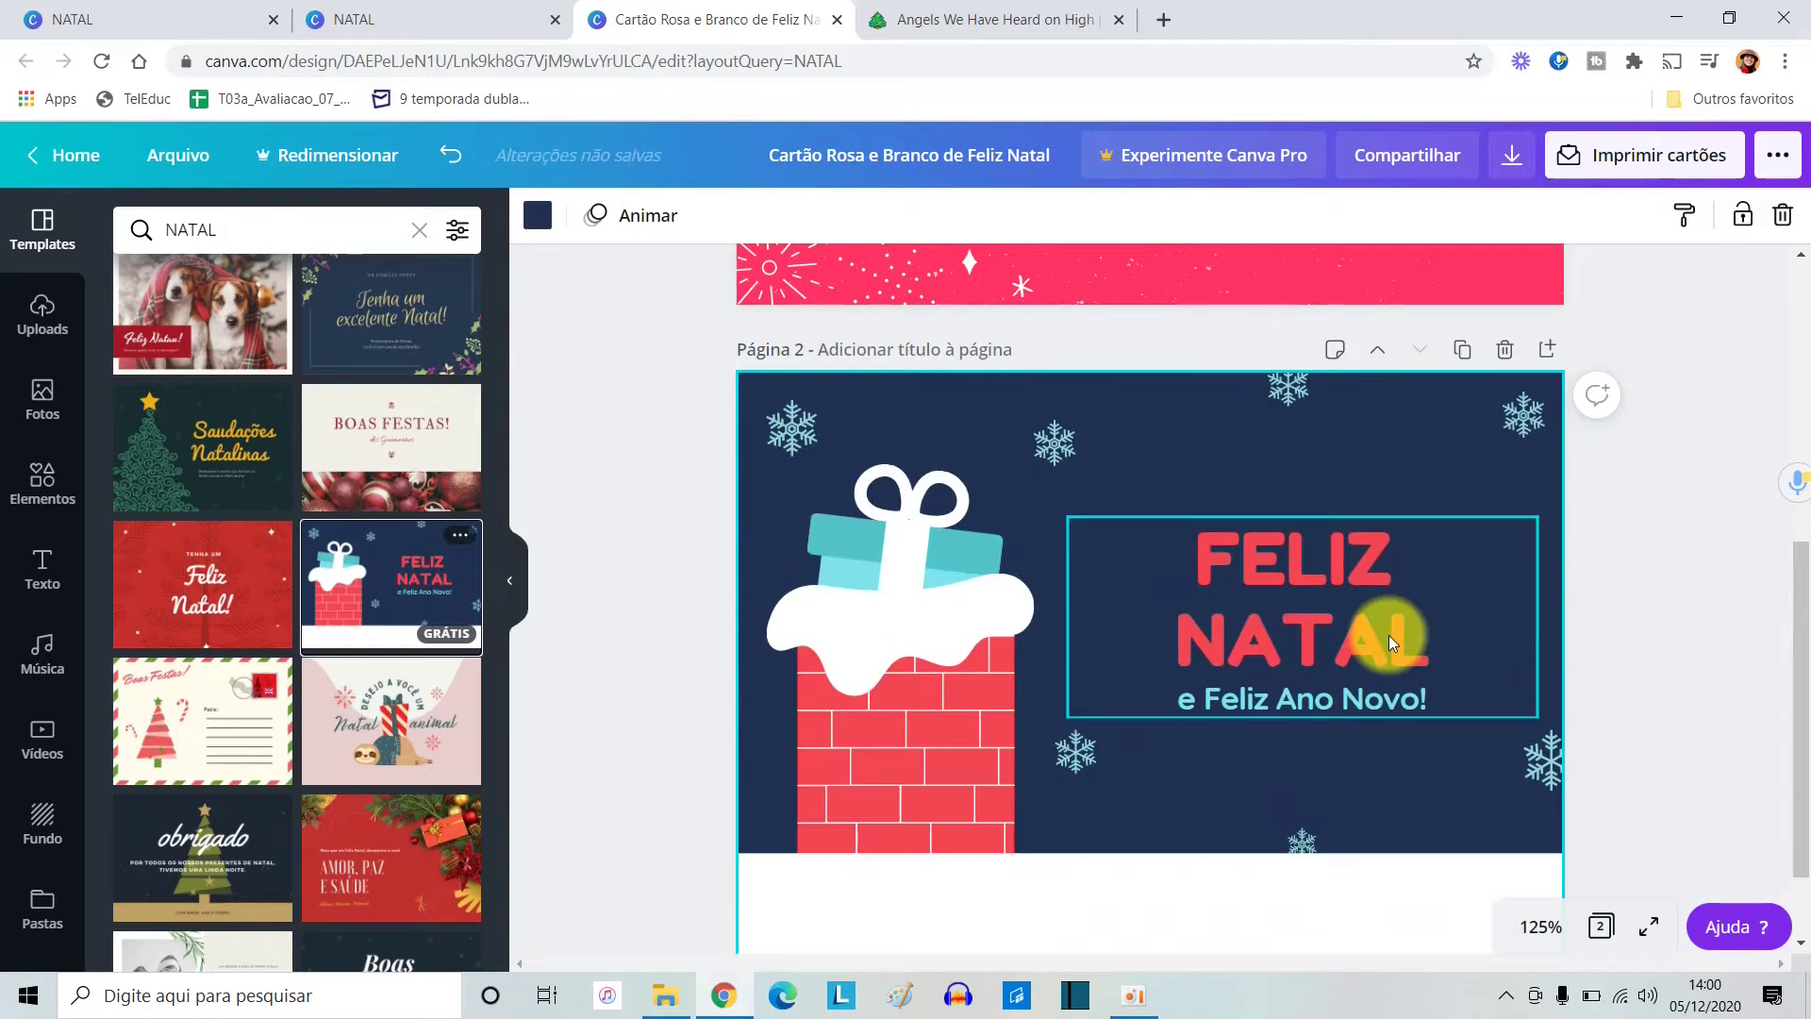
{"action": "scroll", "coordinate": [1385, 638], "scroll_direction": "up", "scroll_amount": 6}
{"action": "scroll", "coordinate": [1385, 645], "scroll_direction": "down", "scroll_amount": 6}
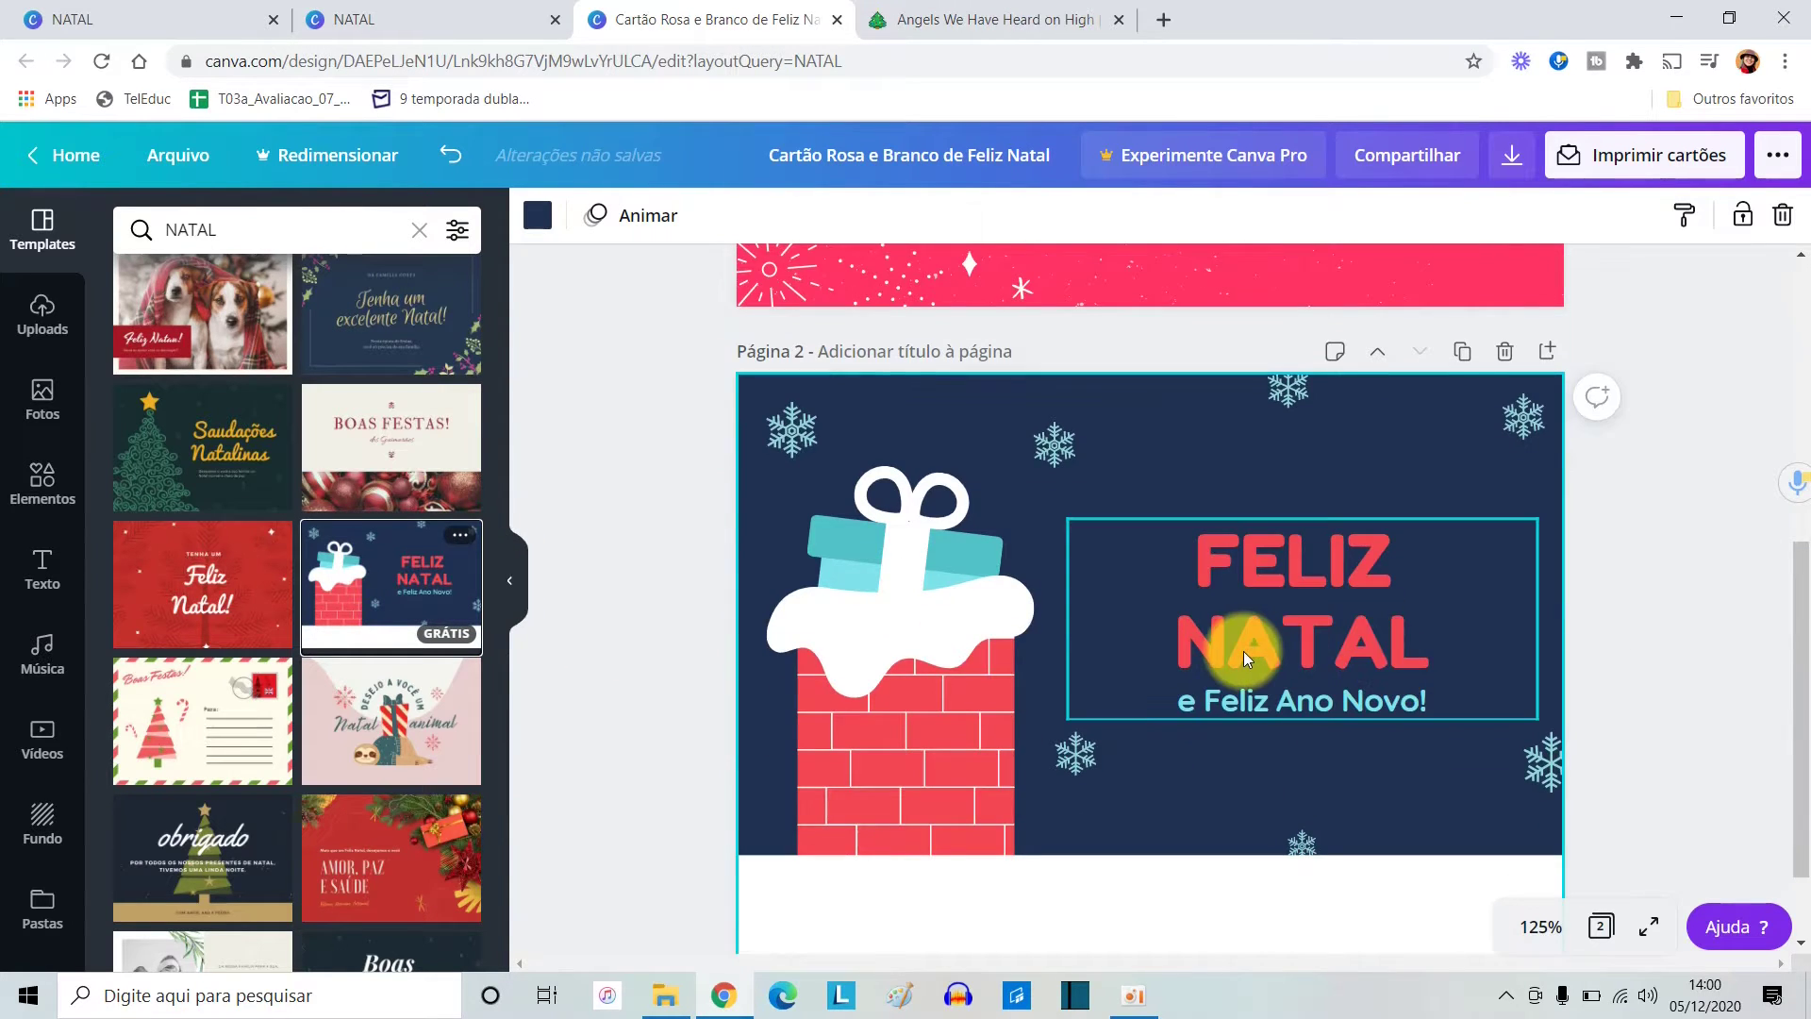
Compare the pink card on page 1 with the navy card on page 2 for elements to reuse.
{"action": "scroll", "coordinate": [1355, 574], "scroll_direction": "up", "scroll_amount": 5}
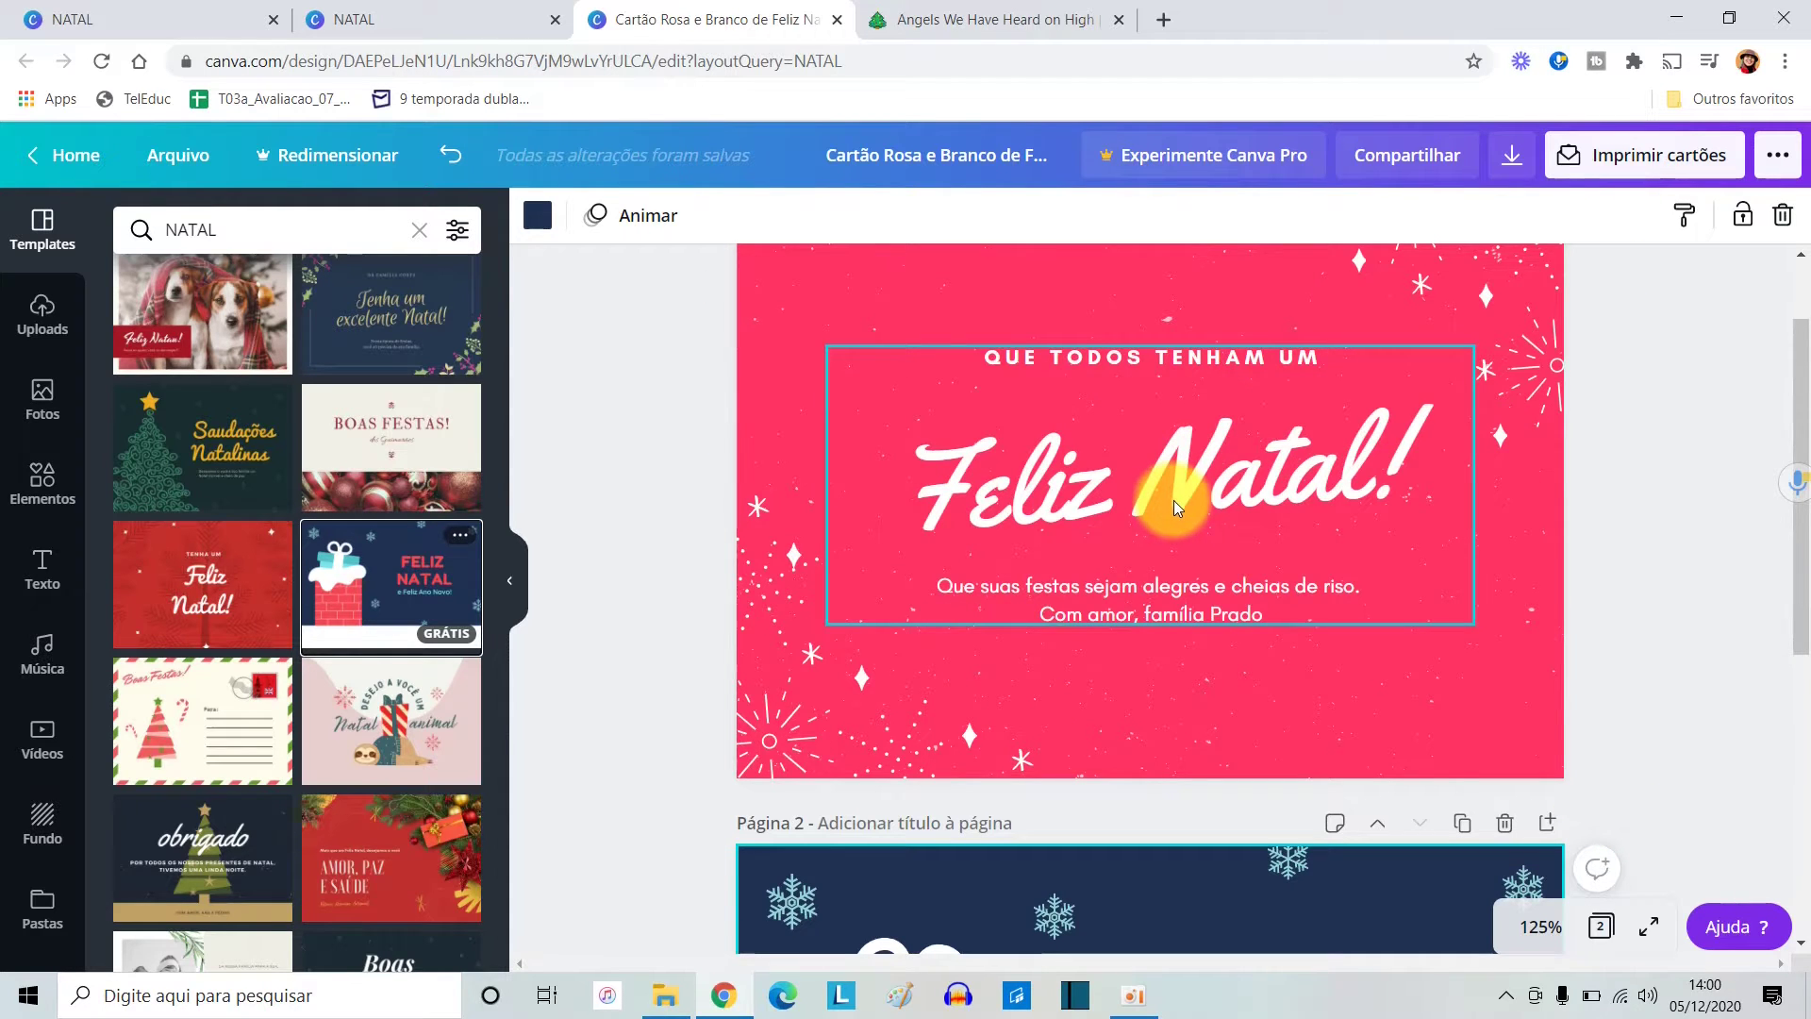
{"action": "scroll", "coordinate": [1182, 507], "scroll_direction": "down", "scroll_amount": 4}
{"action": "scroll", "coordinate": [1028, 660], "scroll_direction": "down", "scroll_amount": 2}
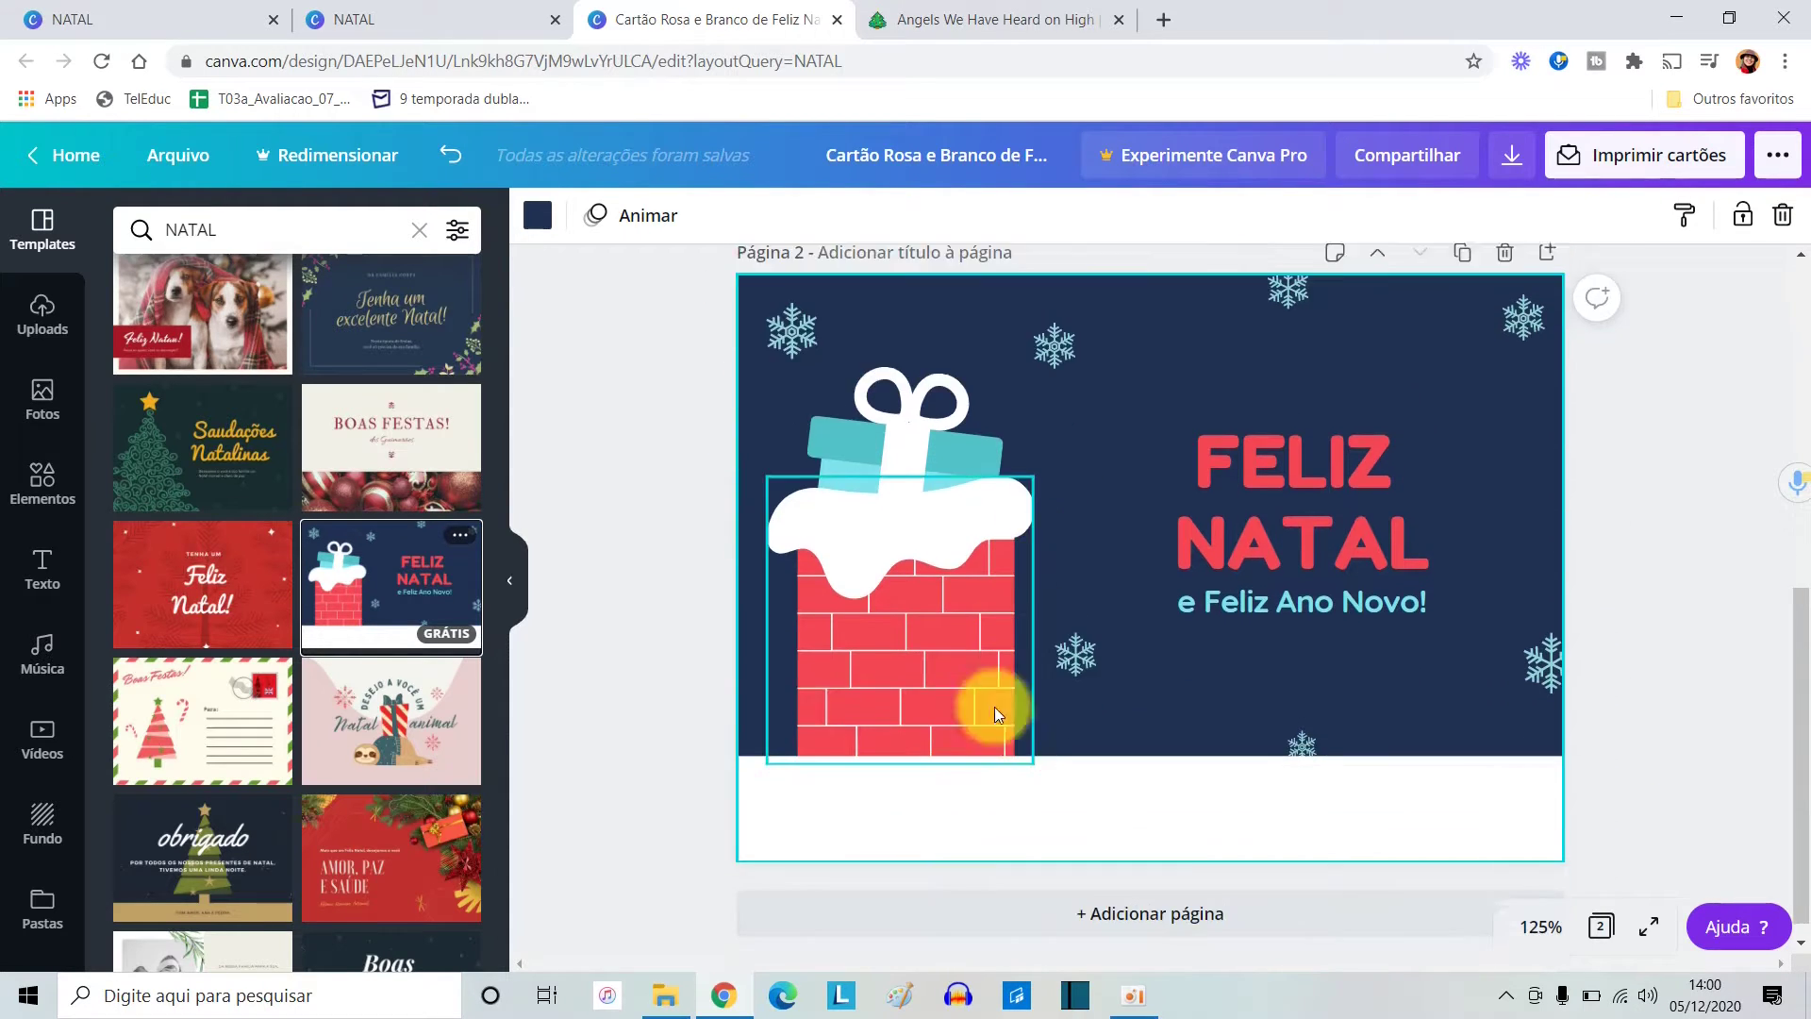
{"action": "scroll", "coordinate": [923, 530], "scroll_direction": "up", "scroll_amount": 7}
{"action": "scroll", "coordinate": [921, 543], "scroll_direction": "down", "scroll_amount": 5}
{"action": "scroll", "coordinate": [966, 685], "scroll_direction": "up", "scroll_amount": 3}
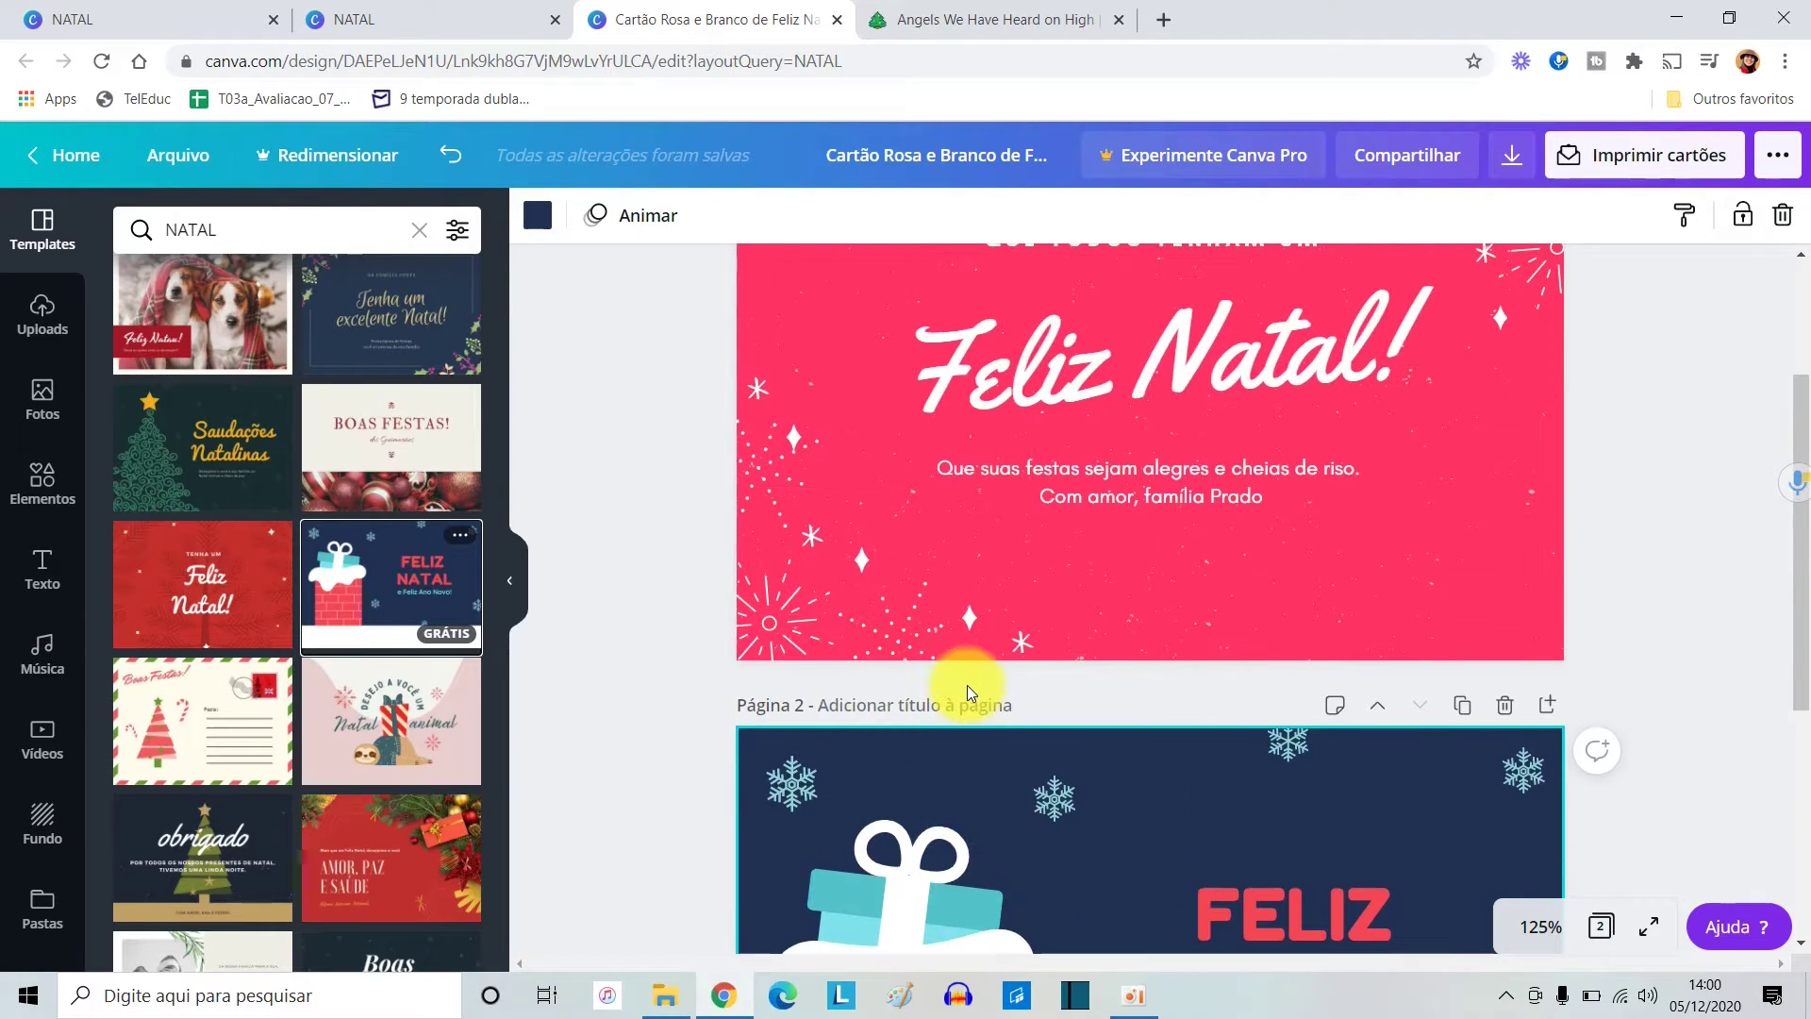
{"action": "scroll", "coordinate": [966, 685], "scroll_direction": "up", "scroll_amount": 2}
{"action": "scroll", "coordinate": [966, 685], "scroll_direction": "down", "scroll_amount": 2}
{"action": "scroll", "coordinate": [966, 685], "scroll_direction": "up", "scroll_amount": 3}
{"action": "scroll", "coordinate": [1148, 635], "scroll_direction": "down", "scroll_amount": 5}
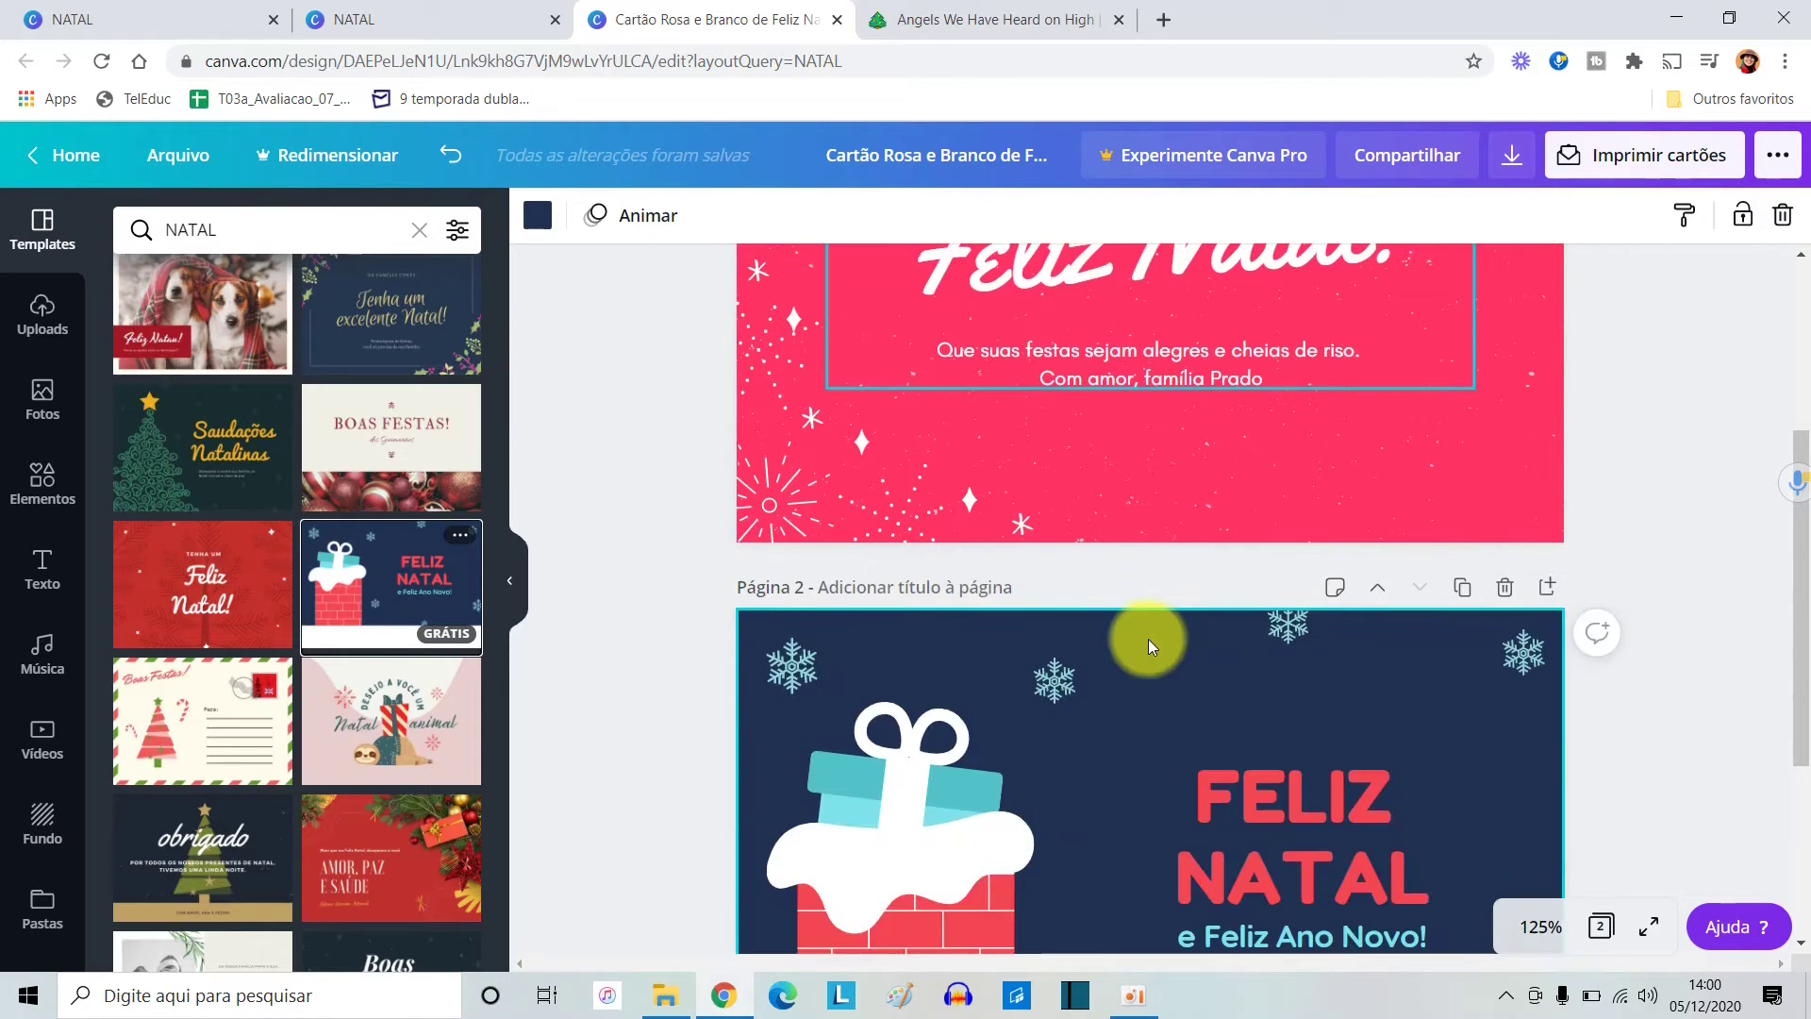
Copy the snow-topped brick chimney from page 2 to page 1 and place it at reduced size in the card's lower-right corner.
{"action": "left_click", "coordinate": [953, 702]}
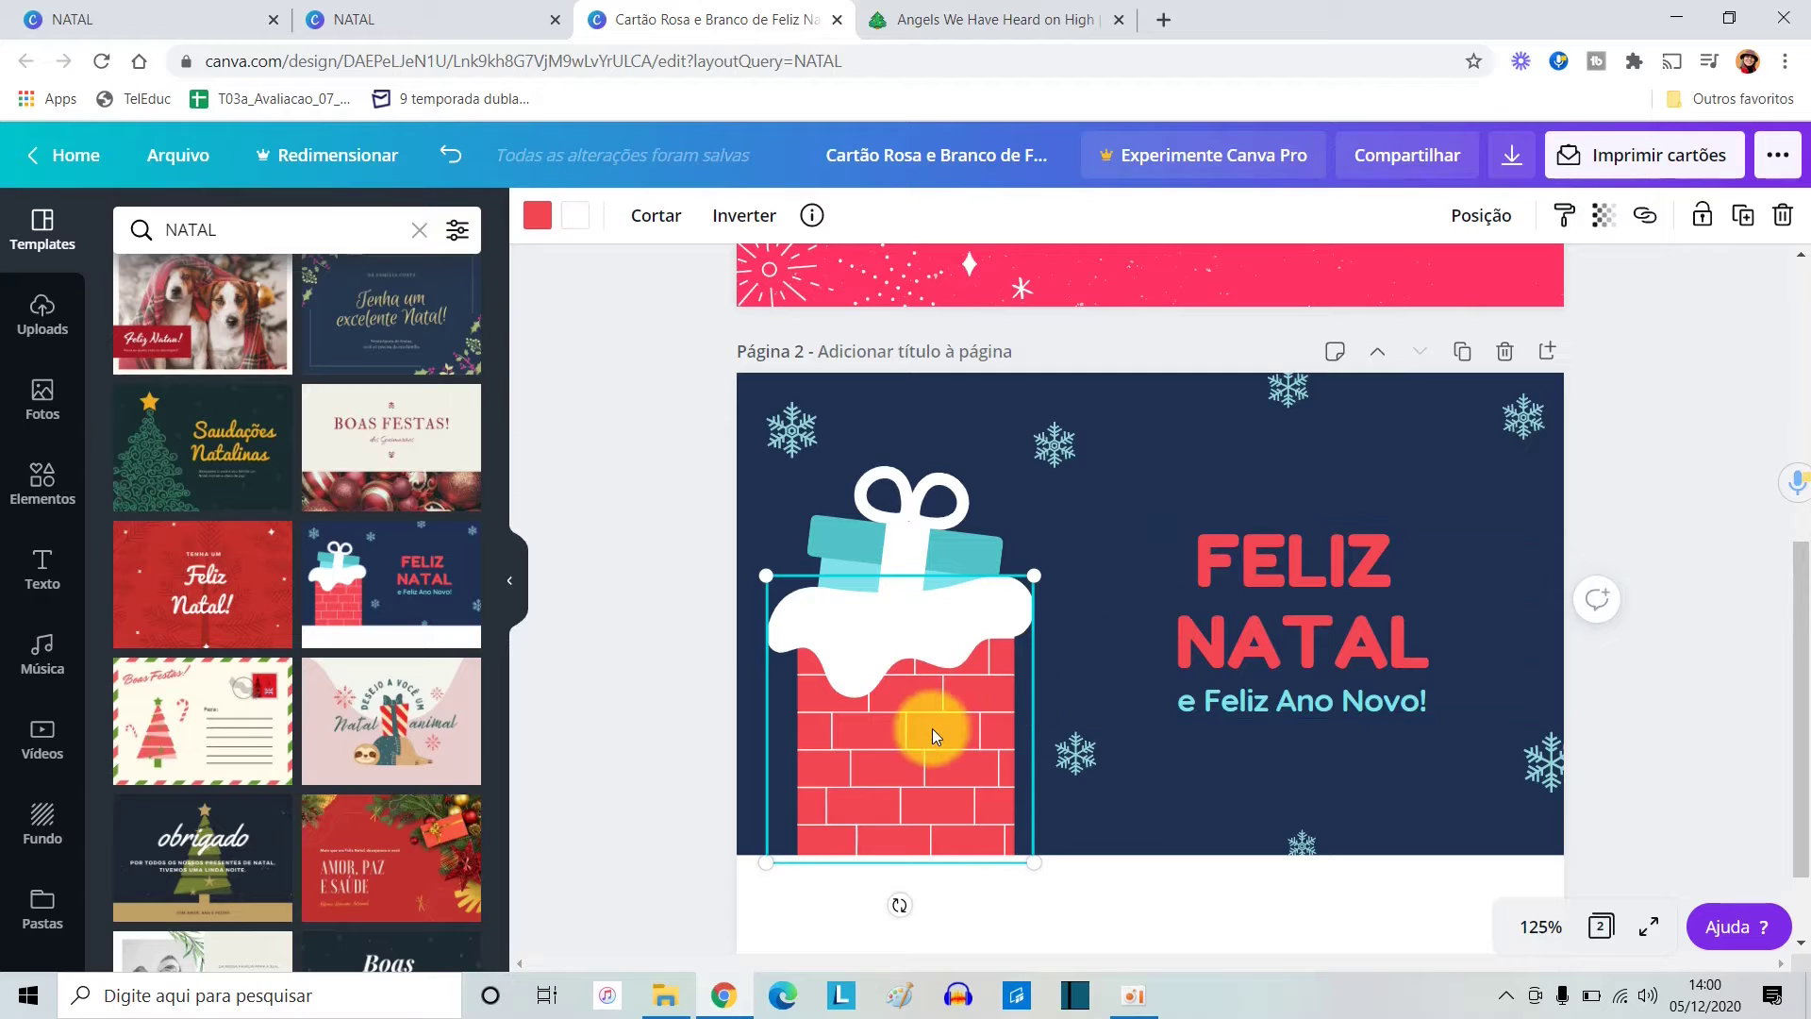
{"action": "right_click", "coordinate": [930, 723]}
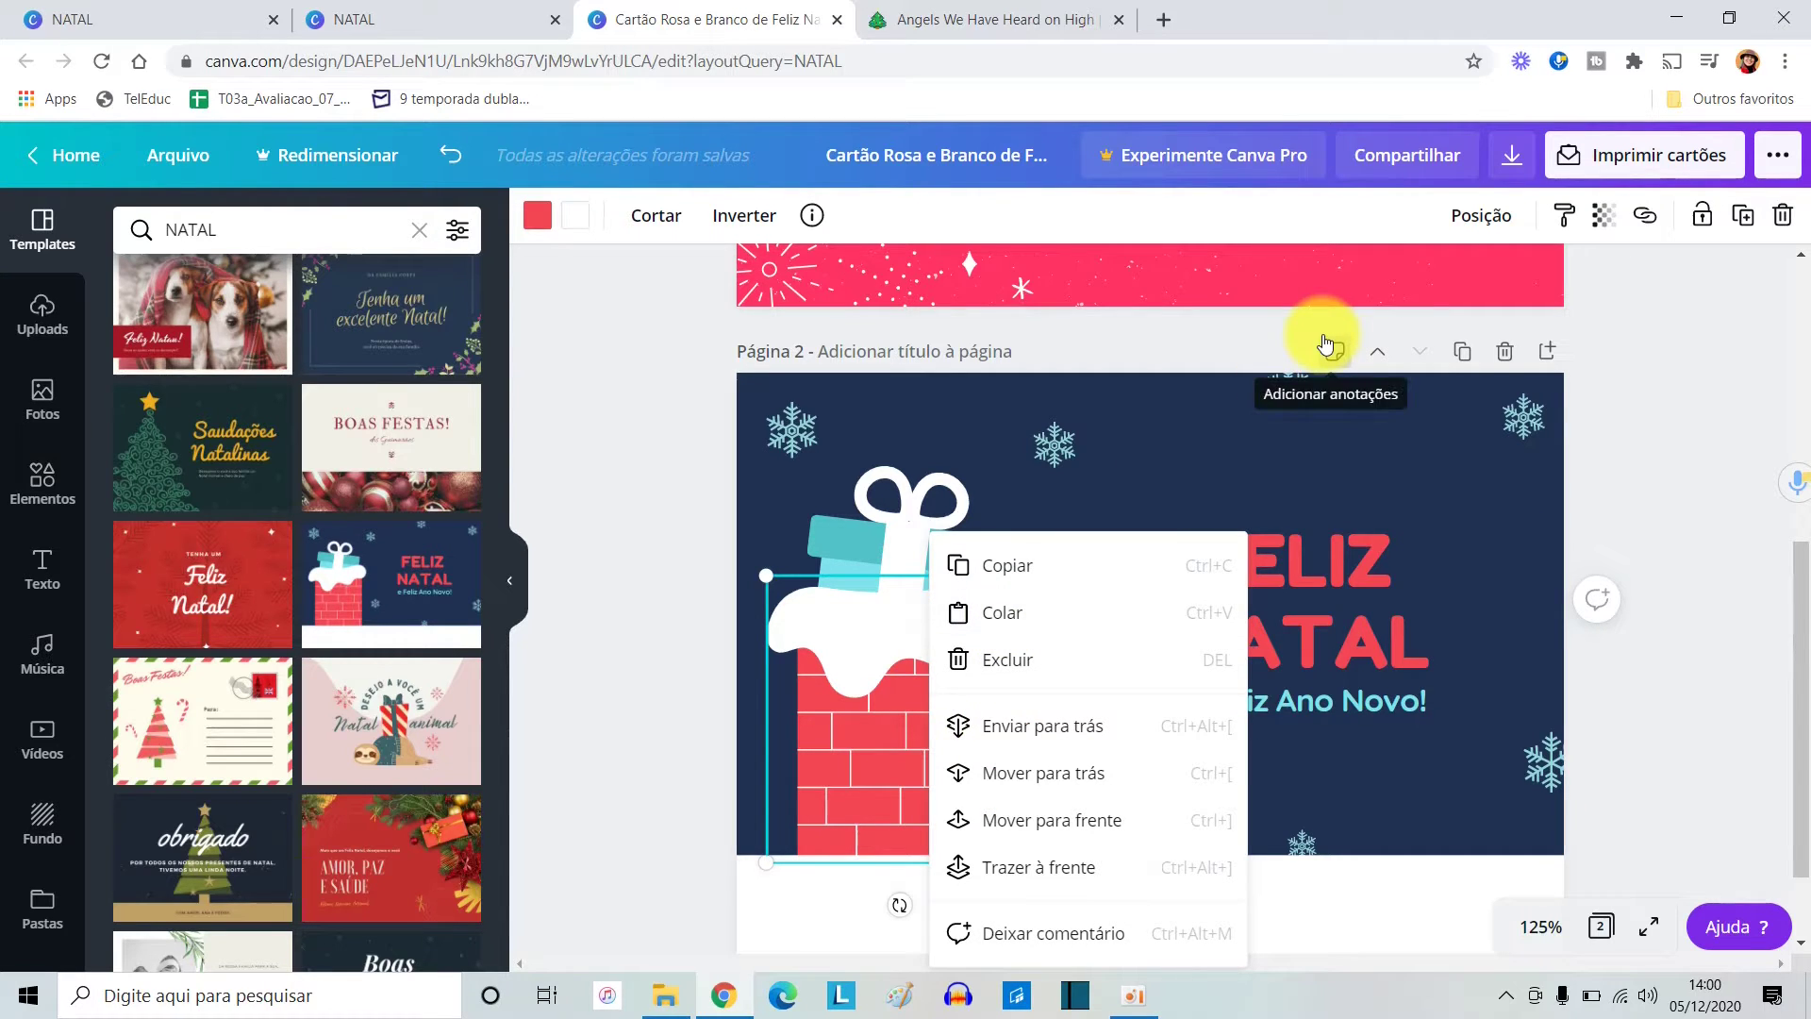
{"action": "left_click", "coordinate": [882, 681]}
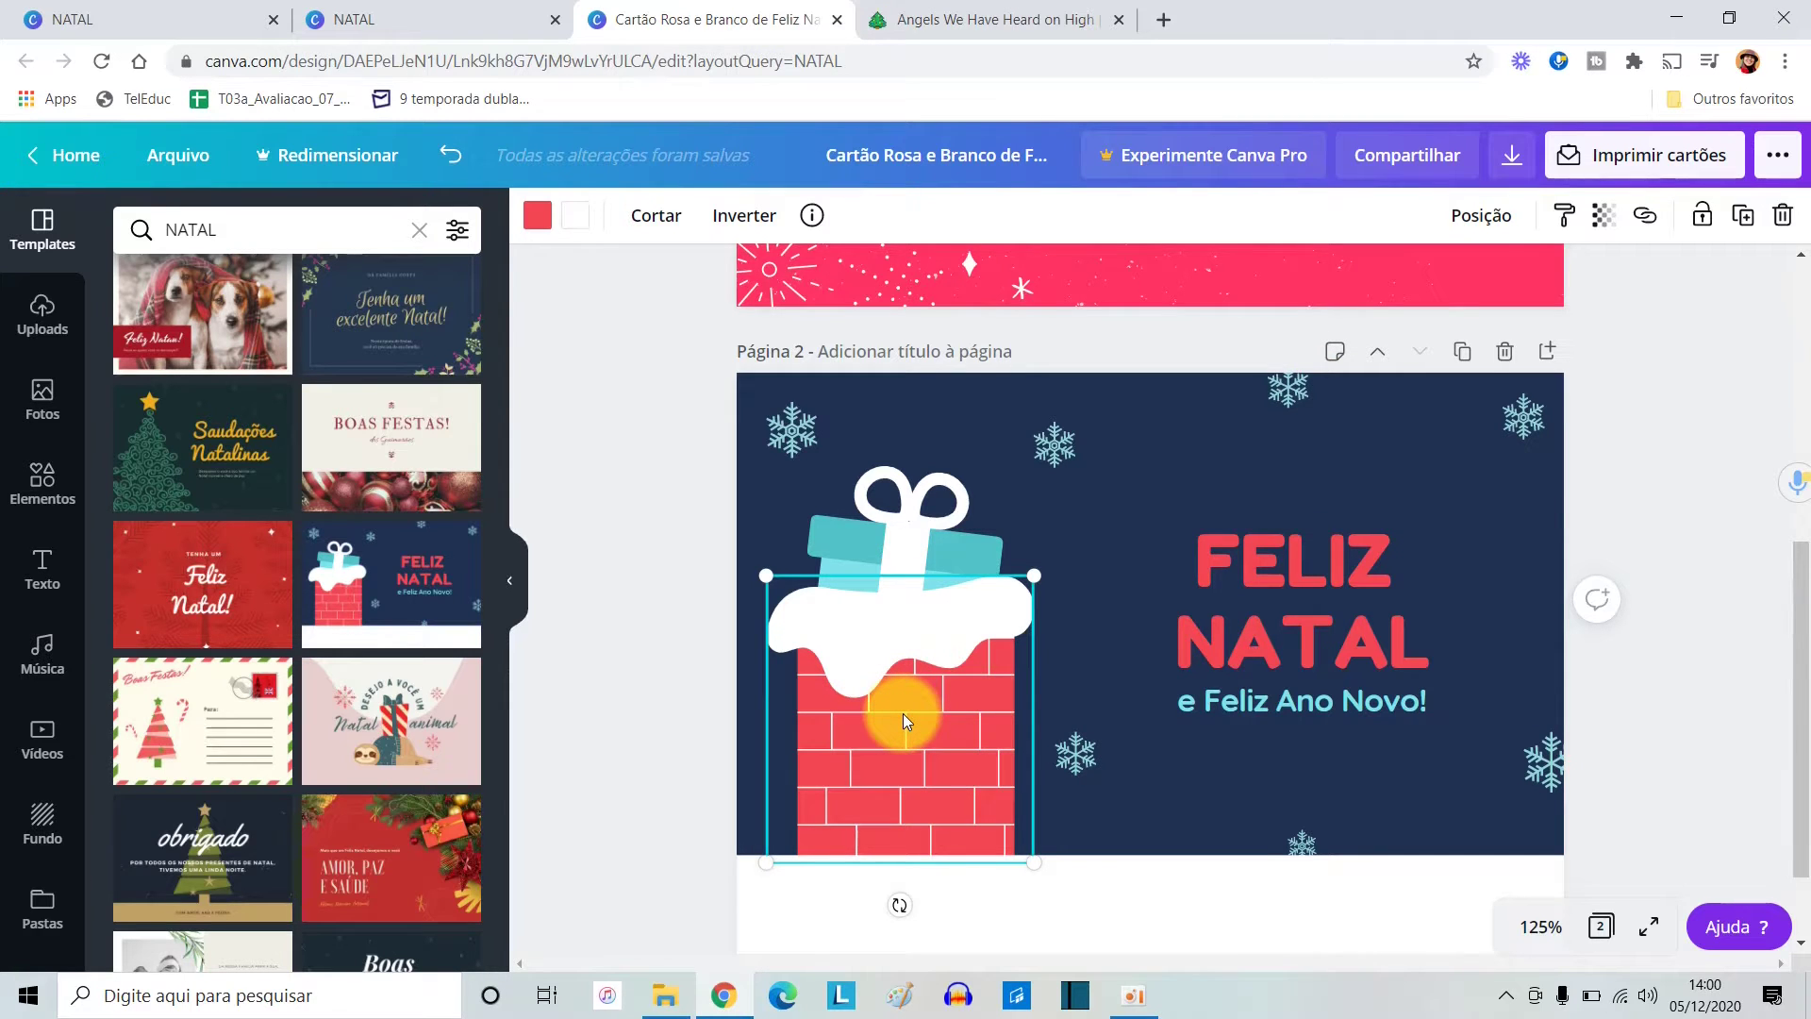
{"action": "scroll", "coordinate": [1389, 552], "scroll_direction": "up", "scroll_amount": 4}
{"action": "left_click", "coordinate": [1388, 552]}
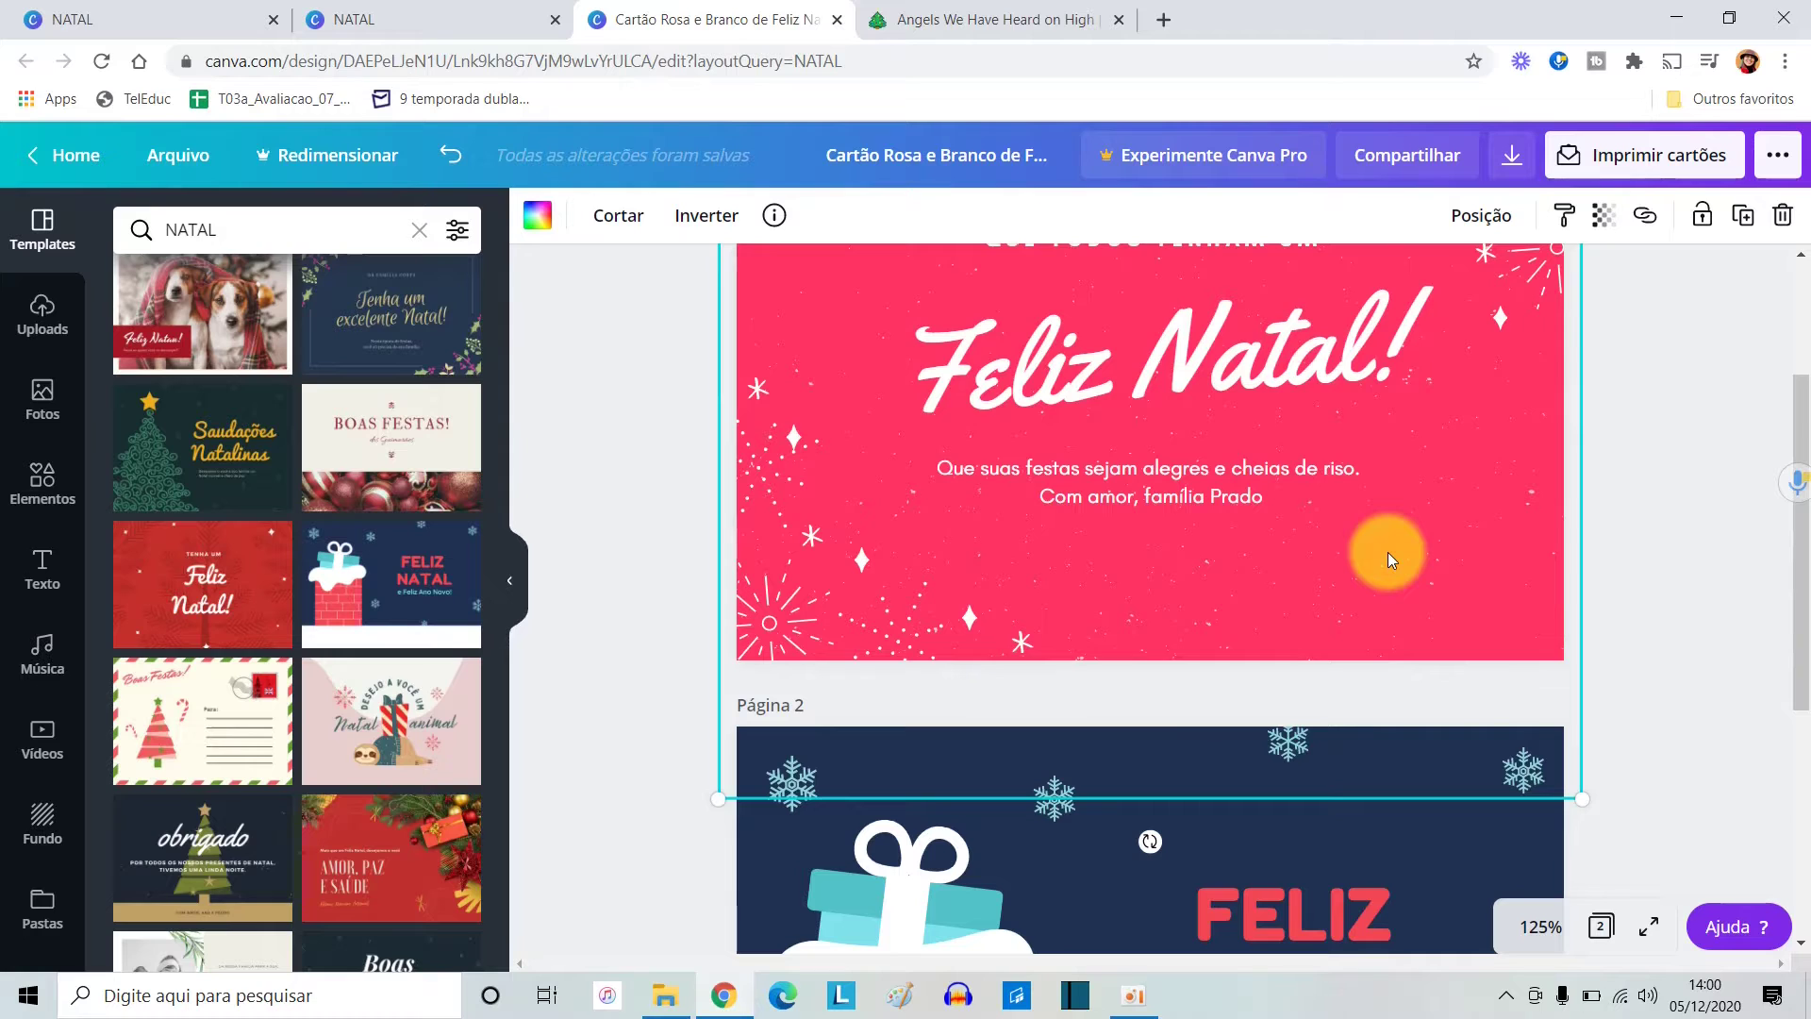
{"action": "key", "text": "ctrl+v"}
{"action": "left_click_drag", "start_coordinate": [1029, 271], "coordinate": [1519, 497]}
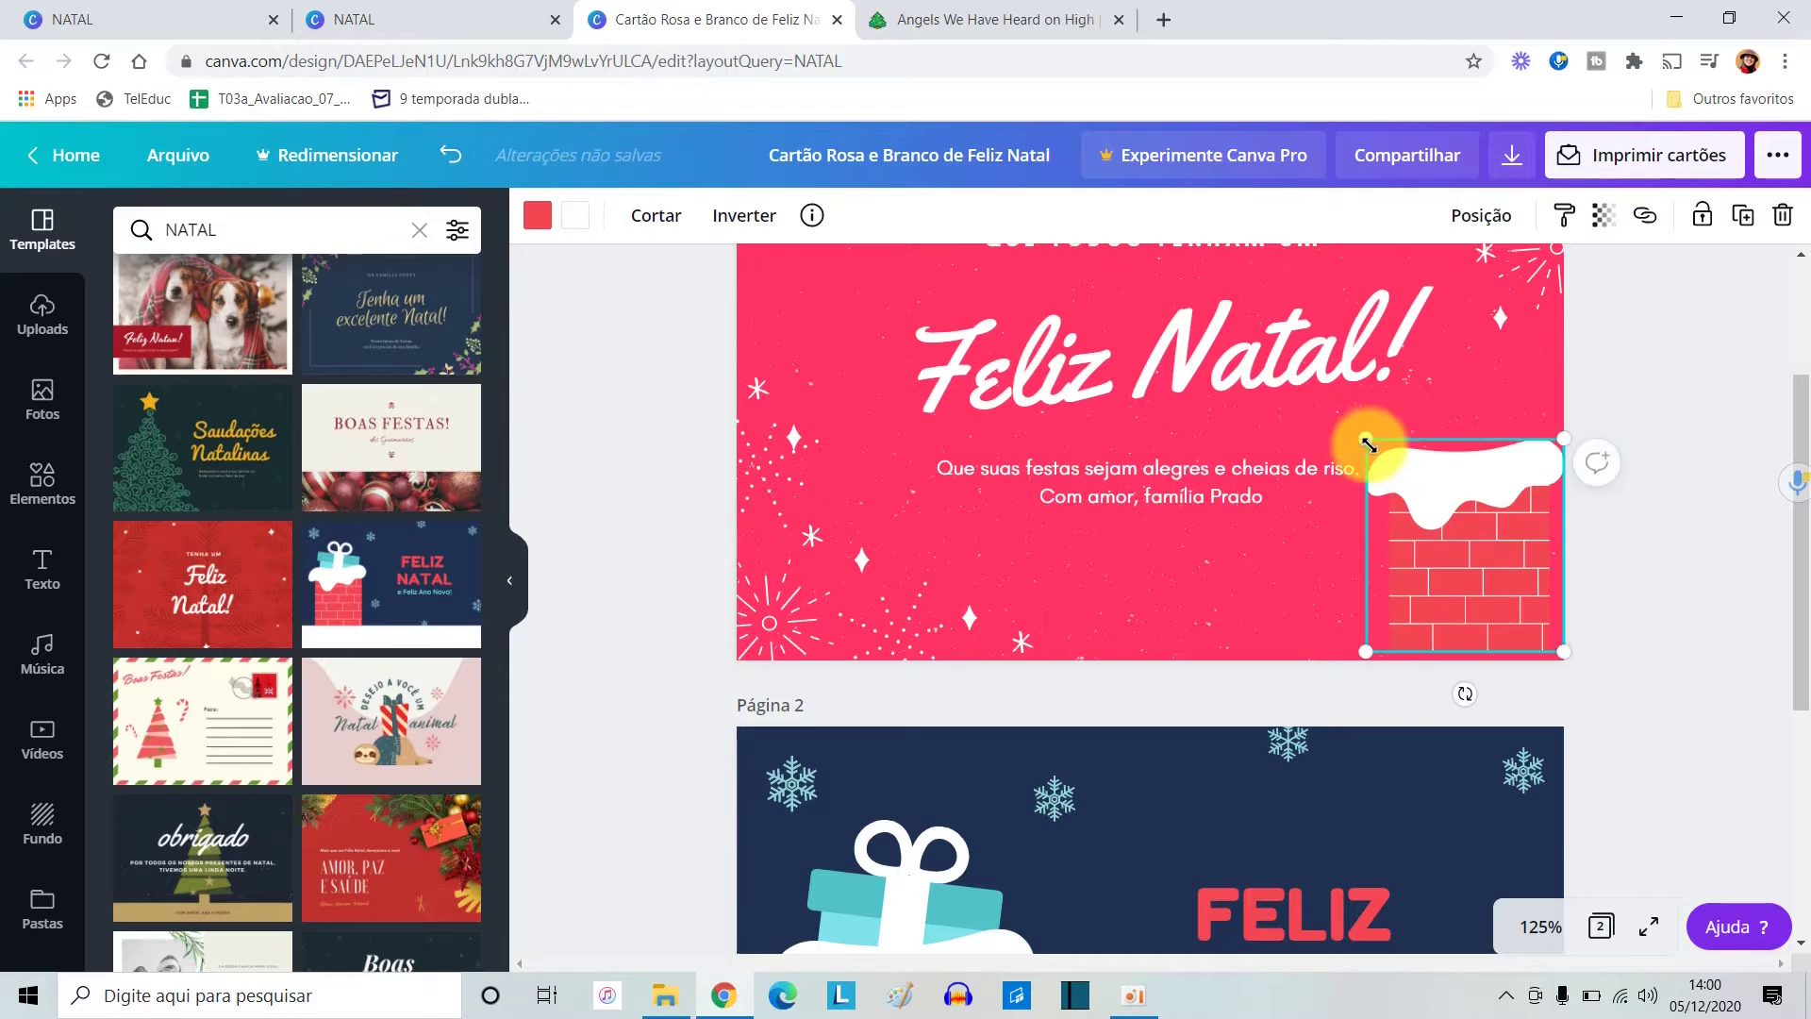
{"action": "left_click_drag", "start_coordinate": [1367, 439], "coordinate": [1384, 458]}
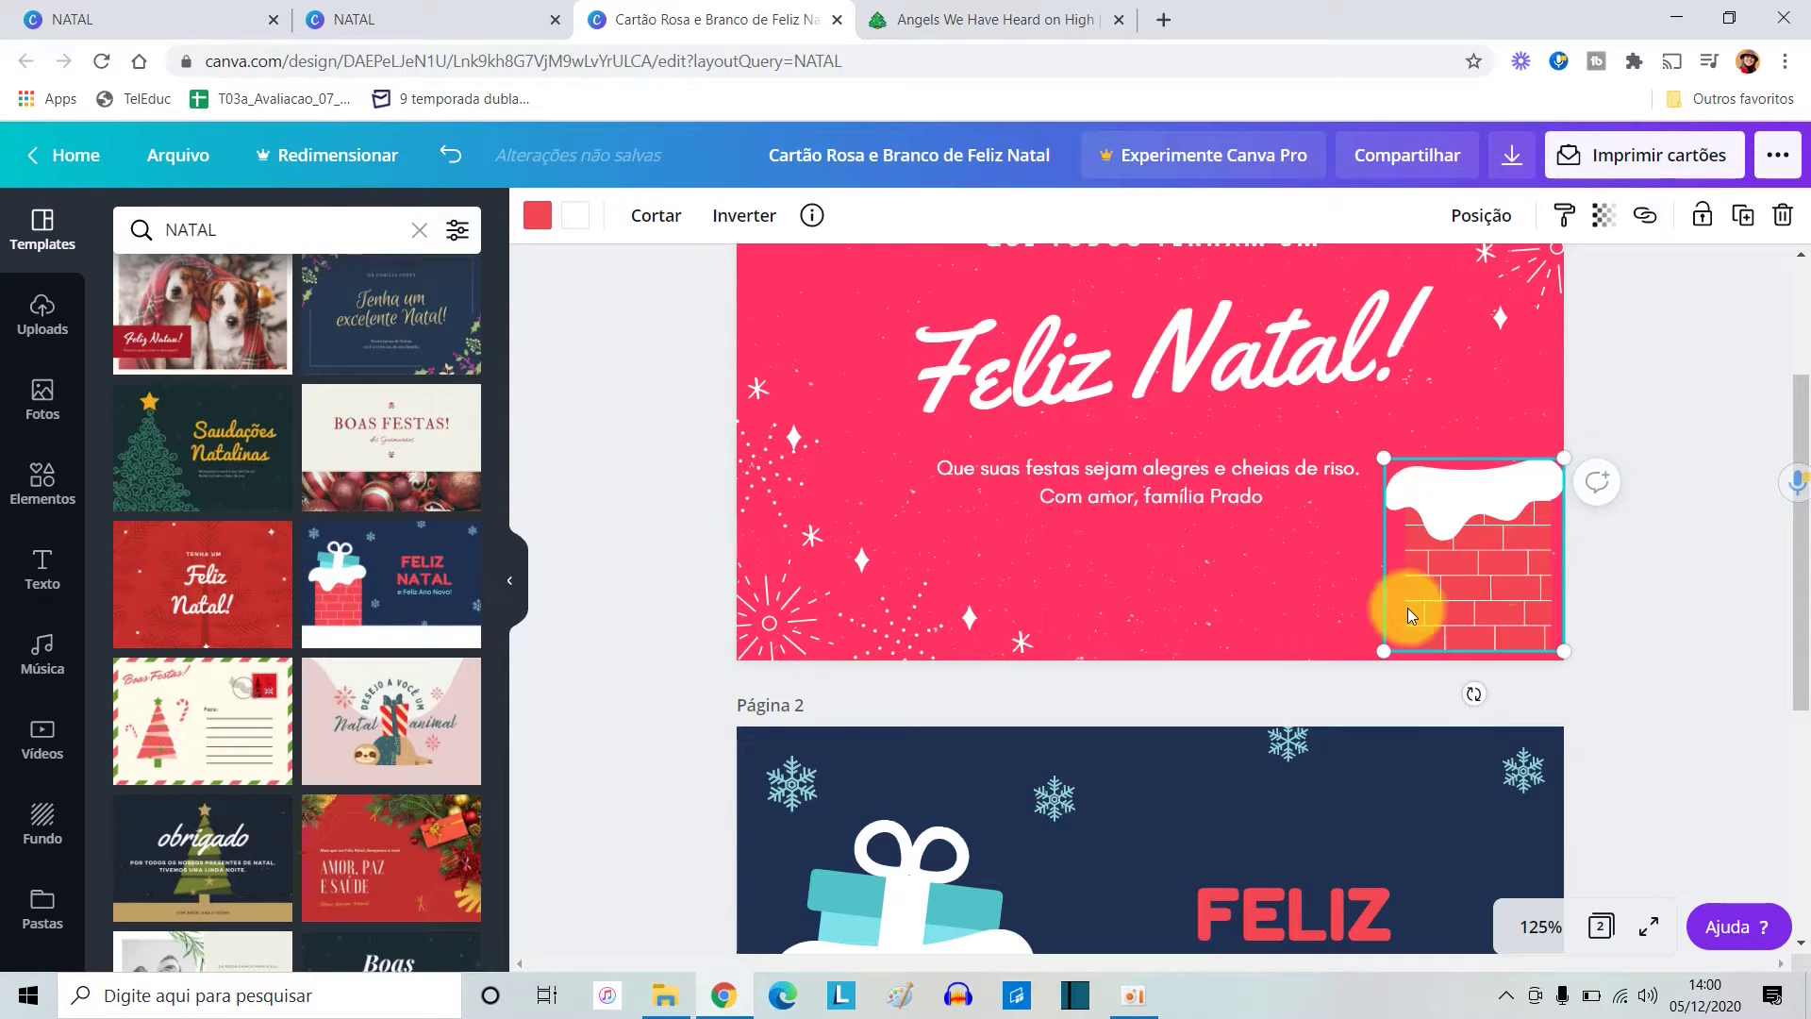
Recolour the bricks of the chimney on page 1 with the navy blue of page 2's background.
{"action": "scroll", "coordinate": [1333, 507], "scroll_direction": "down", "scroll_amount": 3}
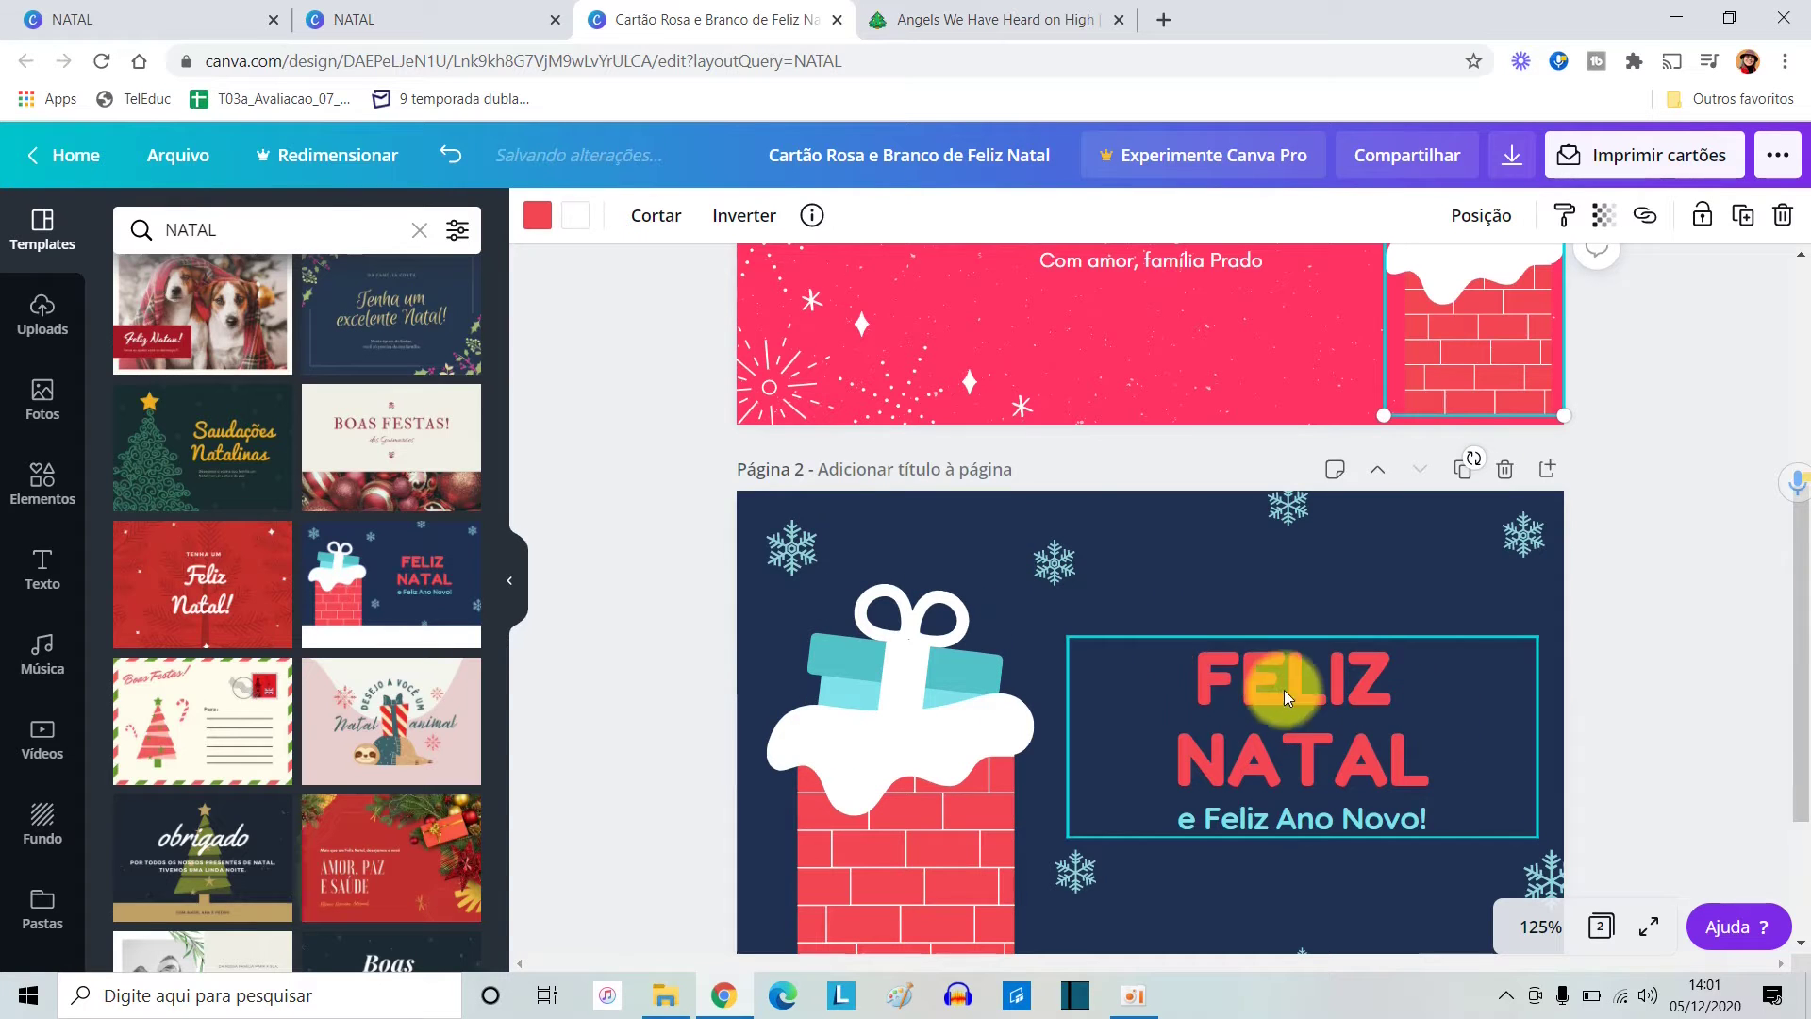
{"action": "scroll", "coordinate": [1374, 665], "scroll_direction": "up", "scroll_amount": 2}
{"action": "scroll", "coordinate": [1419, 638], "scroll_direction": "down", "scroll_amount": 1}
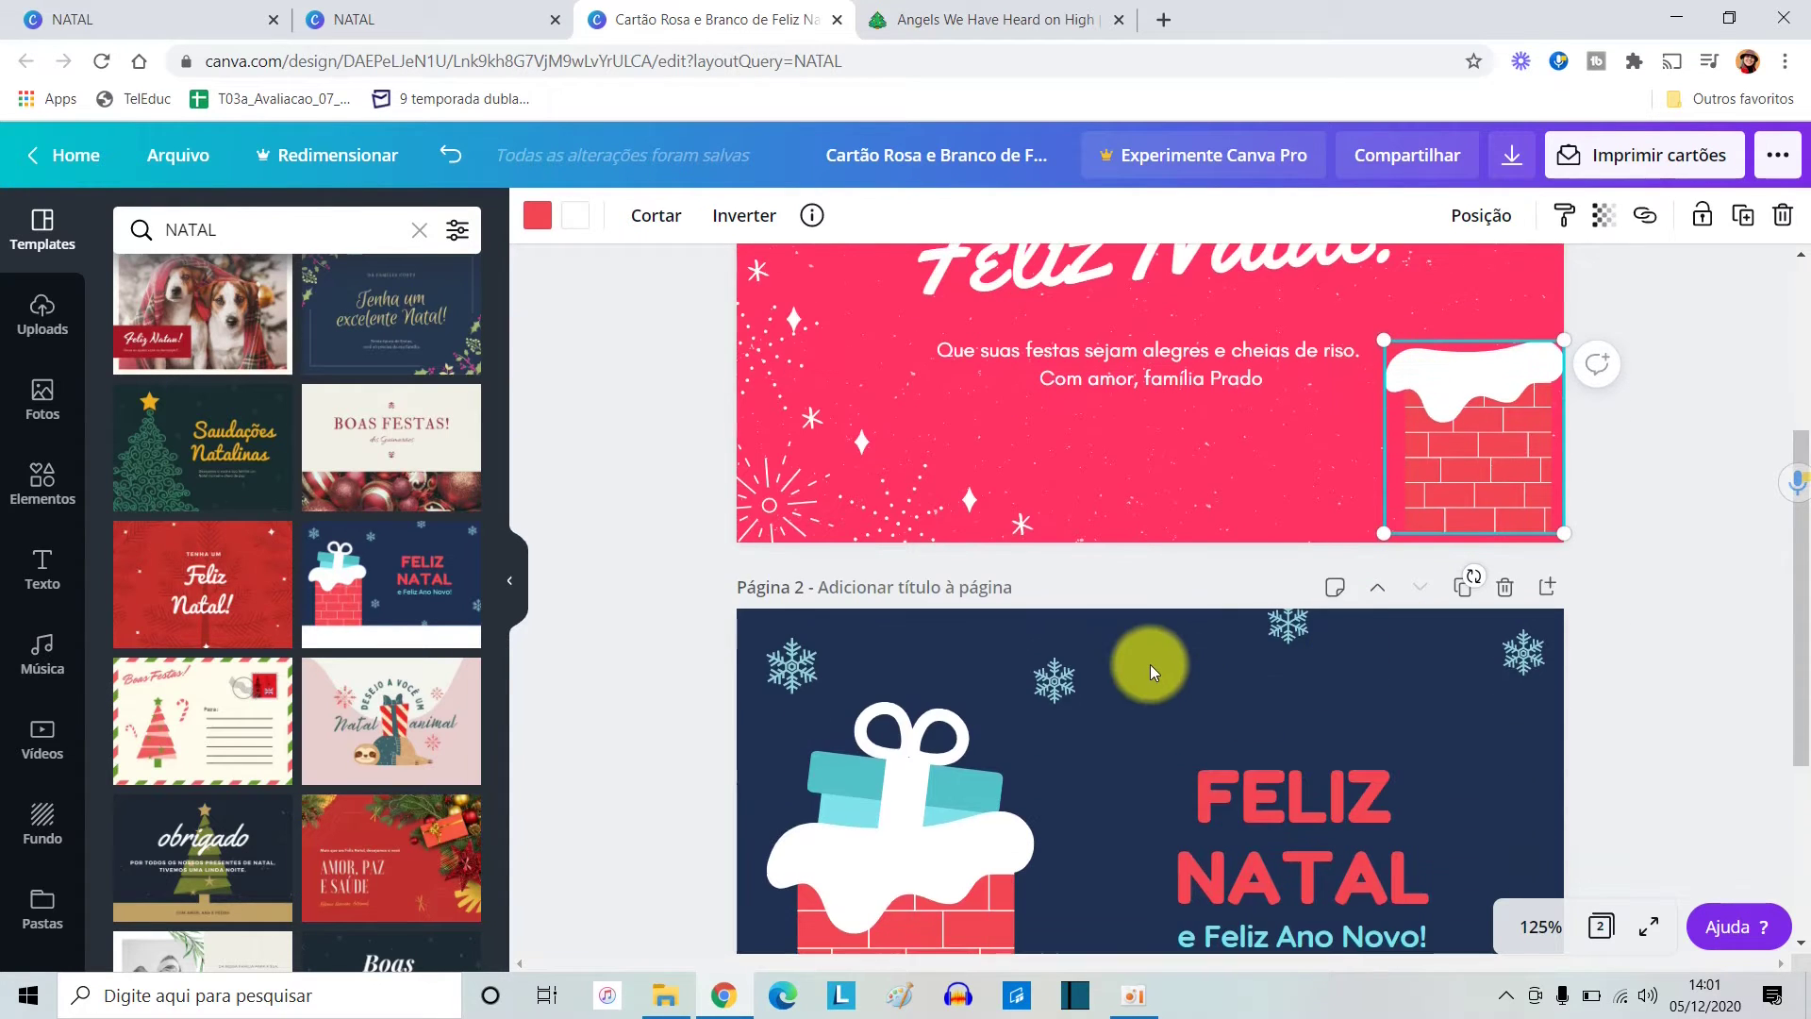
{"action": "left_click", "coordinate": [907, 632]}
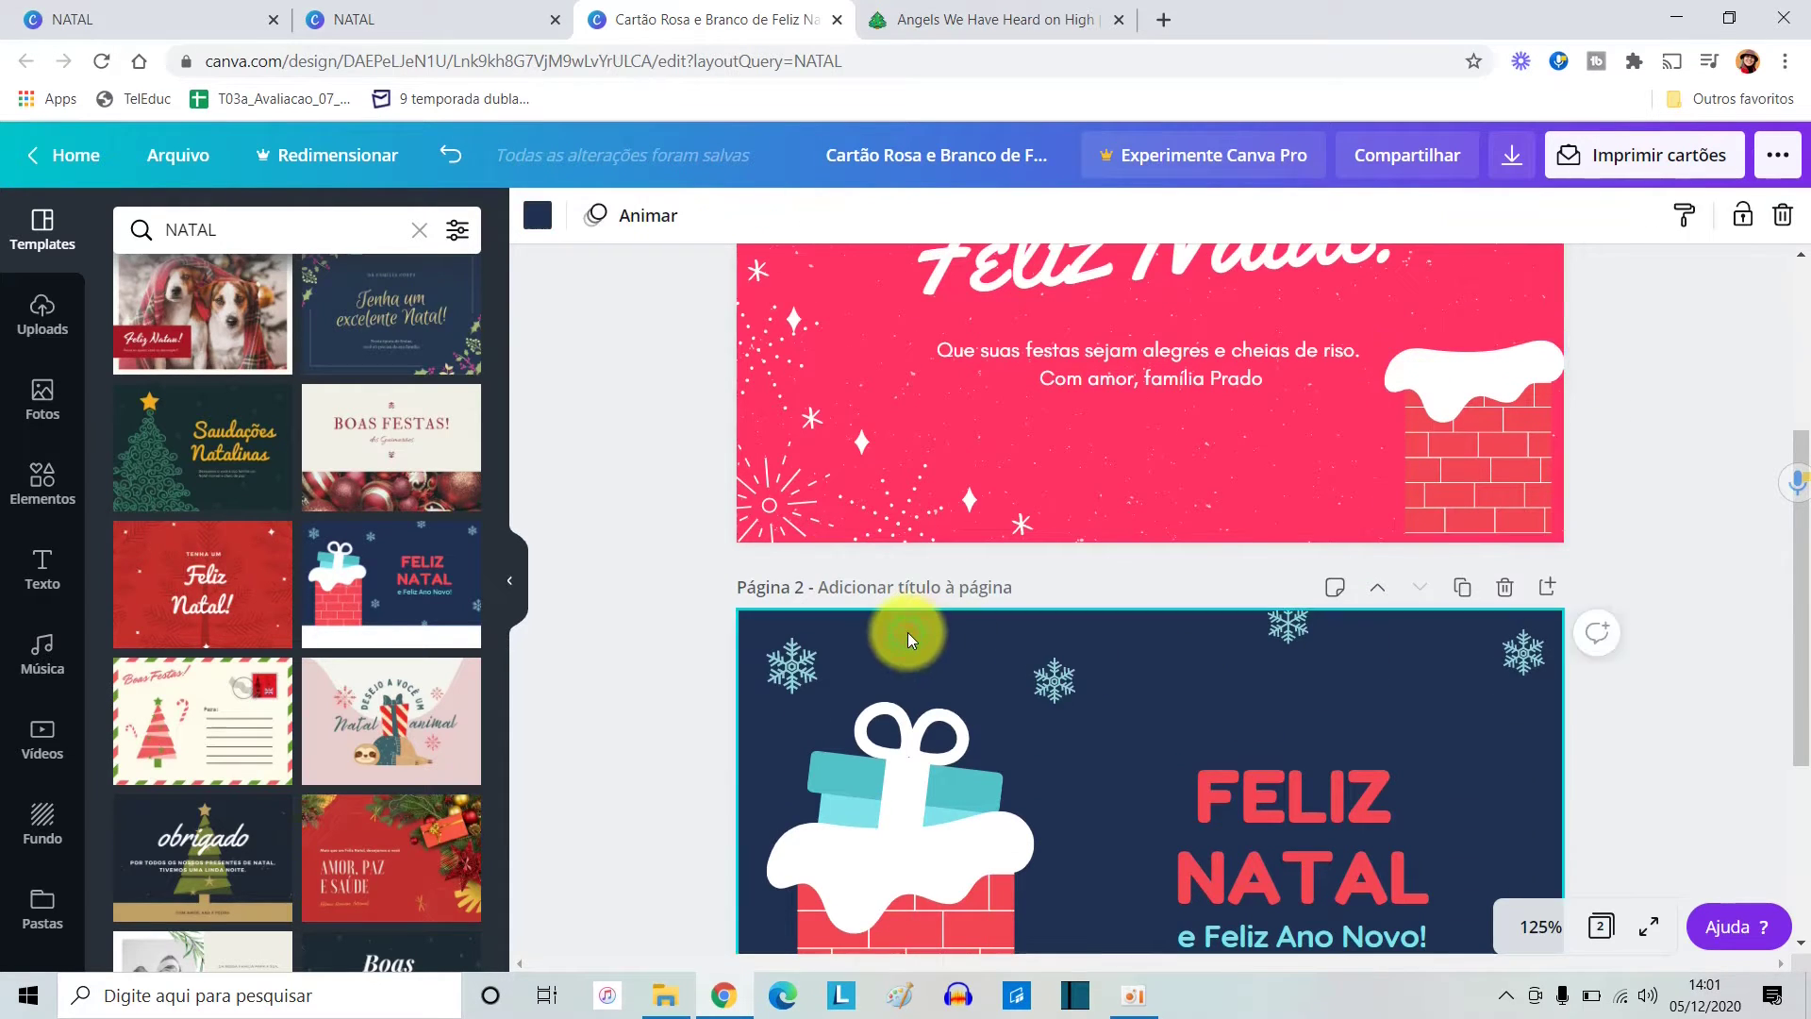
{"action": "left_click", "coordinate": [536, 217]}
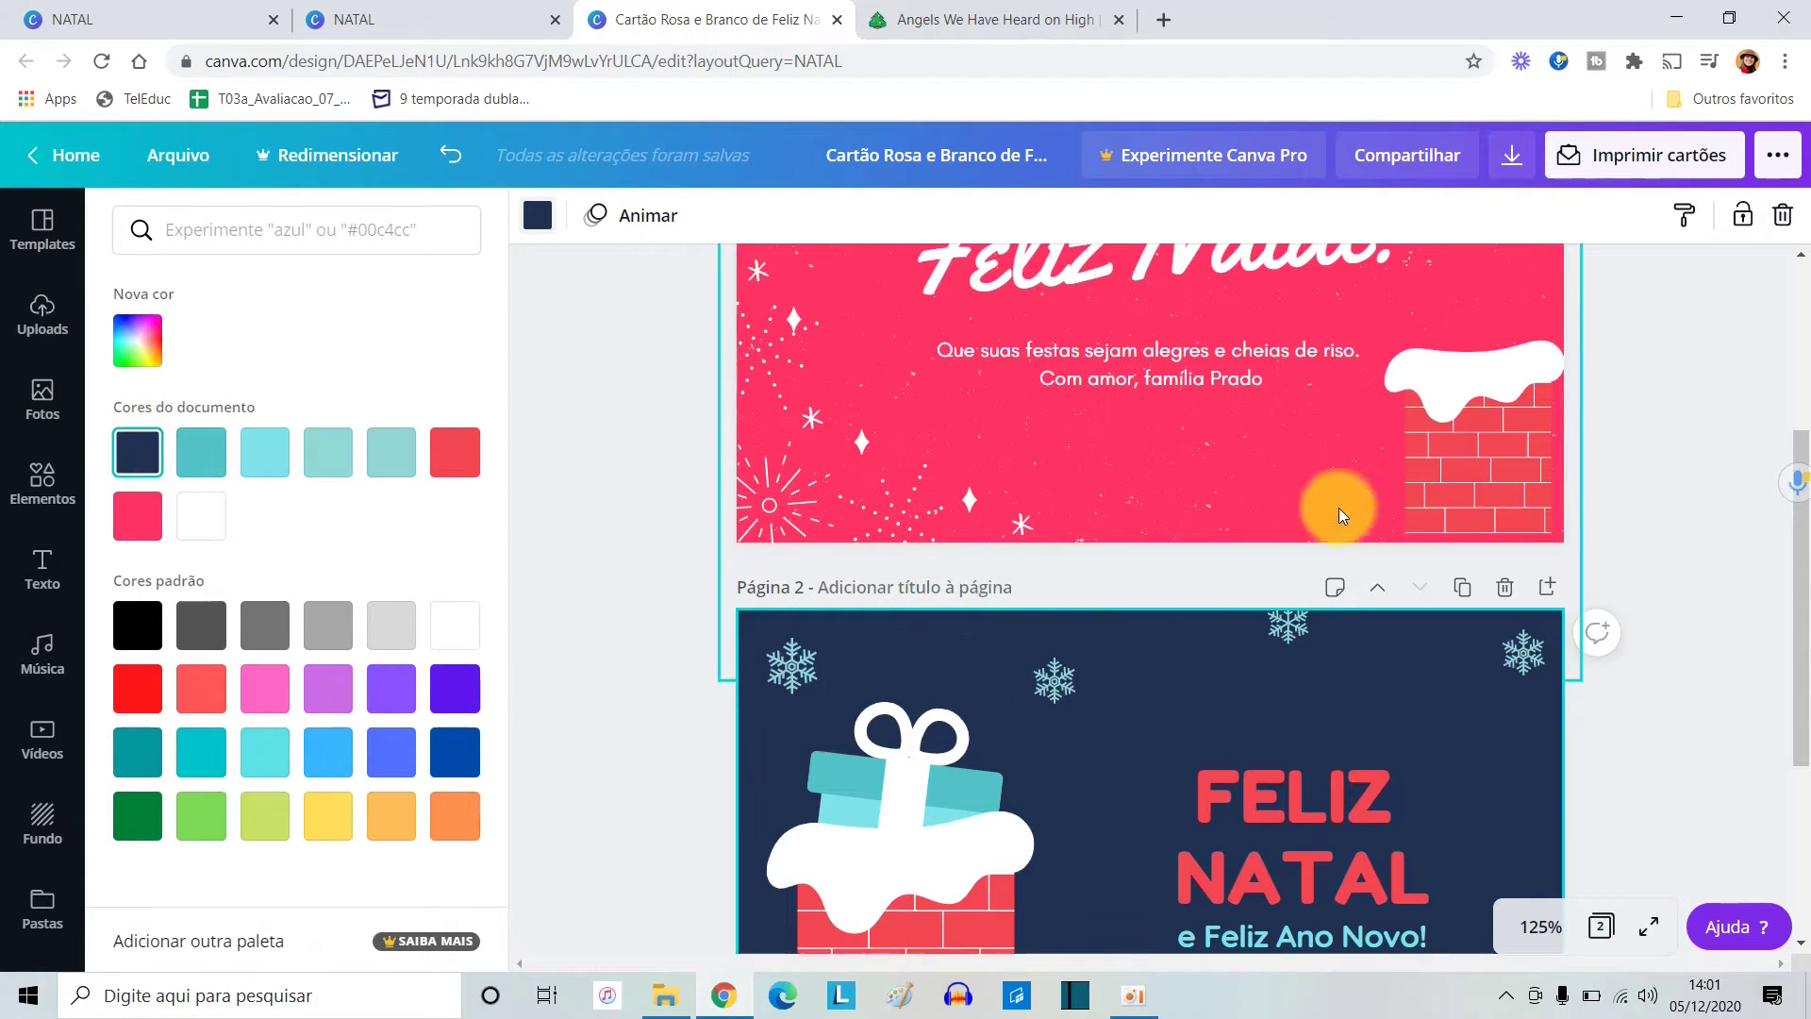
{"action": "left_click", "coordinate": [1457, 463]}
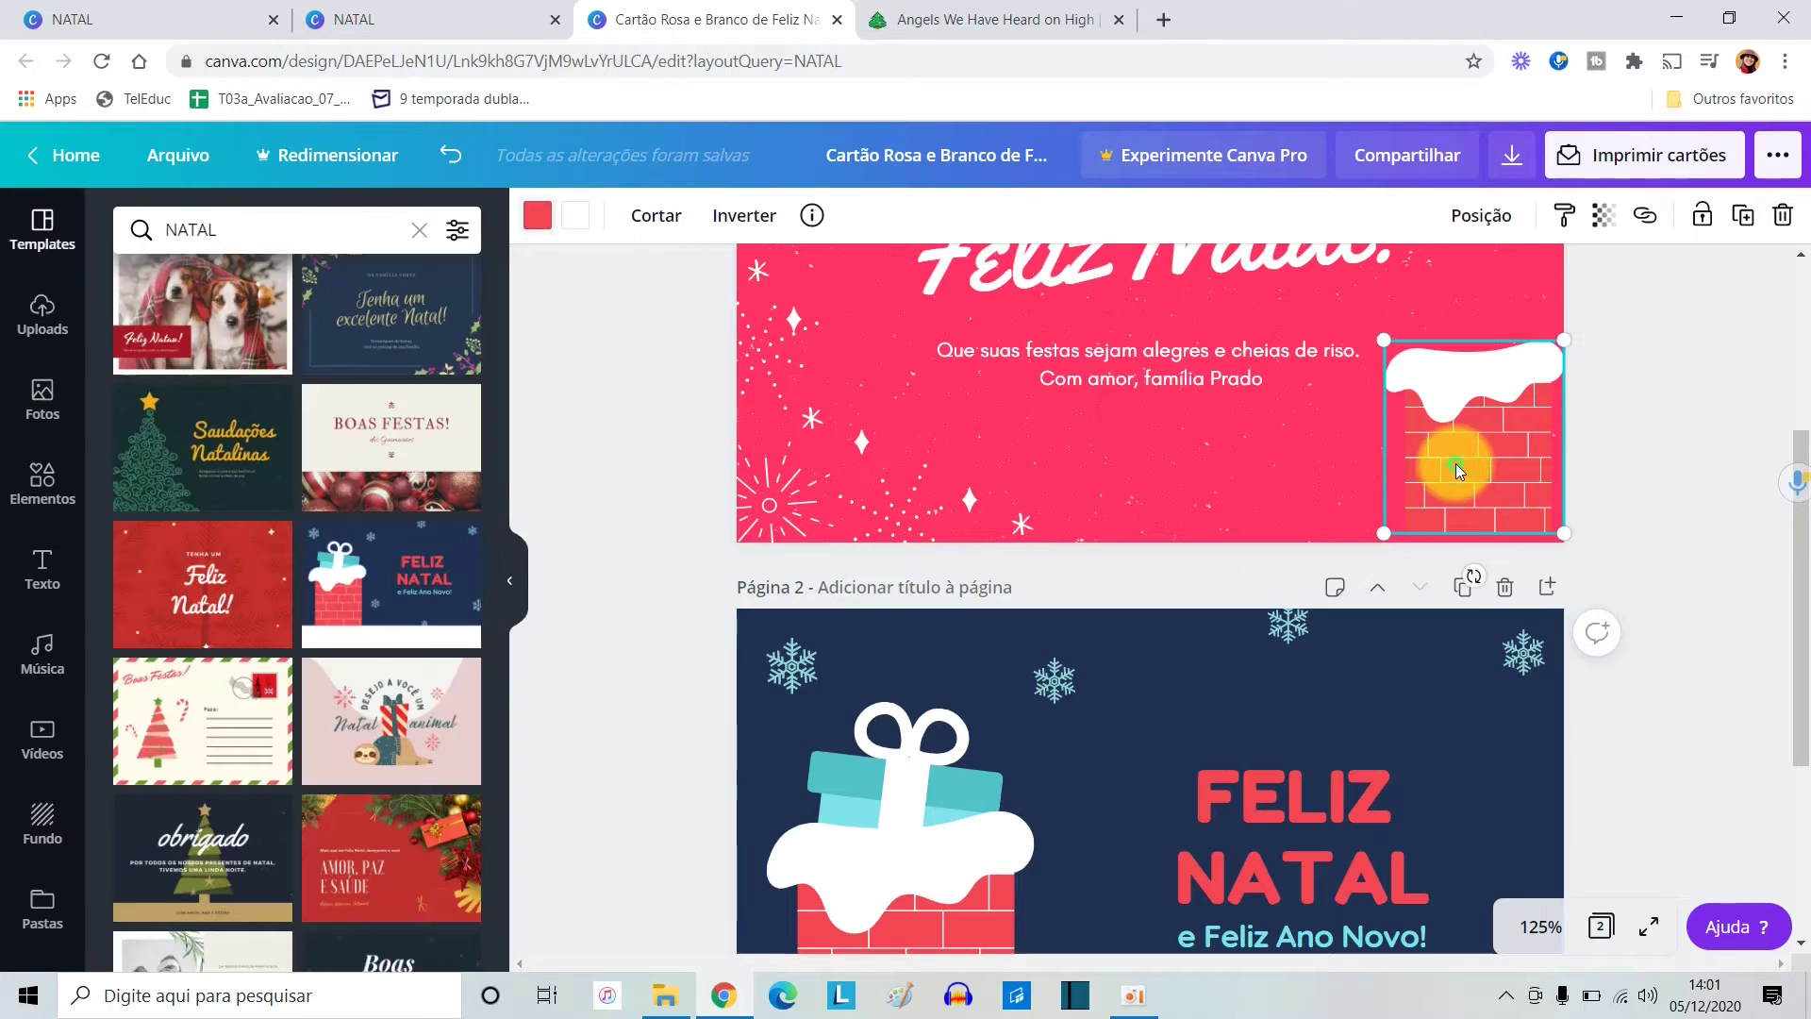
{"action": "left_click", "coordinate": [537, 215]}
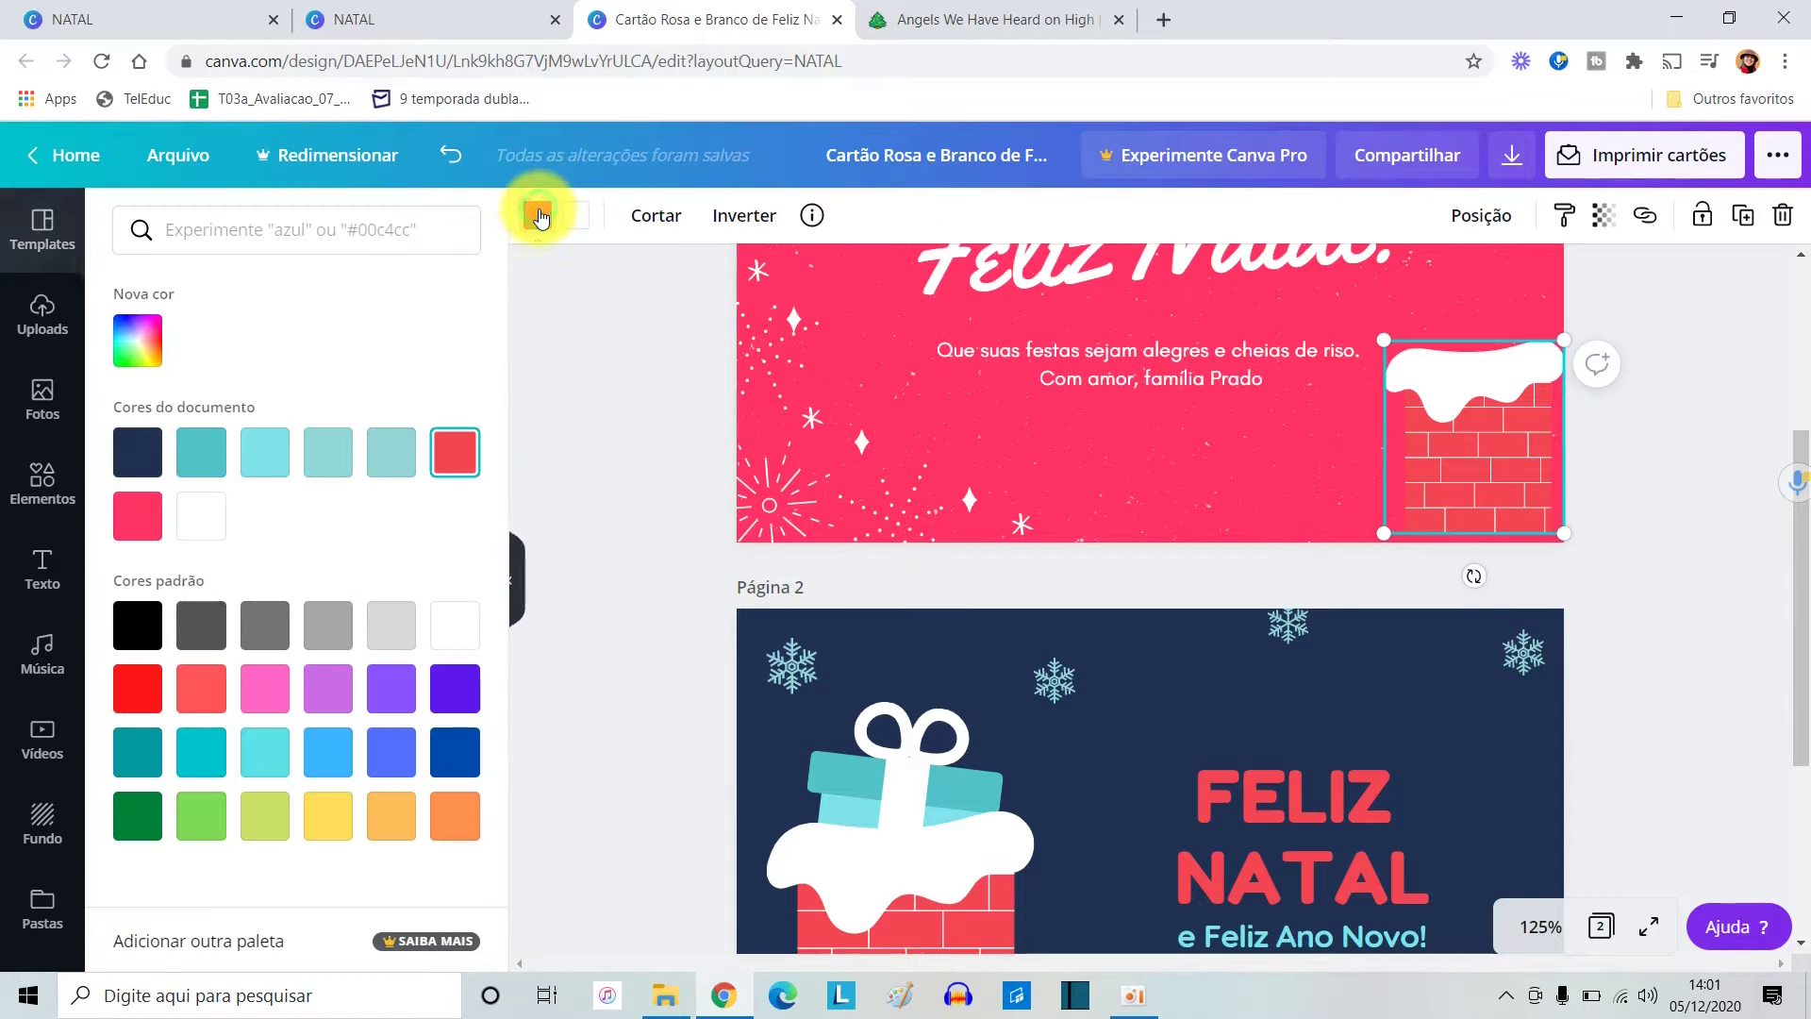
{"action": "left_click", "coordinate": [146, 451]}
{"action": "left_click", "coordinate": [1530, 483]}
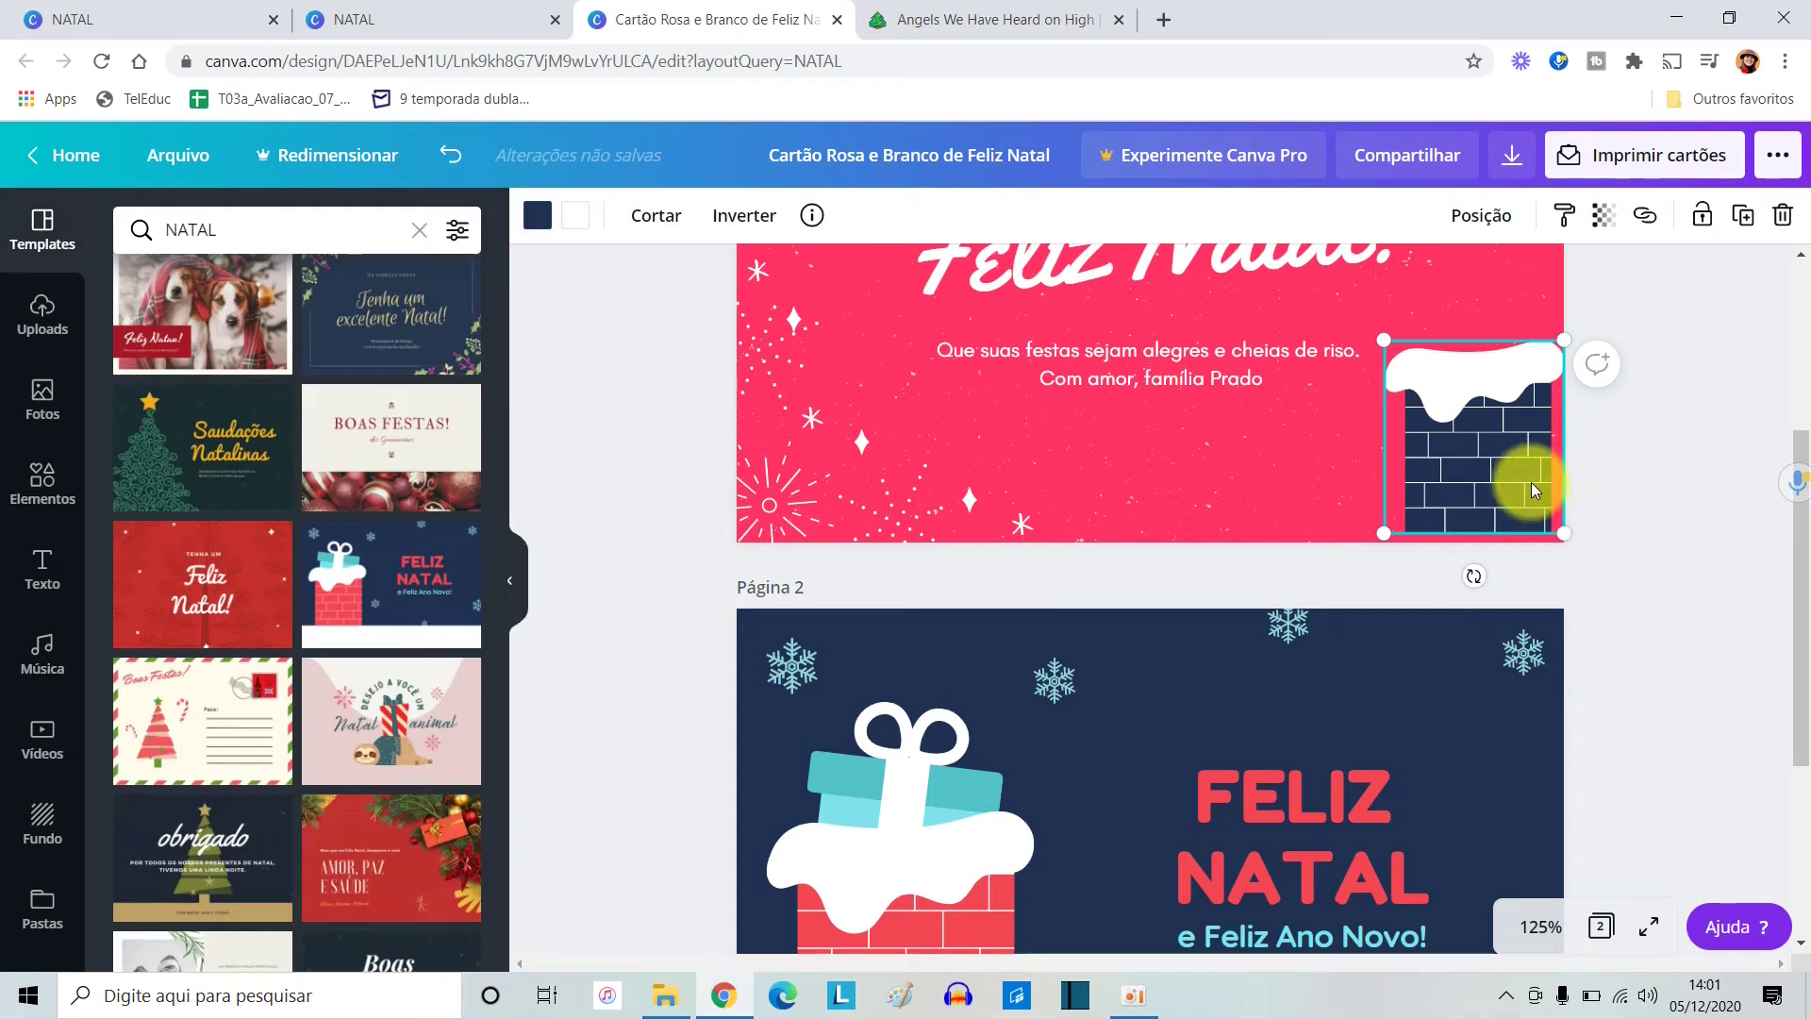
Copy the turquoise gift box from page 2 and paste it onto page 1.
{"action": "left_click", "coordinate": [894, 771]}
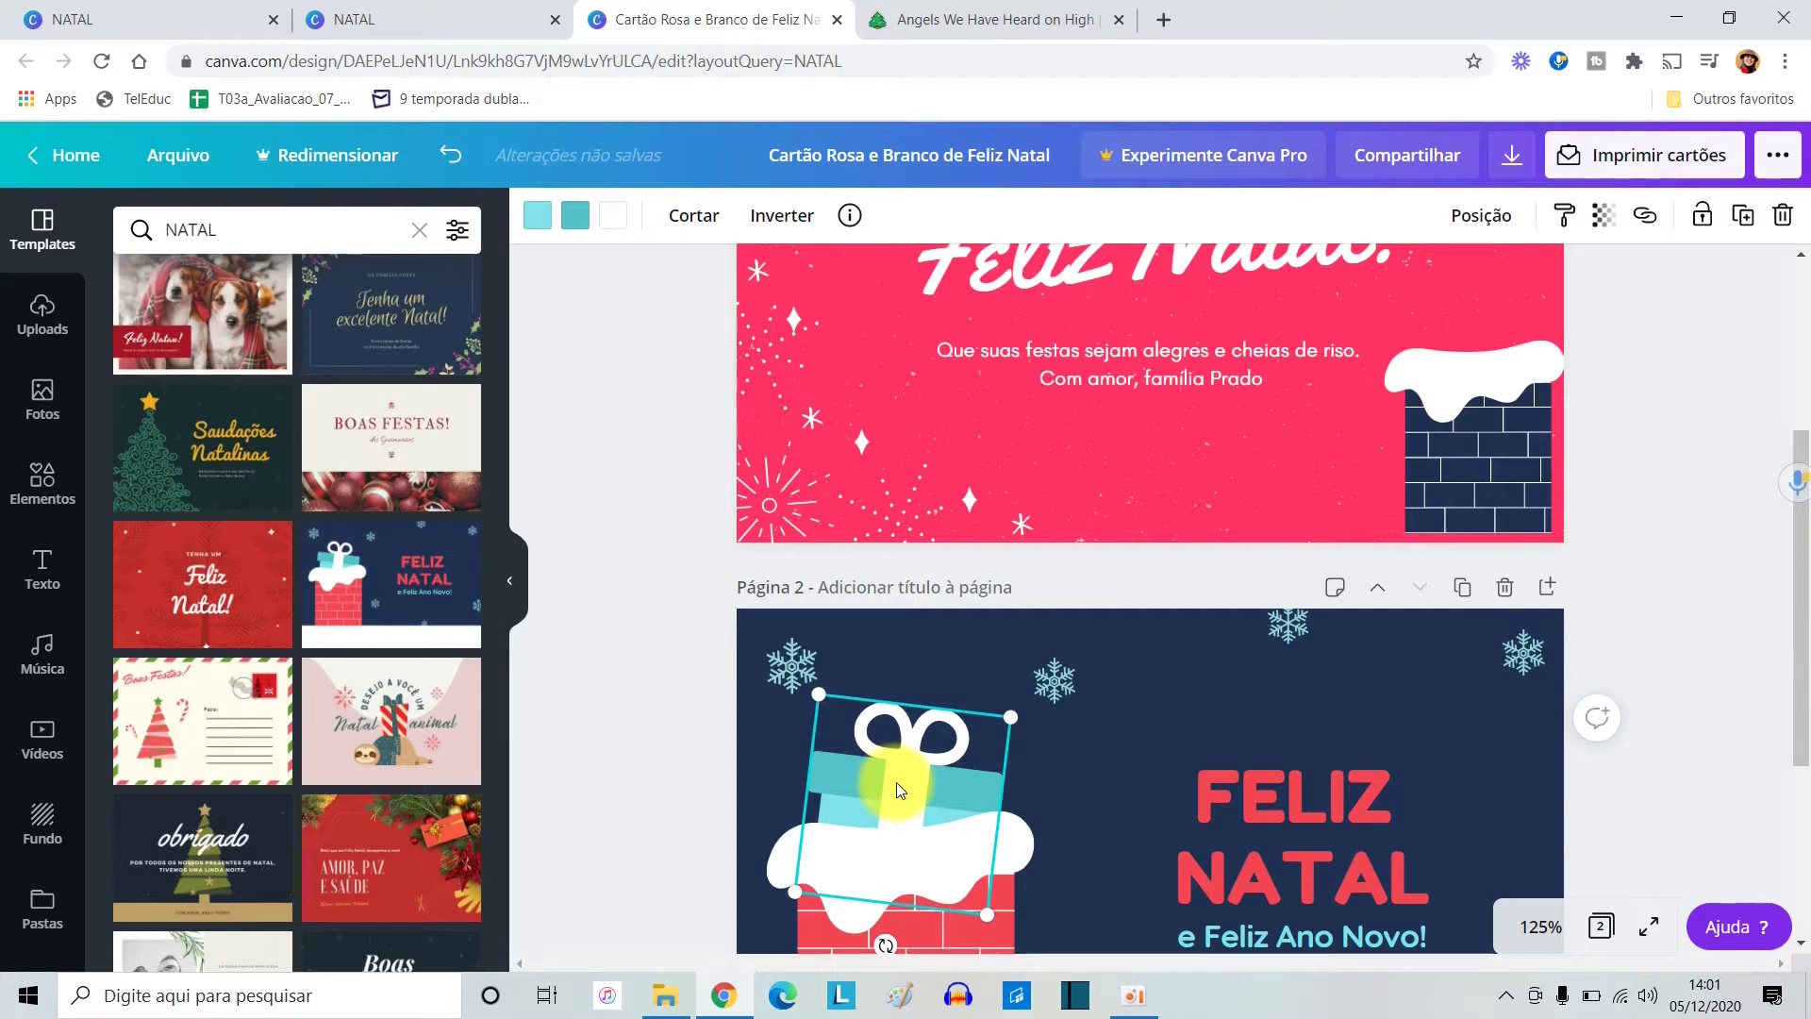
{"action": "scroll", "coordinate": [896, 783], "scroll_direction": "up", "scroll_amount": 4}
{"action": "scroll", "coordinate": [1488, 720], "scroll_direction": "down", "scroll_amount": 3}
{"action": "key", "text": "ctrl+v"}
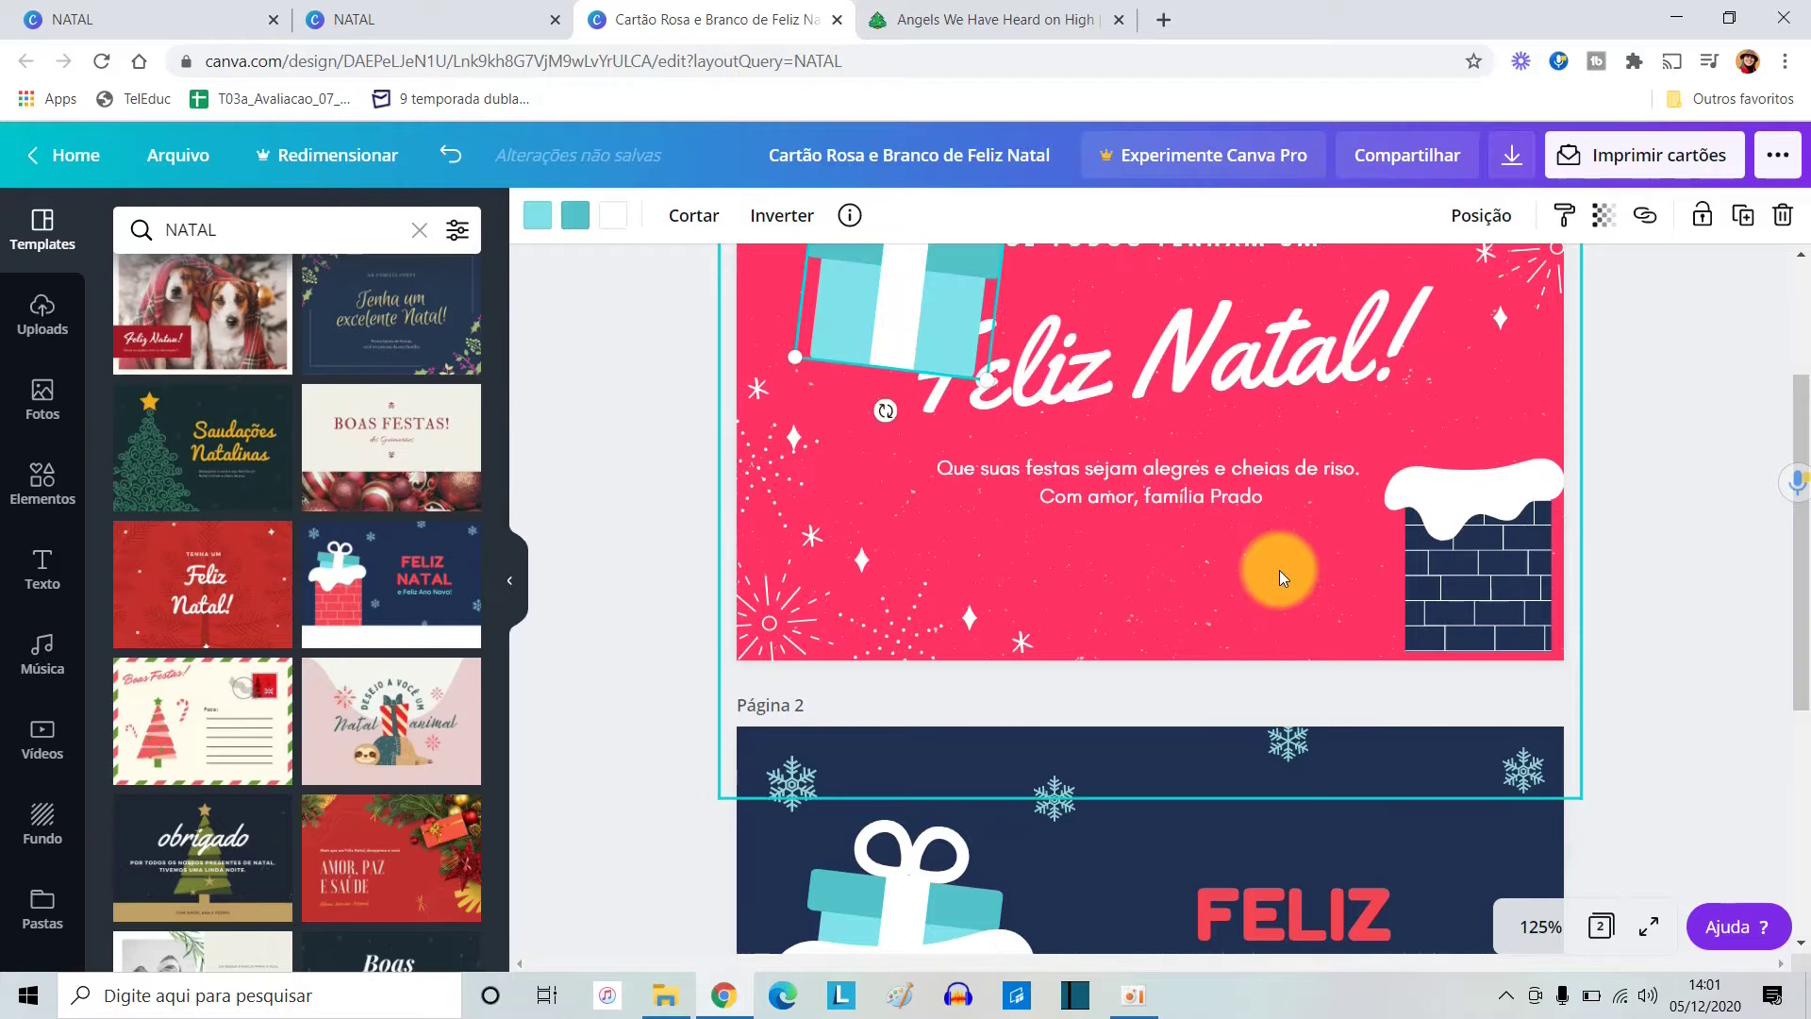
Shrink the pasted gift box, move it one layer backward behind the chimney's snow, and seat it on the chimney on page 1.
{"action": "left_click_drag", "start_coordinate": [892, 304], "coordinate": [1464, 427]}
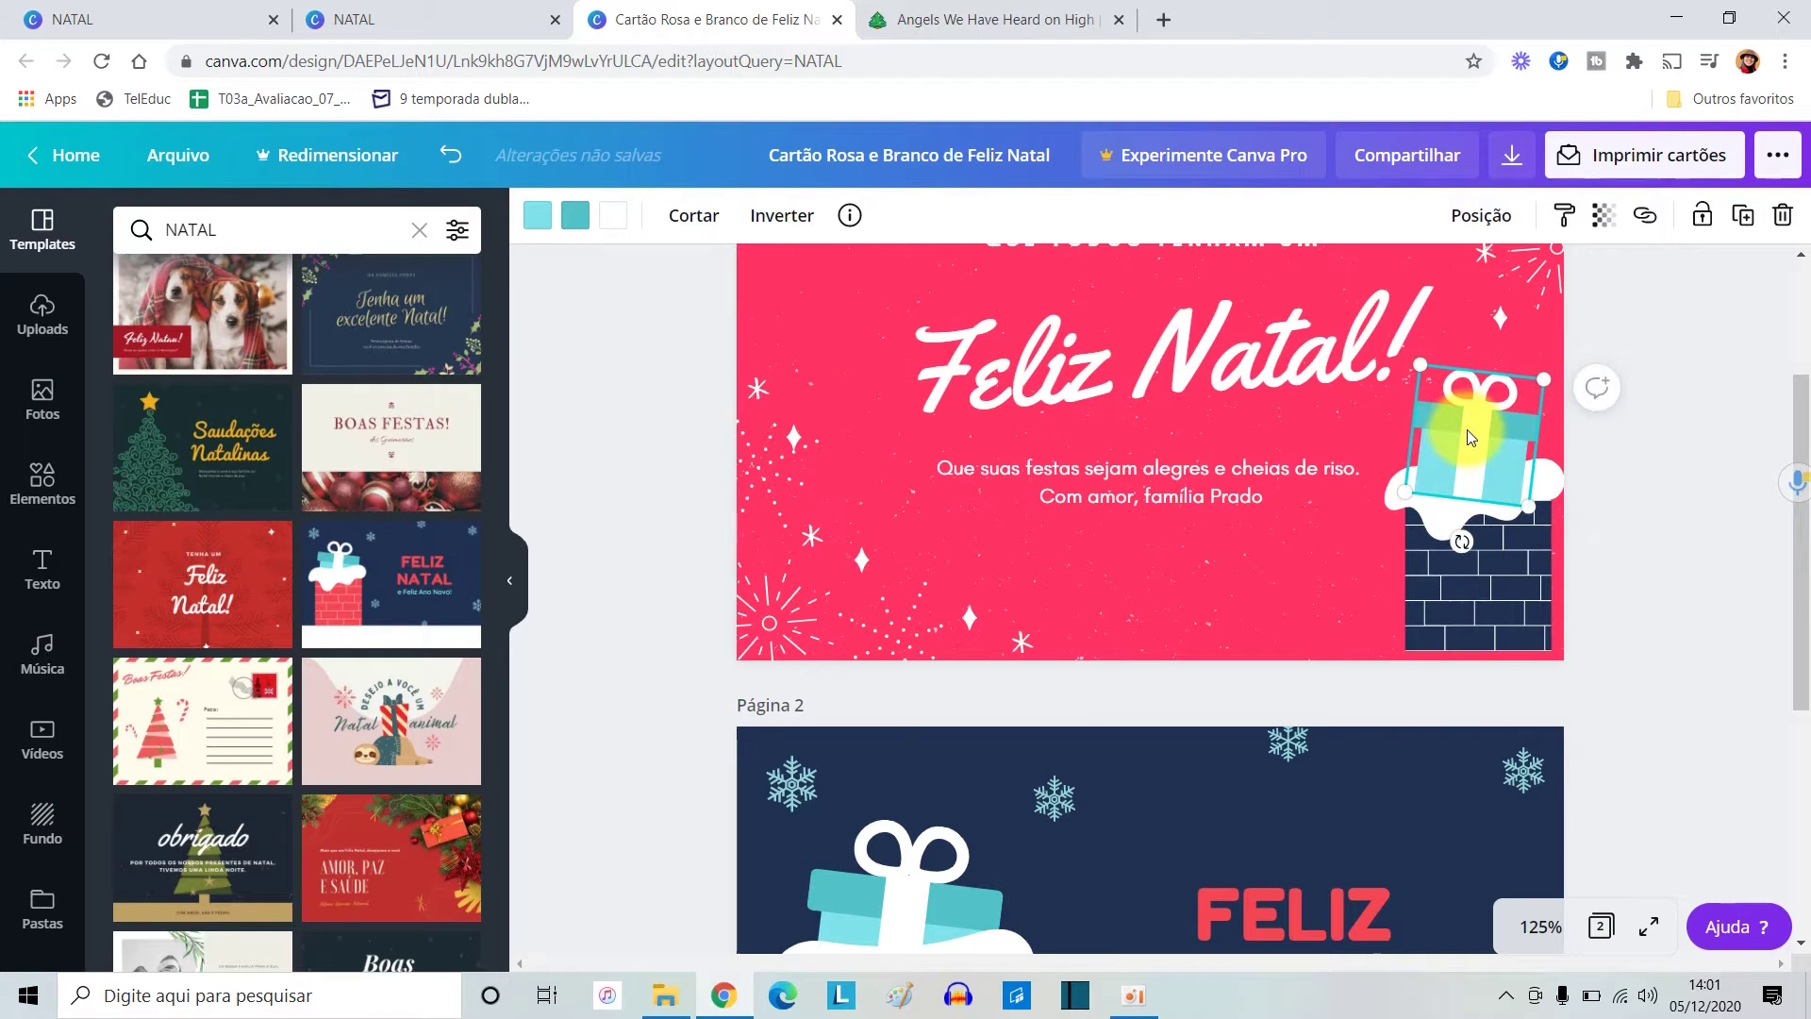
{"action": "left_click", "coordinate": [1503, 573]}
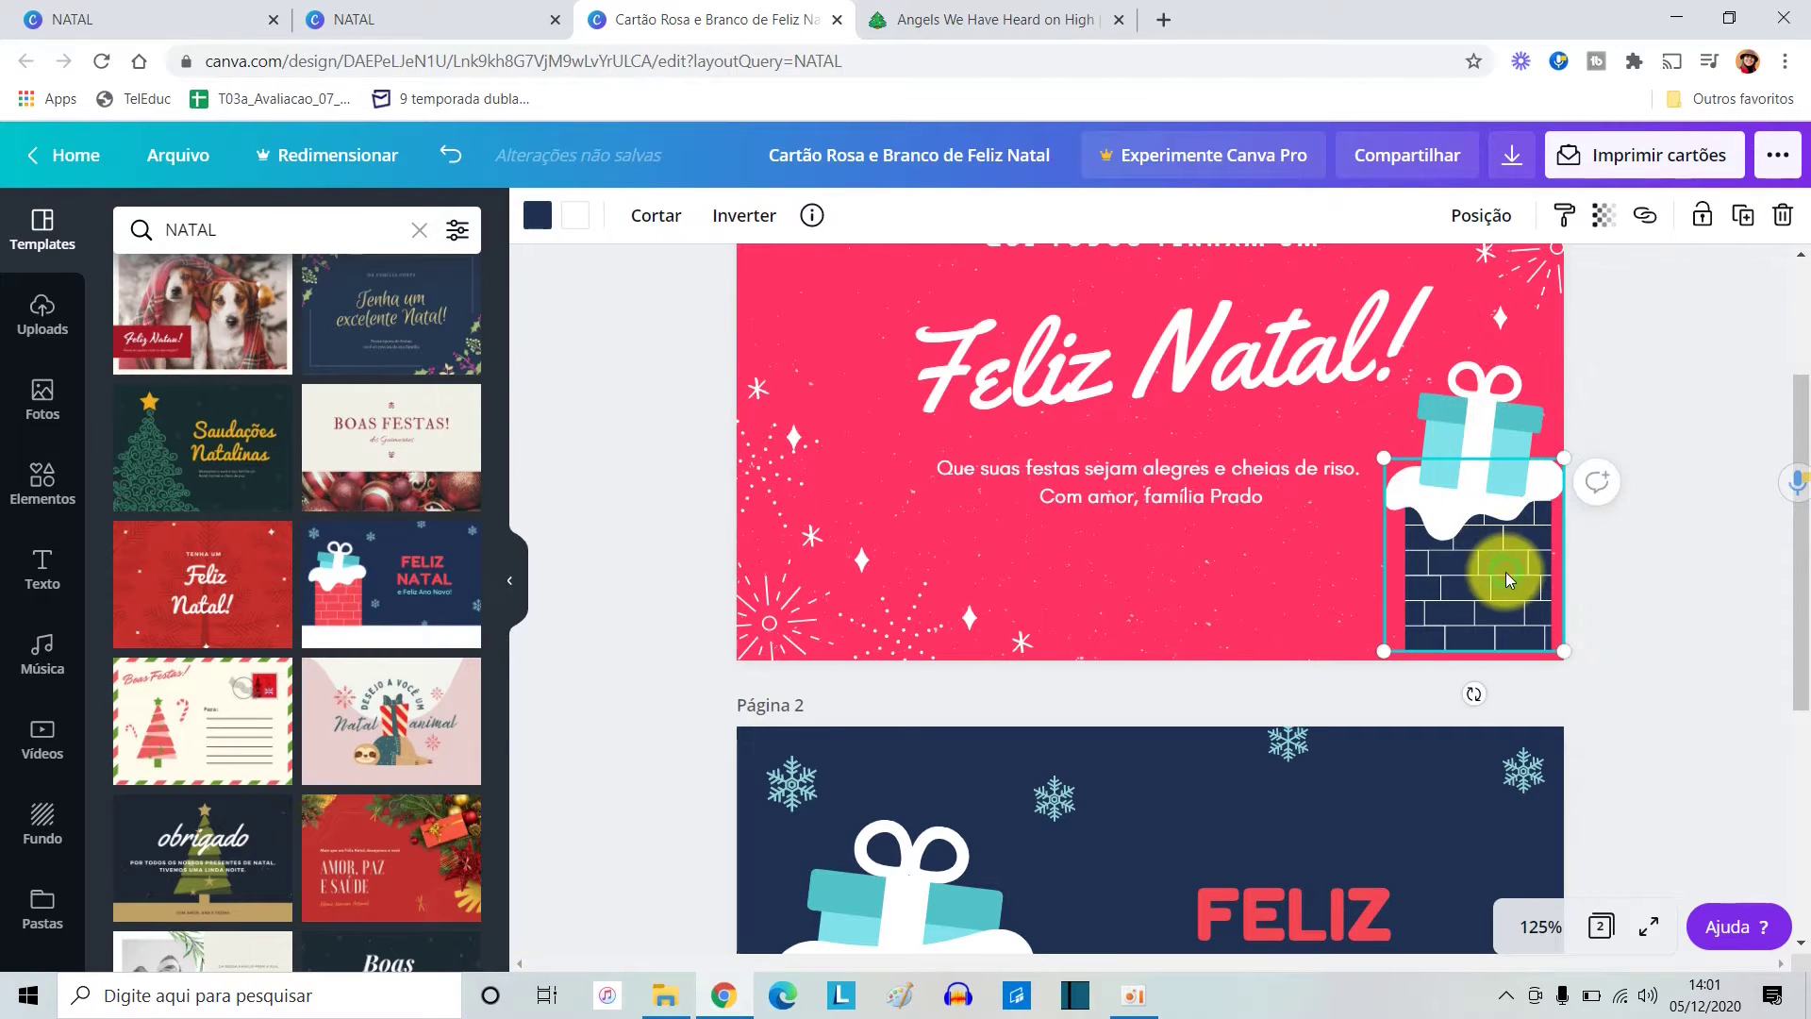
{"action": "right_click", "coordinate": [1472, 445]}
{"action": "left_click", "coordinate": [1461, 438]}
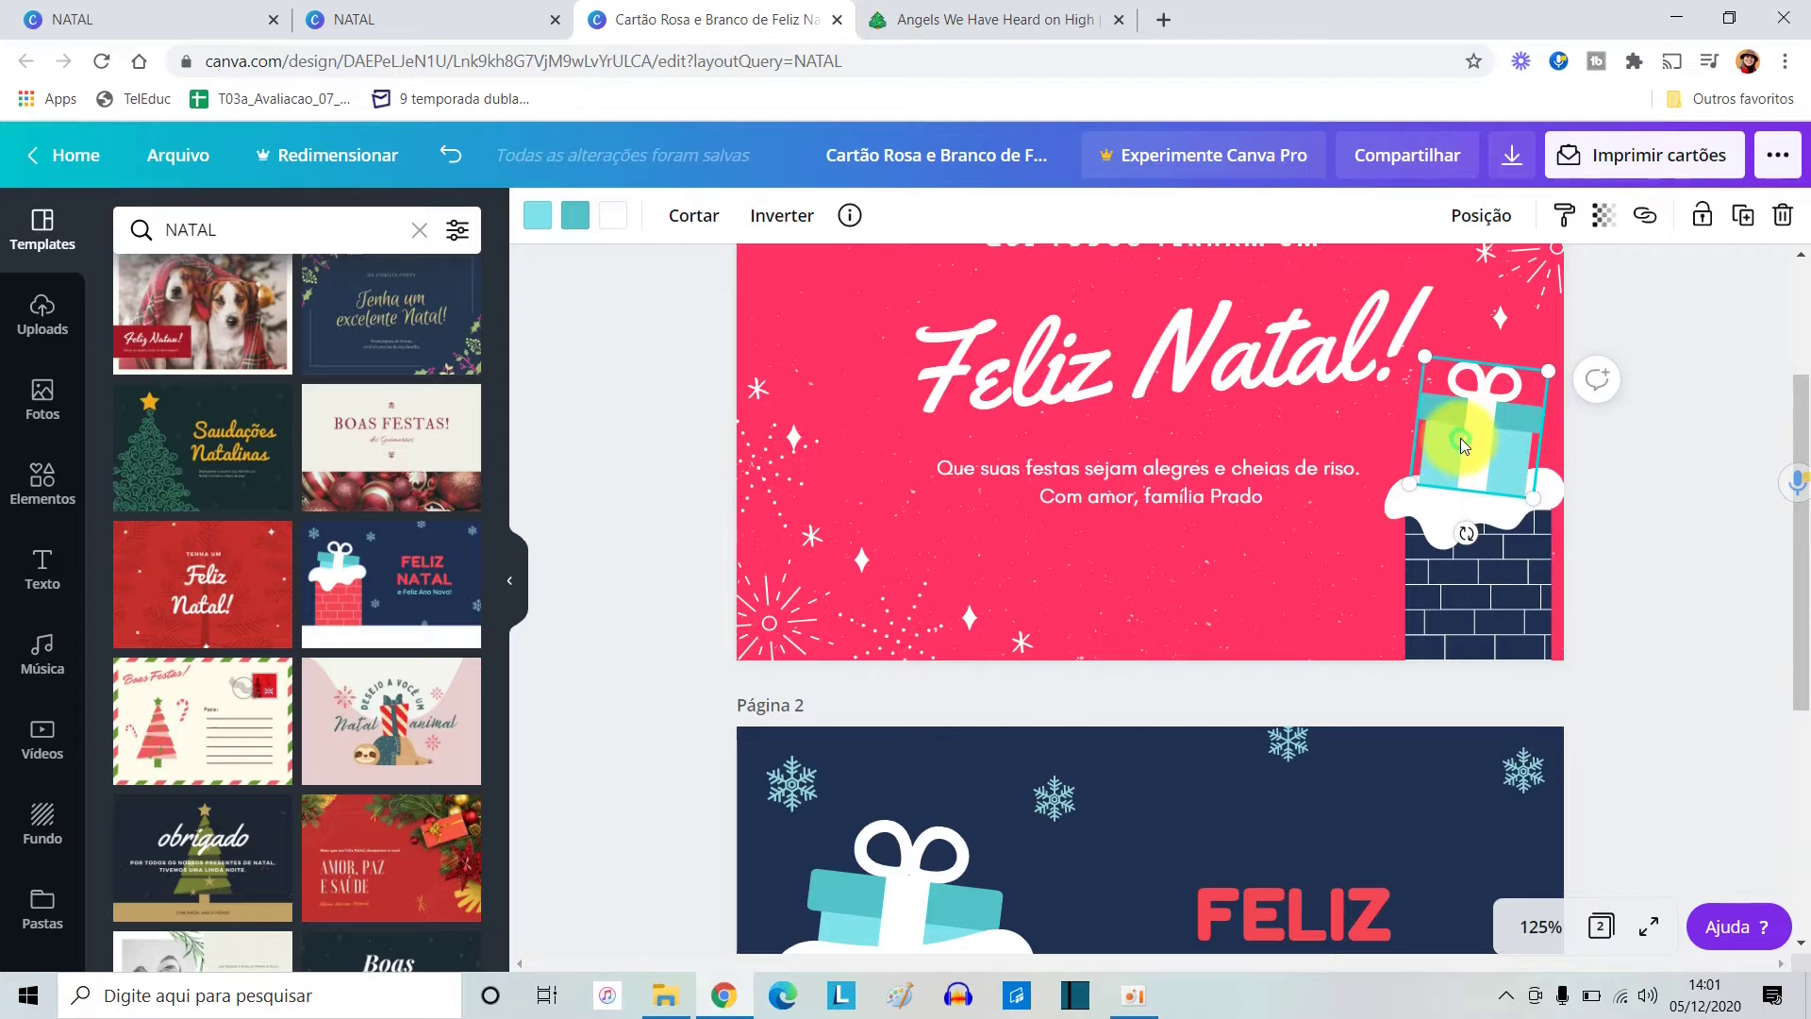
{"action": "right_click", "coordinate": [1460, 438]}
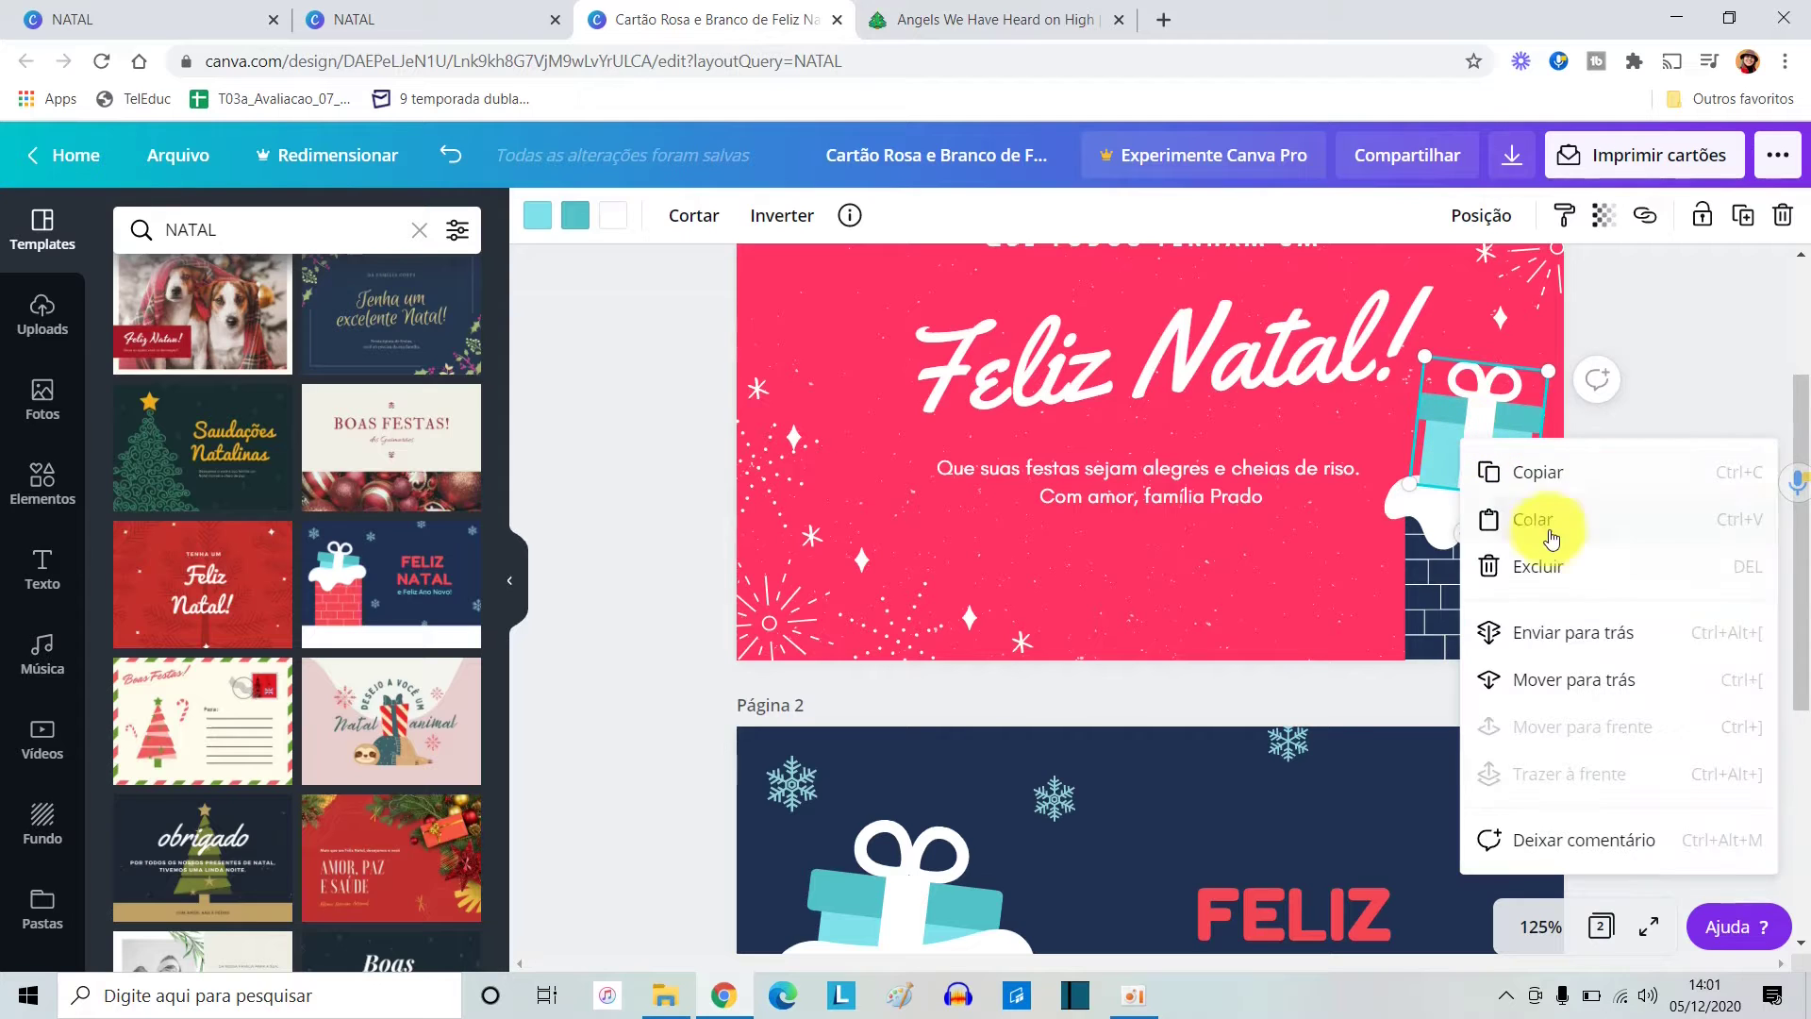
{"action": "left_click", "coordinate": [1586, 679]}
{"action": "left_click_drag", "start_coordinate": [1500, 433], "coordinate": [1490, 461]}
{"action": "left_click", "coordinate": [1773, 570]}
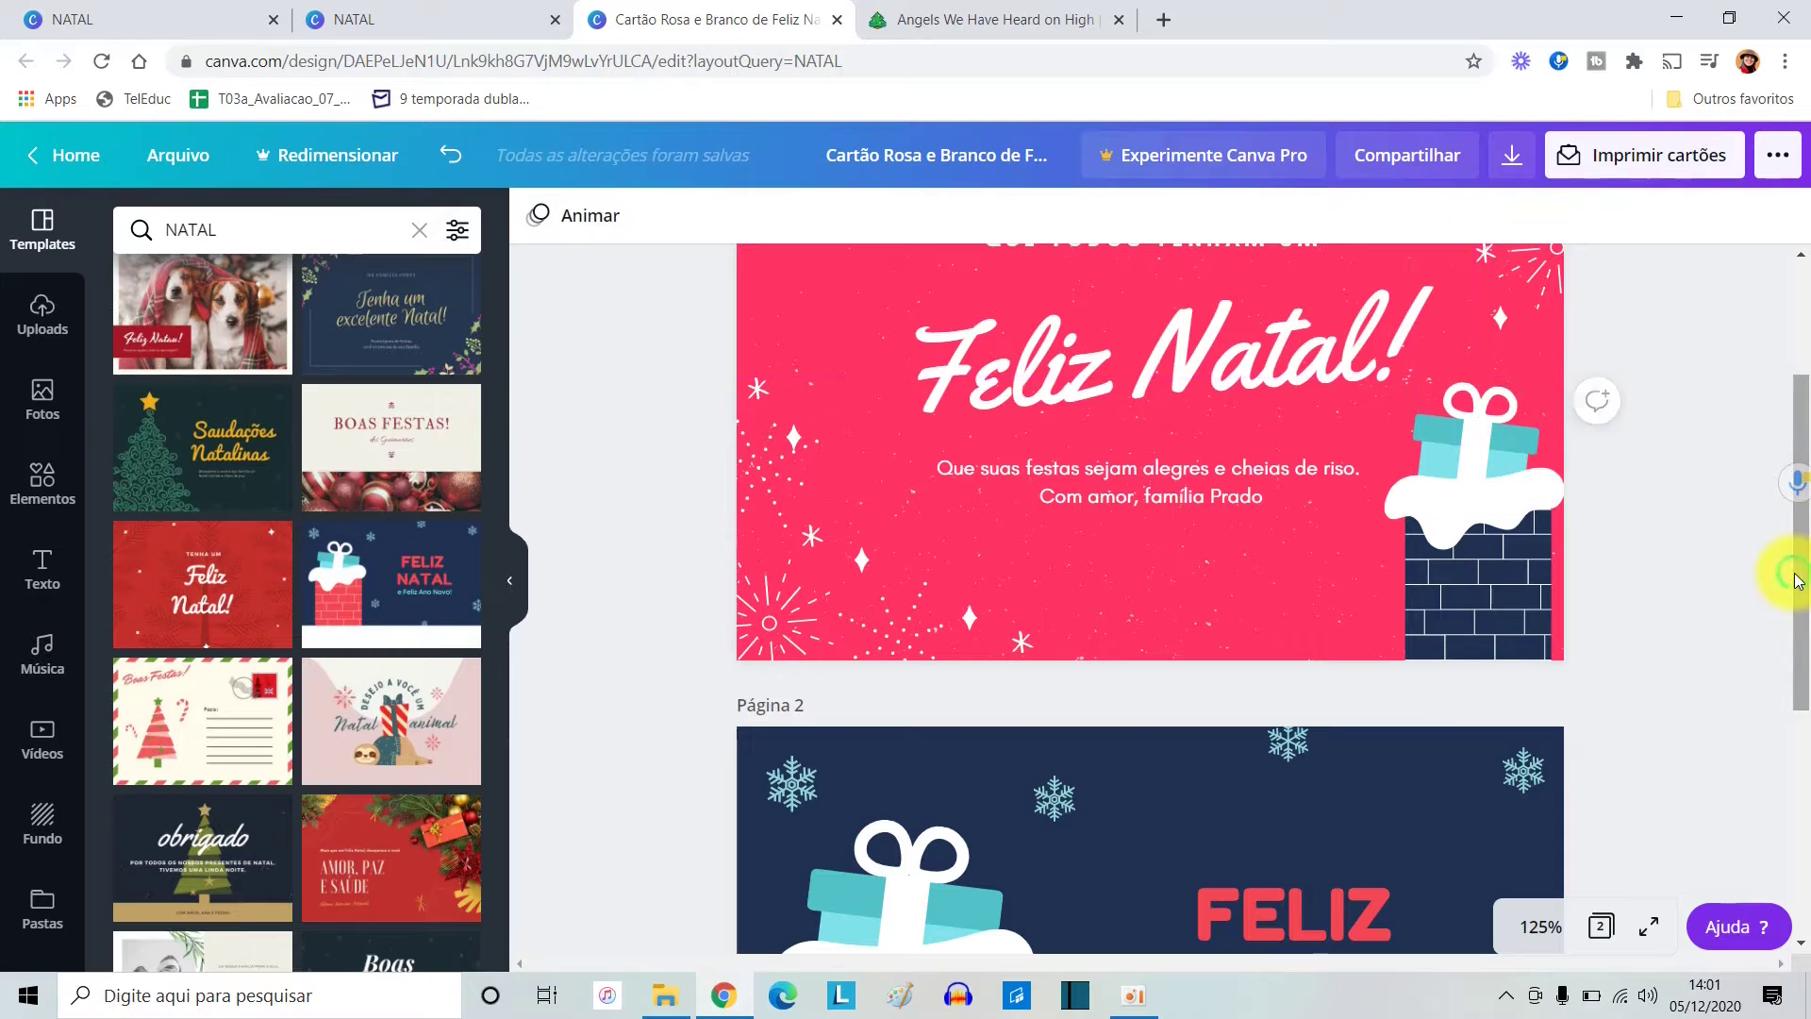
Copy the turquoise snowflake in page 2's upper-left corner onto page 1 and recolour the copy white.
{"action": "scroll", "coordinate": [1676, 575], "scroll_direction": "down", "scroll_amount": 3}
{"action": "scroll", "coordinate": [1662, 595], "scroll_direction": "up", "scroll_amount": 2}
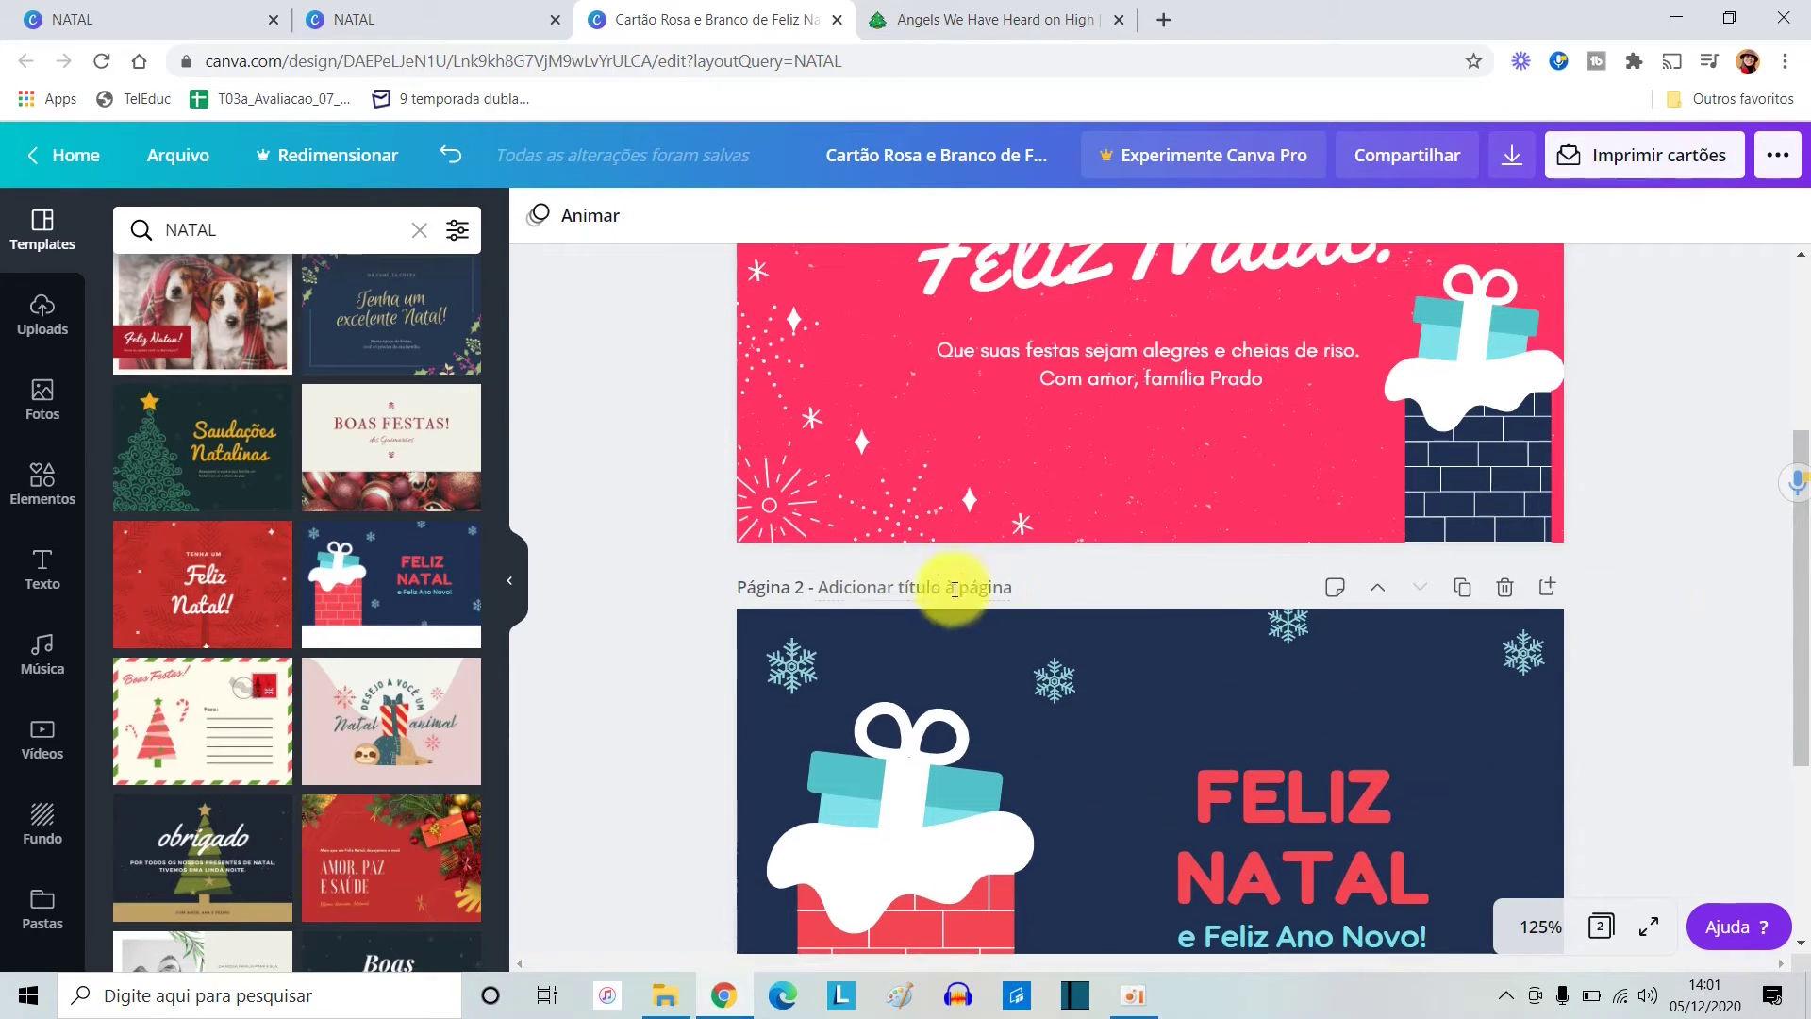
{"action": "left_click", "coordinate": [783, 670]}
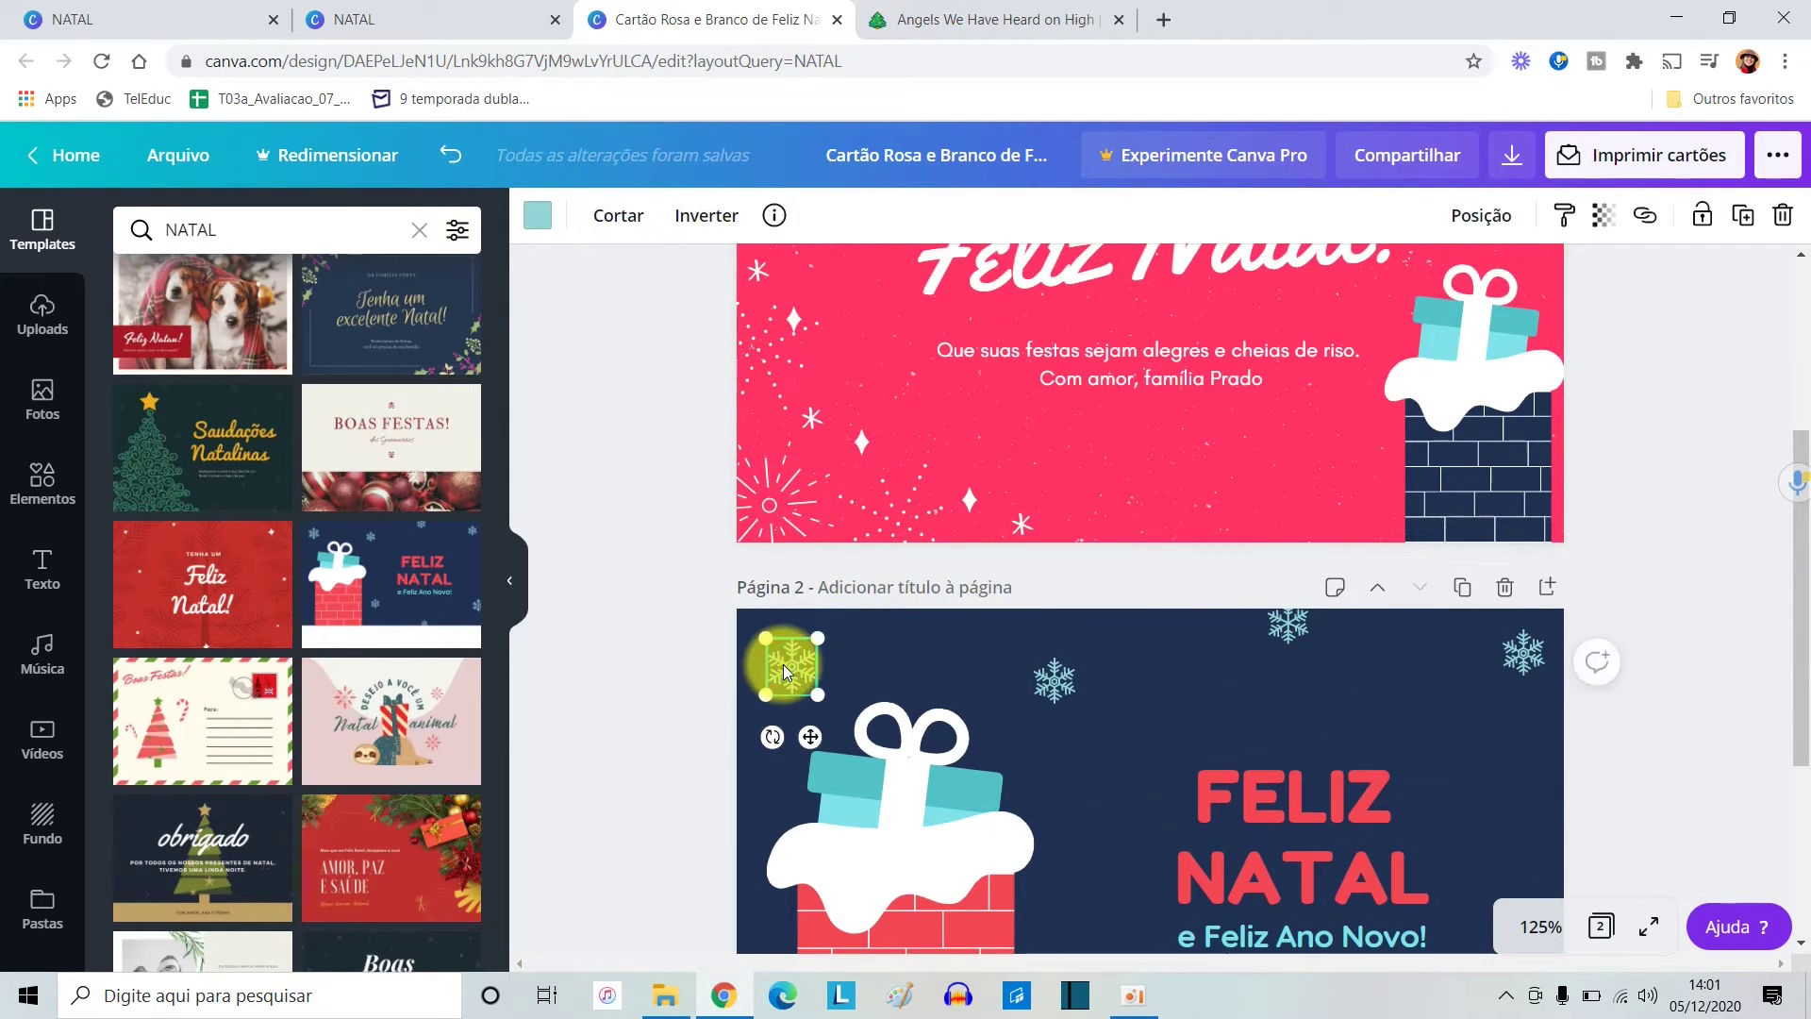
{"action": "key", "text": "ctrl+c"}
{"action": "scroll", "coordinate": [783, 665], "scroll_direction": "up", "scroll_amount": 4}
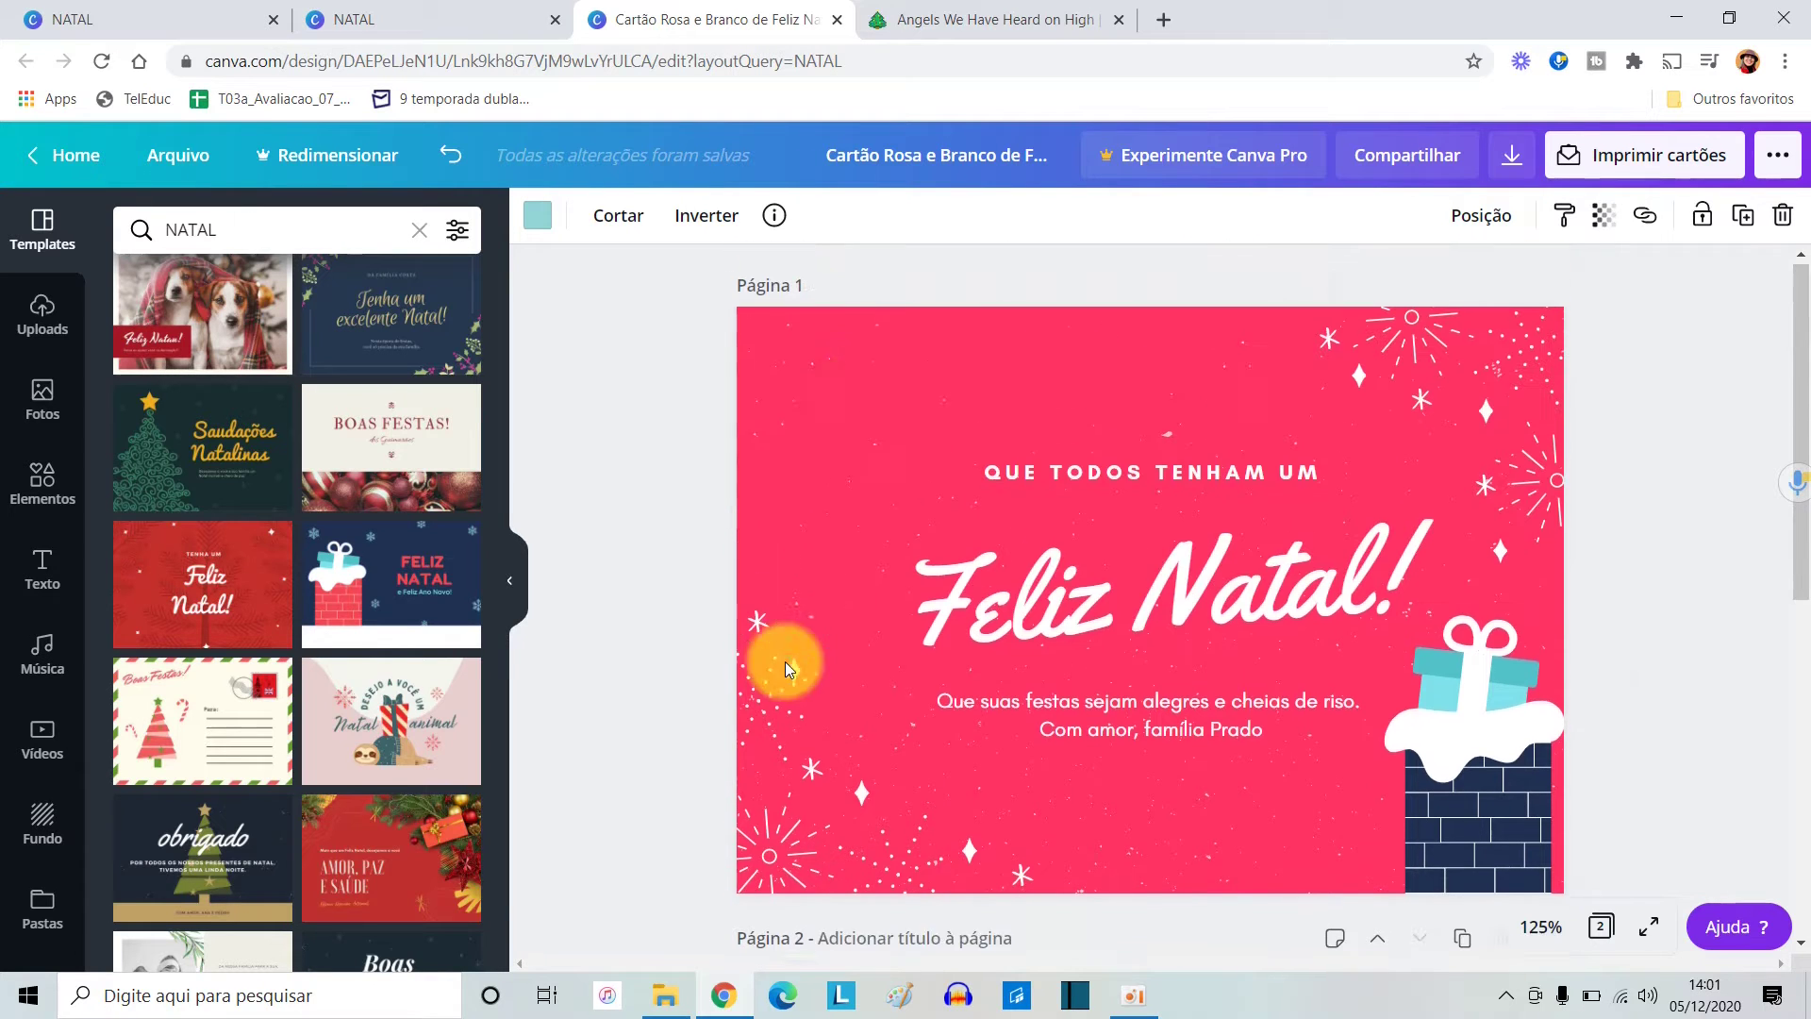
{"action": "key", "text": "ctrl+v"}
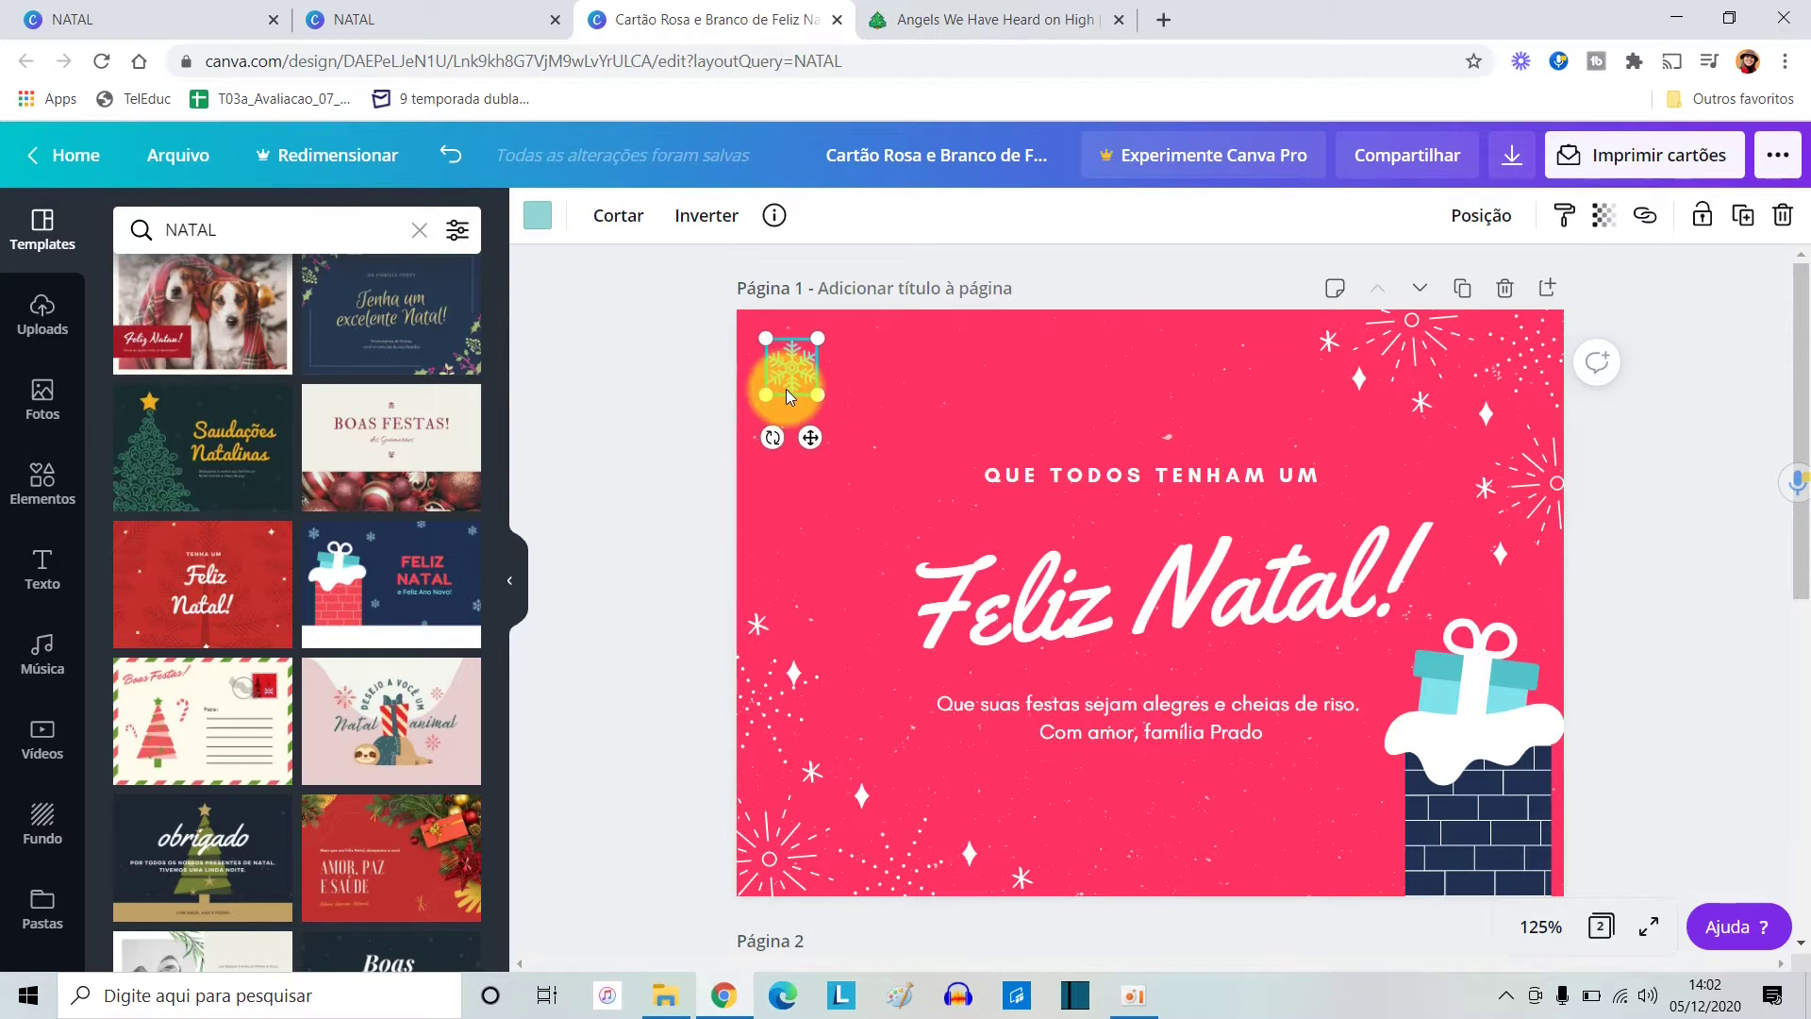
{"action": "left_click", "coordinate": [533, 219]}
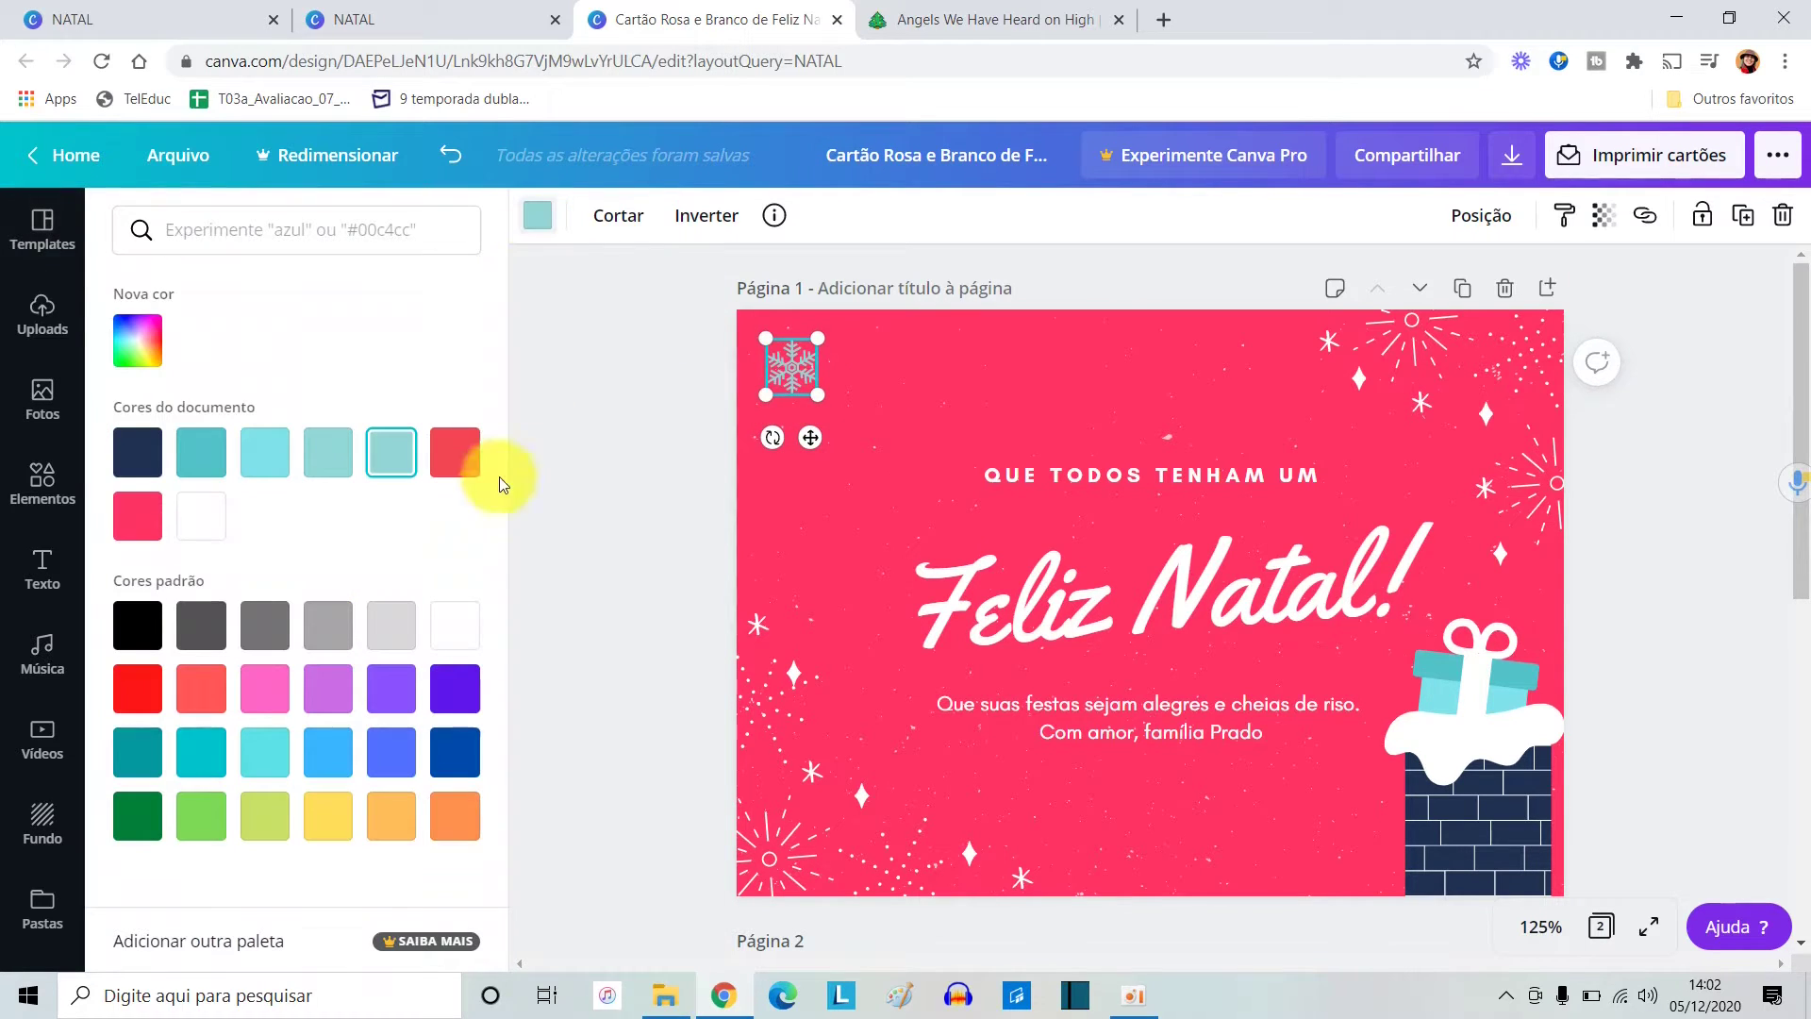
{"action": "left_click", "coordinate": [473, 633]}
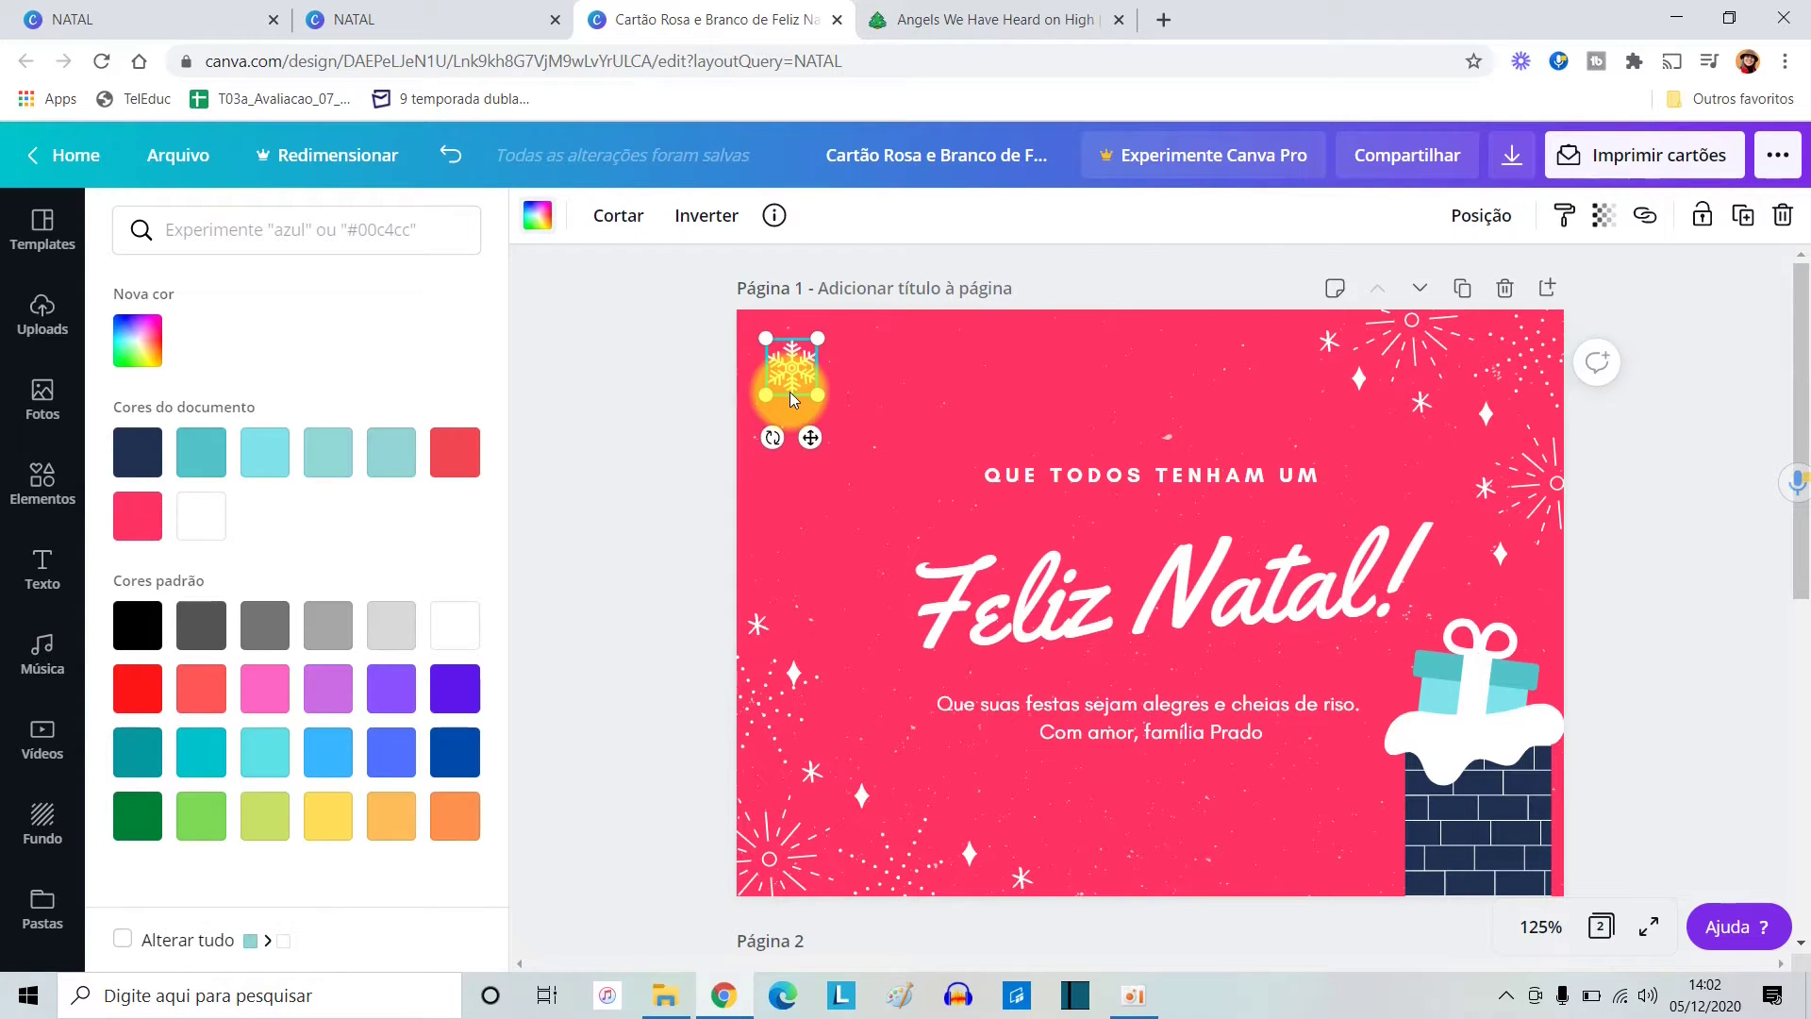
Duplicate the white snowflake twice and spread the three snowflakes around the pink card's upper-left corner.
{"action": "key", "text": "ctrl+d"}
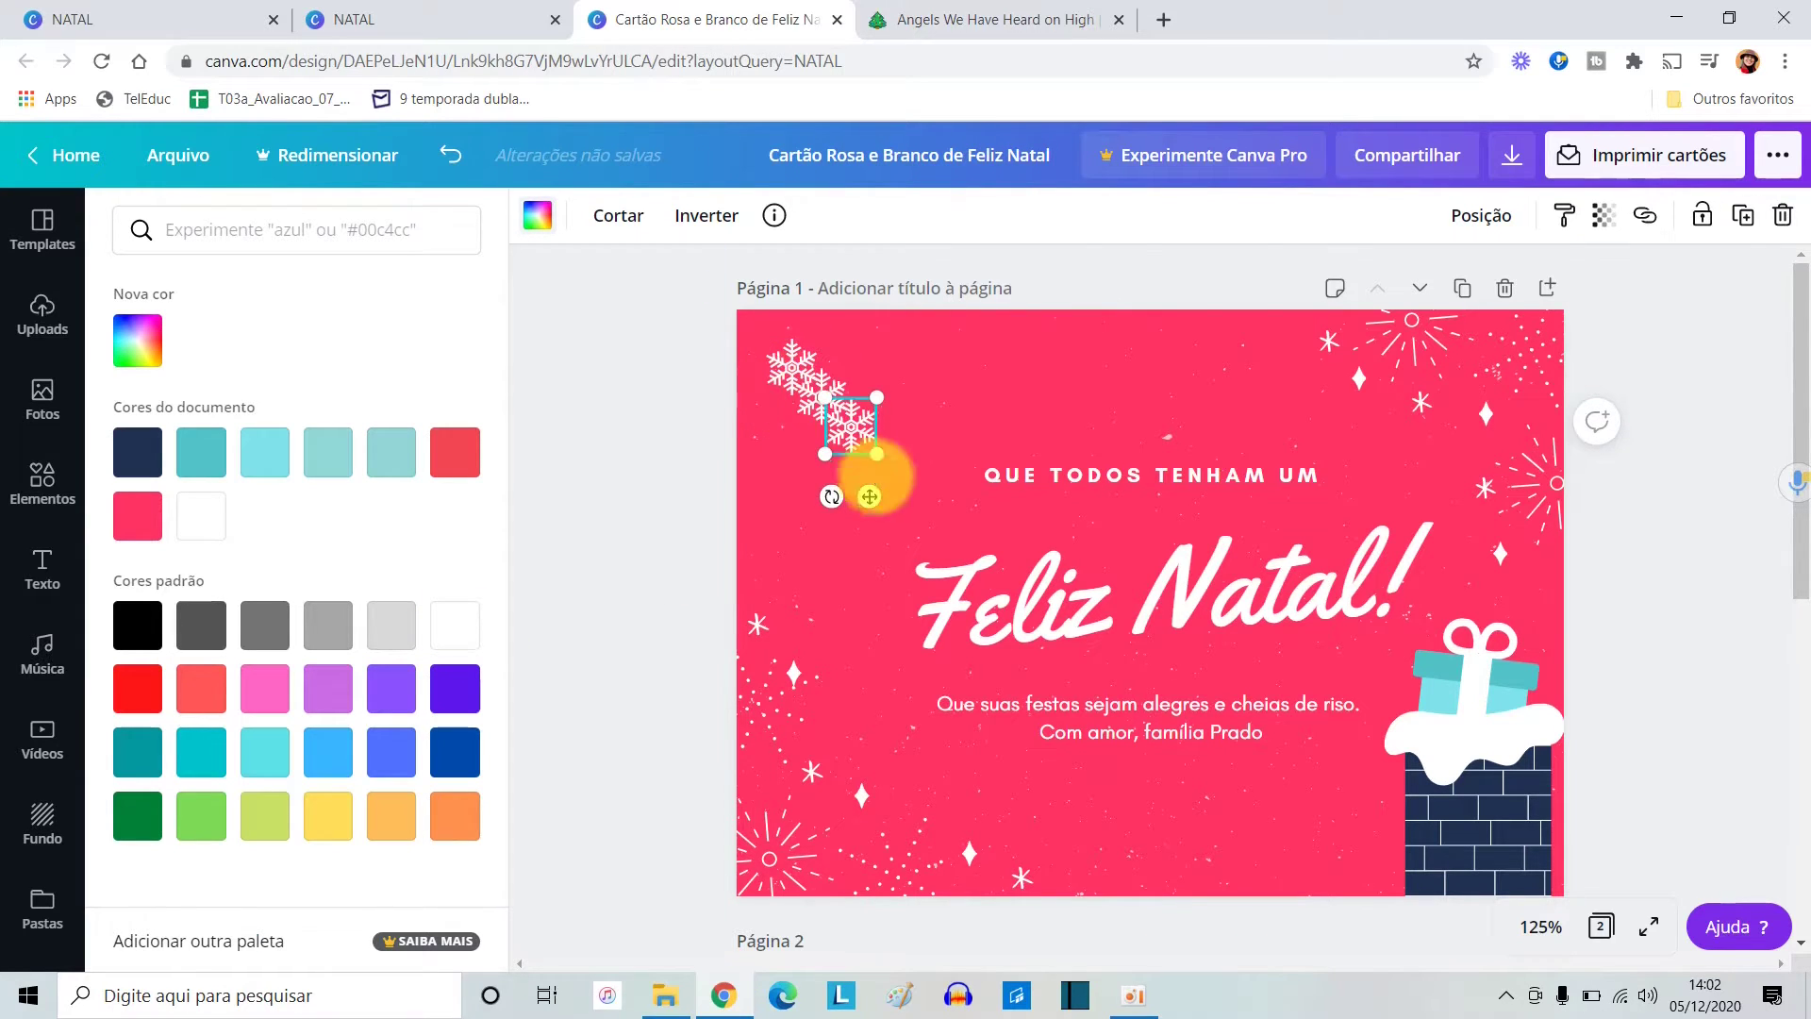
{"action": "left_click_drag", "start_coordinate": [862, 439], "coordinate": [770, 355]}
{"action": "left_click", "coordinate": [834, 415]}
{"action": "left_click_drag", "start_coordinate": [834, 415], "coordinate": [775, 464]}
Replace the family signature after "Com amor," in the pink card's message with the sender's first name.
{"action": "scroll", "coordinate": [846, 449], "scroll_direction": "down", "scroll_amount": 1}
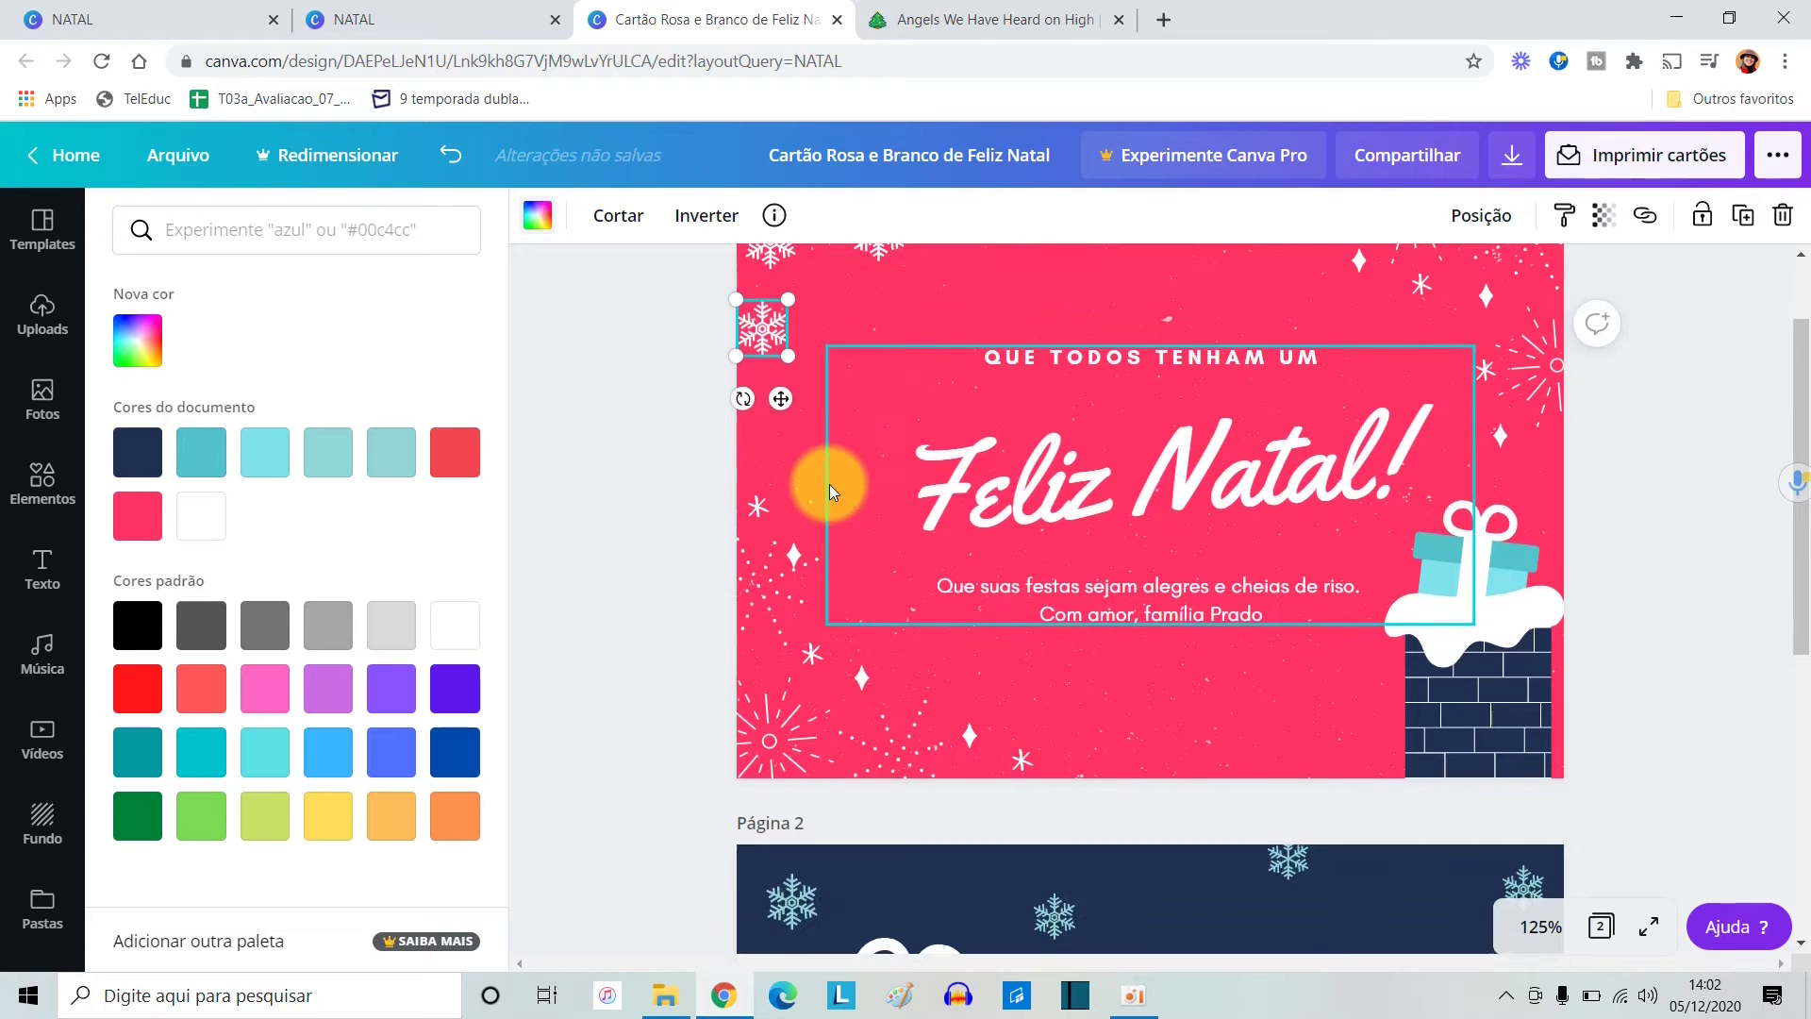
{"action": "left_click", "coordinate": [1205, 613]}
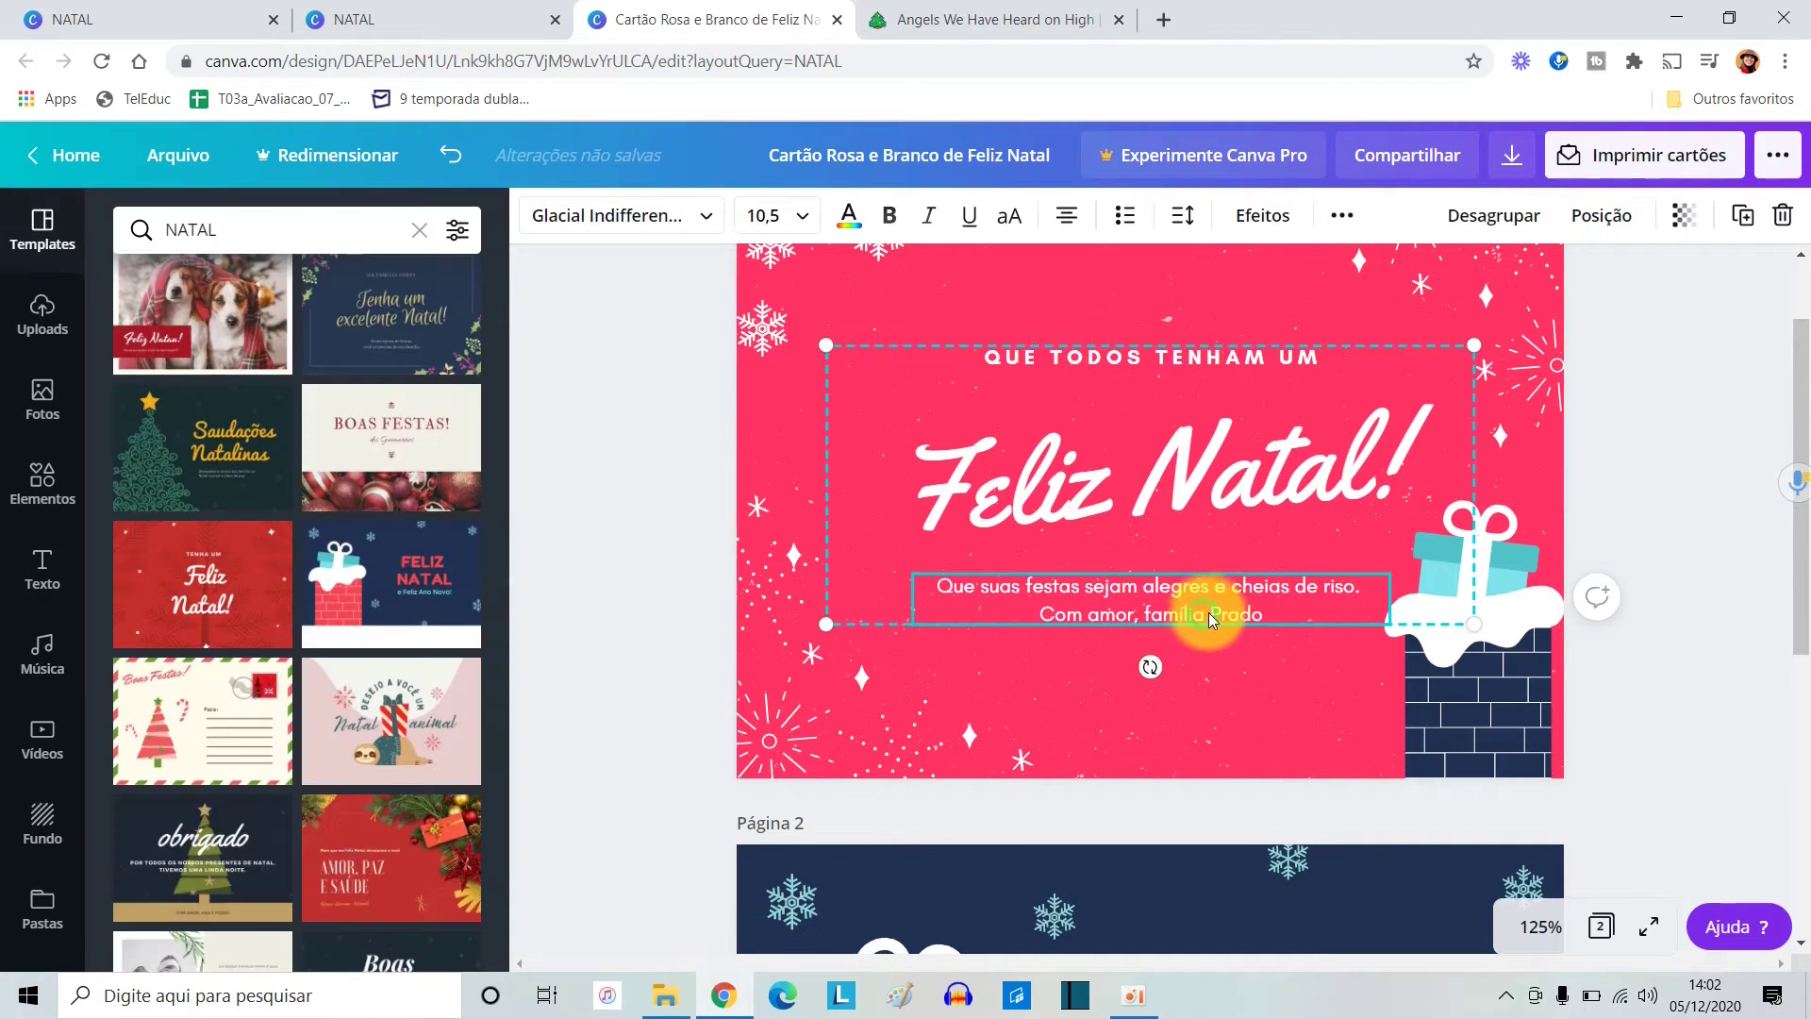
{"action": "double_click", "coordinate": [1261, 614]}
{"action": "left_click_drag", "start_coordinate": [1261, 613], "coordinate": [1135, 626]}
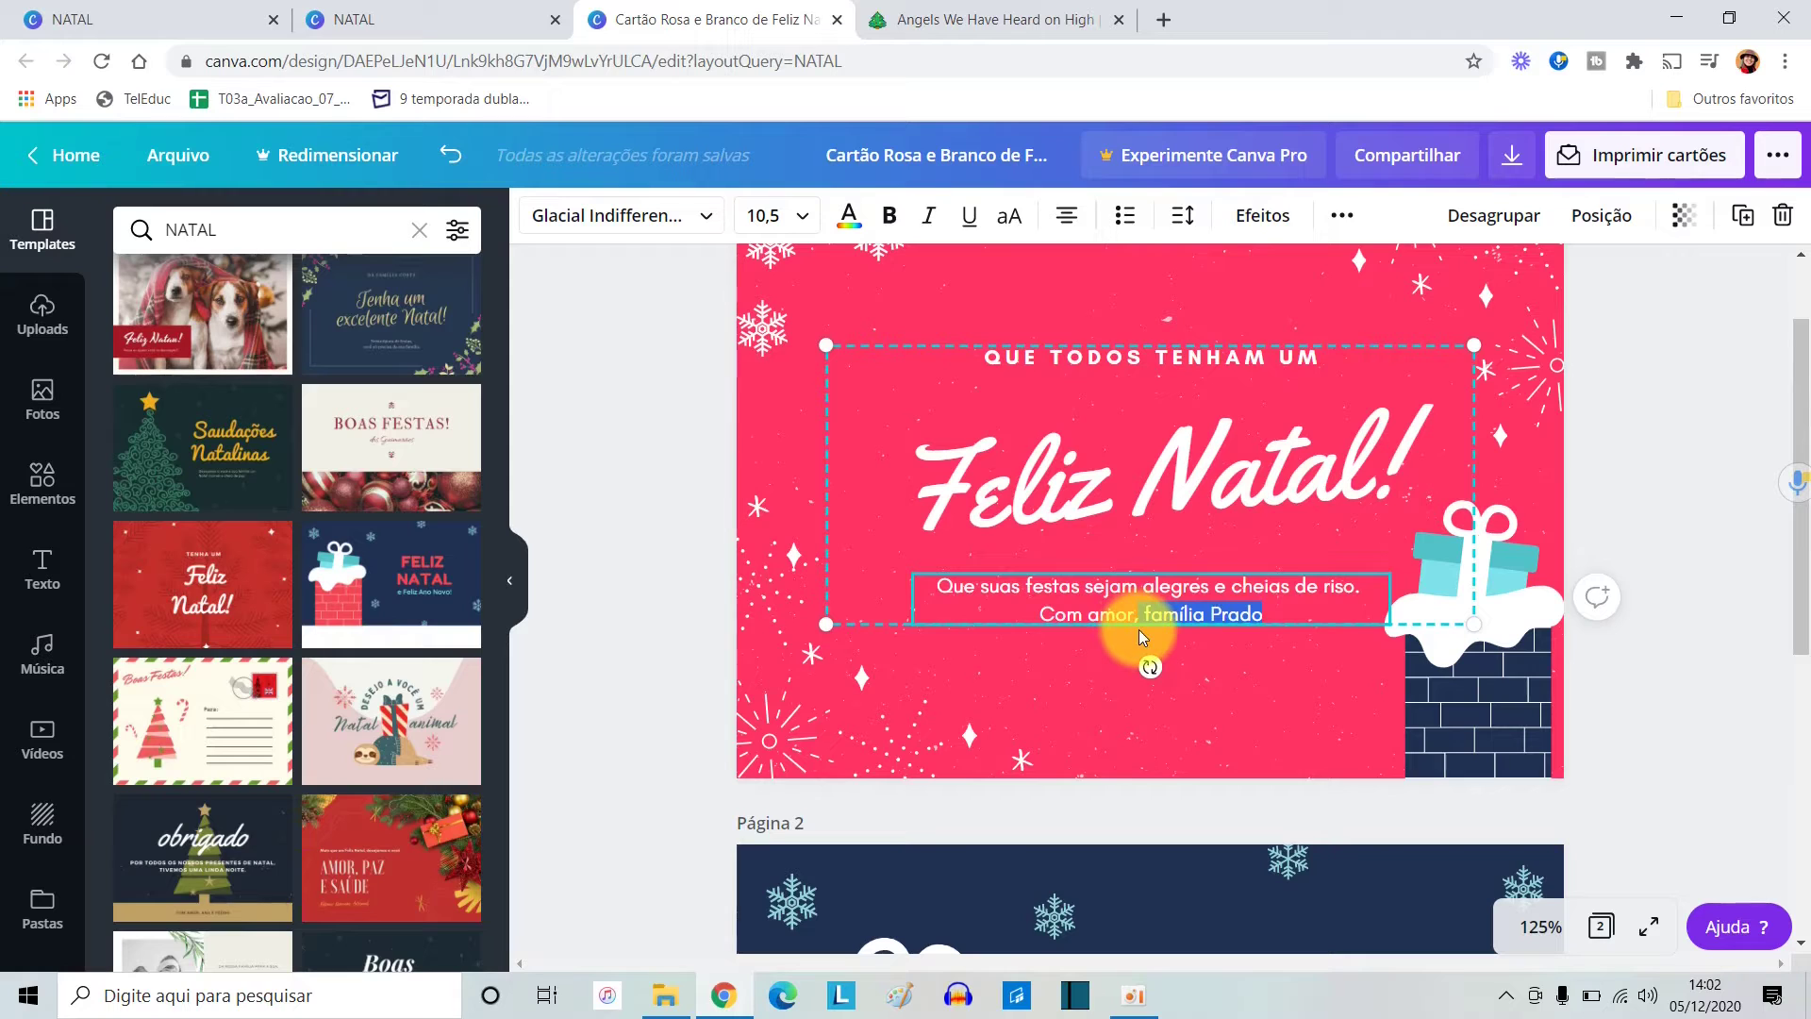
{"action": "type", "text": "Cristiane"}
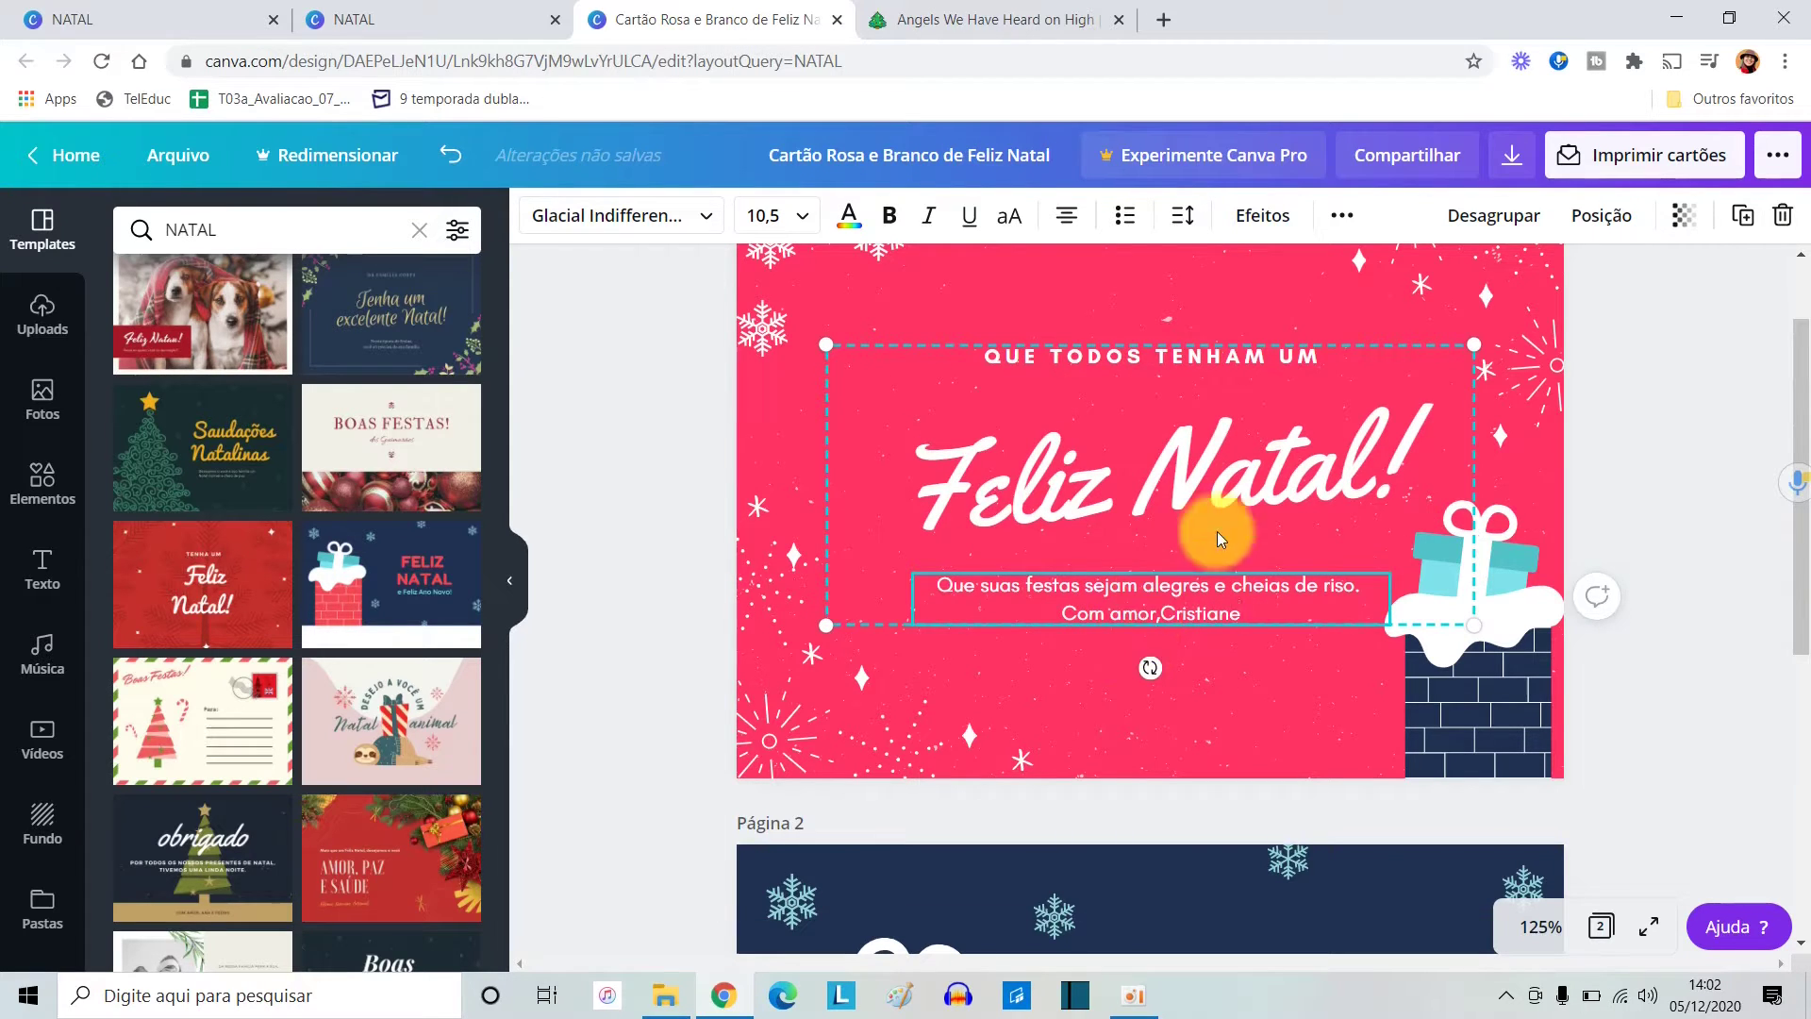
Recolour the "Feliz Natal!" heading on page 1 with the light turquoise from the document colours.
{"action": "left_click", "coordinate": [1262, 489]}
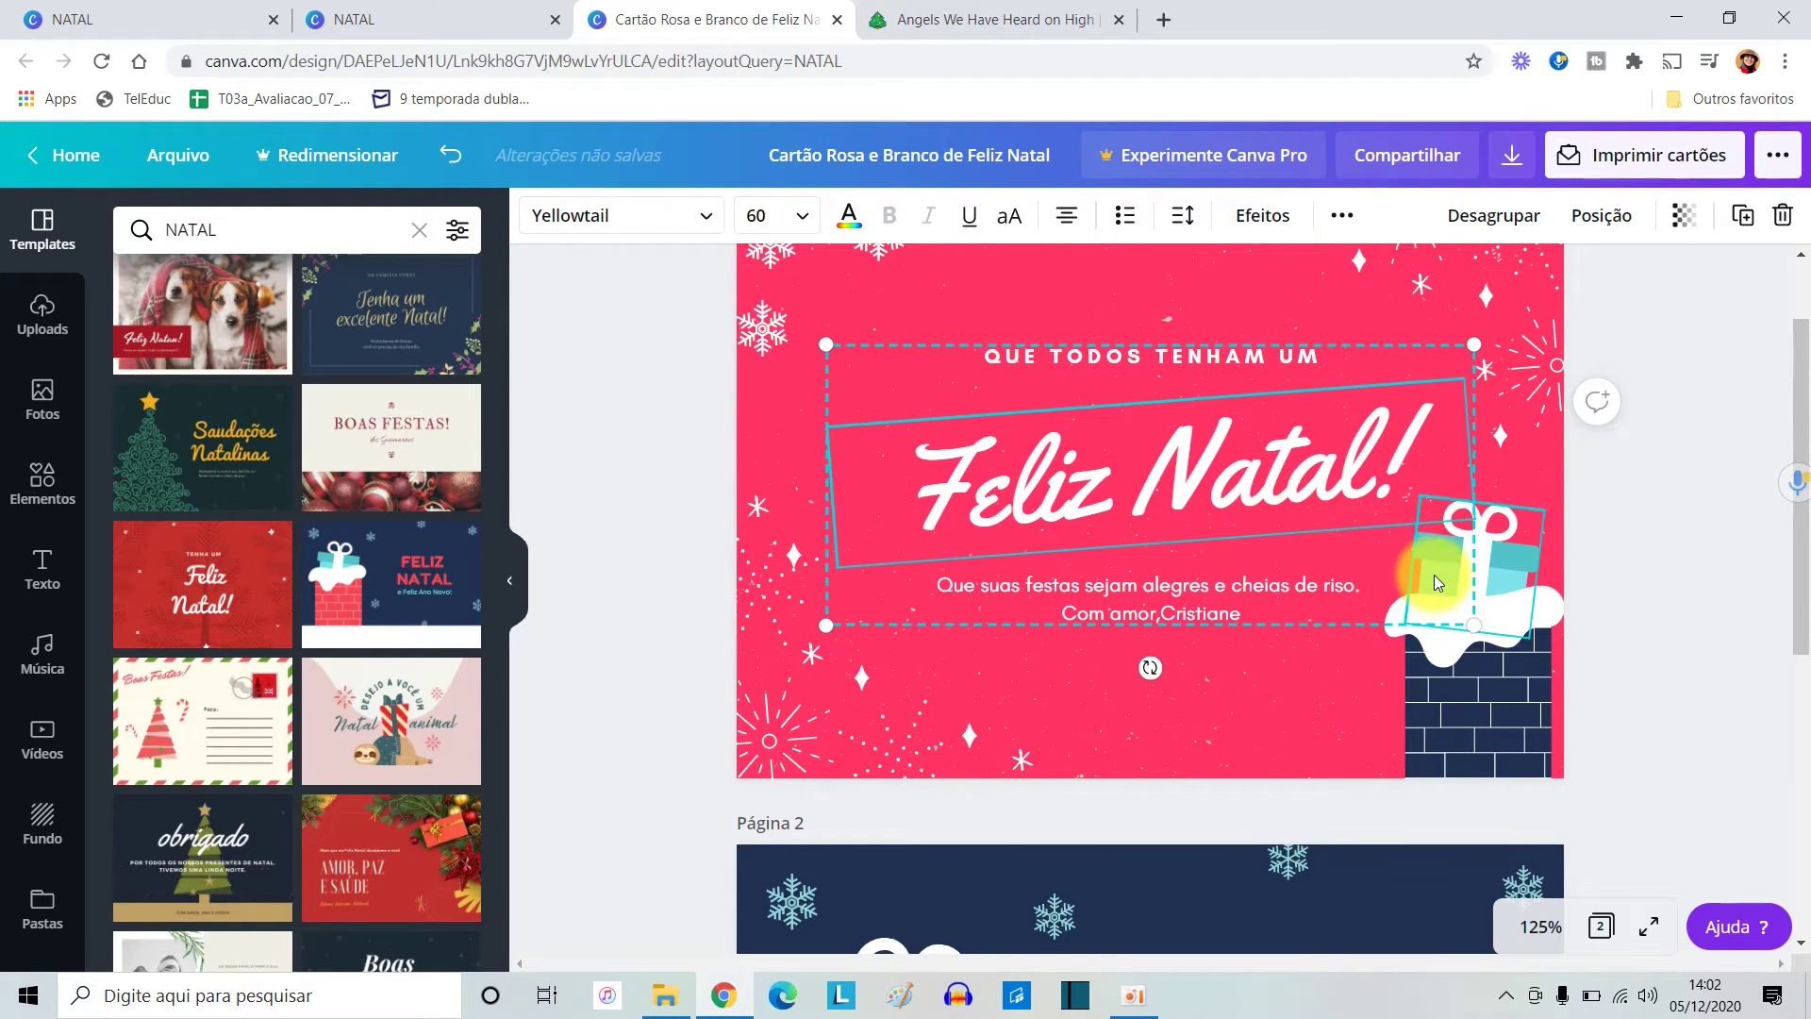
{"action": "left_click", "coordinate": [849, 215]}
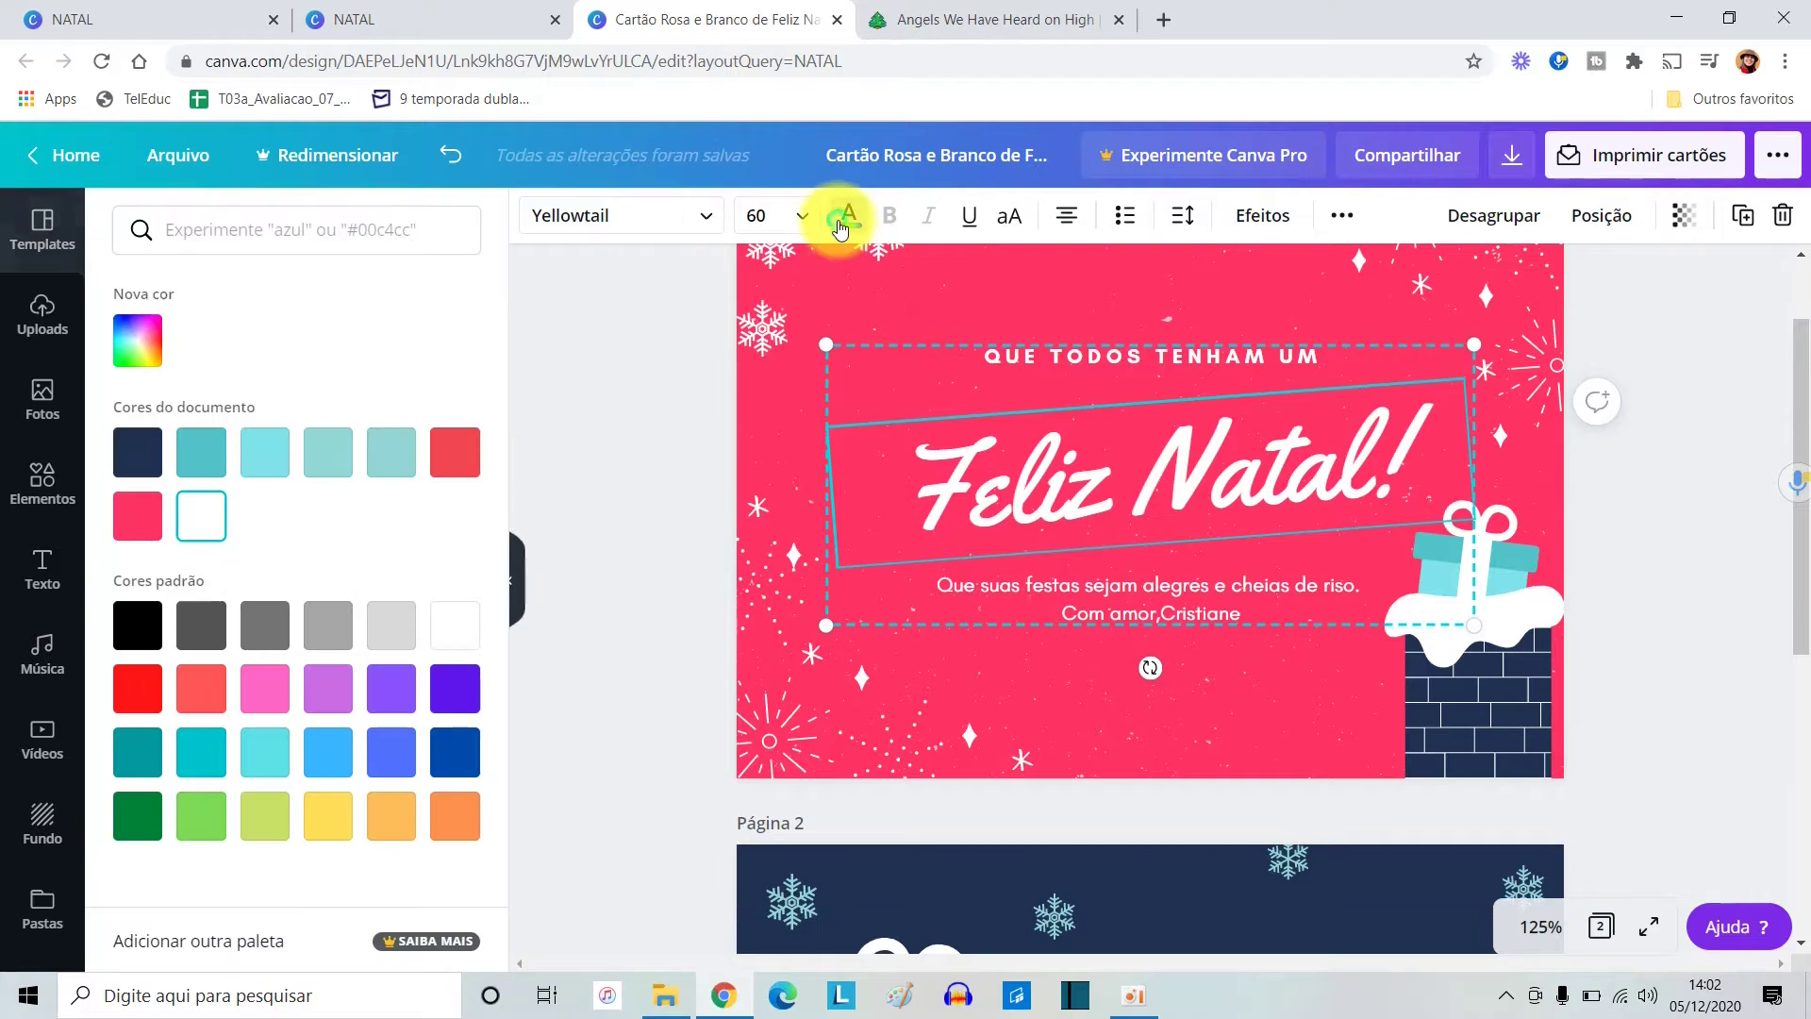
{"action": "left_click", "coordinate": [263, 449]}
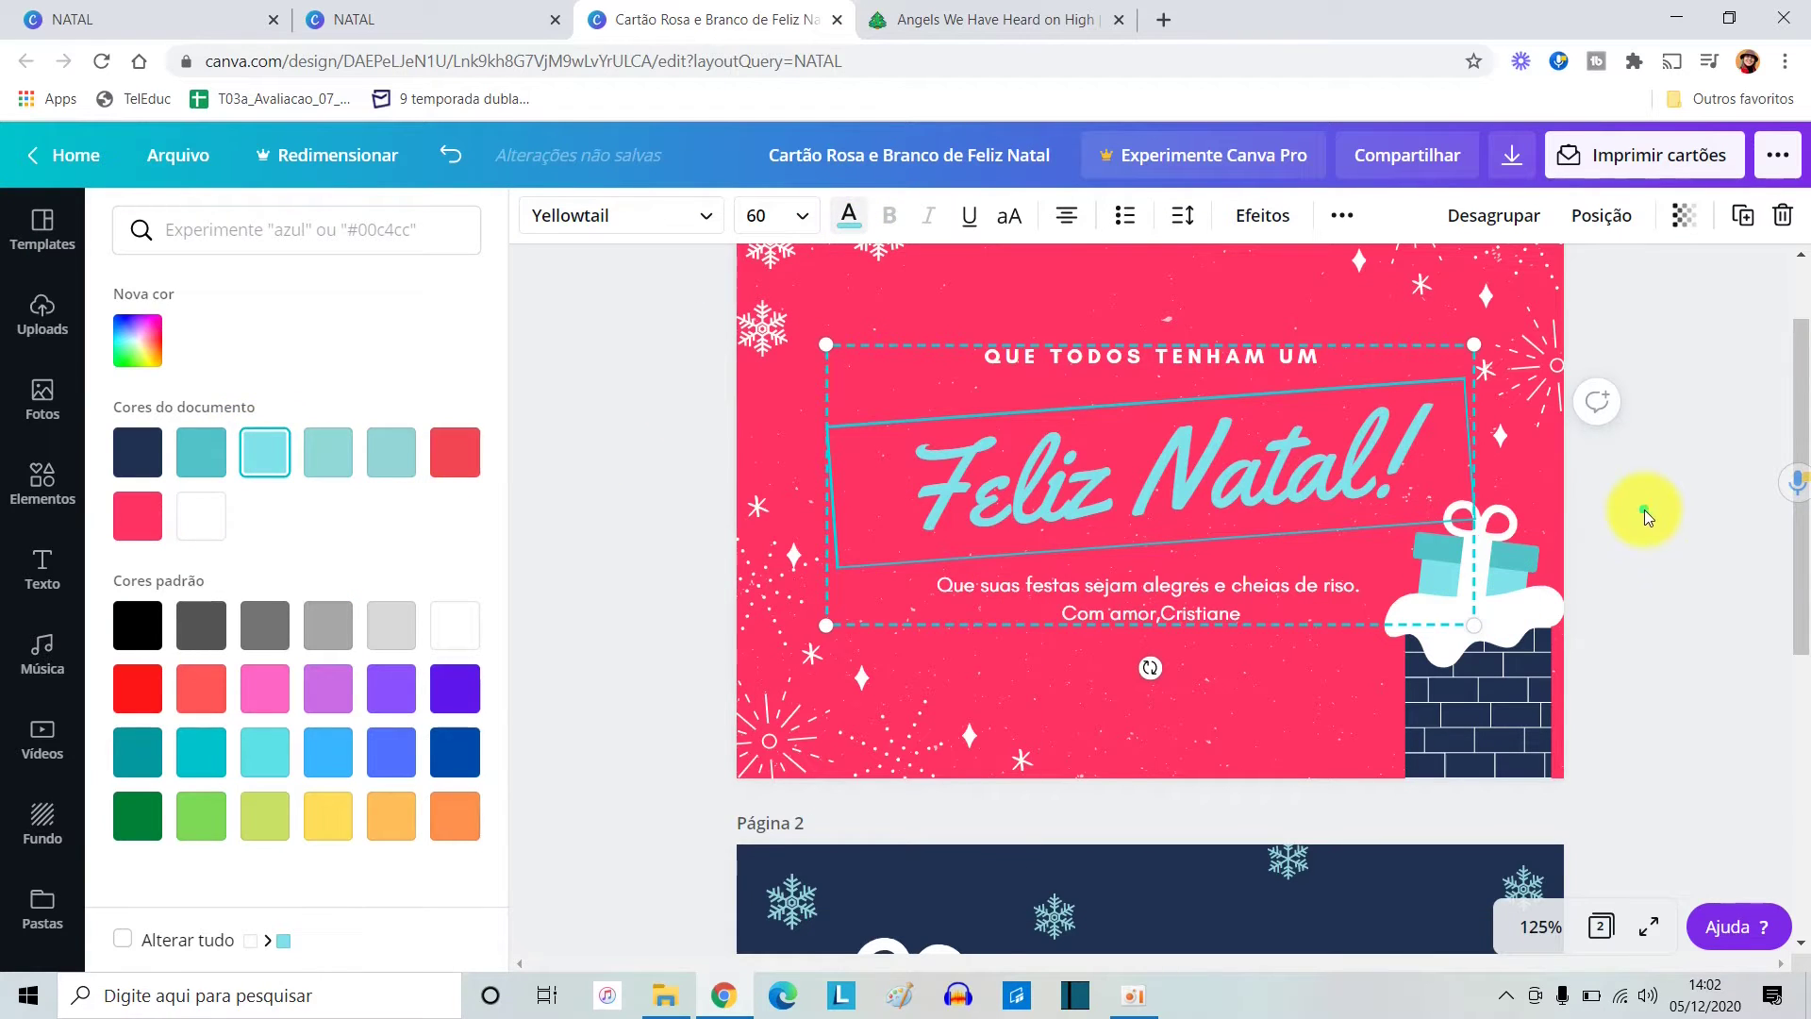
{"action": "key", "text": "Escape"}
Copy the greeting and signature text from page 1 onto page 2 and shrink it to font size 11 over the red chimney.
{"action": "scroll", "coordinate": [1643, 591], "scroll_direction": "down", "scroll_amount": 5}
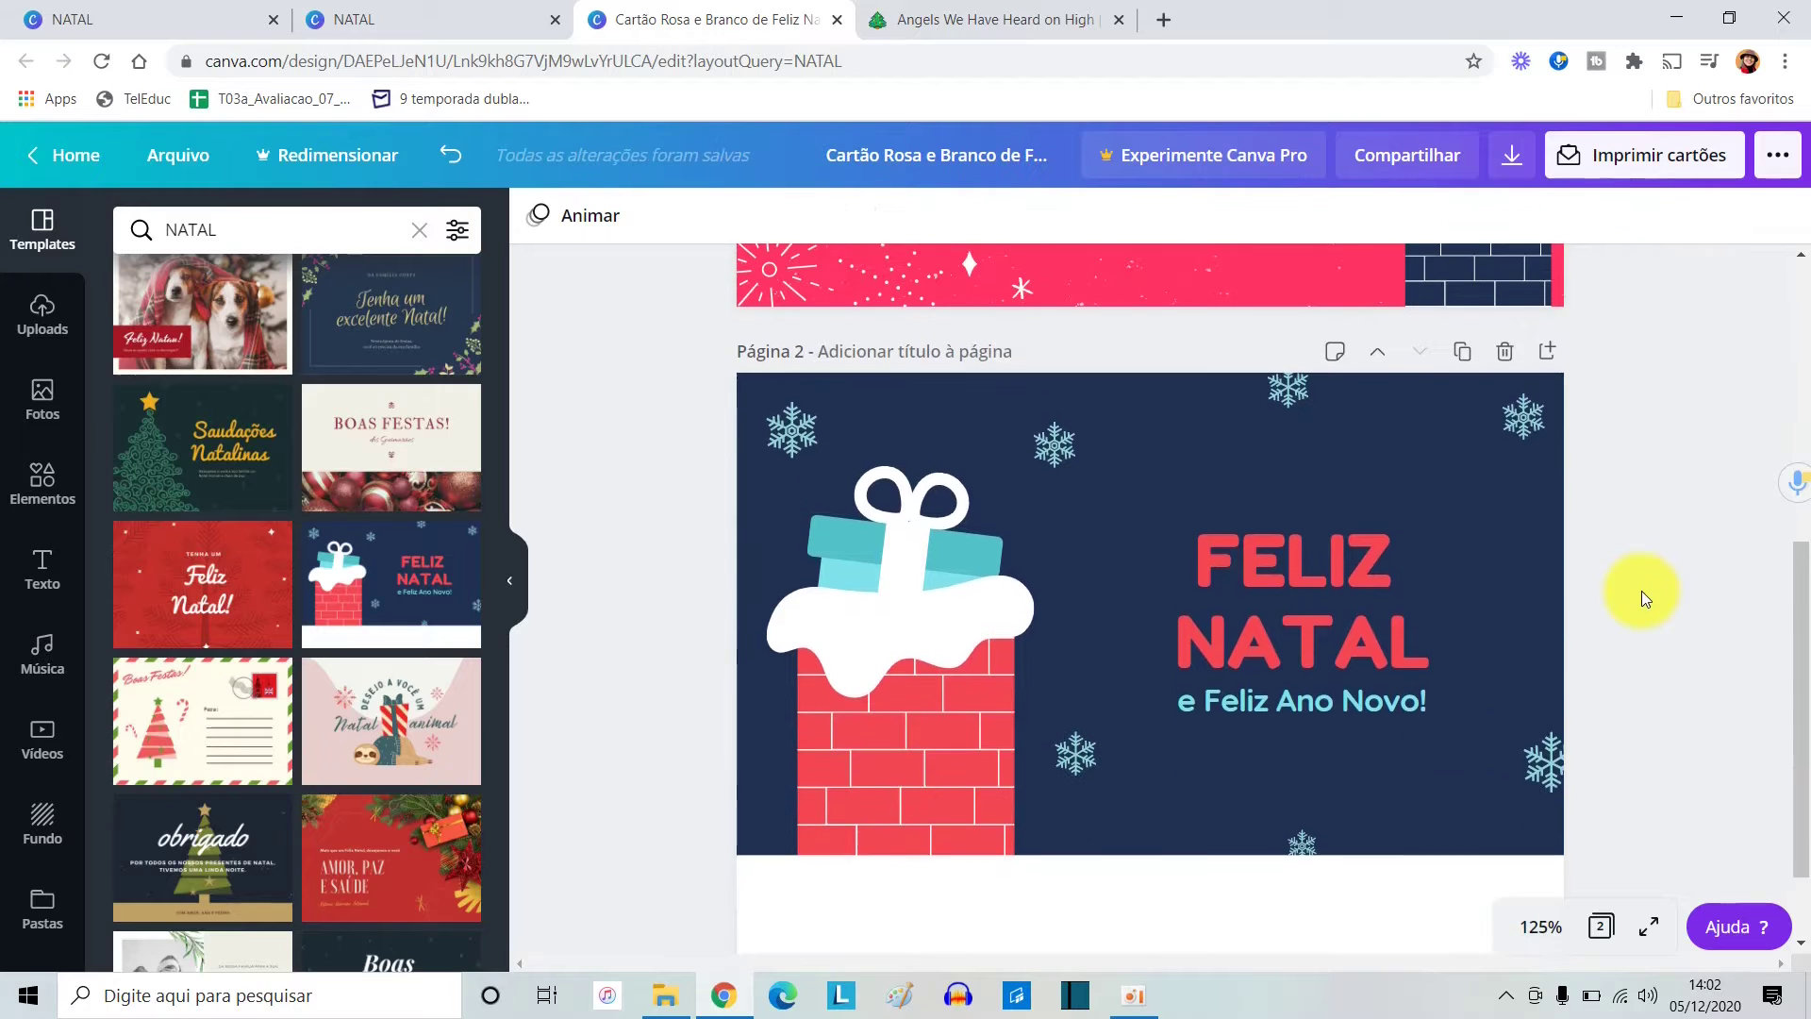
{"action": "scroll", "coordinate": [1334, 732], "scroll_direction": "up", "scroll_amount": 4}
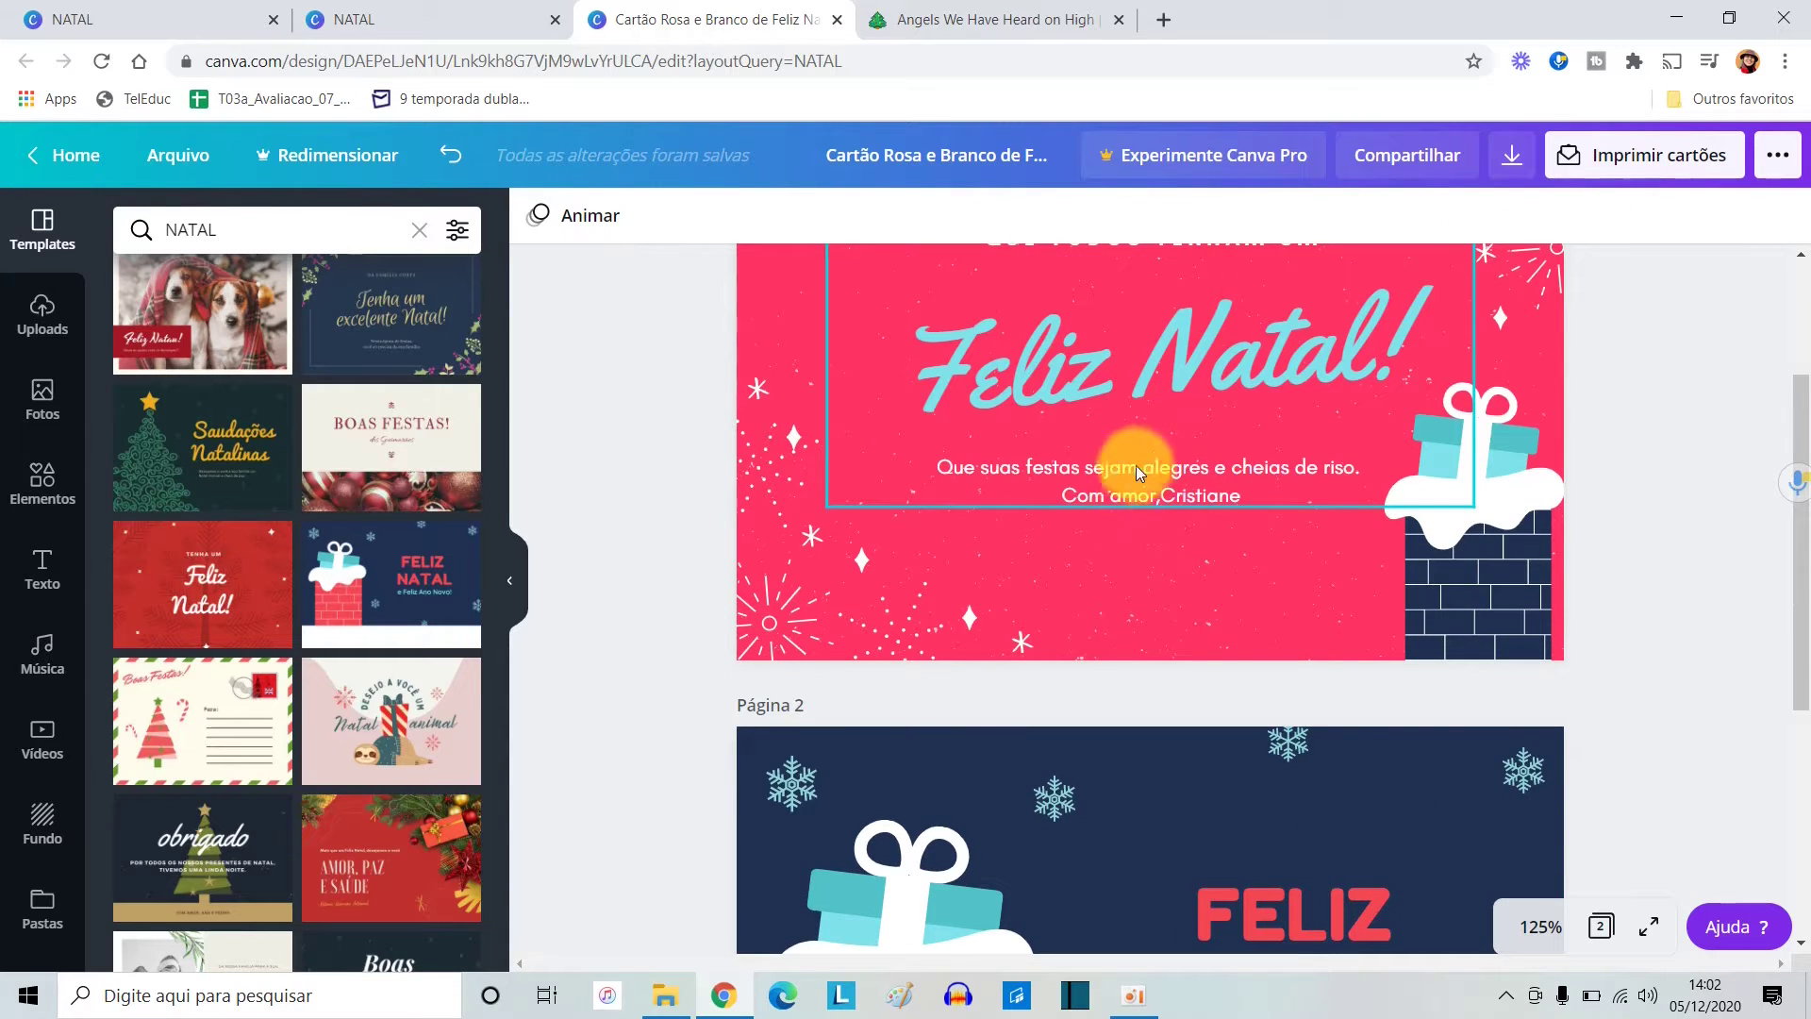
{"action": "left_click", "coordinate": [988, 464]}
{"action": "left_click_drag", "start_coordinate": [934, 464], "coordinate": [1291, 490]}
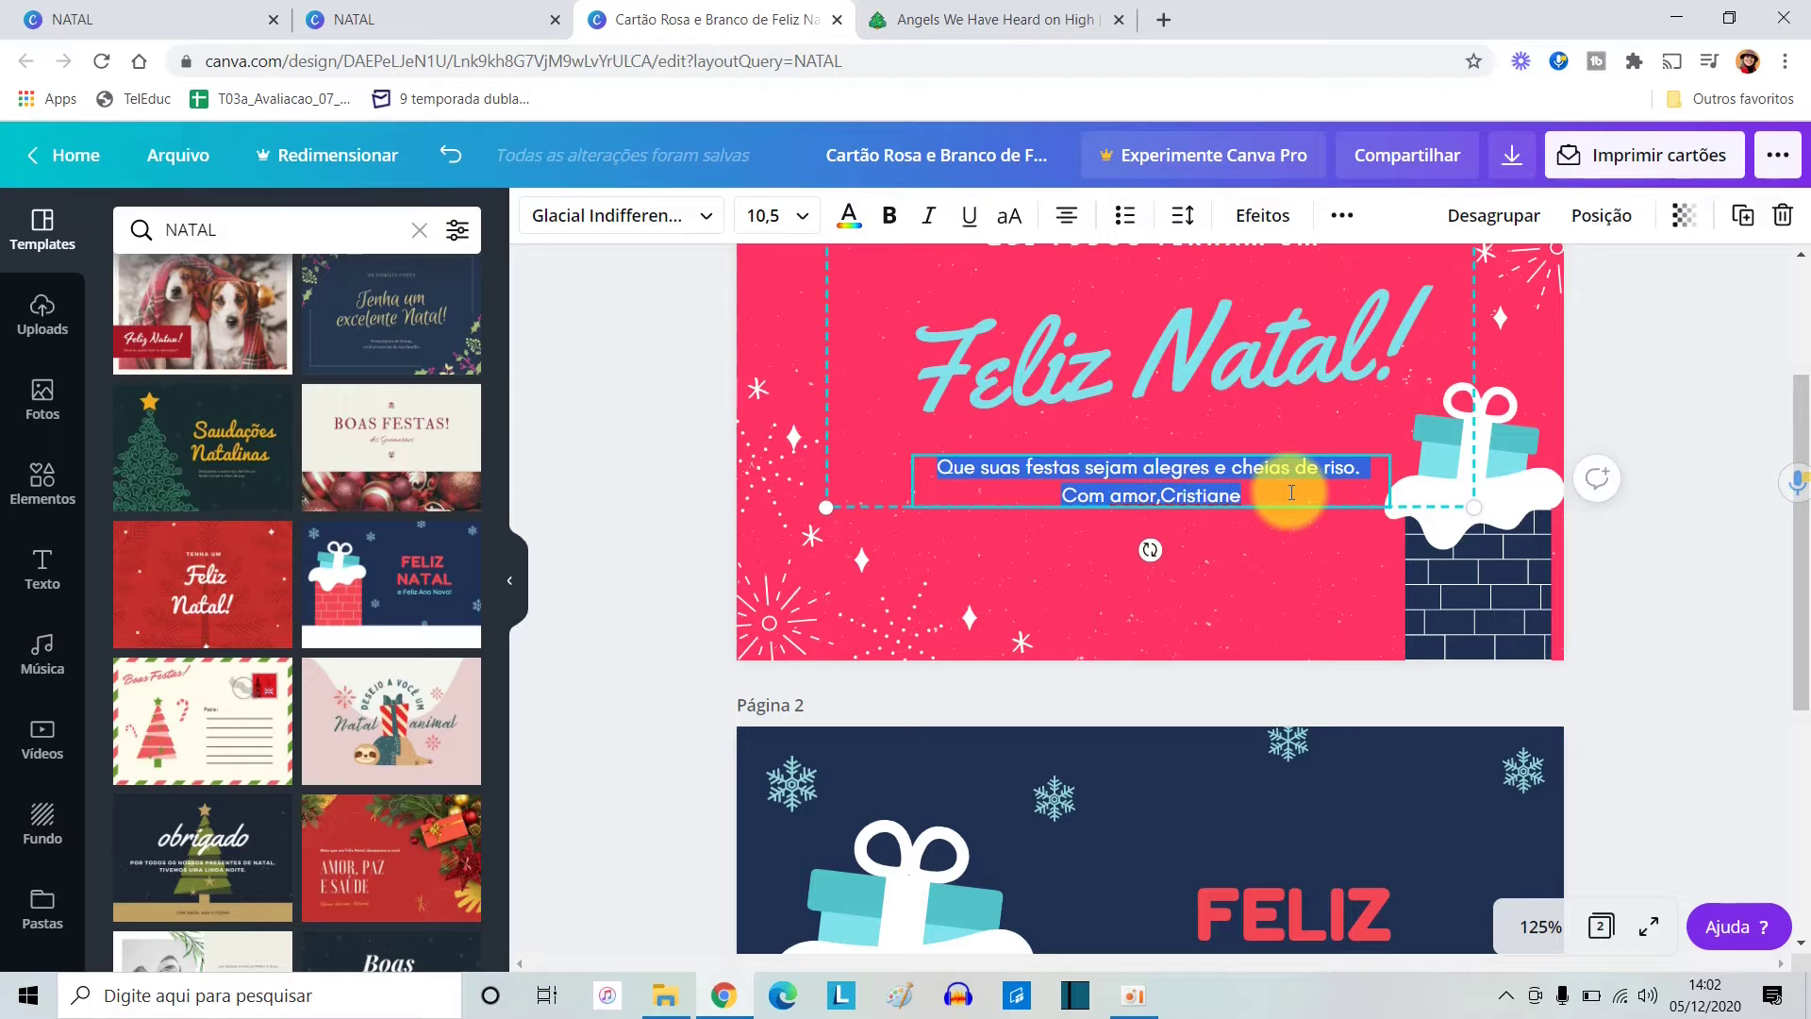
{"action": "scroll", "coordinate": [1298, 513], "scroll_direction": "down", "scroll_amount": 5}
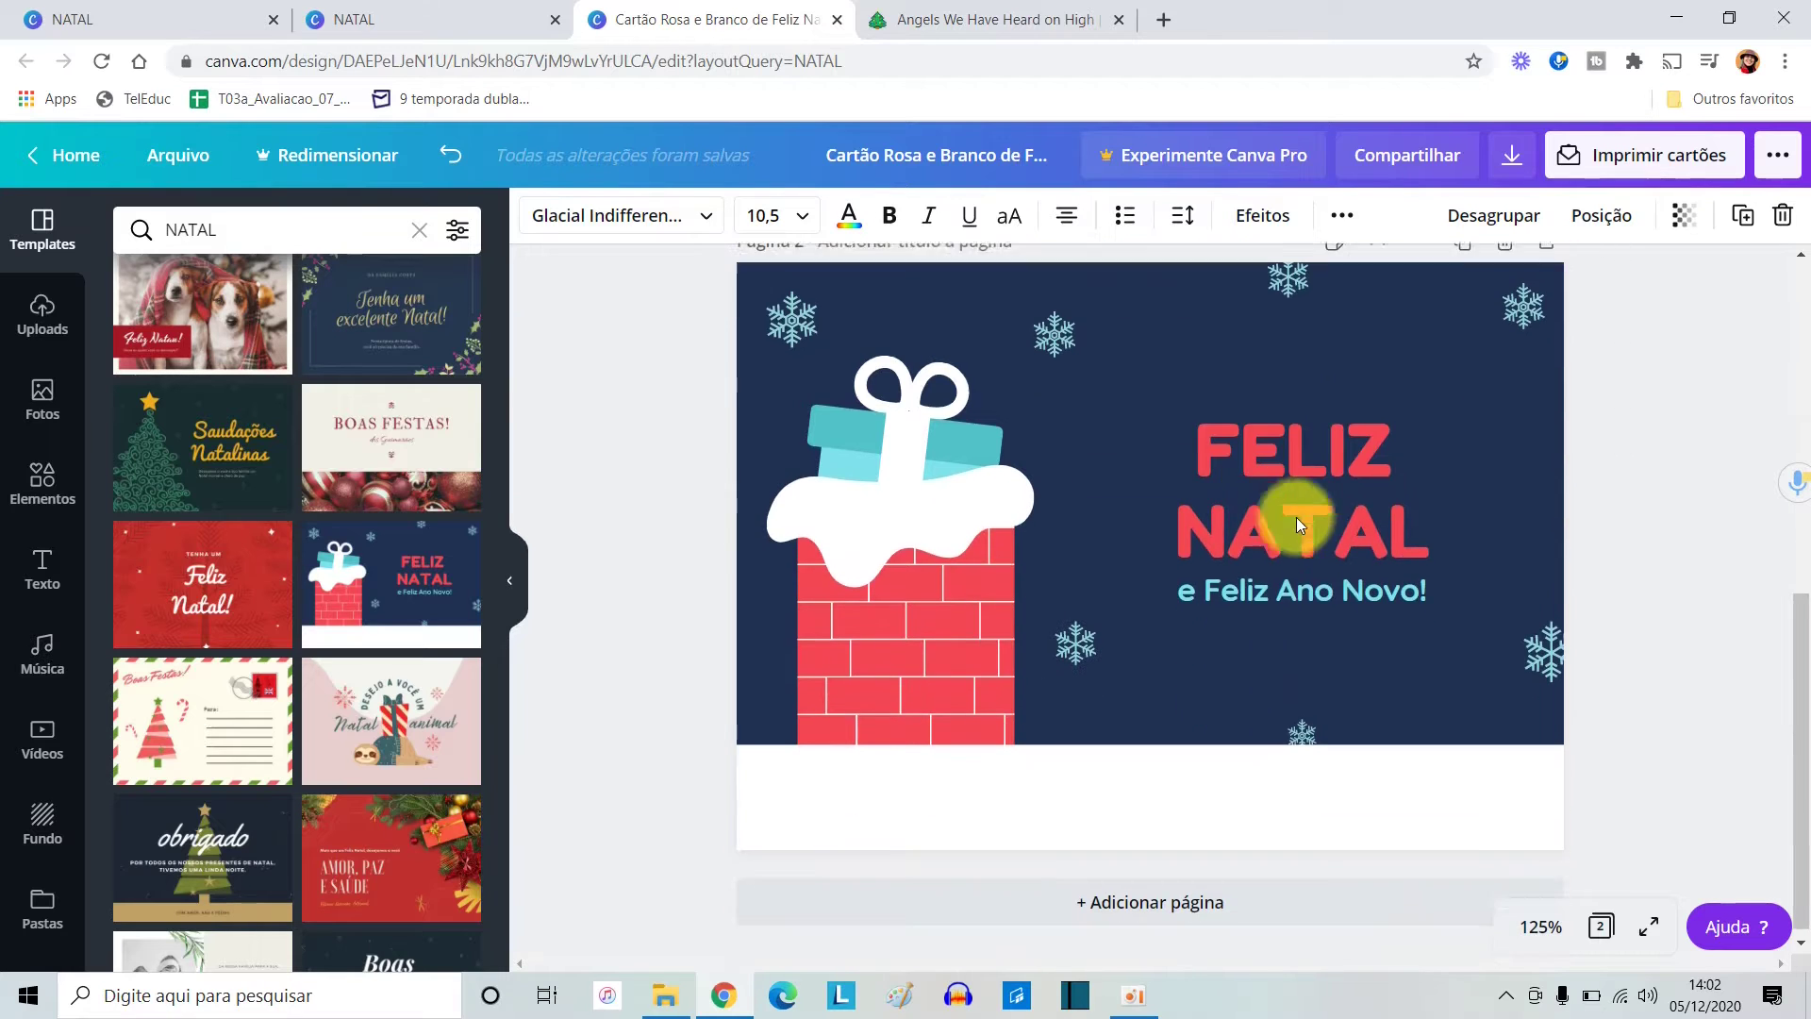
{"action": "left_click", "coordinate": [1156, 679]}
{"action": "type", "text": "QUE SUAS FESTAS SEJAM ALEGRES E CHEIAS DE RISO. COM AMOR,CRISTIANE"}
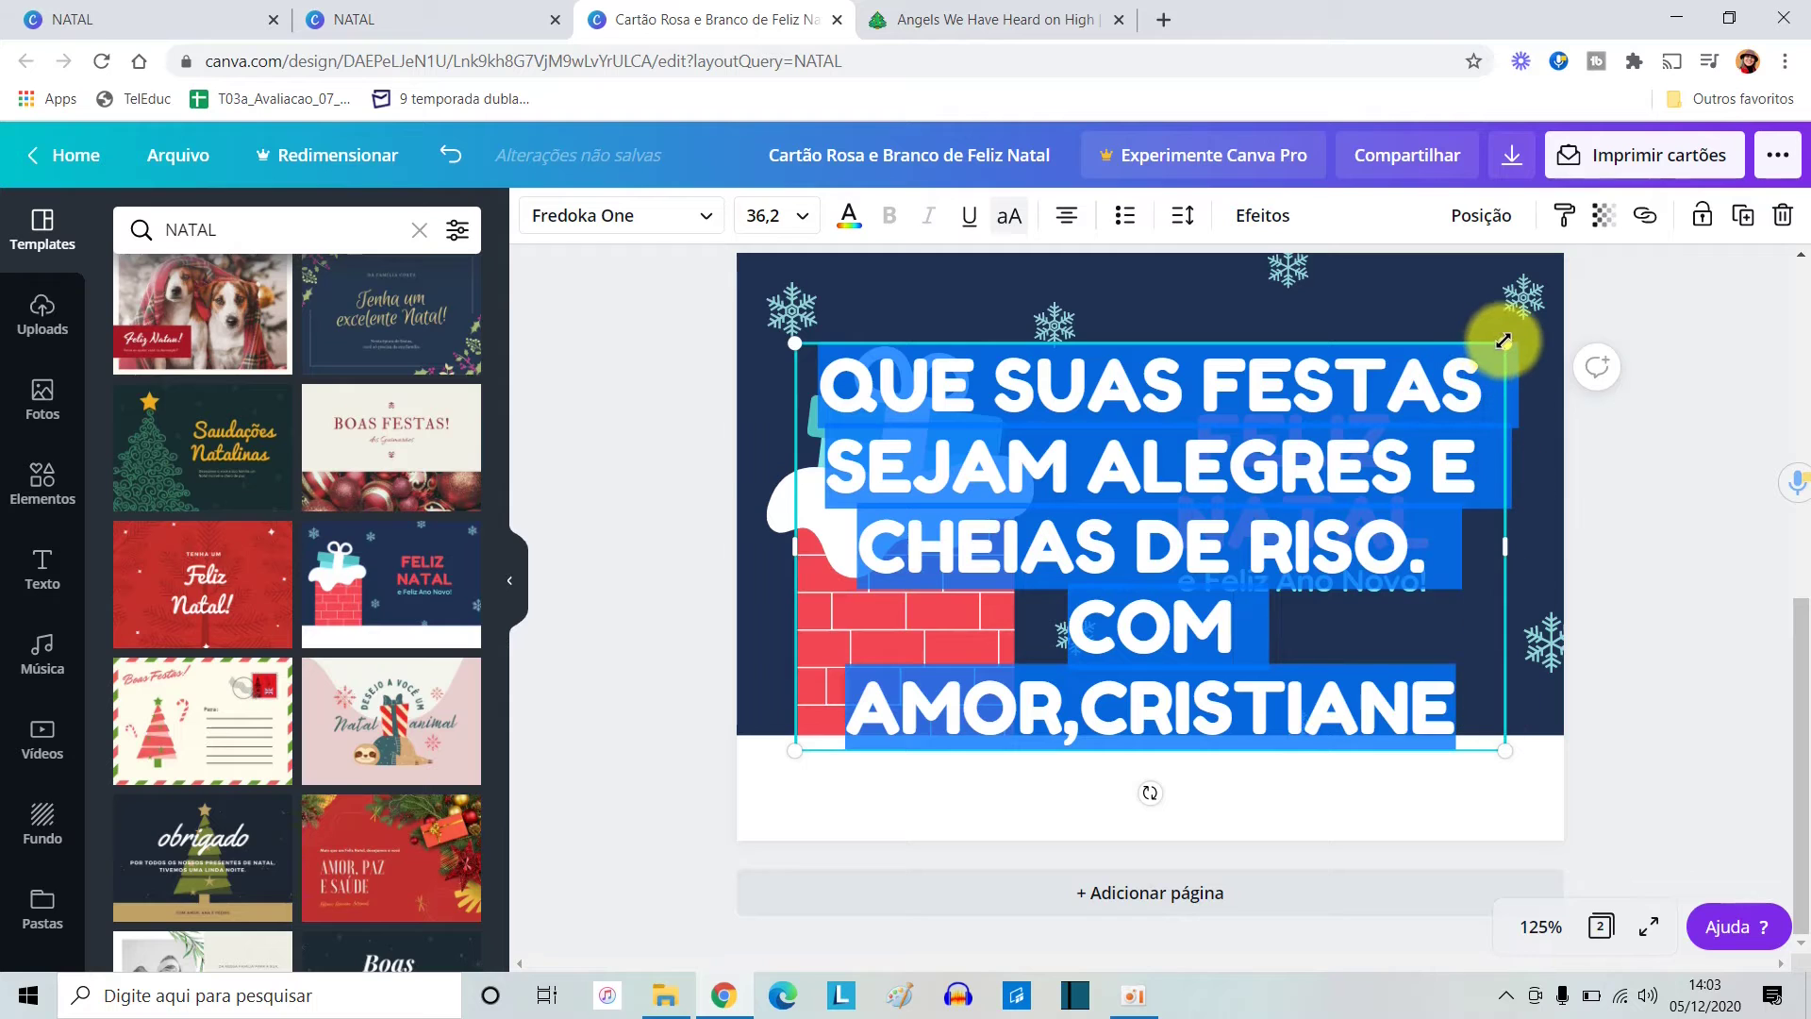
{"action": "left_click_drag", "start_coordinate": [1504, 345], "coordinate": [1047, 688]}
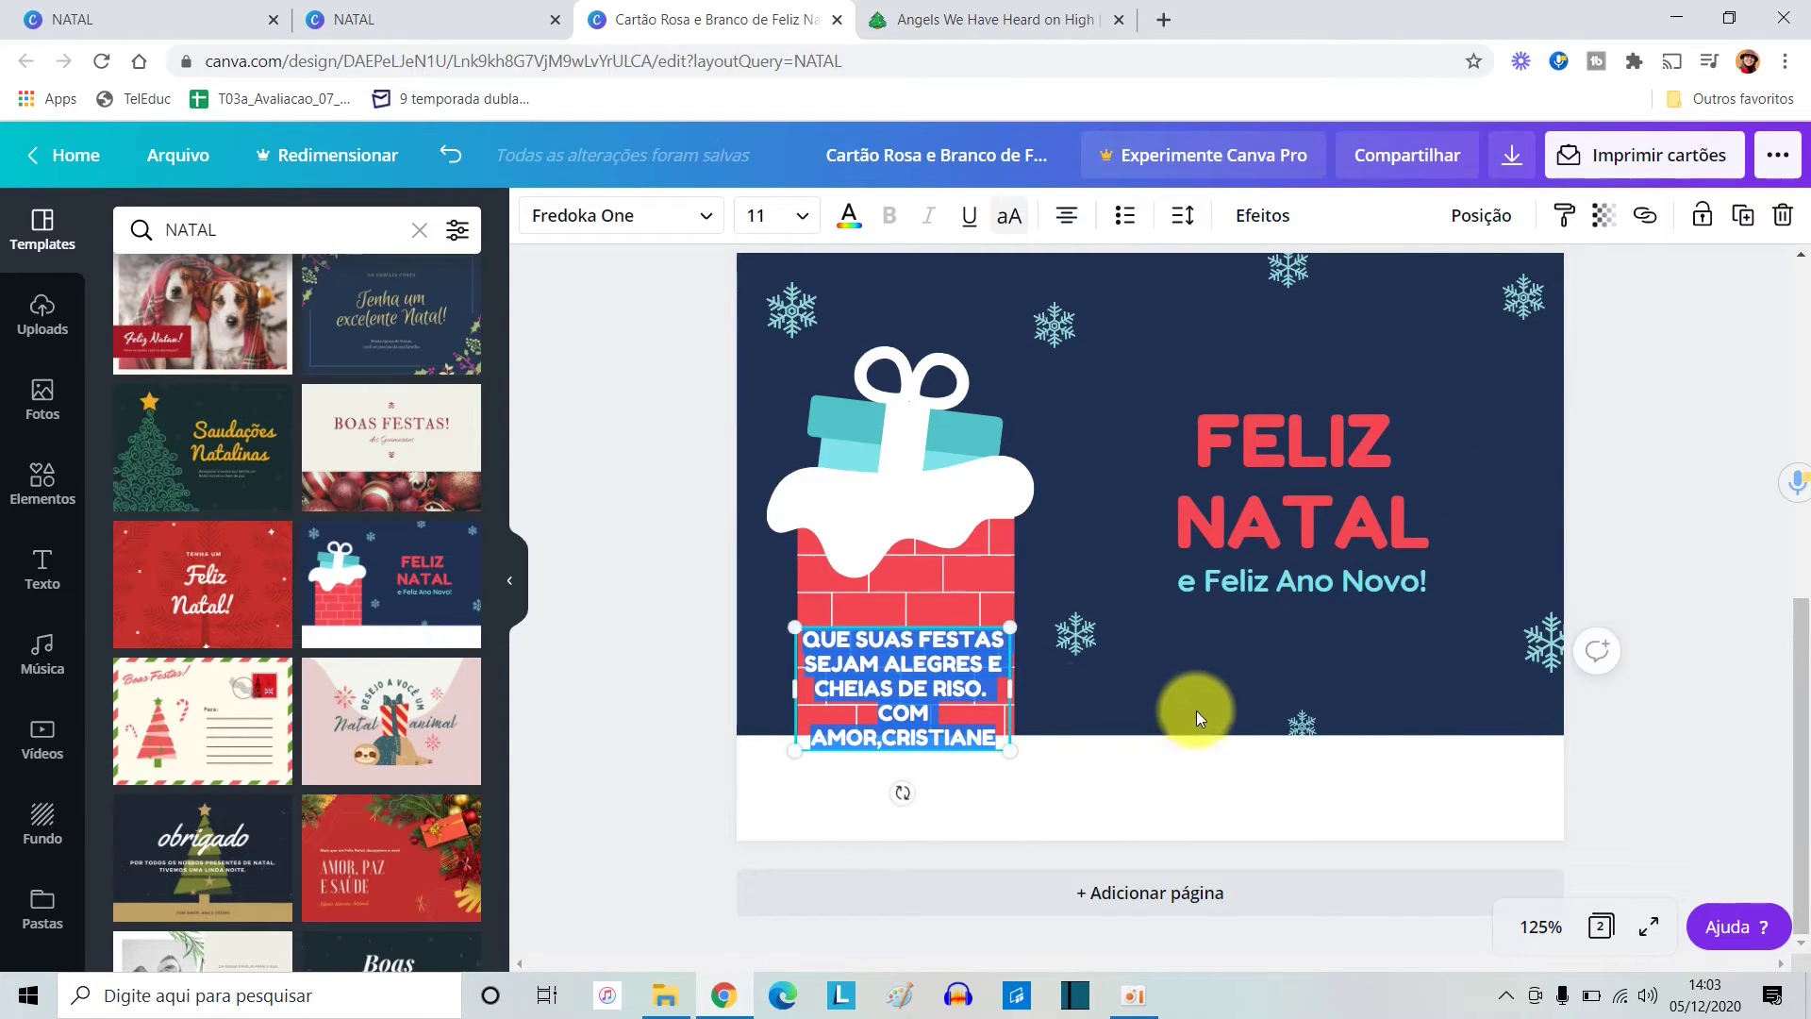
{"action": "left_click", "coordinate": [1201, 696]}
Copy the "e Feliz Ano Novo!" line from page 2 and paste it as a new text on page 1.
{"action": "scroll", "coordinate": [1208, 699], "scroll_direction": "up", "scroll_amount": 1}
{"action": "scroll", "coordinate": [1155, 636], "scroll_direction": "up", "scroll_amount": 3}
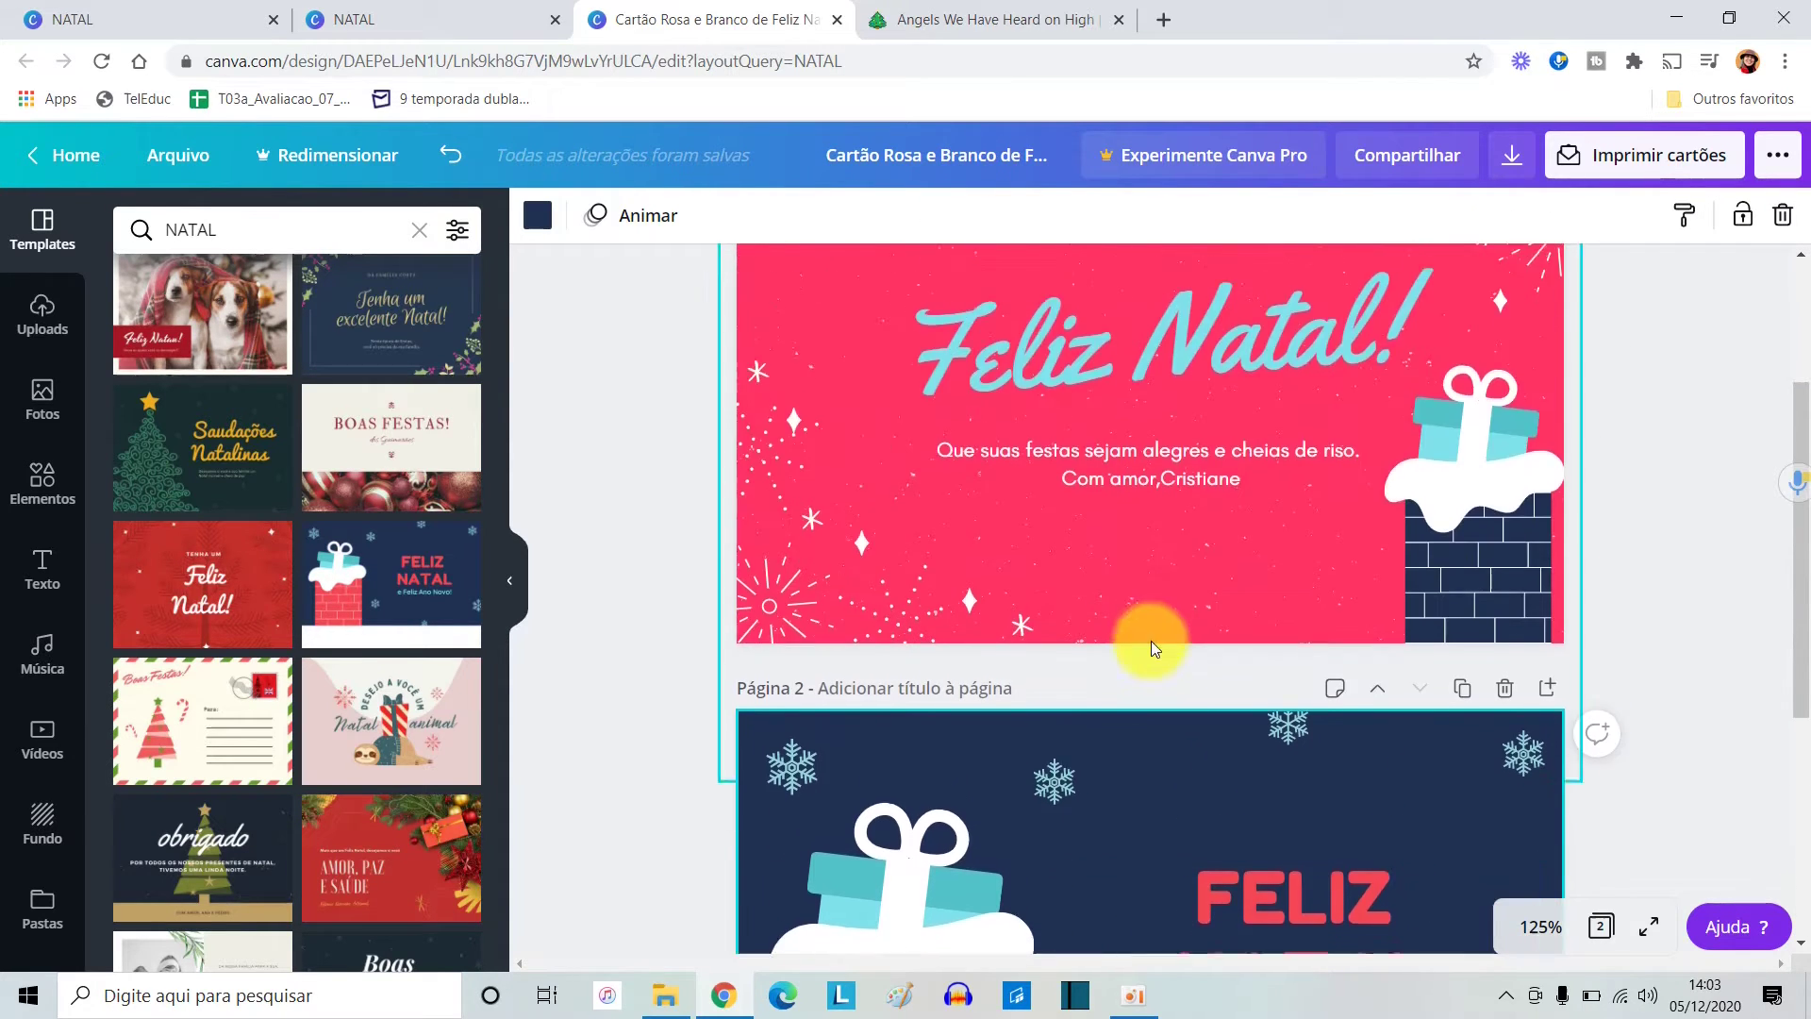
{"action": "scroll", "coordinate": [1151, 642], "scroll_direction": "down", "scroll_amount": 4}
{"action": "left_click", "coordinate": [1199, 594]}
{"action": "left_click_drag", "start_coordinate": [1164, 585], "coordinate": [1498, 581]}
{"action": "key", "text": "ctrl+c"}
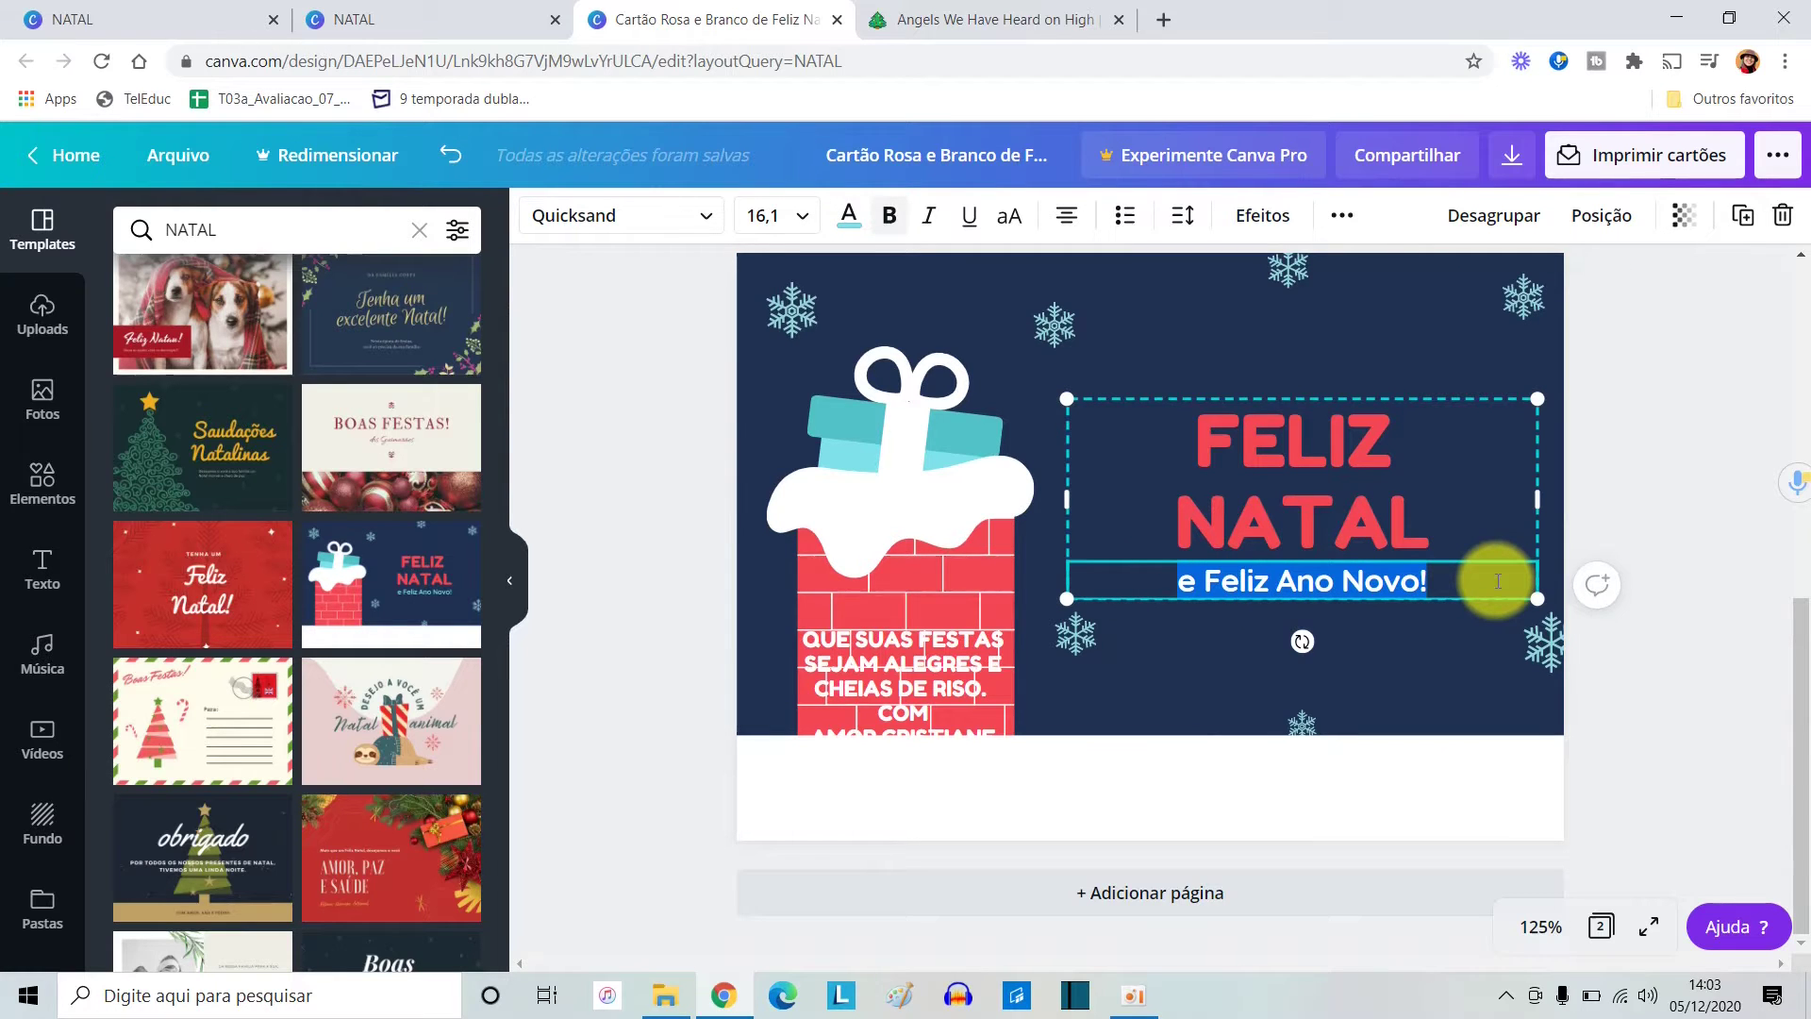
{"action": "scroll", "coordinate": [1498, 581], "scroll_direction": "up", "scroll_amount": 6}
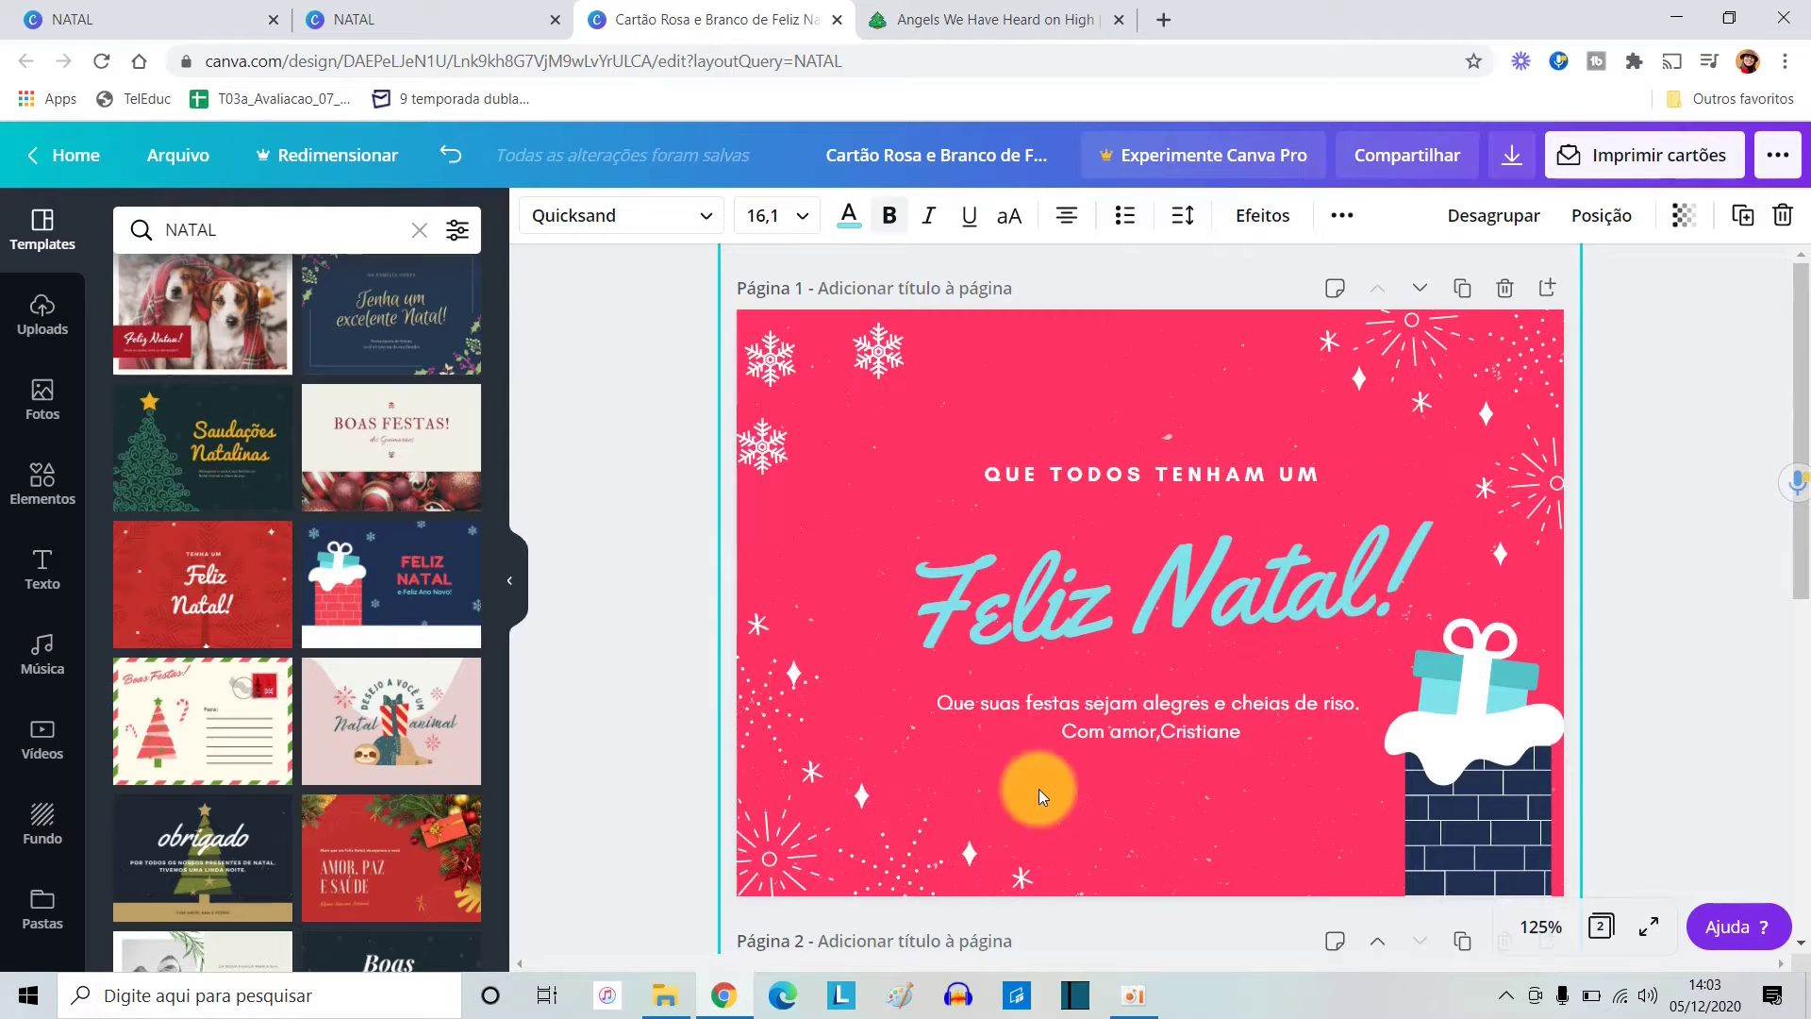
{"action": "left_click", "coordinate": [1030, 392]}
{"action": "key", "text": "ctrl+v"}
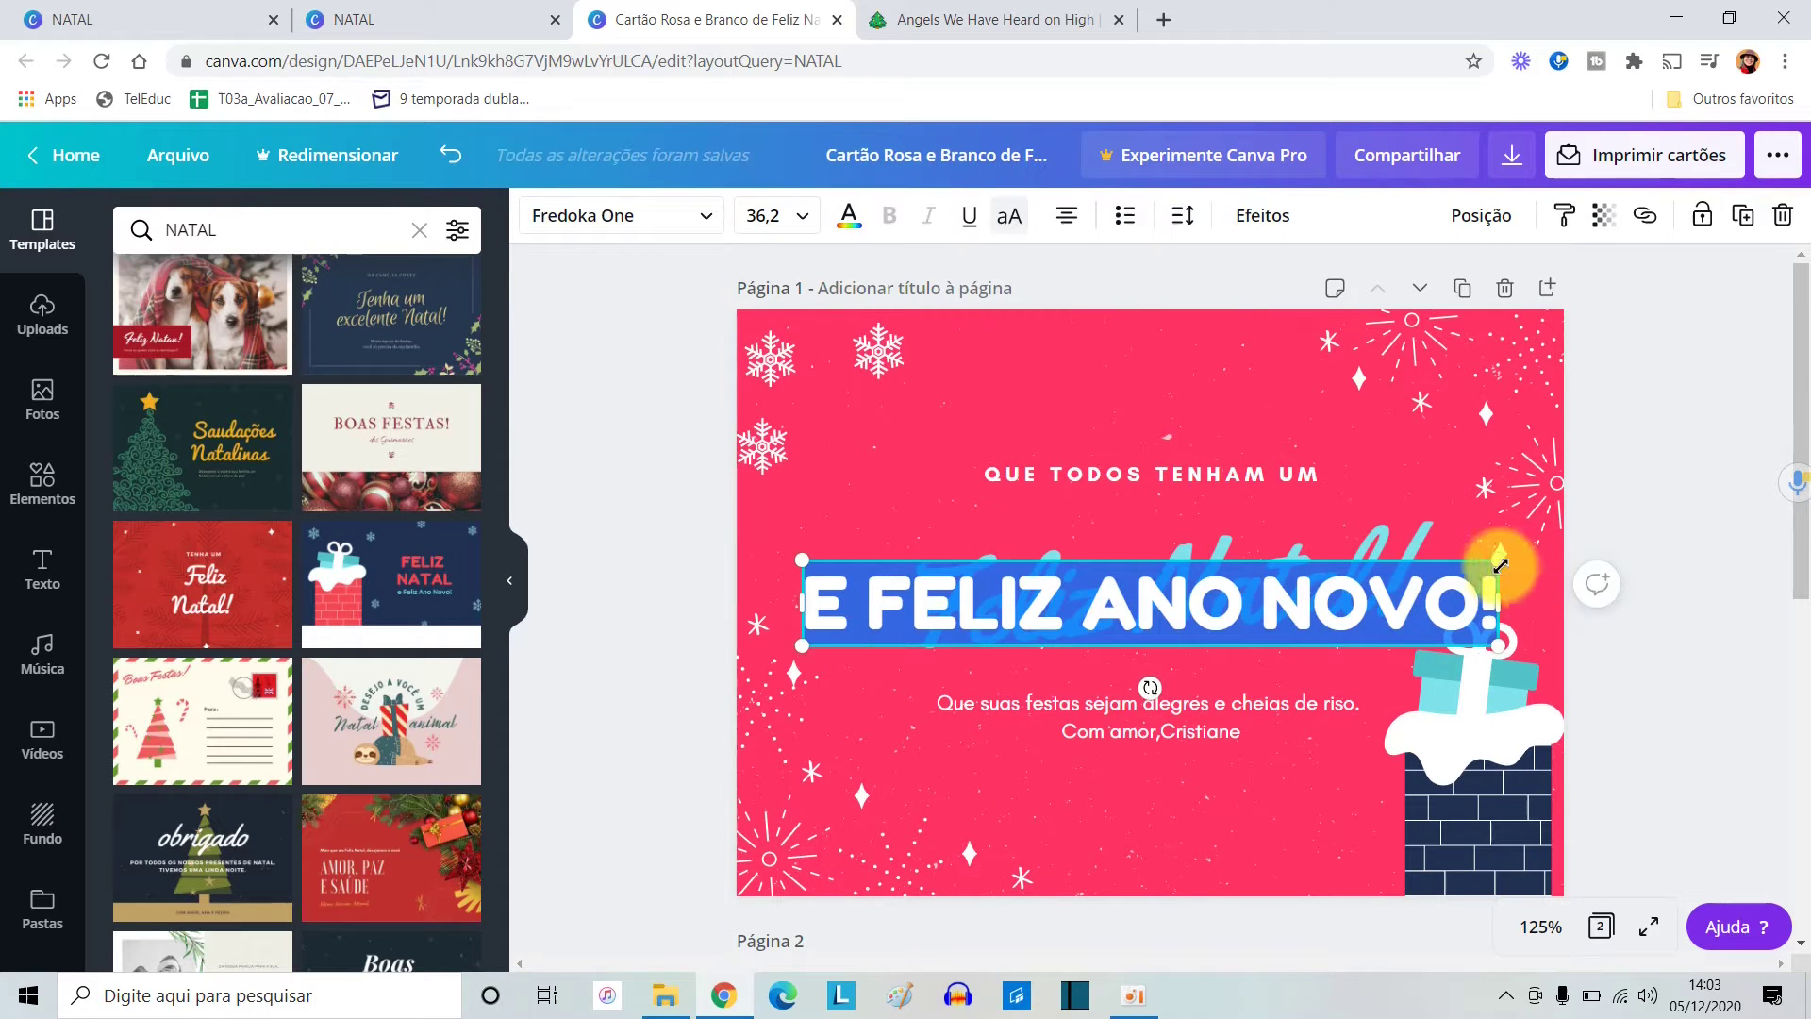
Reduce the pasted "E FELIZ ANO NOVO!" text to font size 21 and move it above "QUE TODOS TENHAM UM".
{"action": "left_click_drag", "start_coordinate": [1500, 563], "coordinate": [1047, 627]}
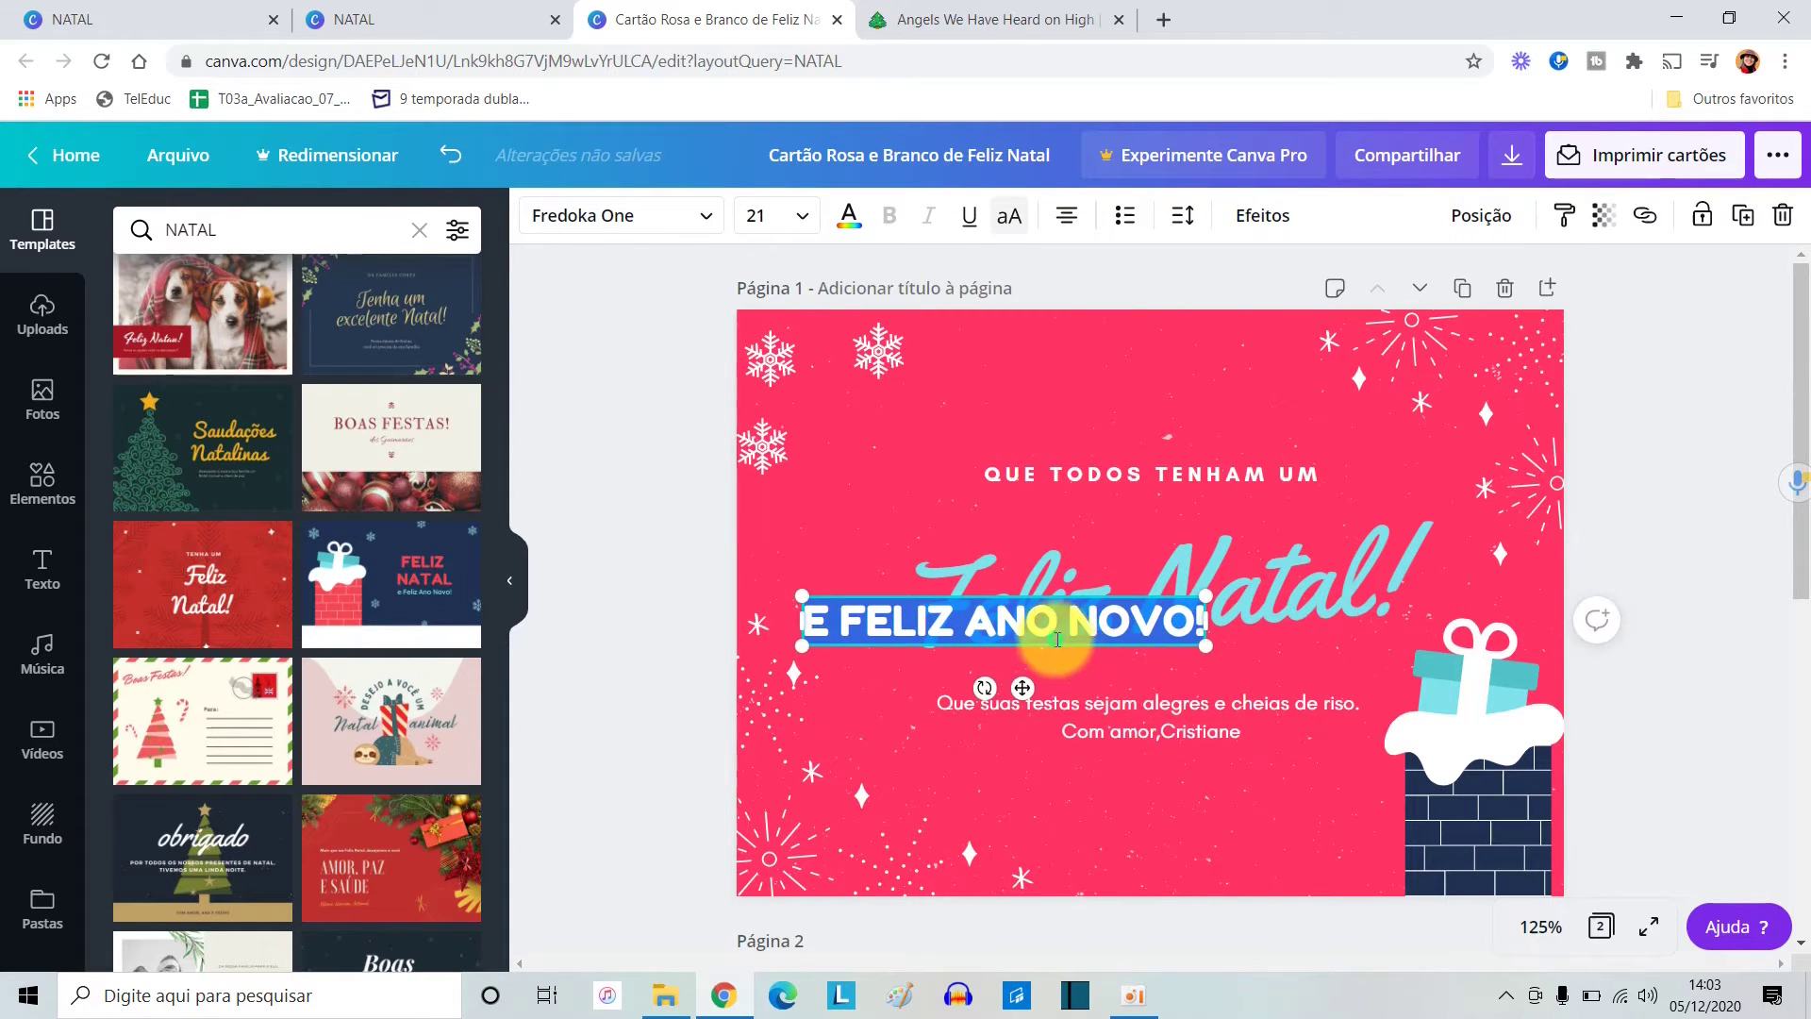
{"action": "left_click", "coordinate": [1026, 620]}
{"action": "left_click_drag", "start_coordinate": [934, 630], "coordinate": [1010, 417]}
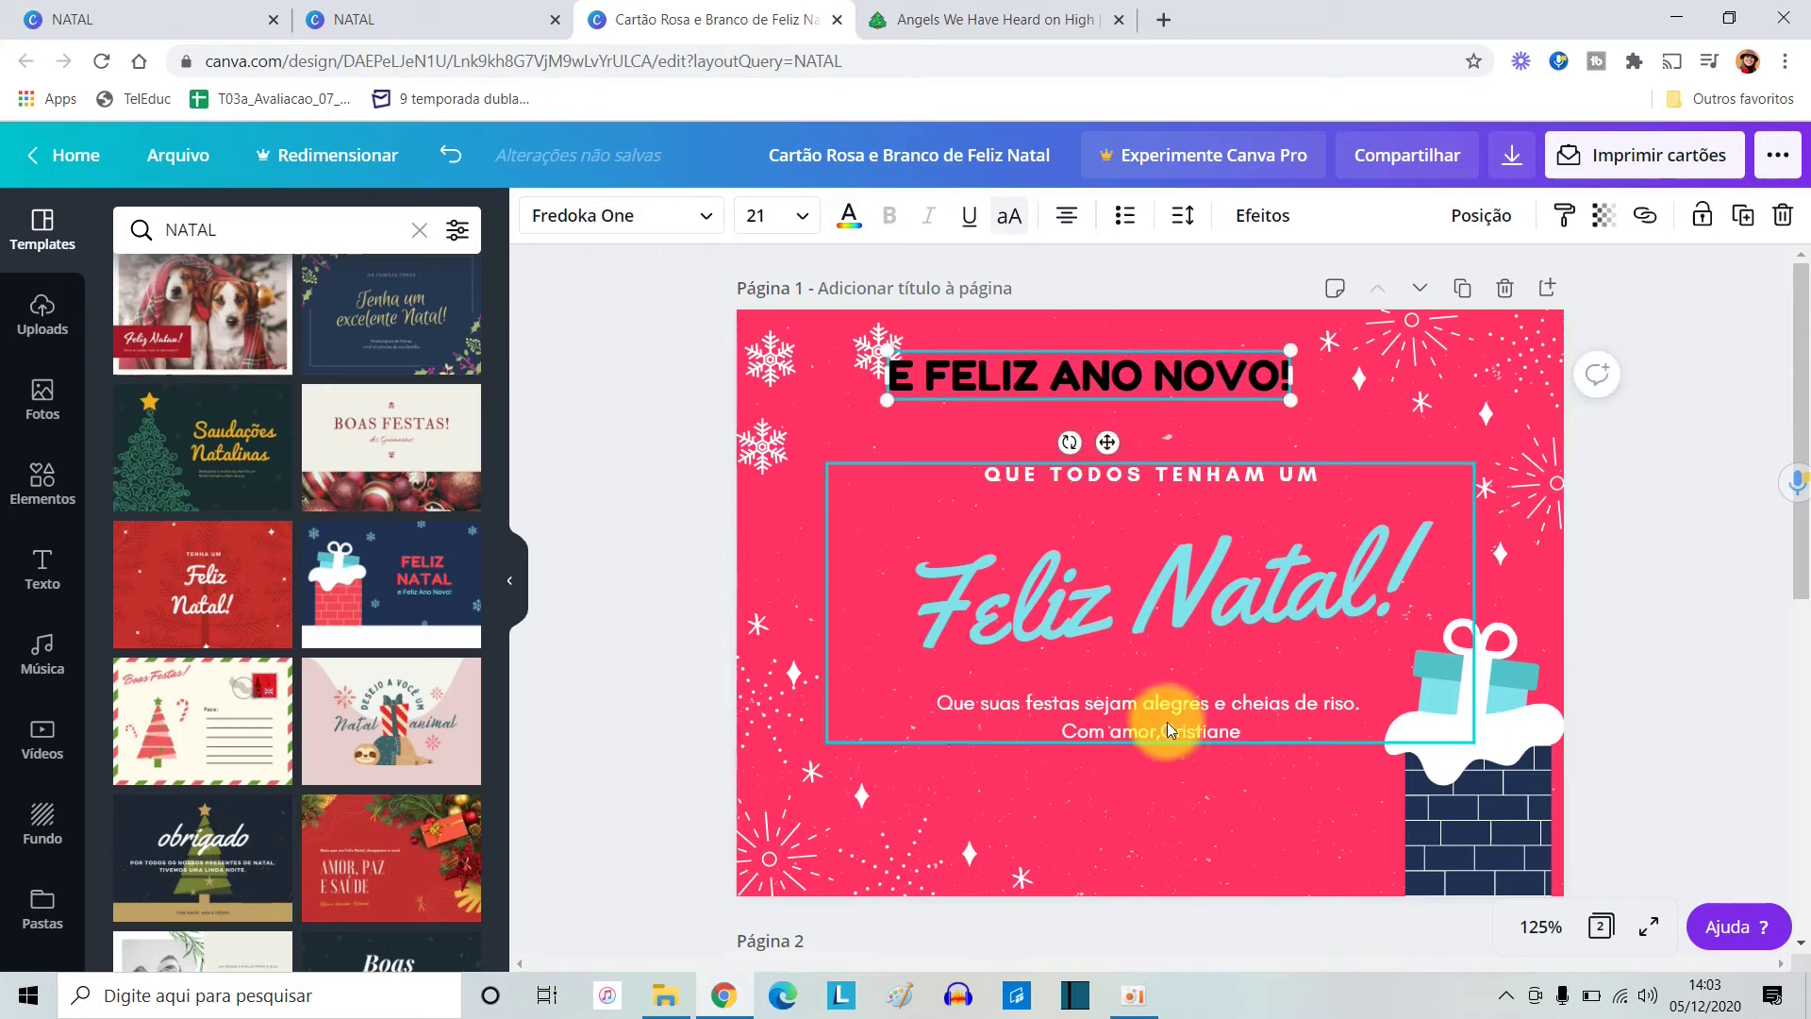
Clear the greeting and signature text from the text box beneath "Feliz Natal!" on page 1.
{"action": "left_click", "coordinate": [1028, 727]}
{"action": "key", "text": "ctrl+a"}
{"action": "key", "text": "Delete"}
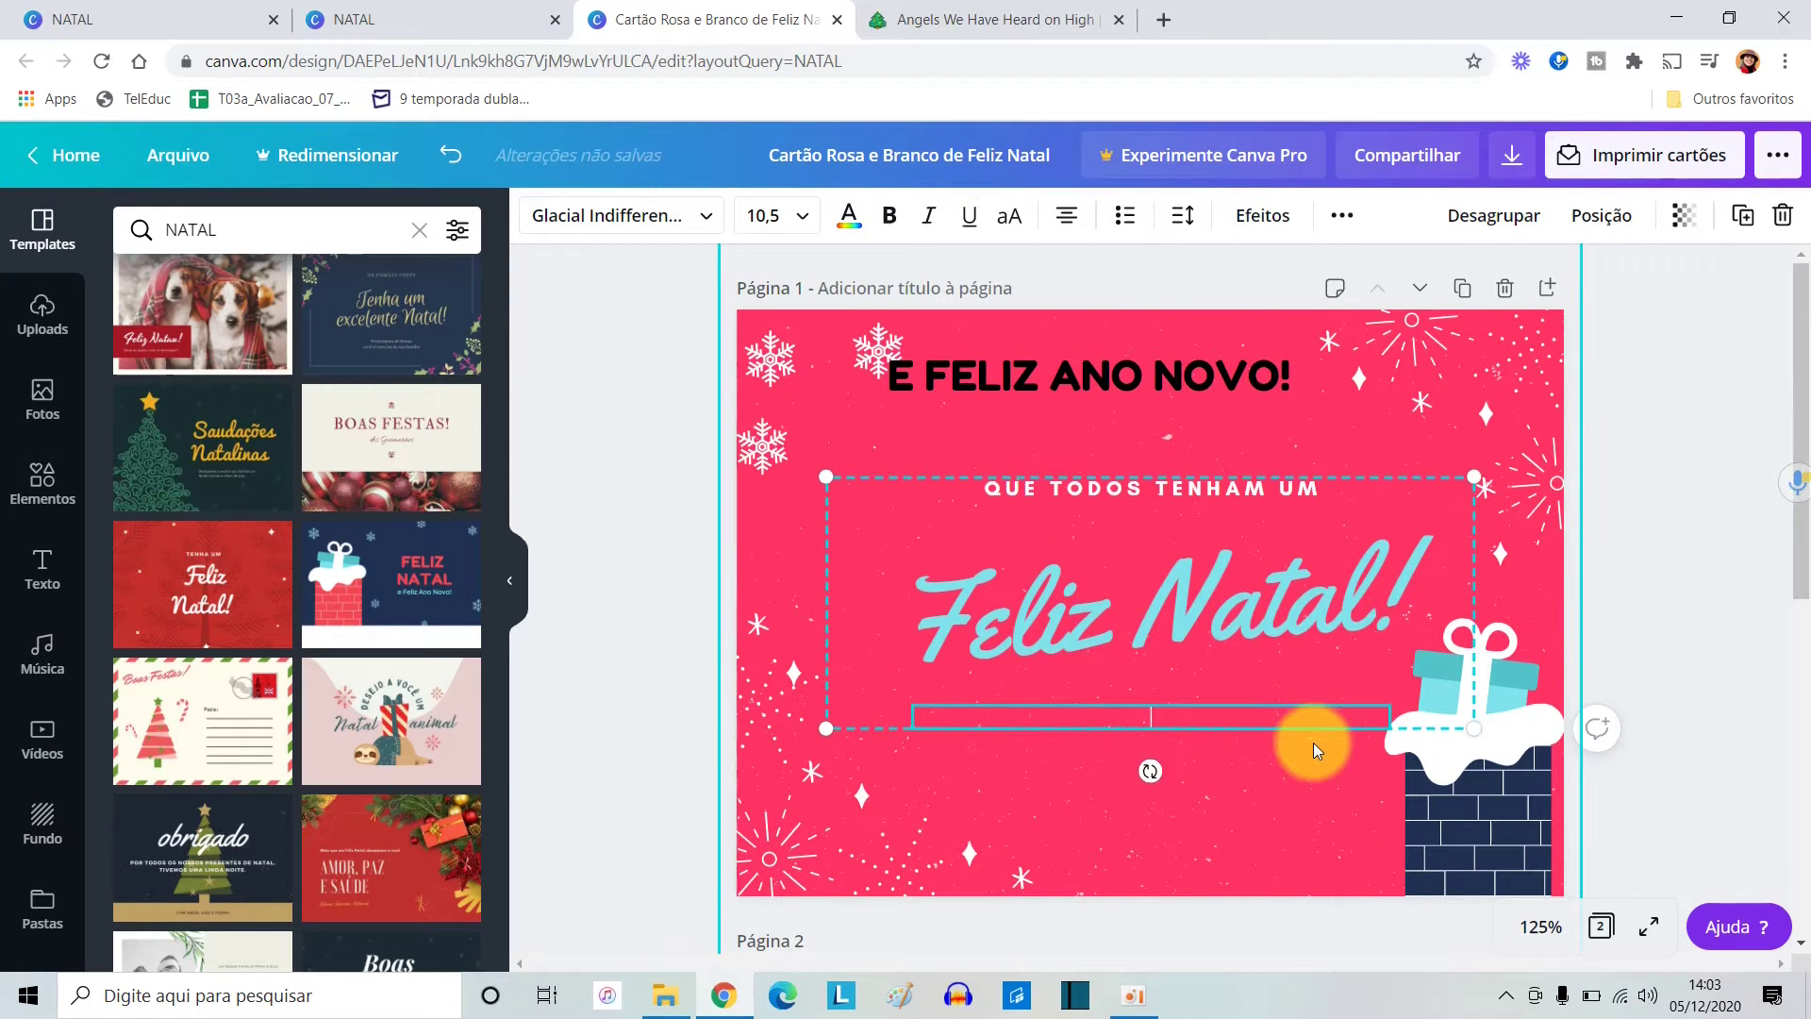
Insert "e Feliz Ano Novo" into the empty text box beneath "Feliz Natal!" on page 1 and delete the black "E FELIZ ANO NOVO!" text.
{"action": "left_click", "coordinate": [1265, 375]}
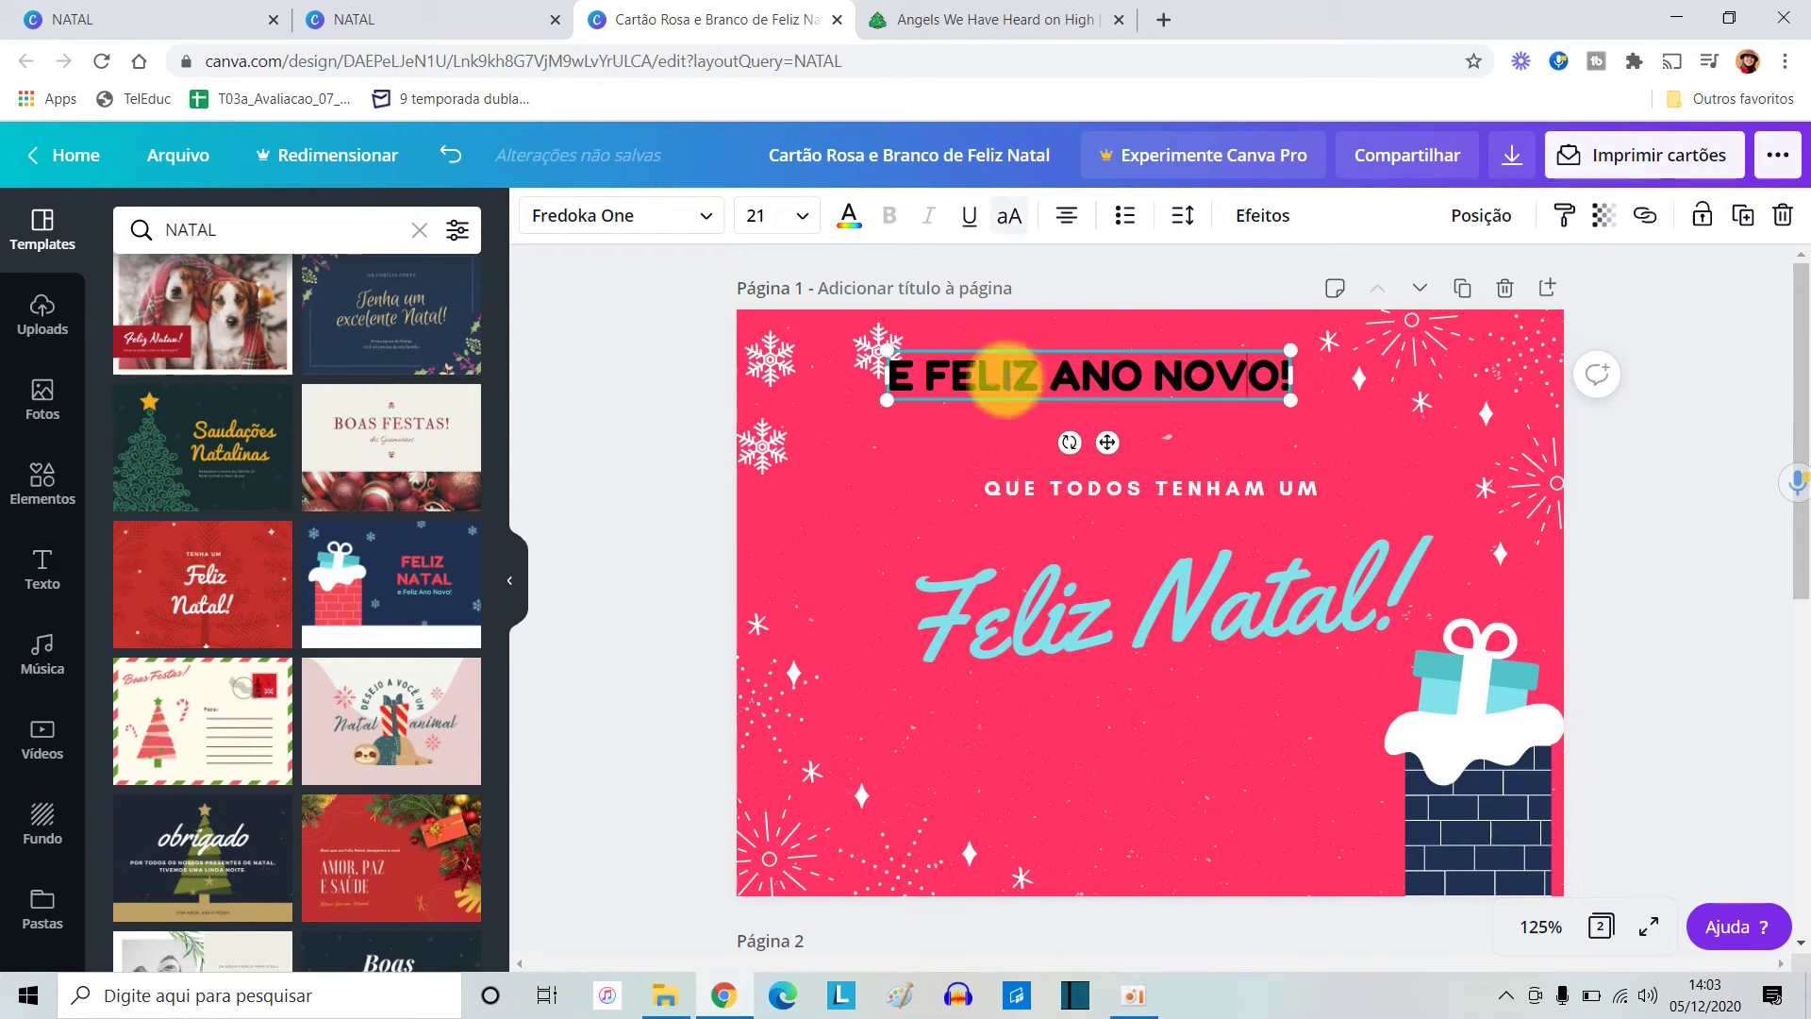
{"action": "left_click_drag", "start_coordinate": [891, 378], "coordinate": [1273, 391]}
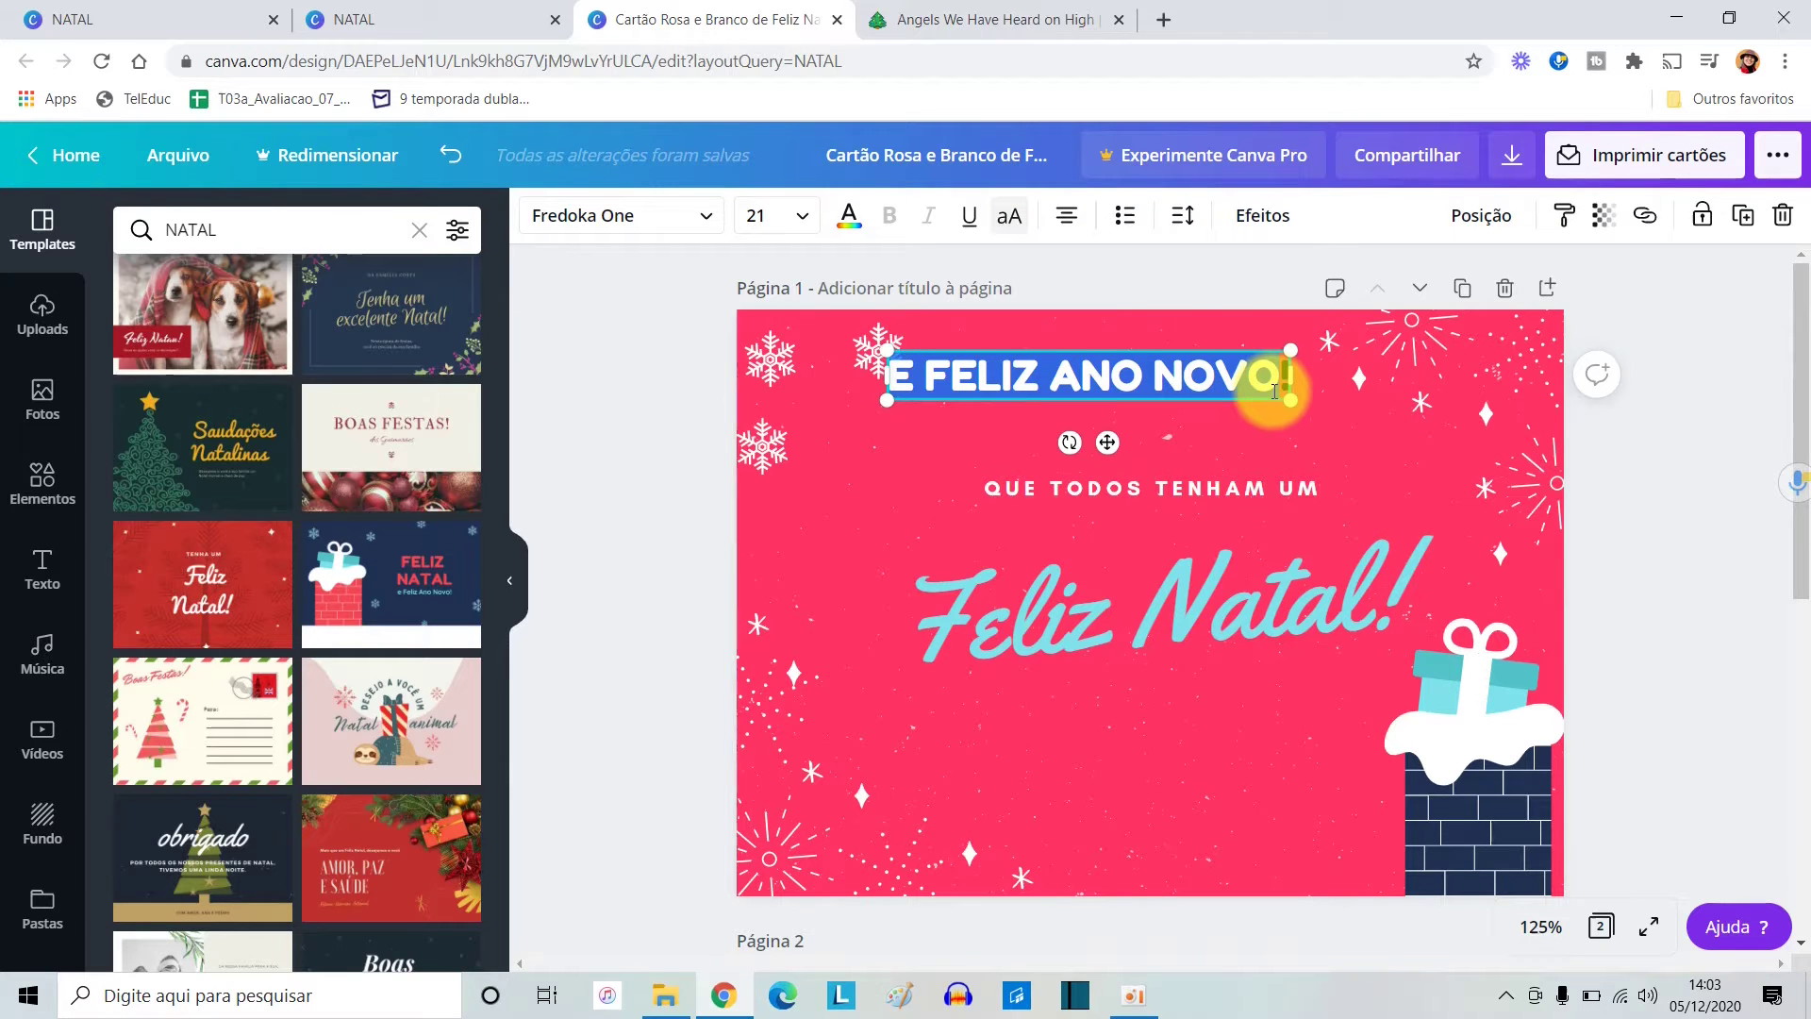
{"action": "left_click", "coordinate": [1191, 723]}
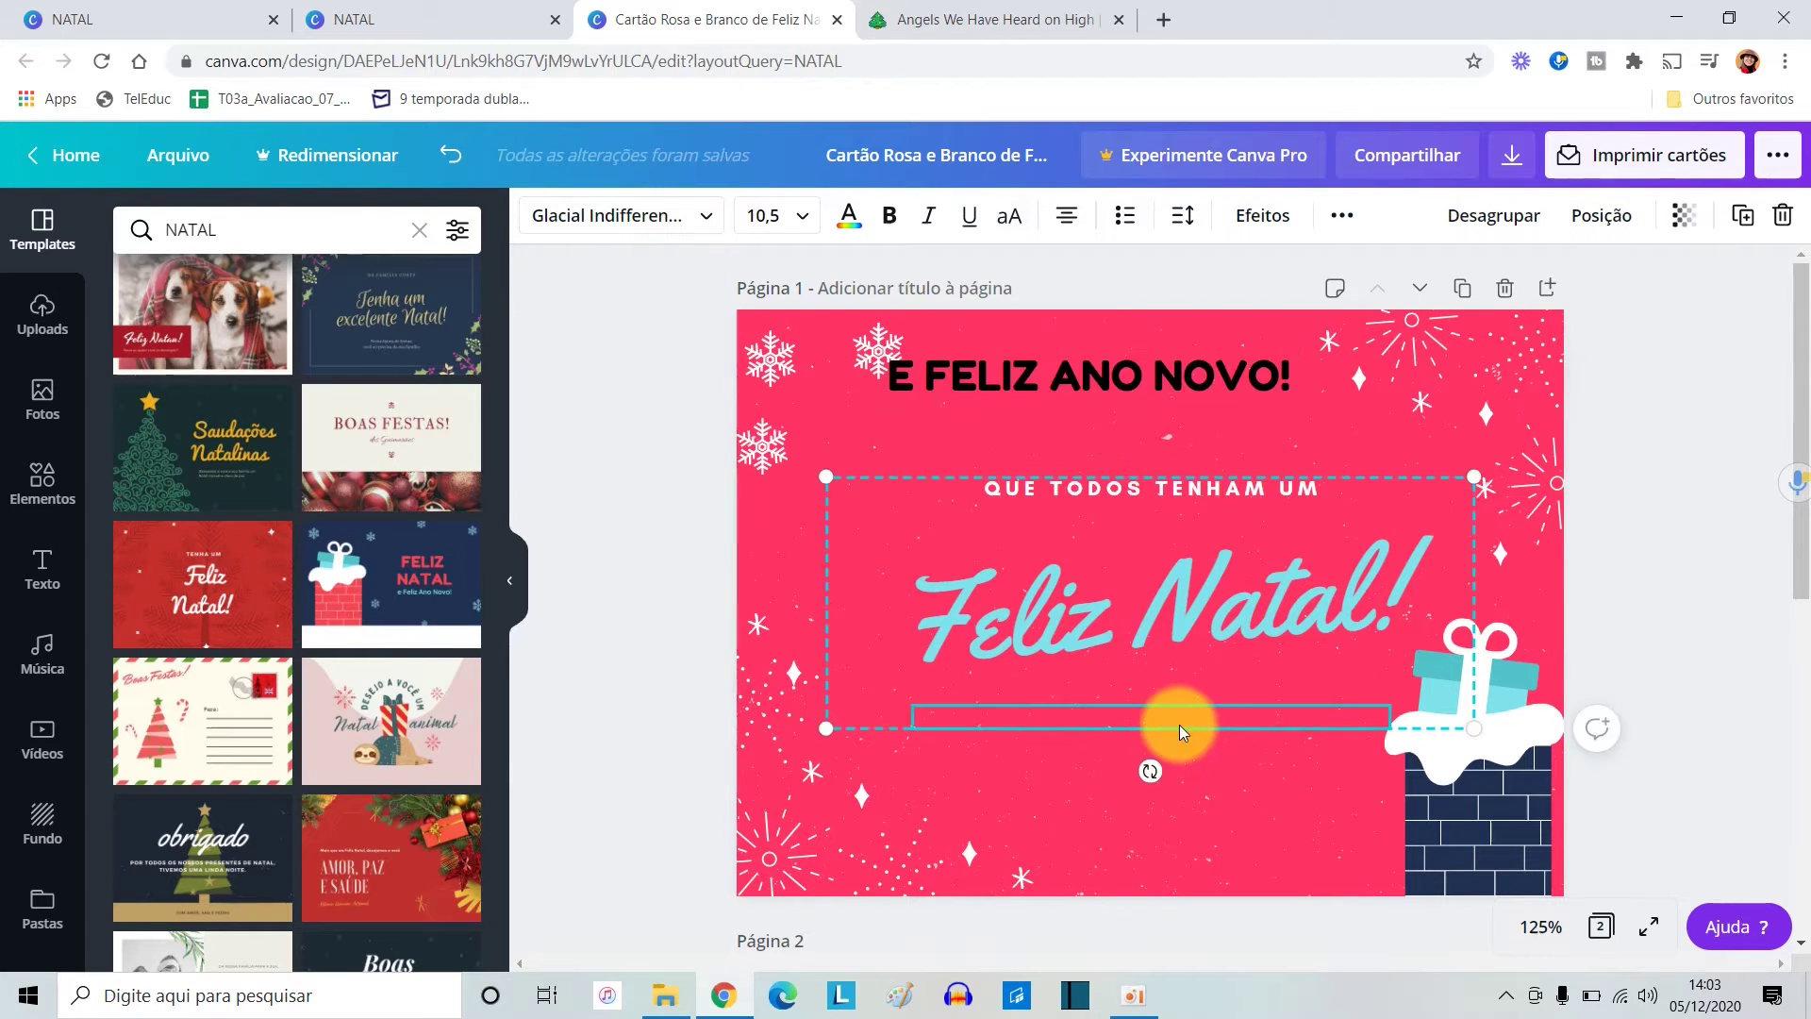
{"action": "key", "text": "ctrl+v"}
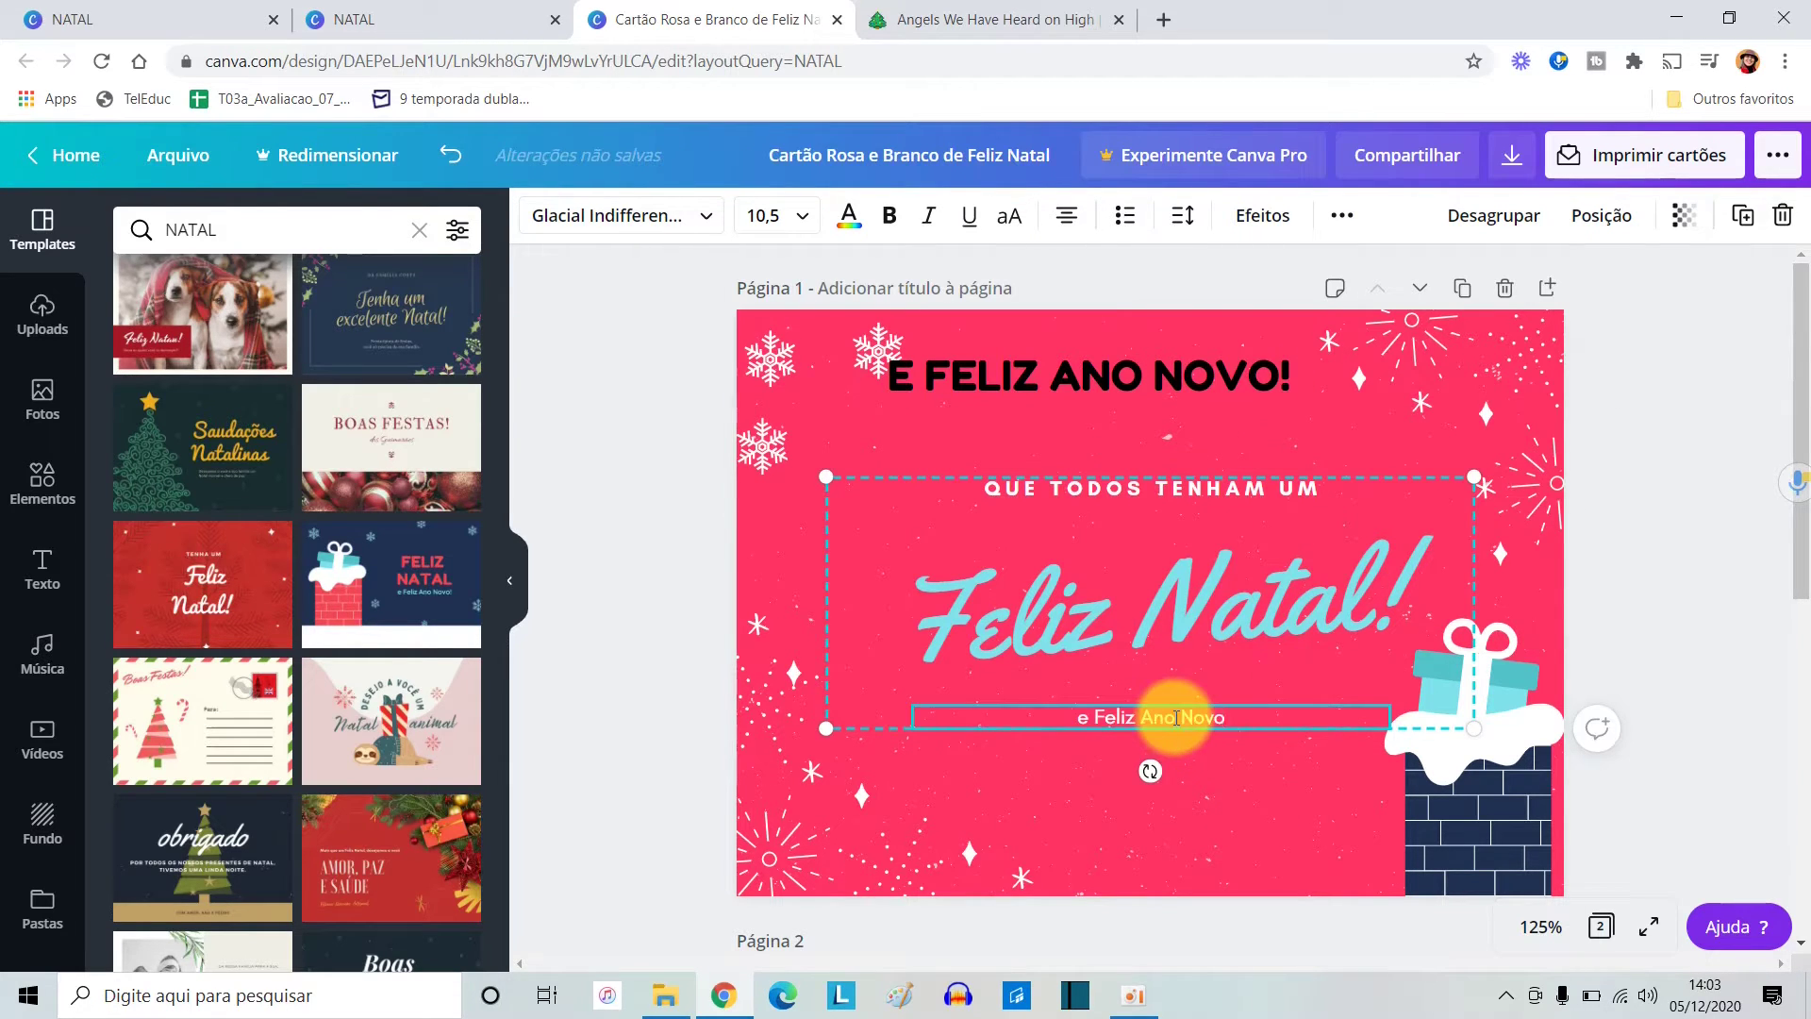
{"action": "left_click", "coordinate": [1241, 390]}
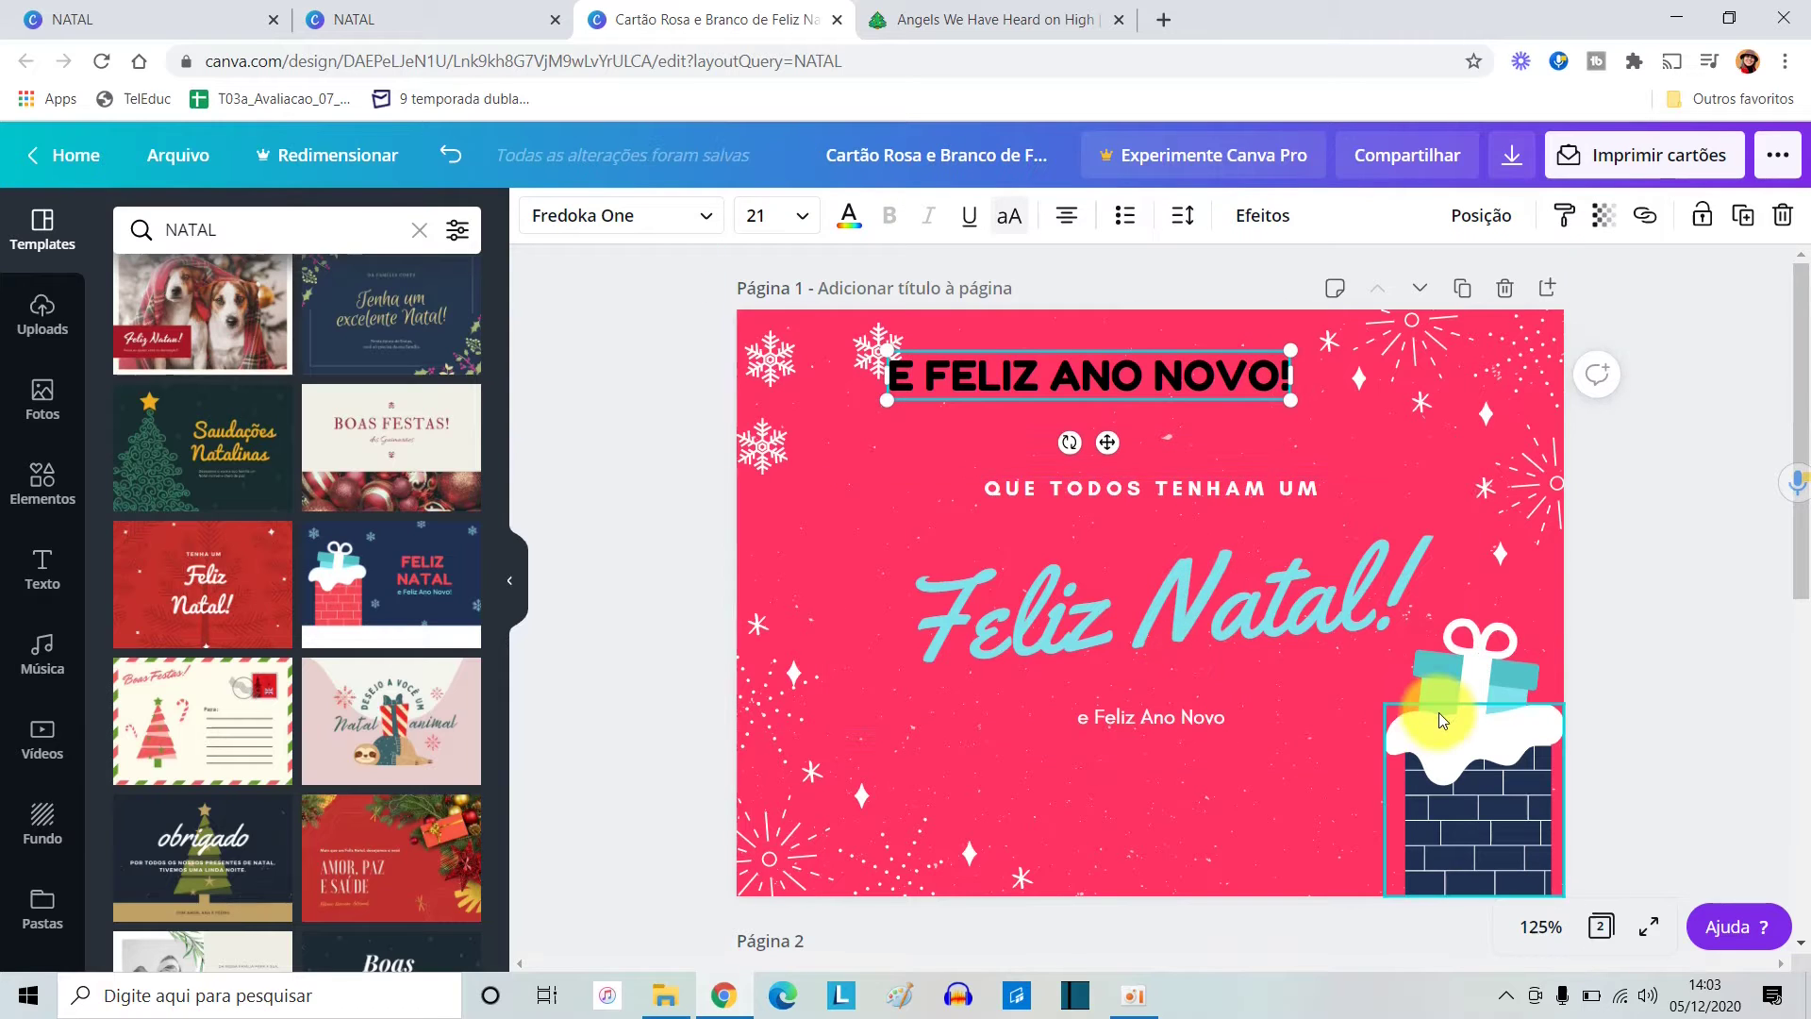
{"action": "key", "text": "Delete"}
Enlarge the font size of the "e Feliz Ano Novo" line beneath "Feliz Natal!" on page 1.
{"action": "left_click", "coordinate": [1192, 707]}
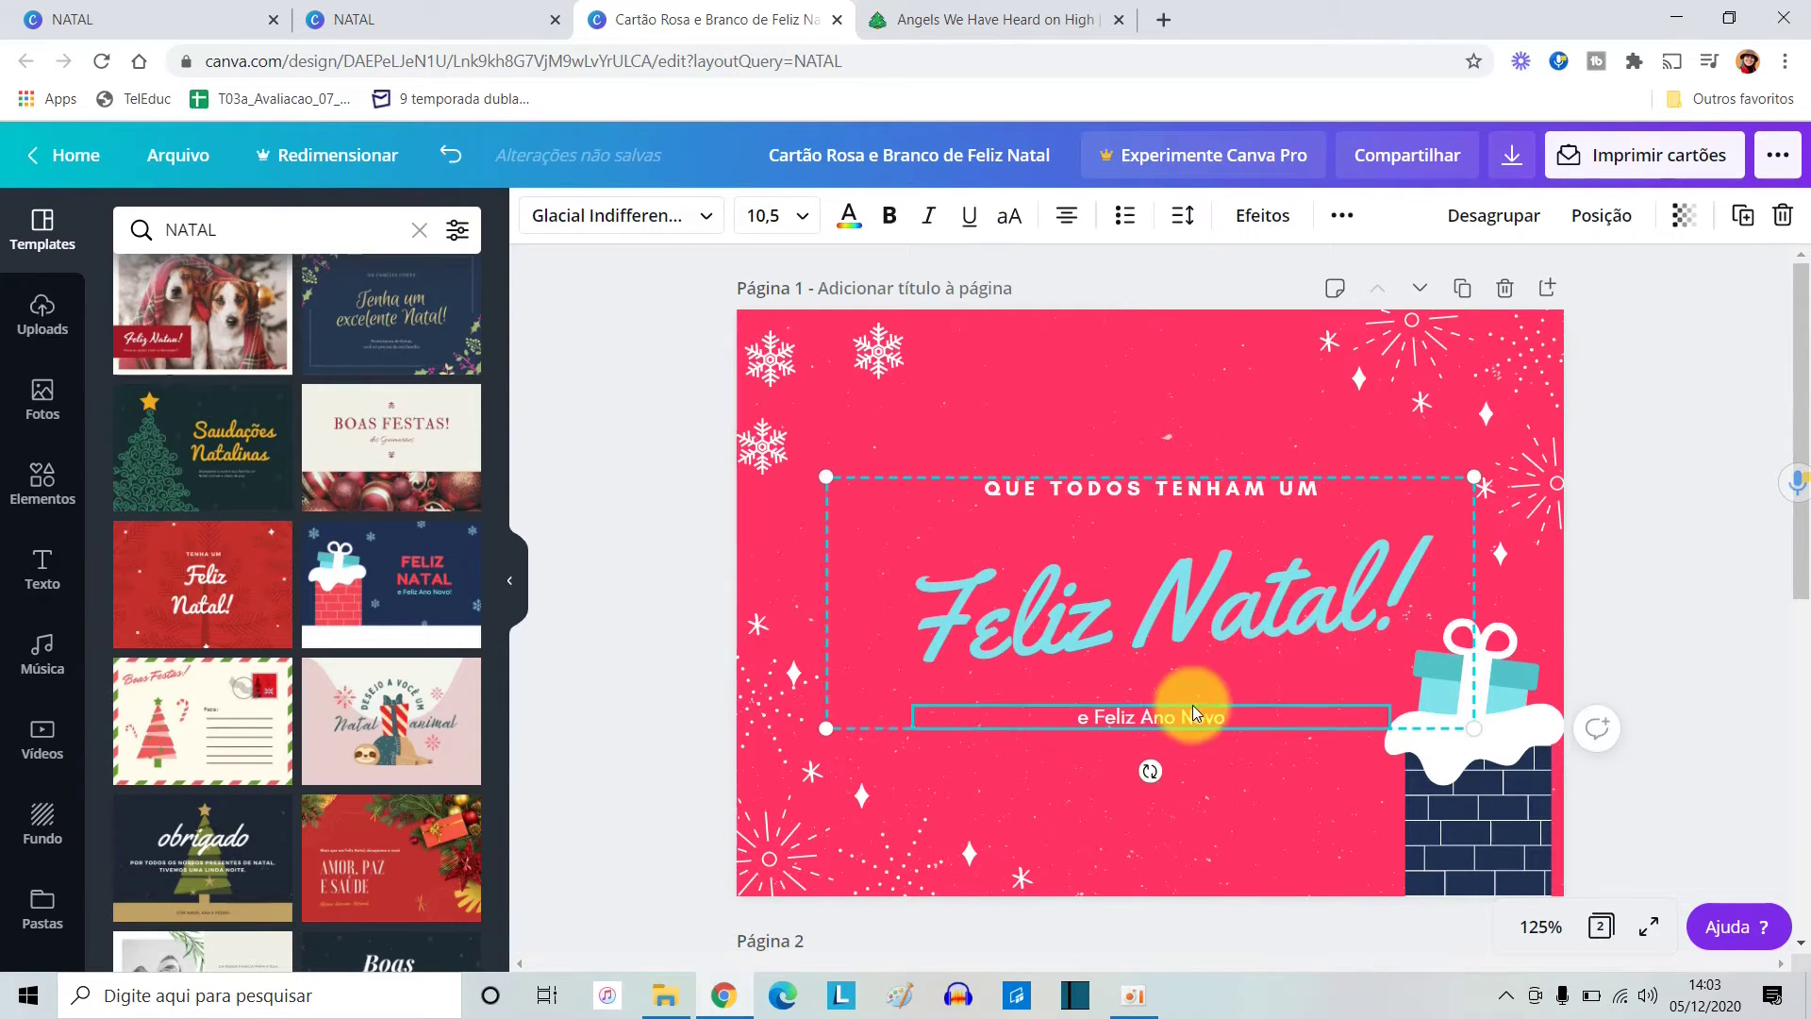
{"action": "left_click", "coordinate": [1217, 486]}
{"action": "double_click", "coordinate": [1208, 716]}
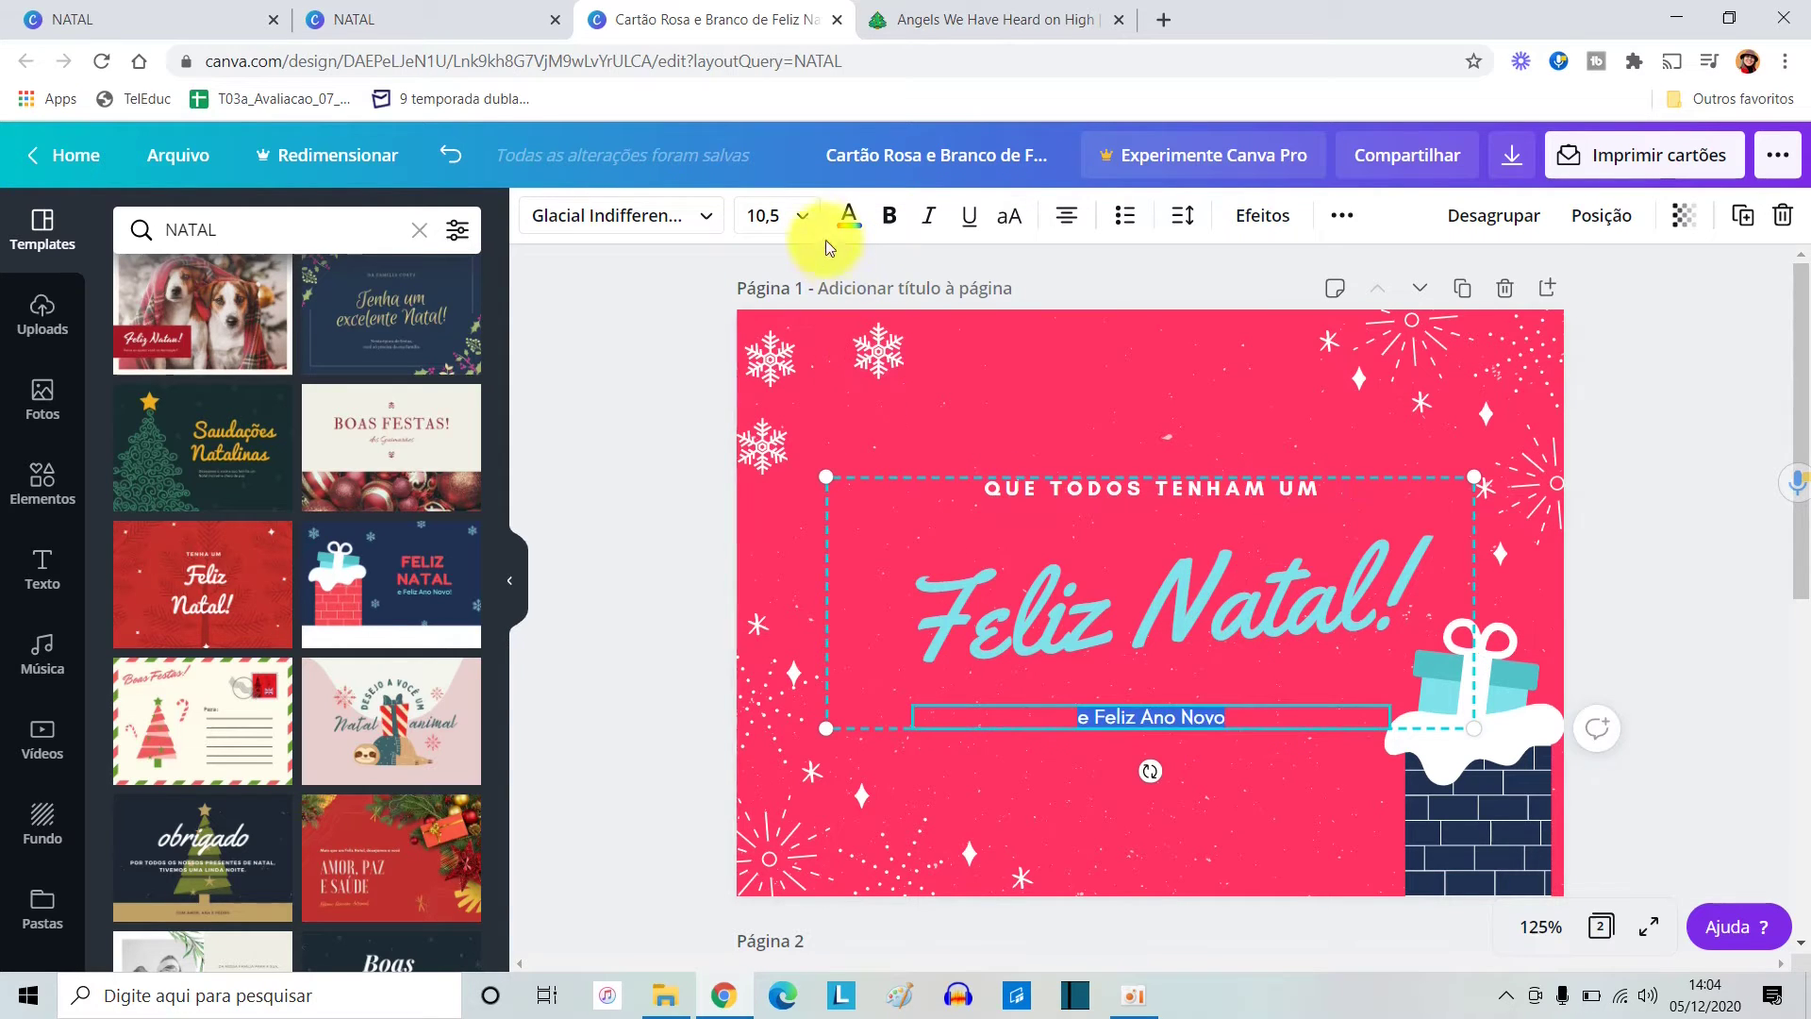
{"action": "left_click", "coordinate": [804, 224]}
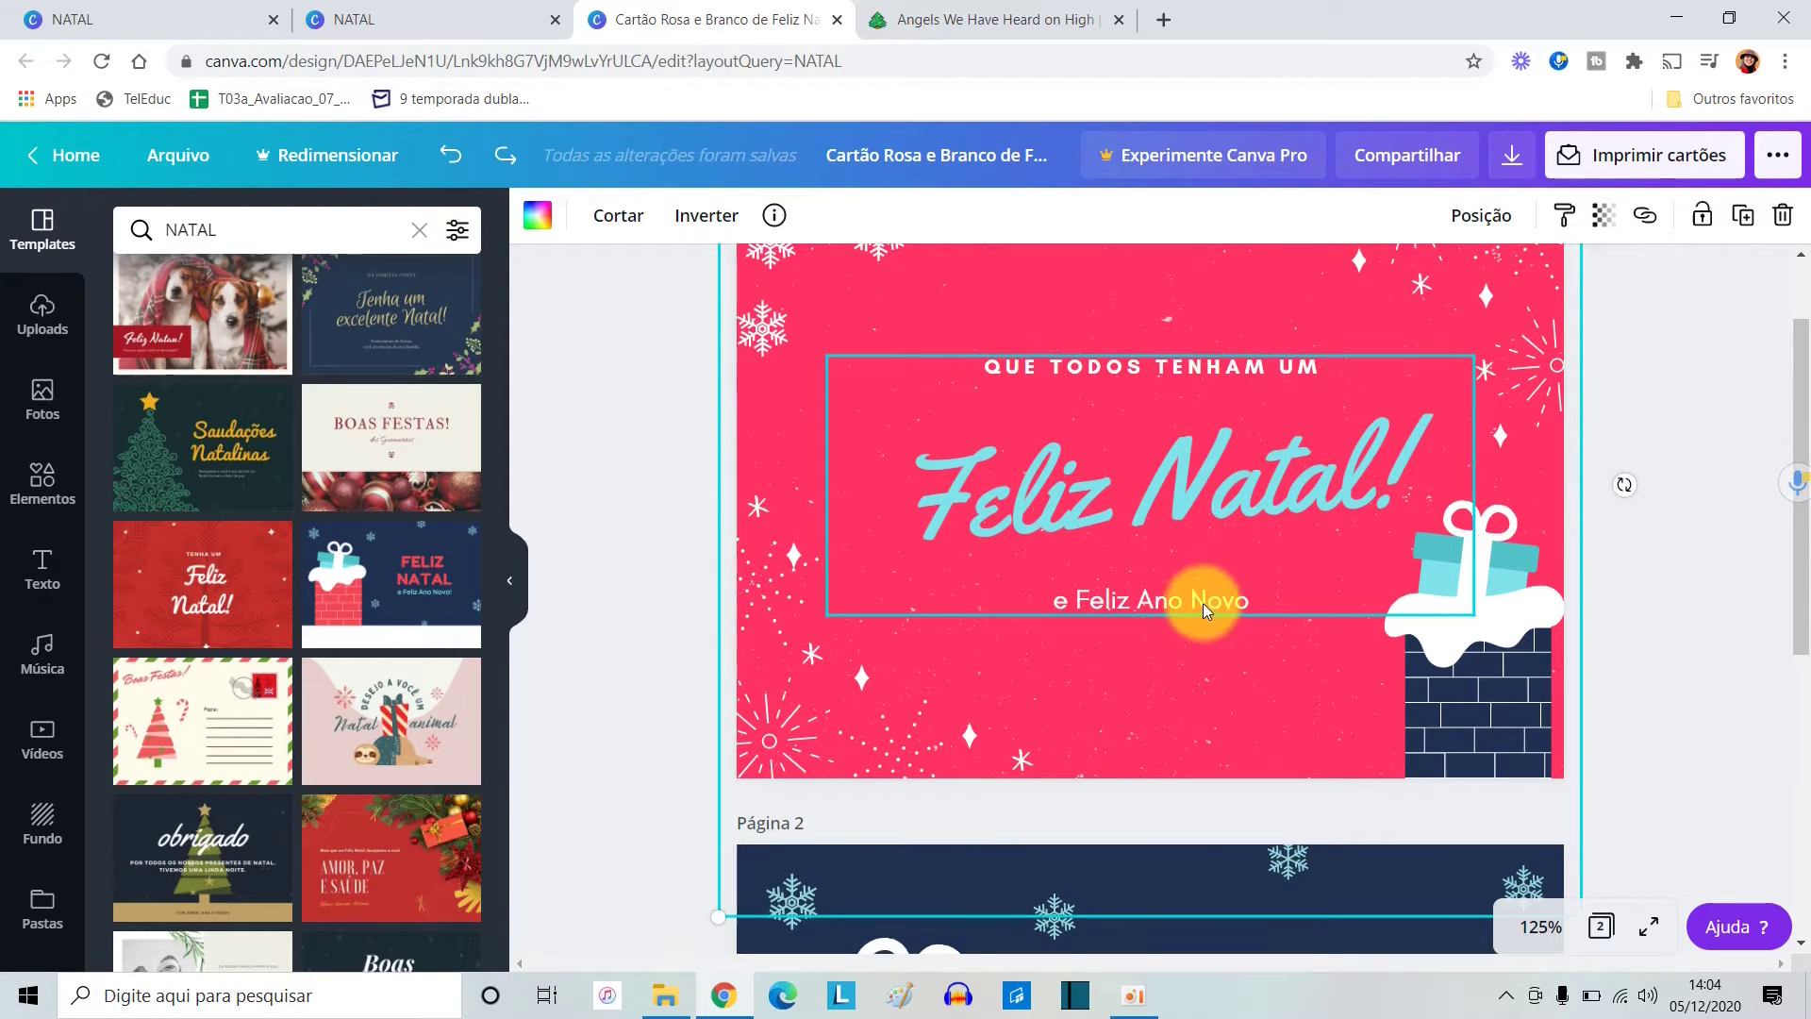
{"action": "left_click", "coordinate": [1204, 604]}
{"action": "left_click", "coordinate": [1243, 699]}
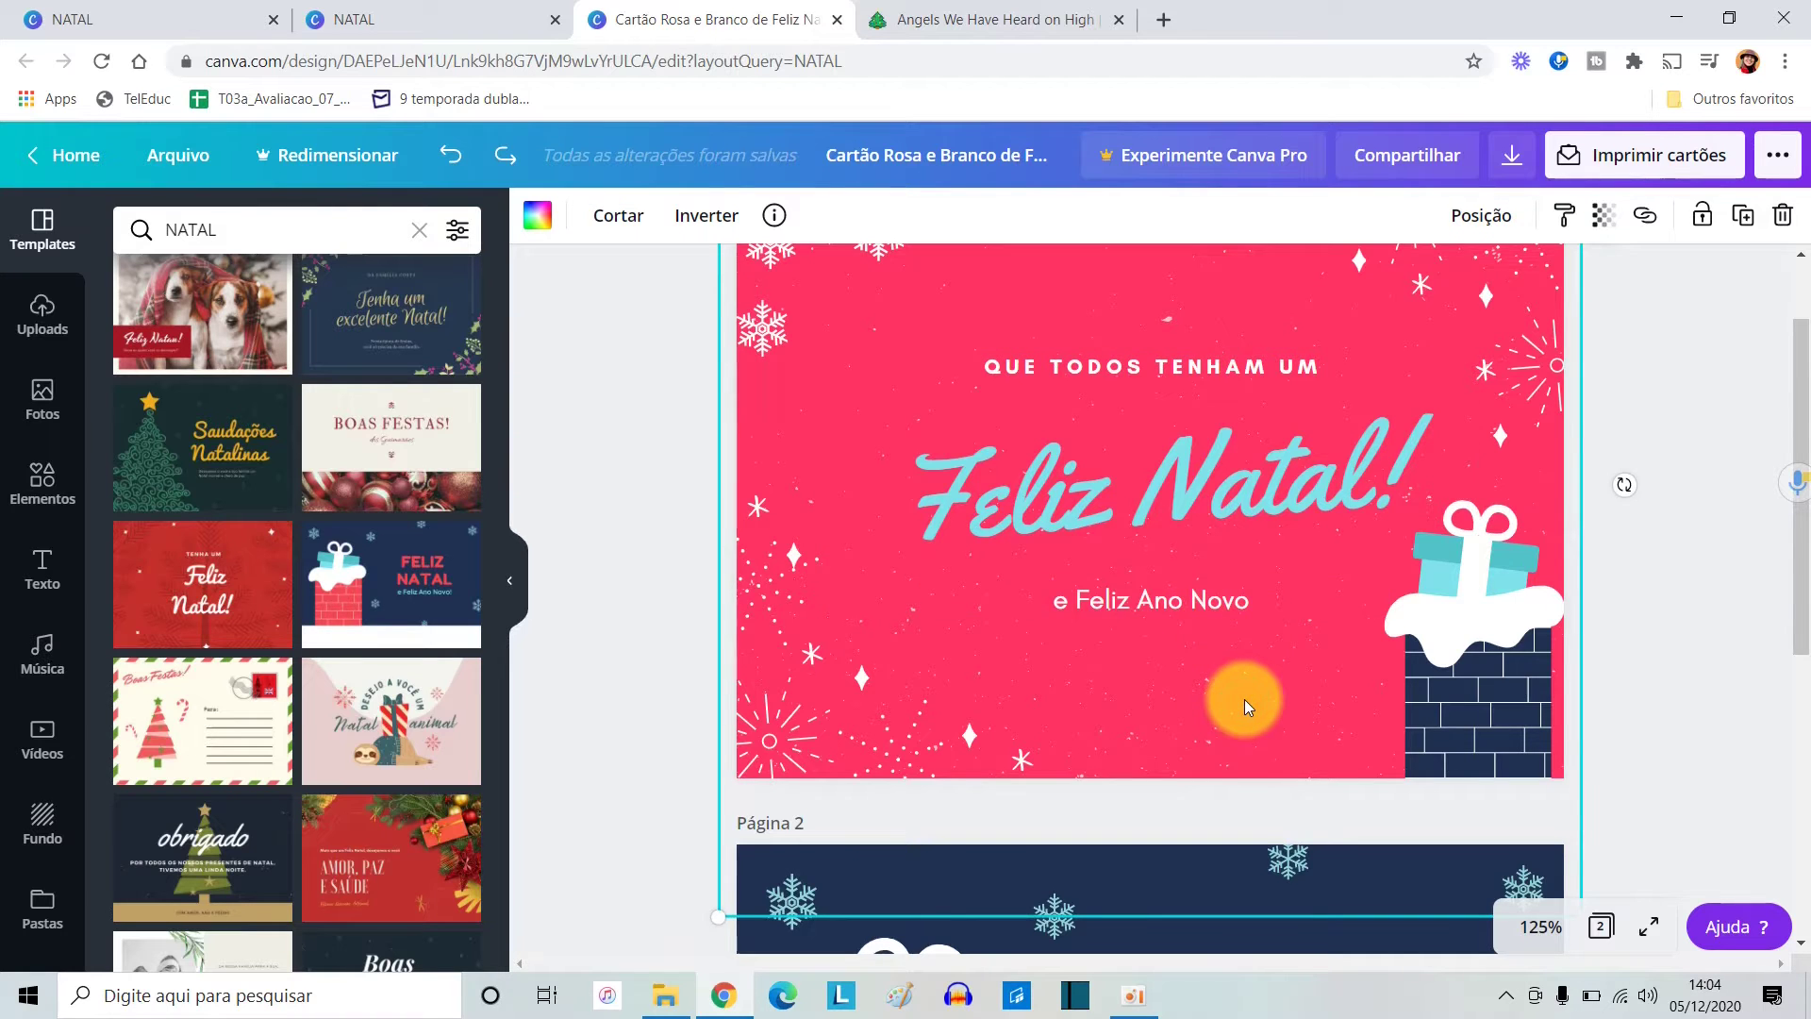
Delete the red "FELIZ NATAL" heading from the navy card on page 2.
{"action": "scroll", "coordinate": [1243, 699], "scroll_direction": "up", "scroll_amount": 1}
{"action": "scroll", "coordinate": [1243, 699], "scroll_direction": "down", "scroll_amount": 6}
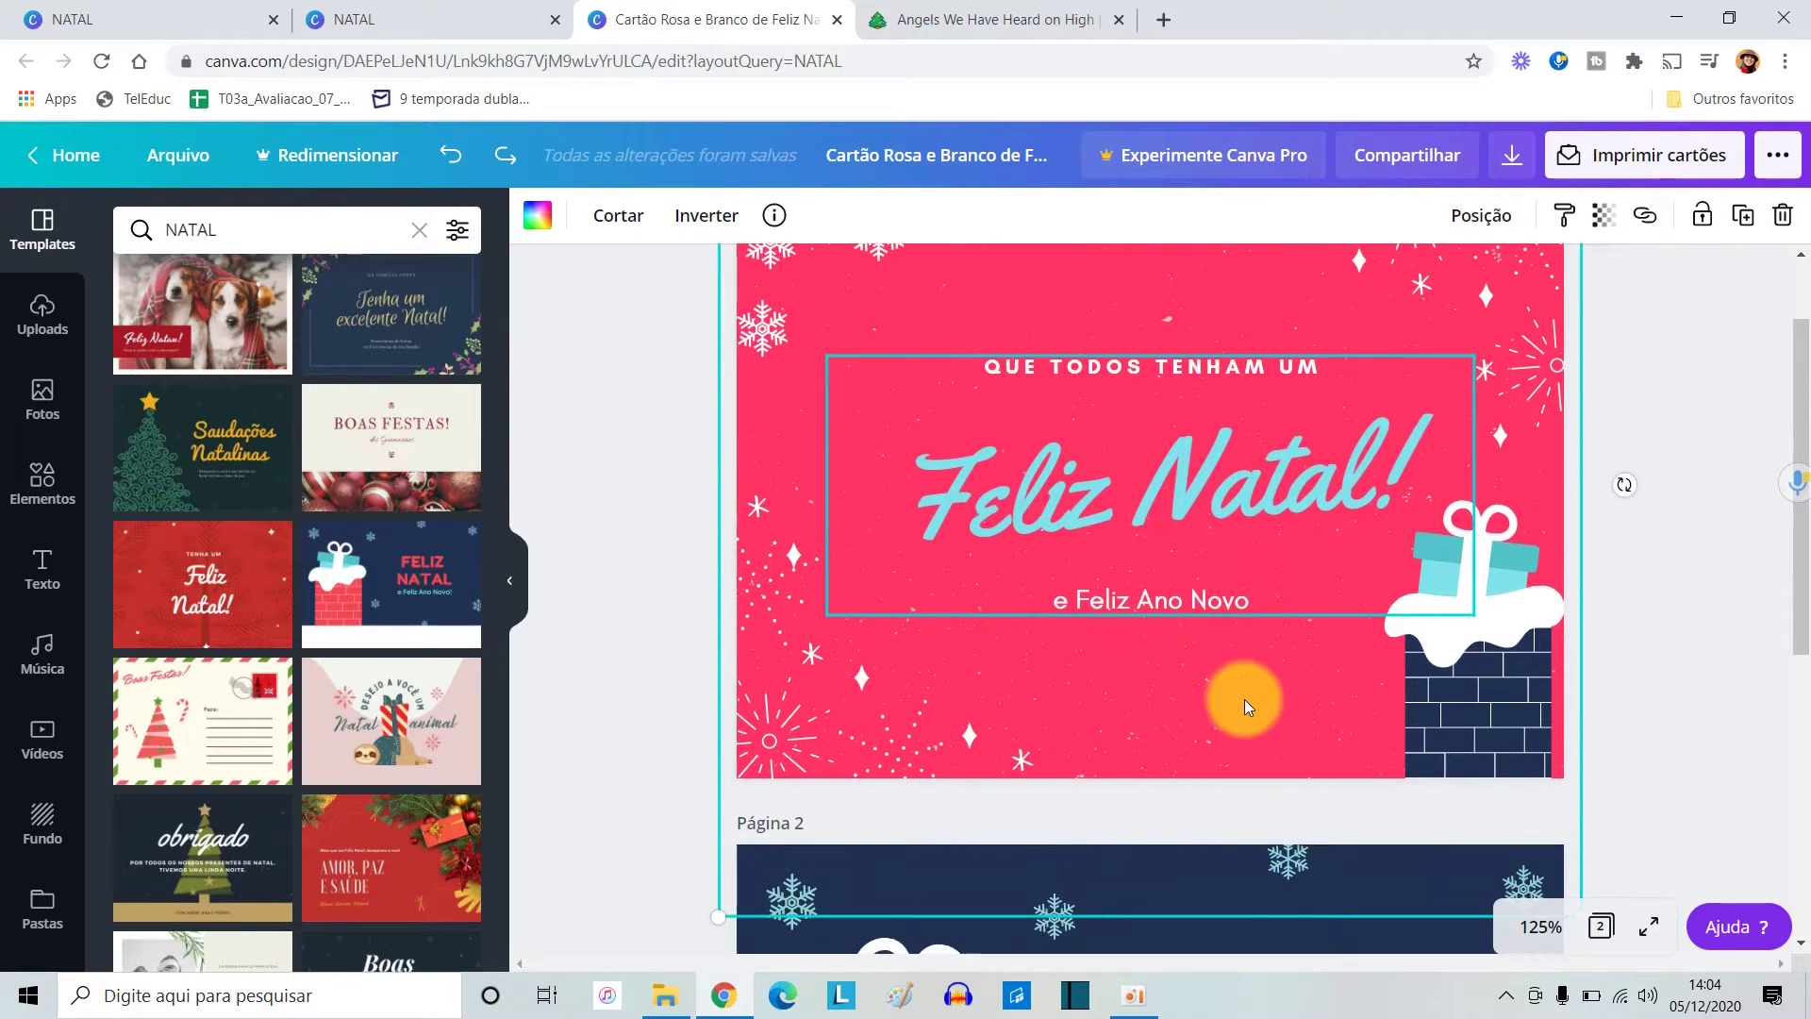
{"action": "scroll", "coordinate": [1243, 699], "scroll_direction": "up", "scroll_amount": 1}
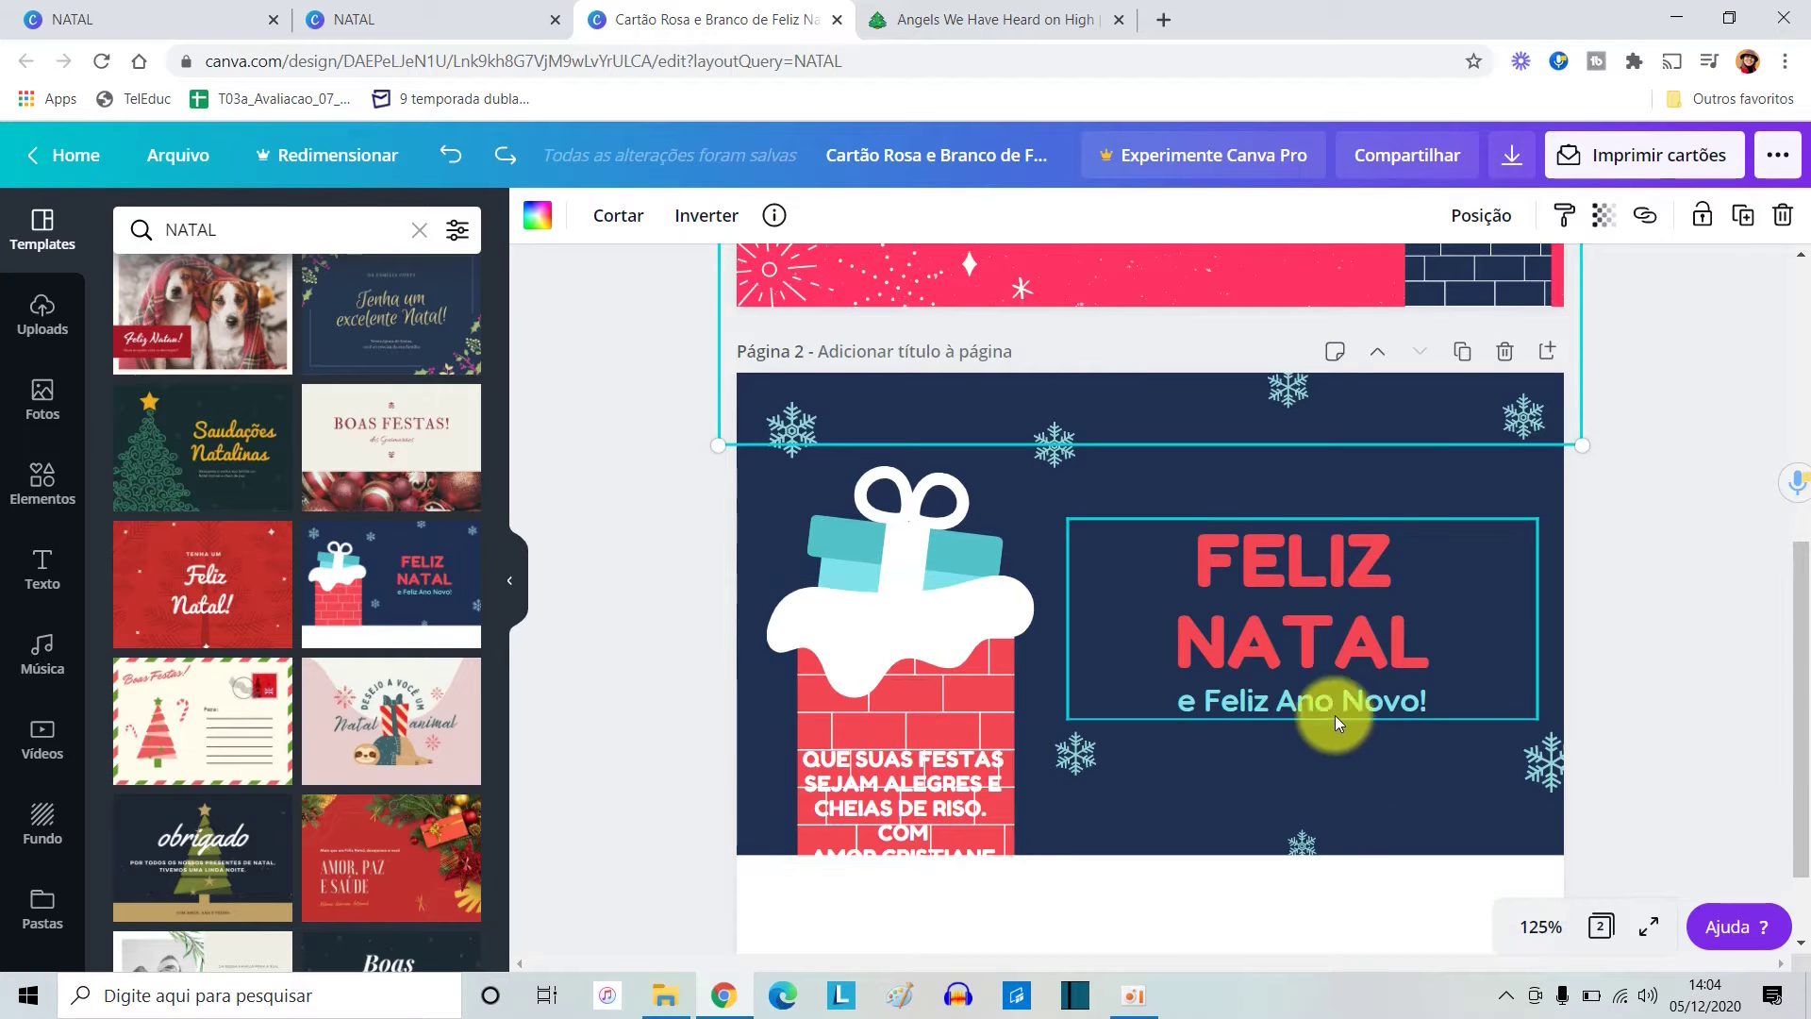
{"action": "left_click", "coordinate": [1319, 620]}
{"action": "scroll", "coordinate": [1208, 517], "scroll_direction": "up", "scroll_amount": 4}
{"action": "scroll", "coordinate": [1213, 603], "scroll_direction": "down", "scroll_amount": 2}
{"action": "scroll", "coordinate": [1213, 603], "scroll_direction": "down", "scroll_amount": 1}
{"action": "left_click", "coordinate": [1317, 697]}
{"action": "key", "text": "Delete"}
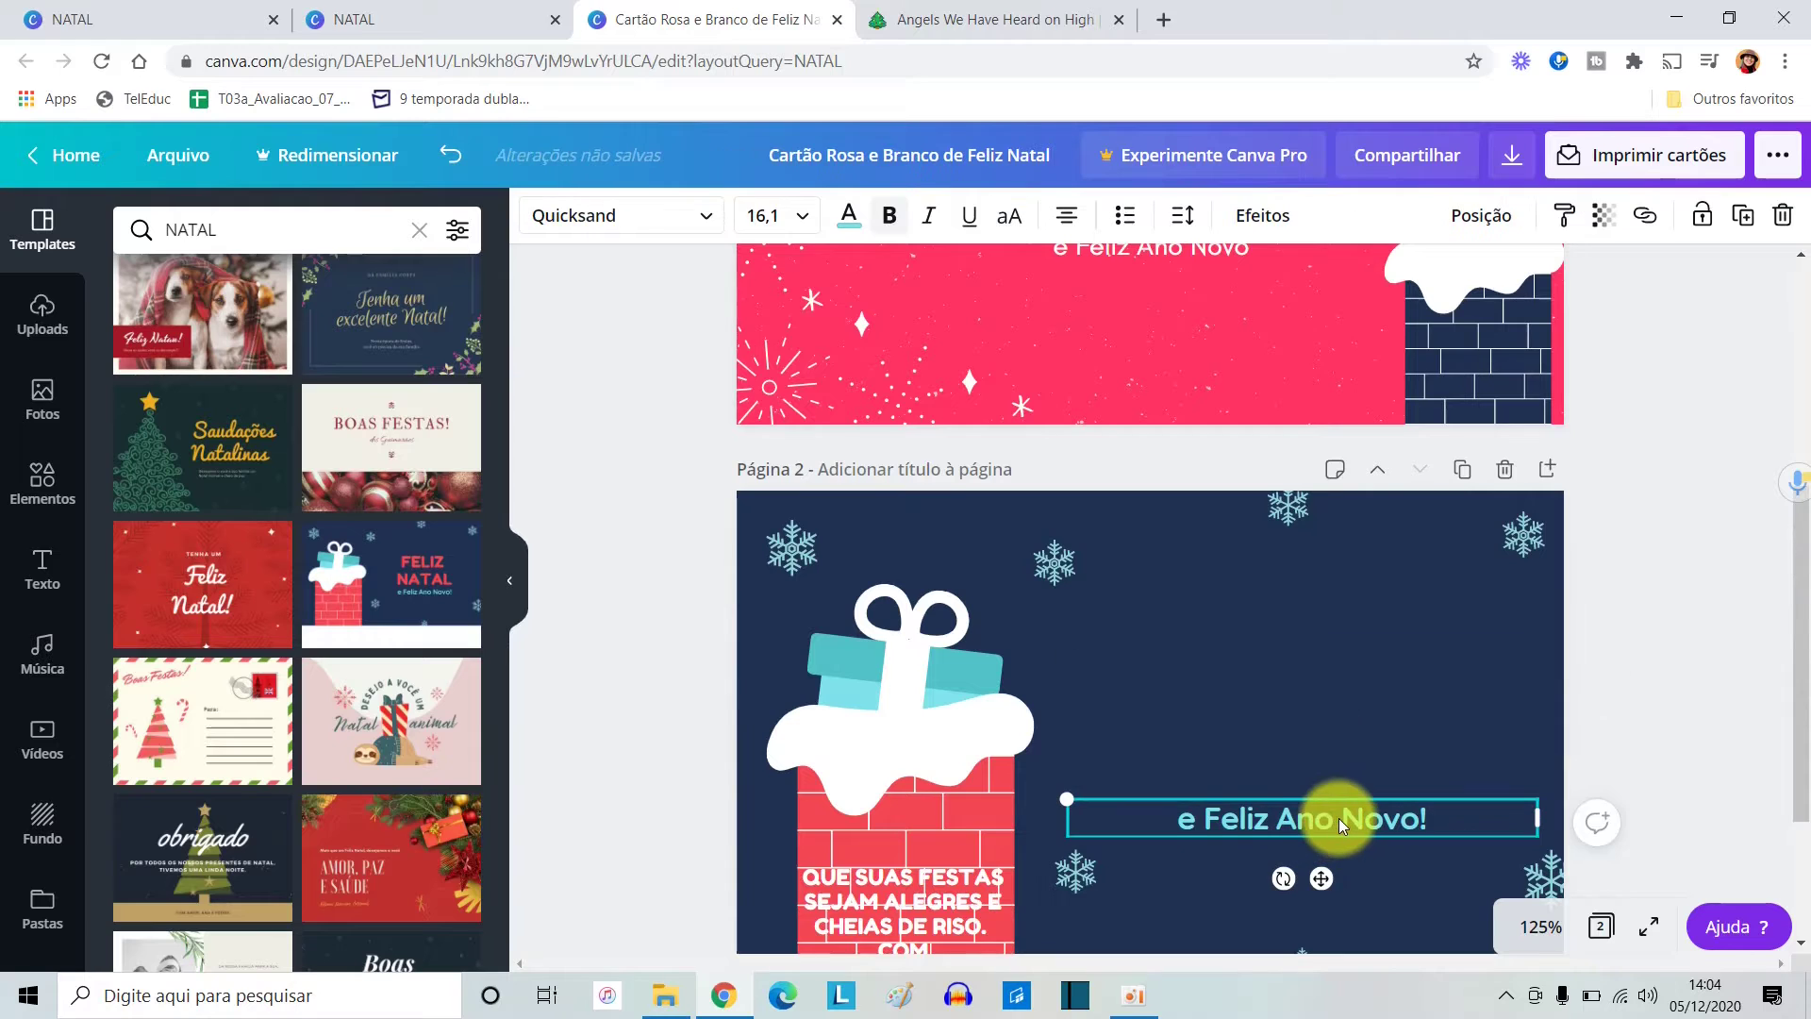
Remove the "e Feliz Ano Novo!" line from page 2.
{"action": "scroll", "coordinate": [1339, 817], "scroll_direction": "up", "scroll_amount": 1}
{"action": "scroll", "coordinate": [1338, 818], "scroll_direction": "down", "scroll_amount": 3}
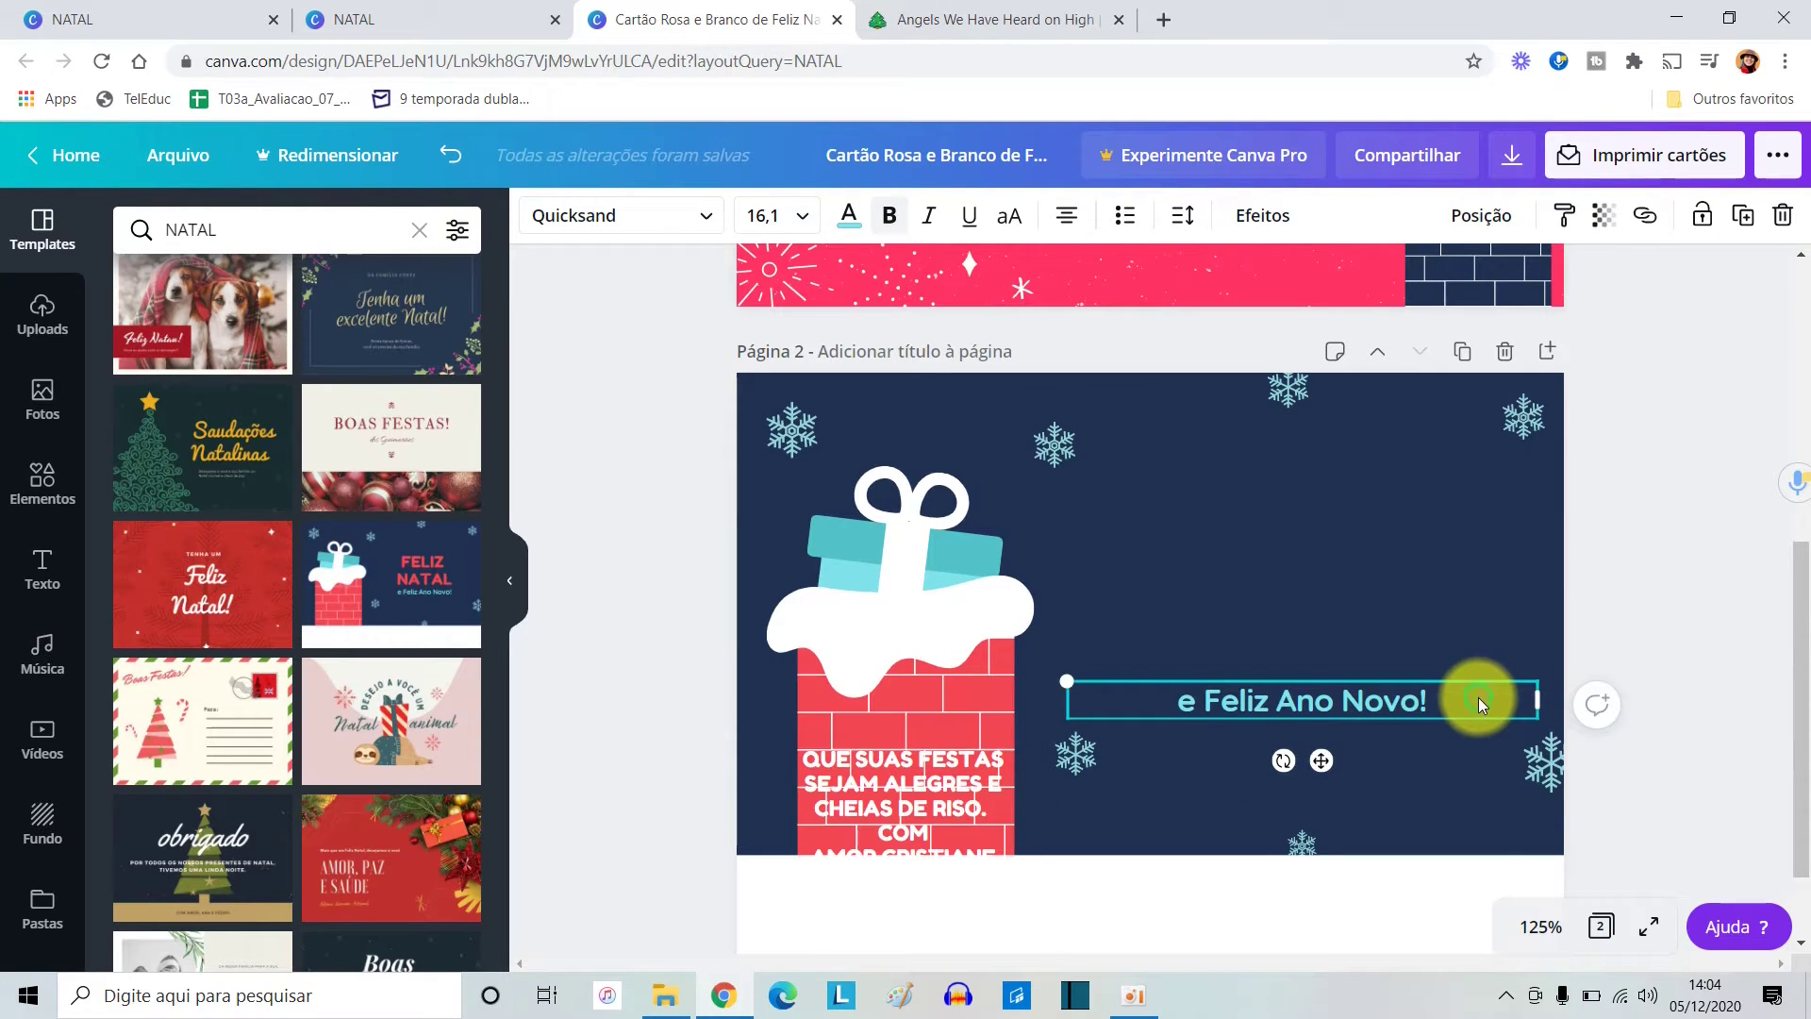
{"action": "left_click_drag", "start_coordinate": [1456, 709], "coordinate": [1084, 702]}
{"action": "key", "text": "BackSpace"}
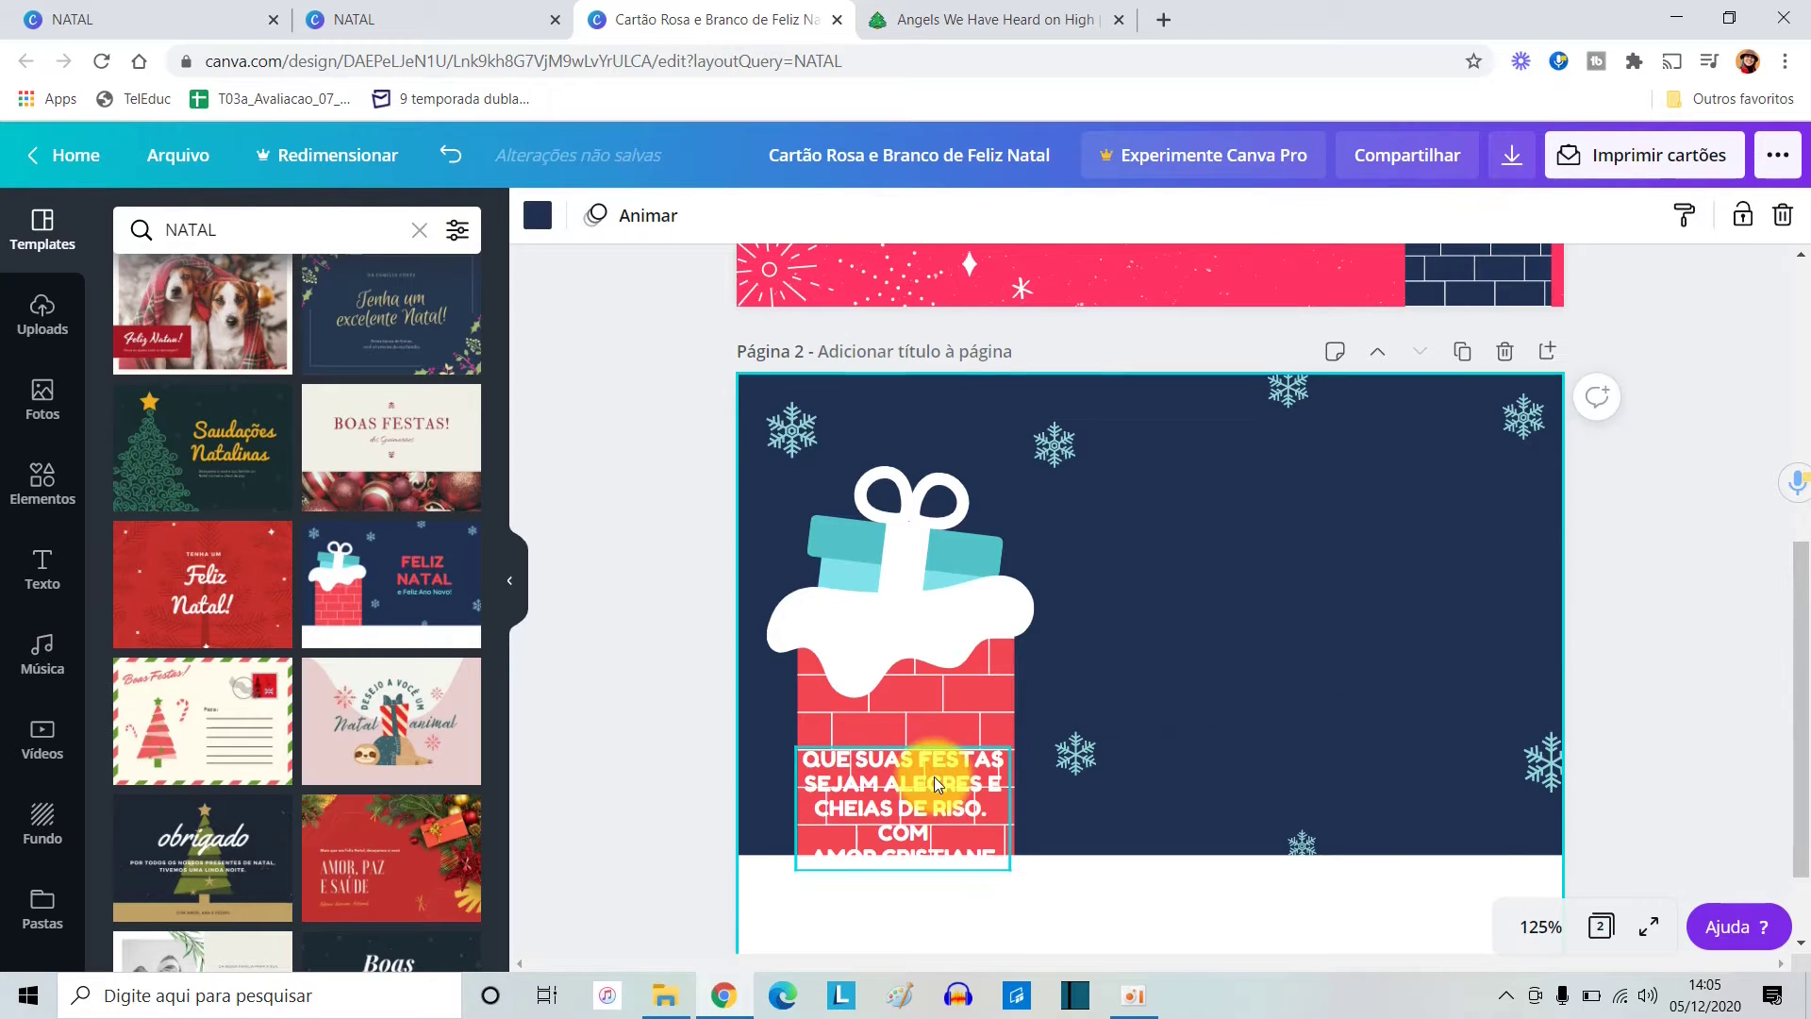
Move the greeting and signature text off the chimney into the empty navy area of page 2 and narrow its box to about 7.6 wide.
{"action": "left_click_drag", "start_coordinate": [981, 760], "coordinate": [1325, 592]}
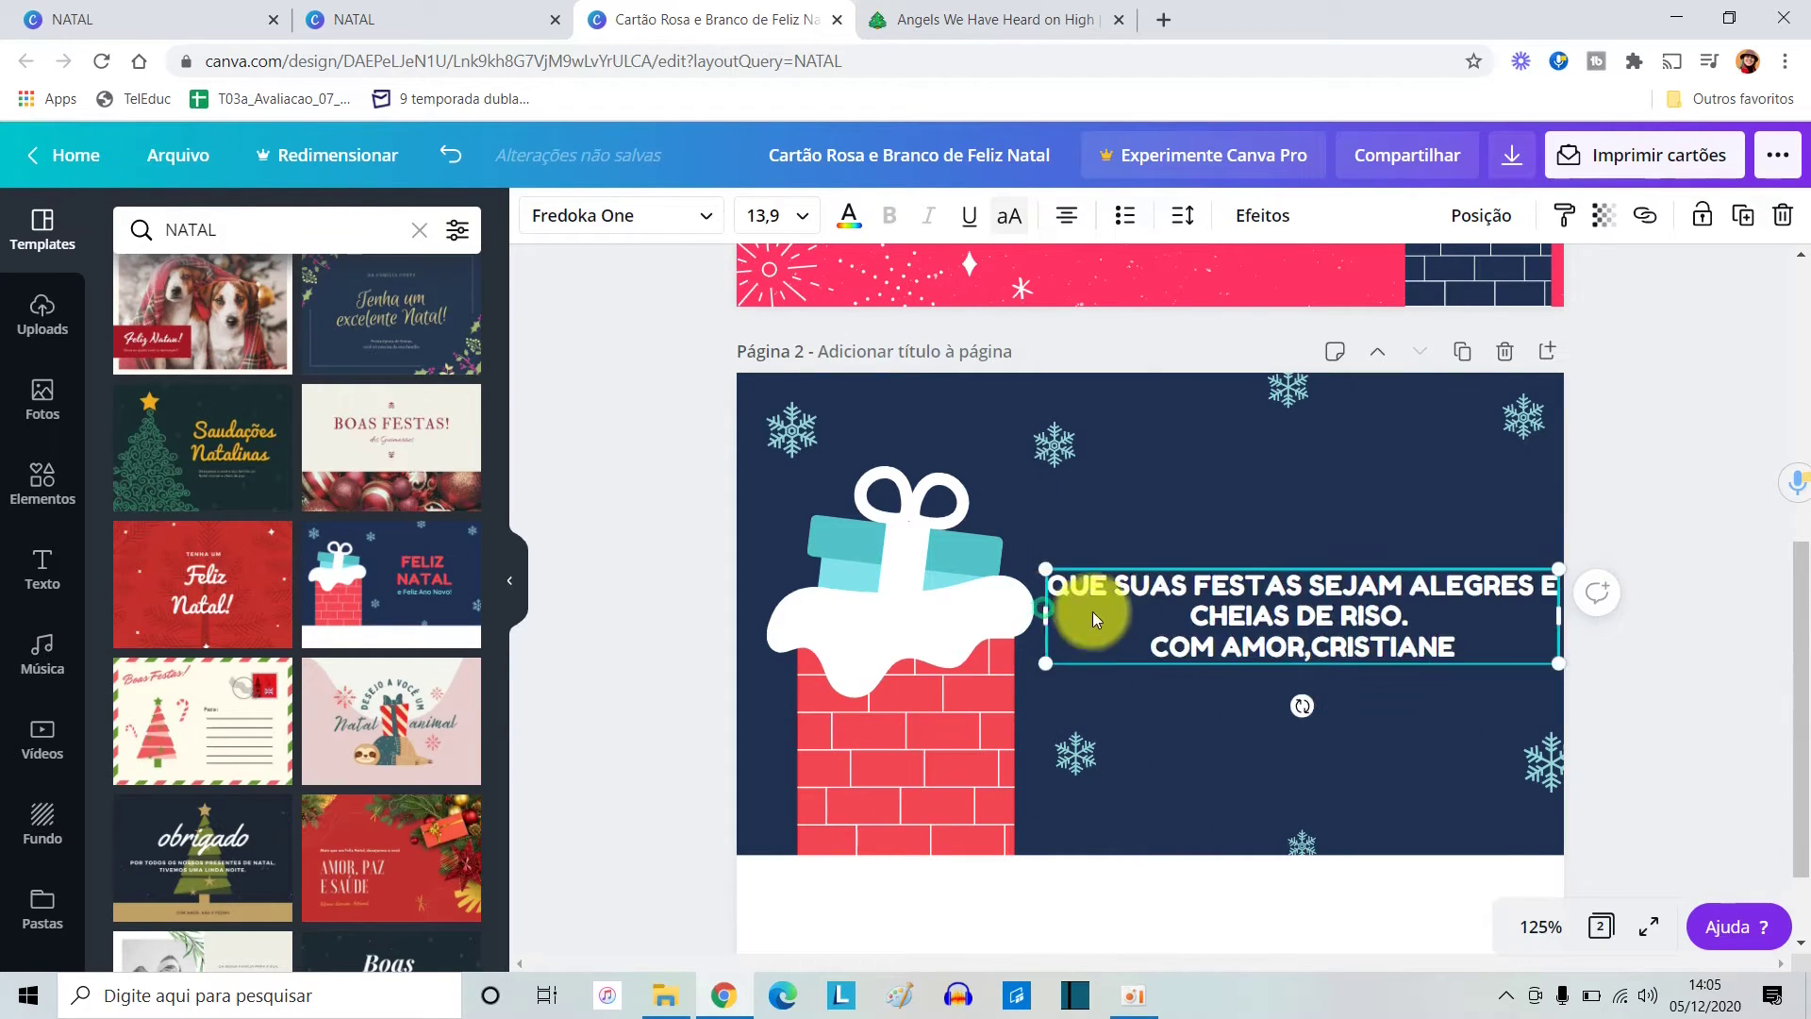
{"action": "left_click_drag", "start_coordinate": [1046, 613], "coordinate": [1128, 611]}
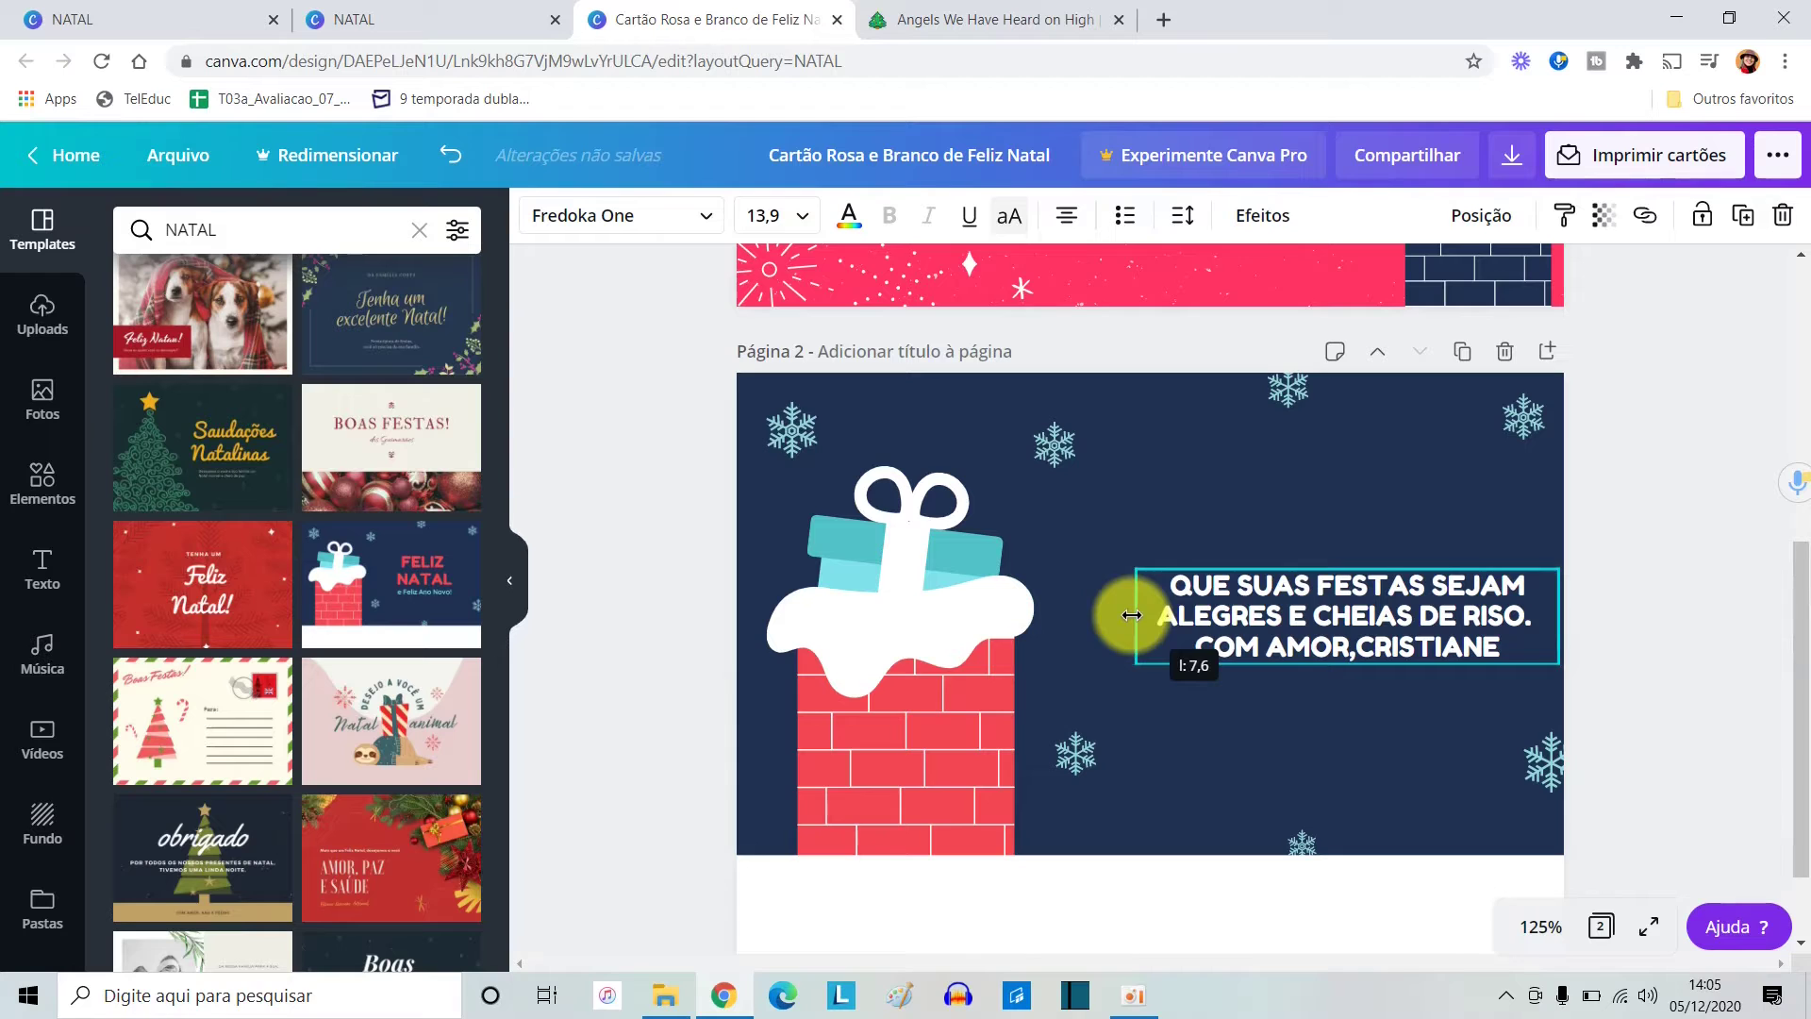
{"action": "left_click_drag", "start_coordinate": [1313, 600], "coordinate": [1265, 614]}
{"action": "scroll", "coordinate": [1172, 472], "scroll_direction": "up", "scroll_amount": 3}
{"action": "scroll", "coordinate": [1209, 523], "scroll_direction": "down", "scroll_amount": 5}
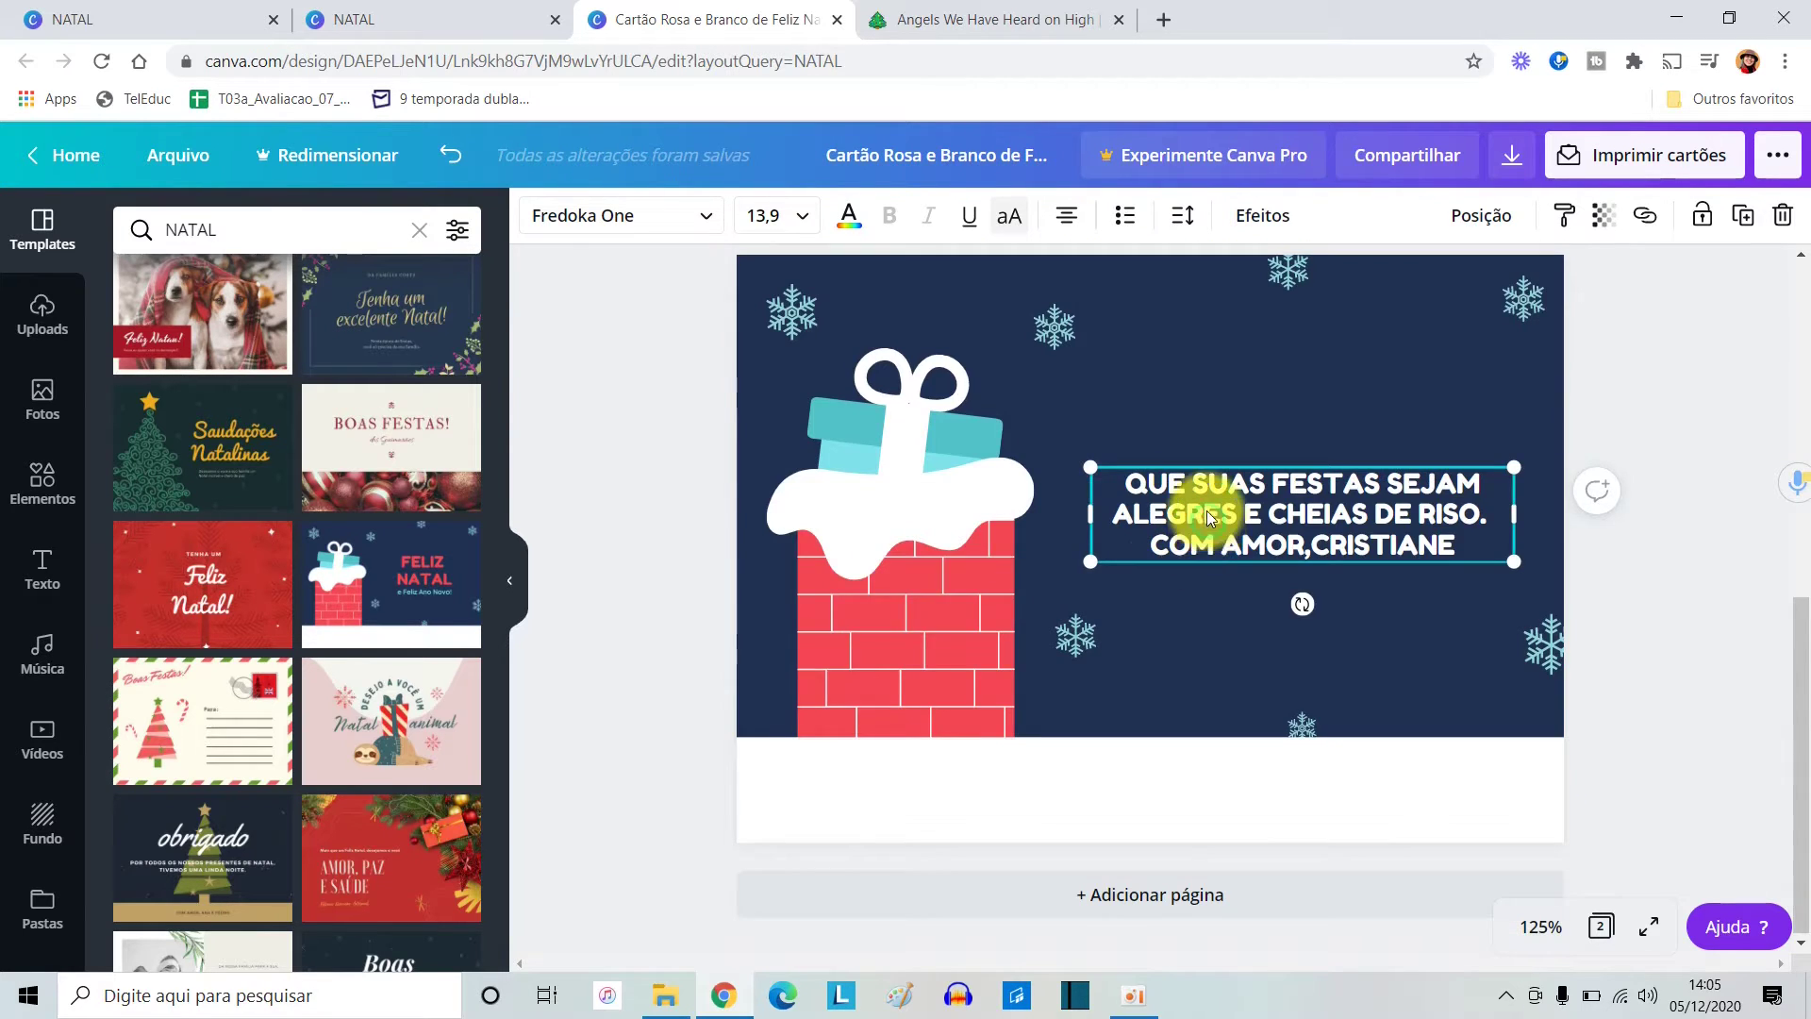
Check the font of "Feliz Natal!" on page 1 and apply the same Yellowtail font to the greeting text on page 2.
{"action": "scroll", "coordinate": [1207, 513], "scroll_direction": "up", "scroll_amount": 5}
{"action": "left_click", "coordinate": [1145, 404]}
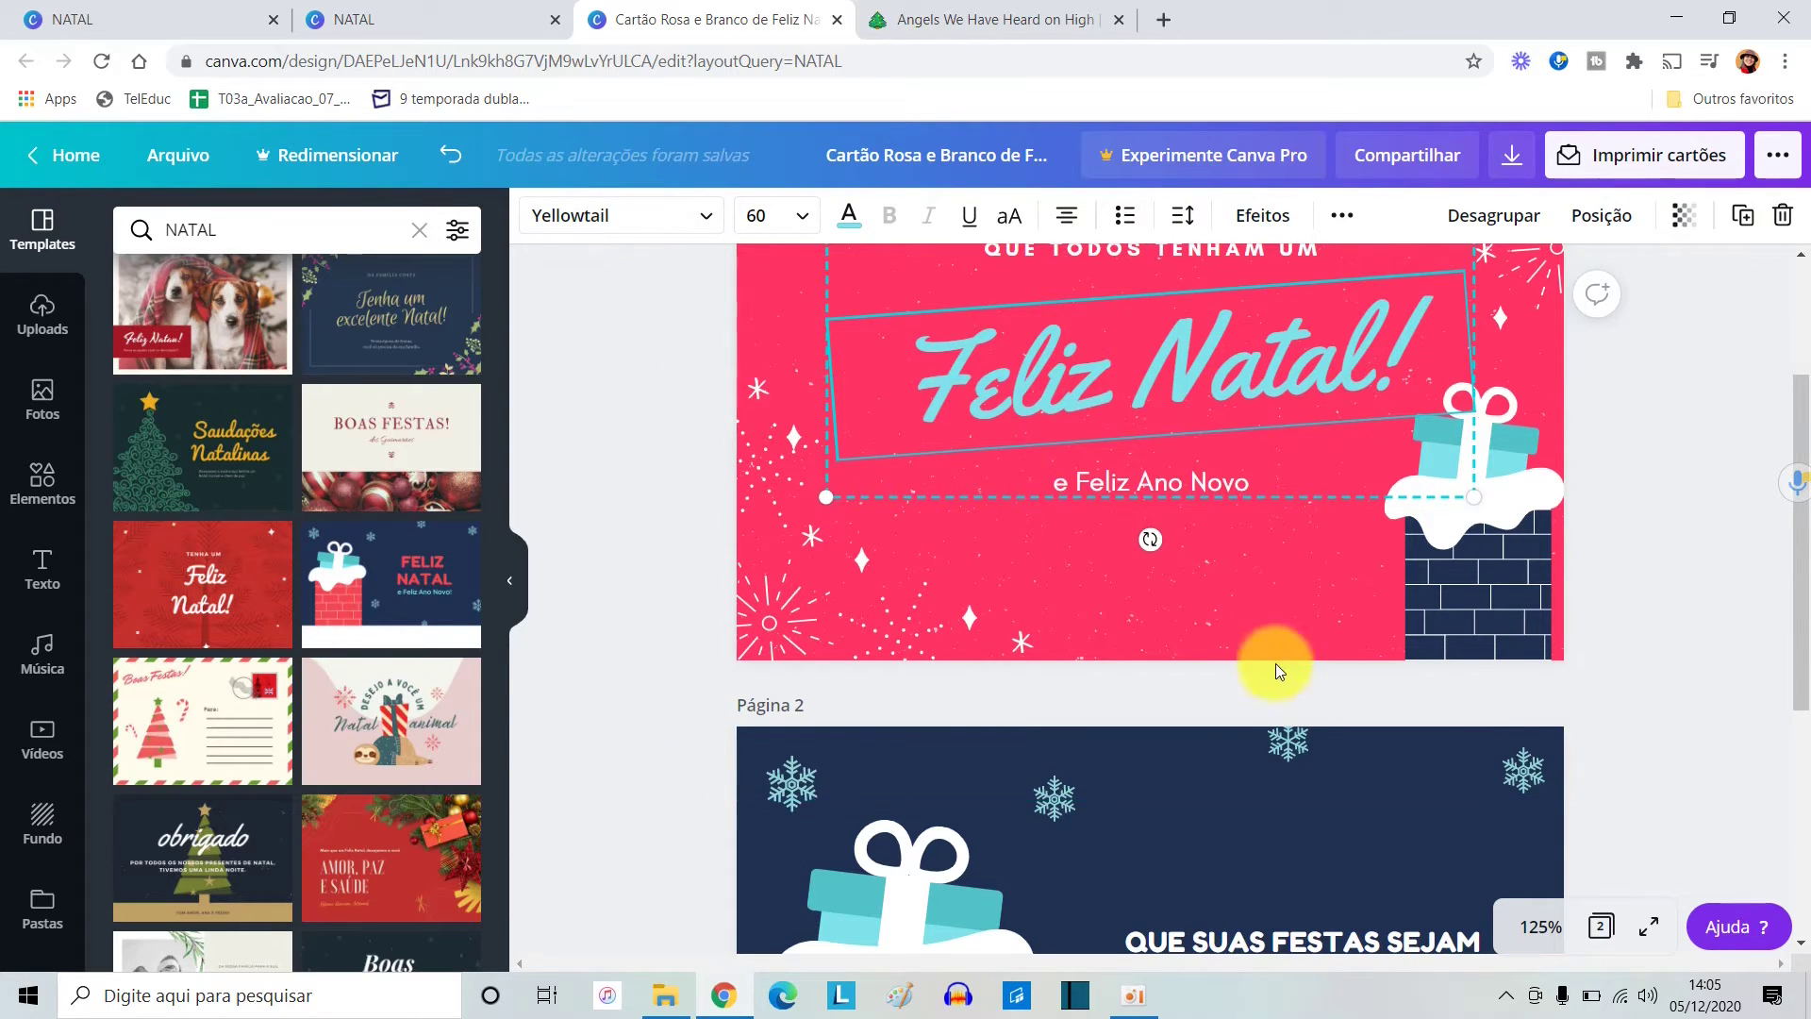
{"action": "scroll", "coordinate": [1278, 660], "scroll_direction": "down", "scroll_amount": 4}
{"action": "left_click", "coordinate": [1257, 630]}
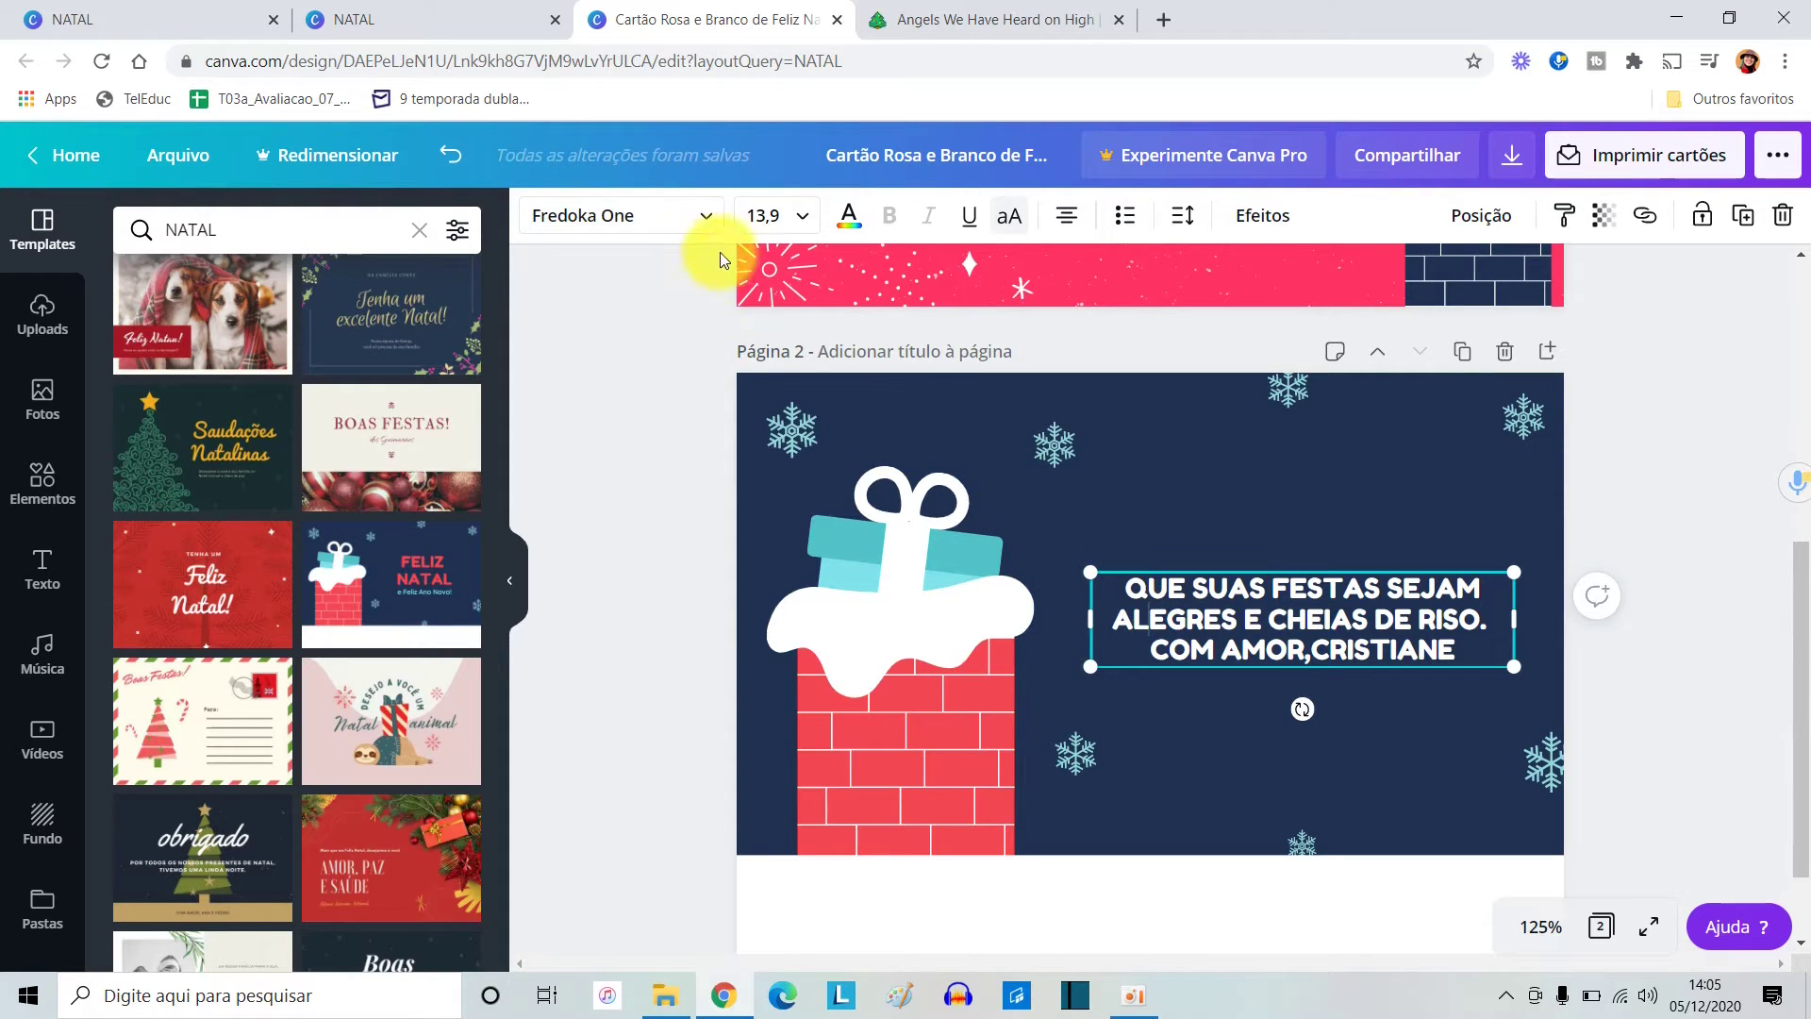
{"action": "left_click", "coordinate": [700, 218]}
{"action": "left_click", "coordinate": [337, 232]}
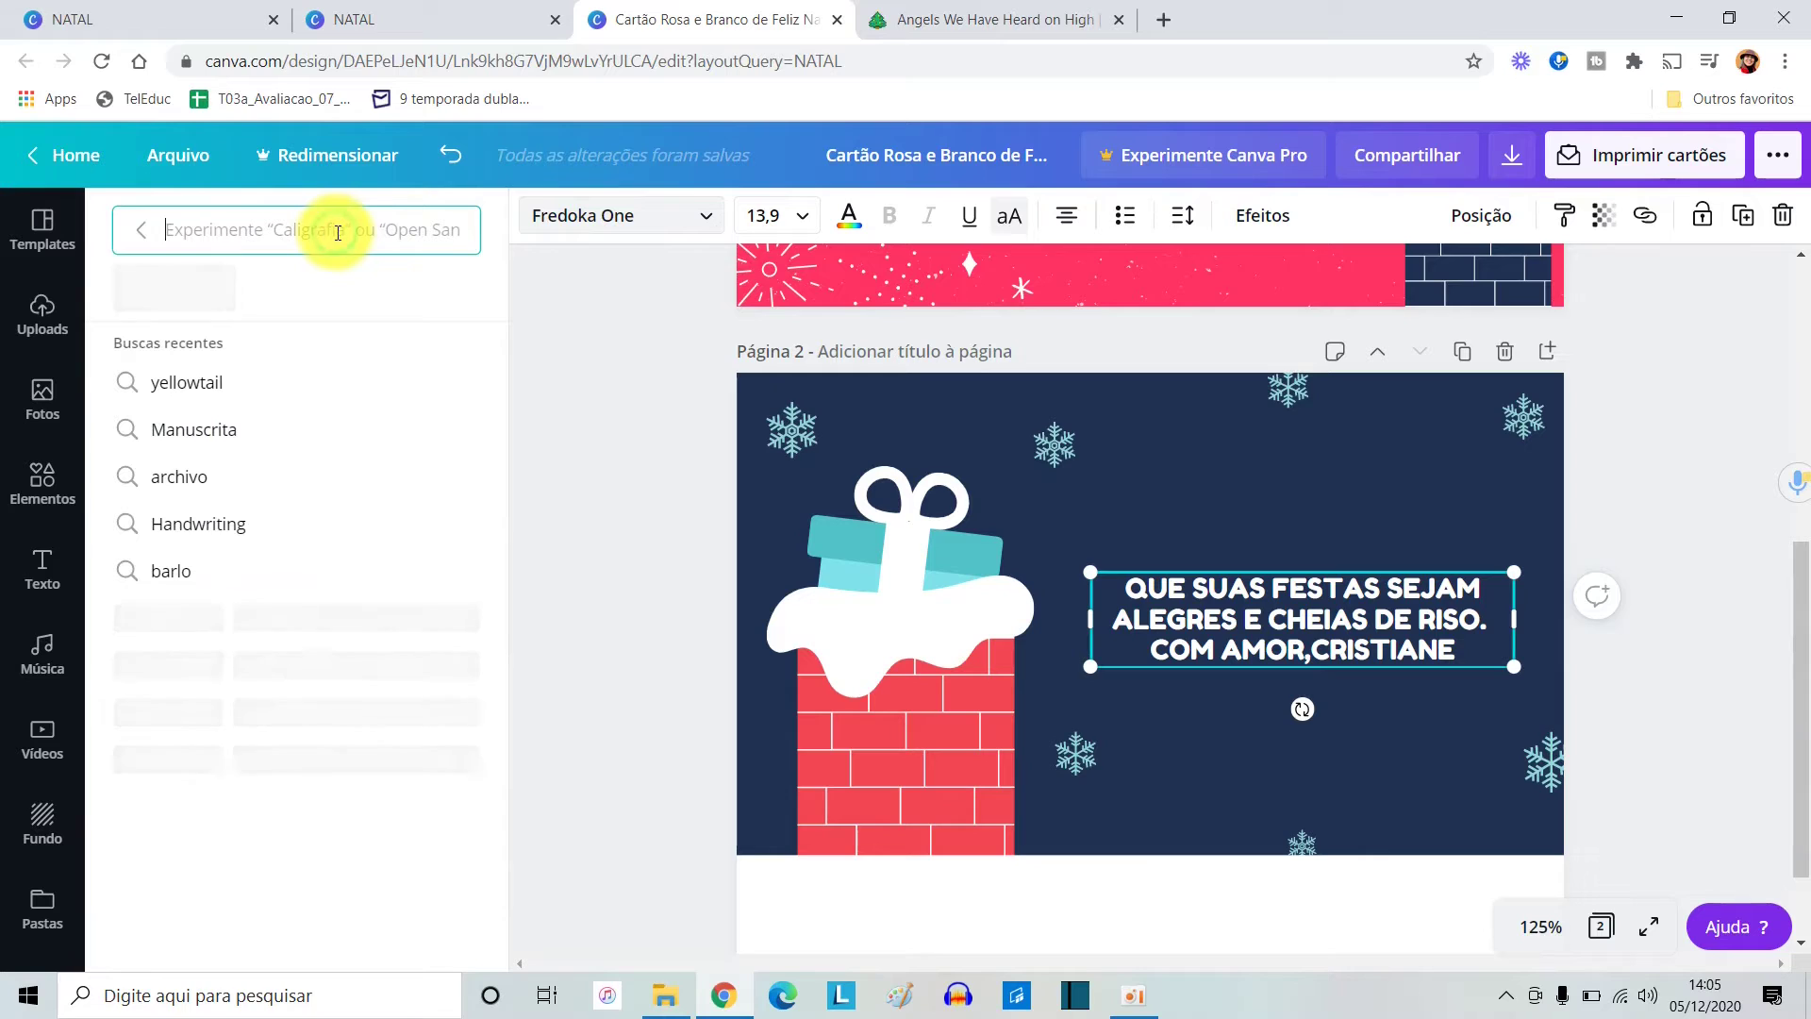
{"action": "type", "text": "yellowtail"}
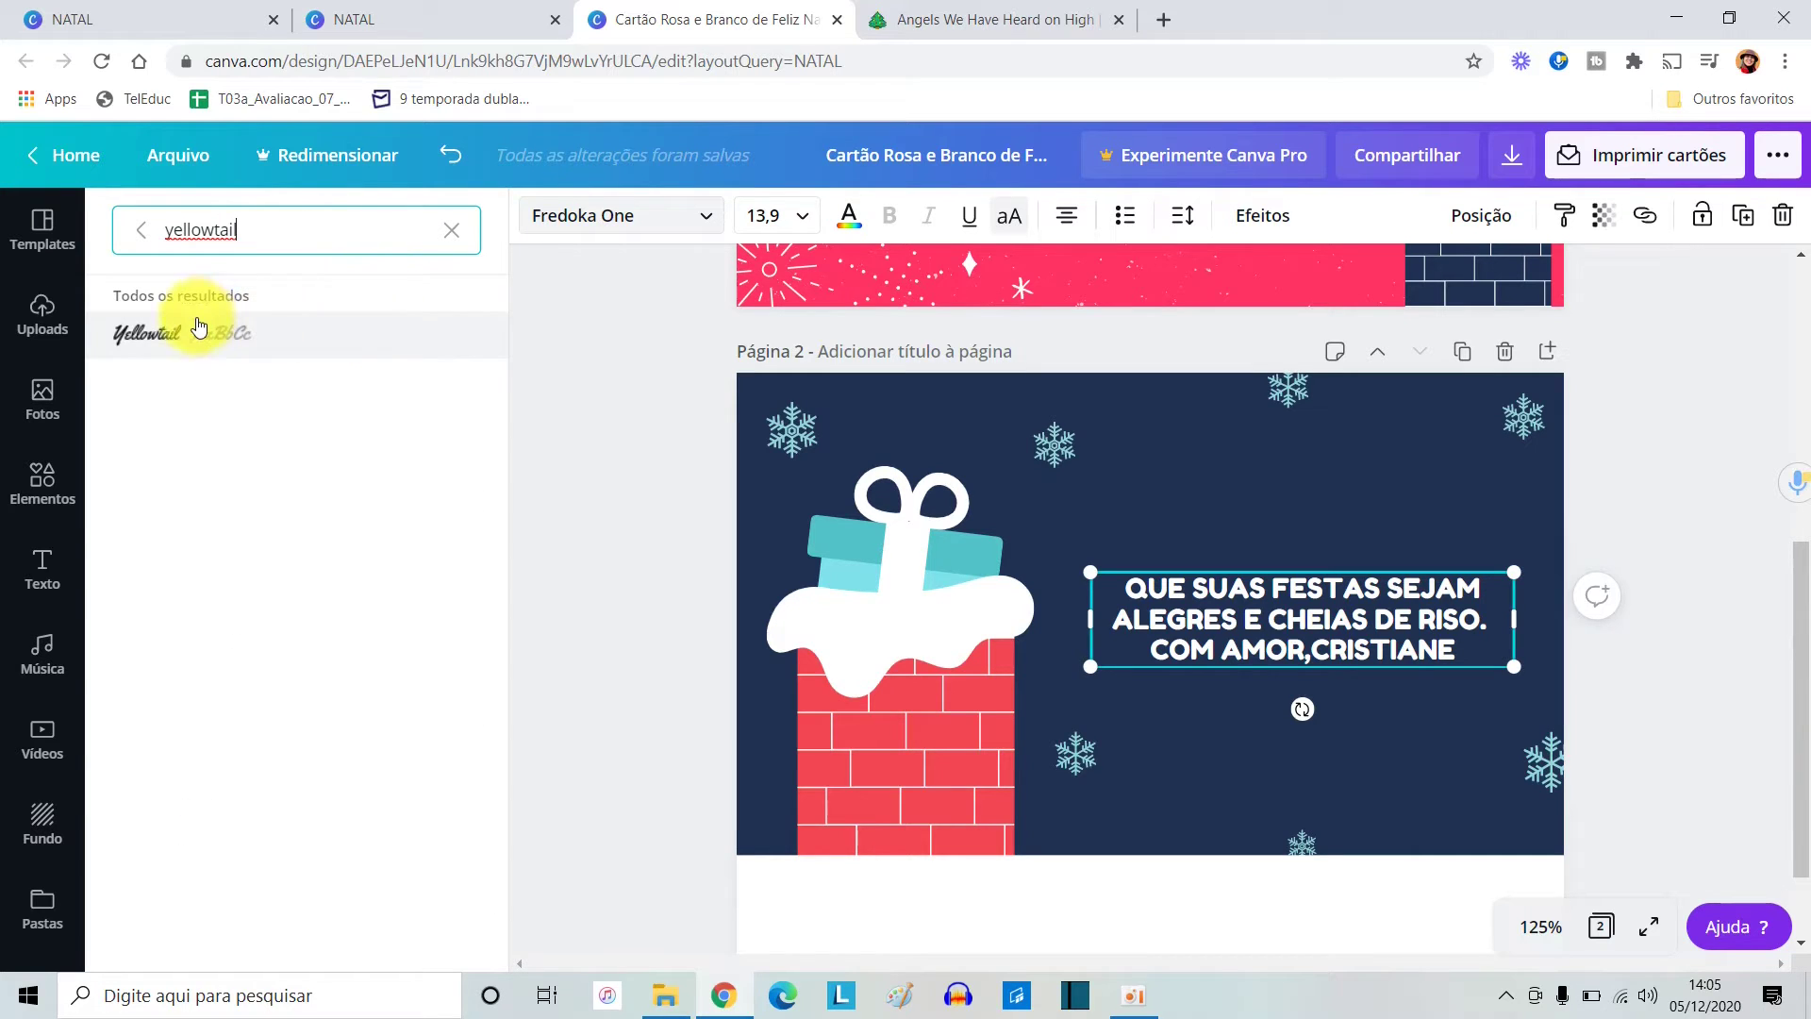
{"action": "left_click", "coordinate": [196, 333]}
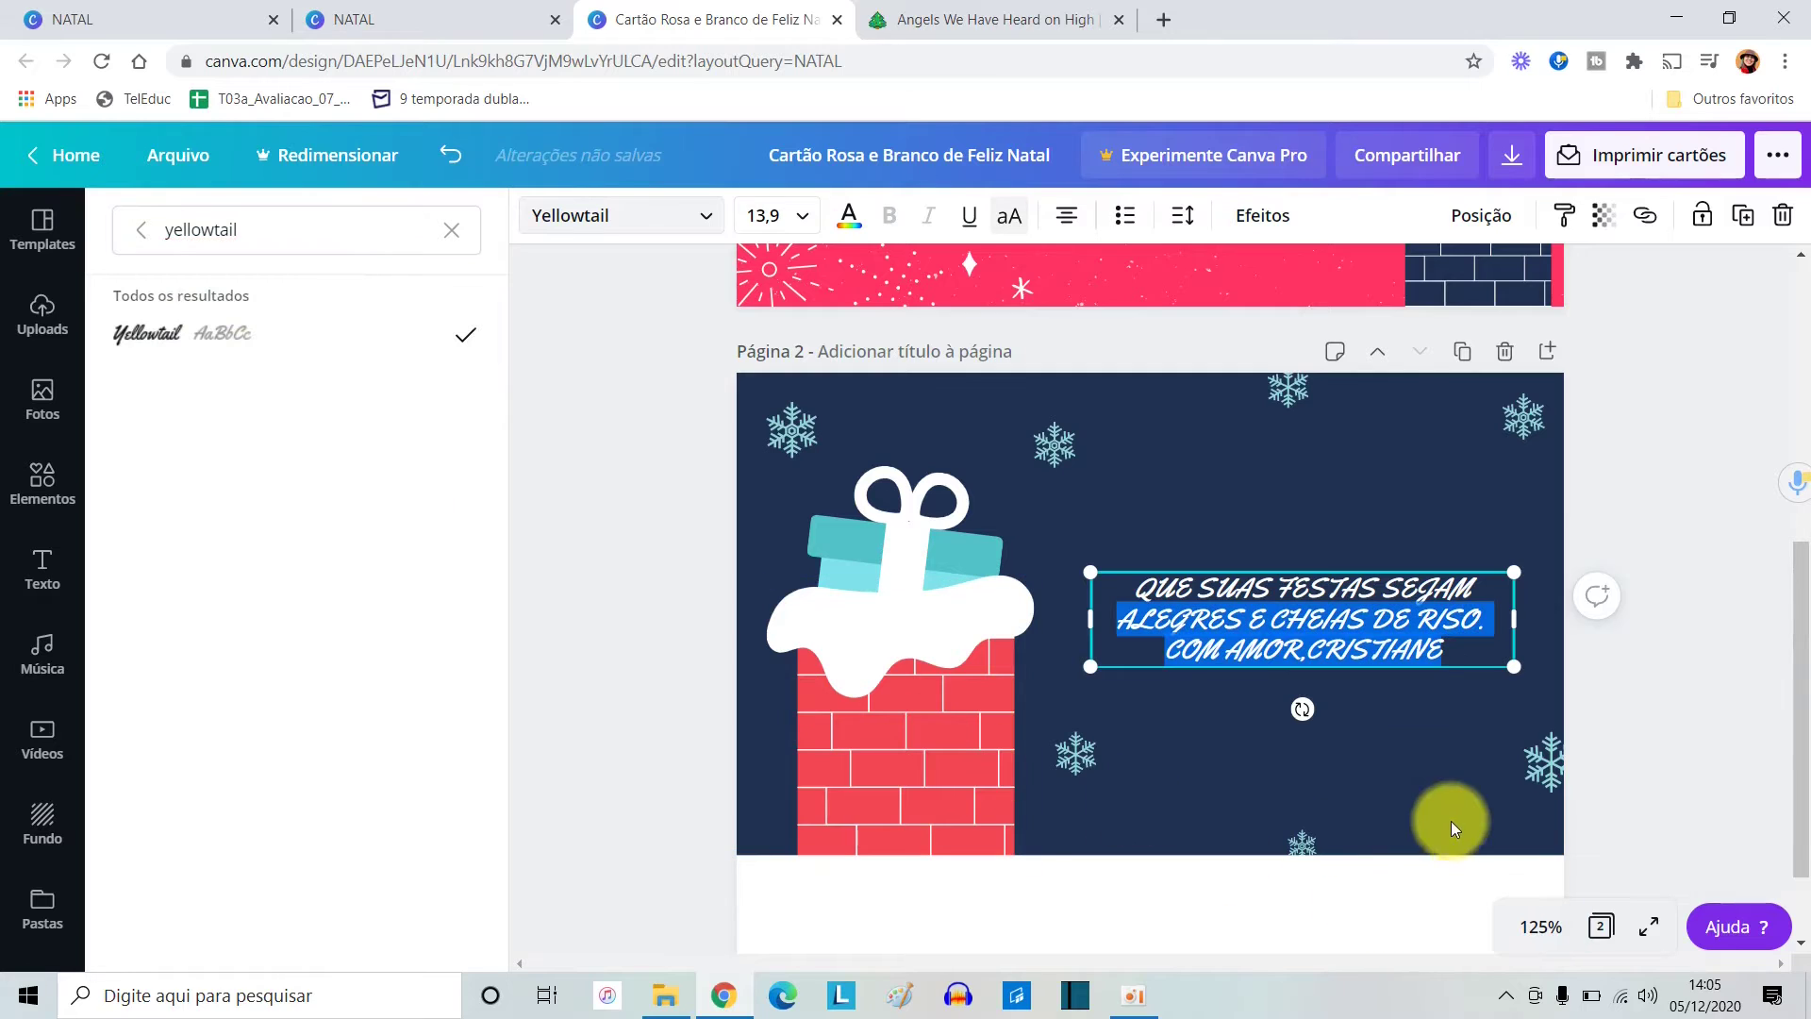
{"action": "left_click", "coordinate": [1445, 768]}
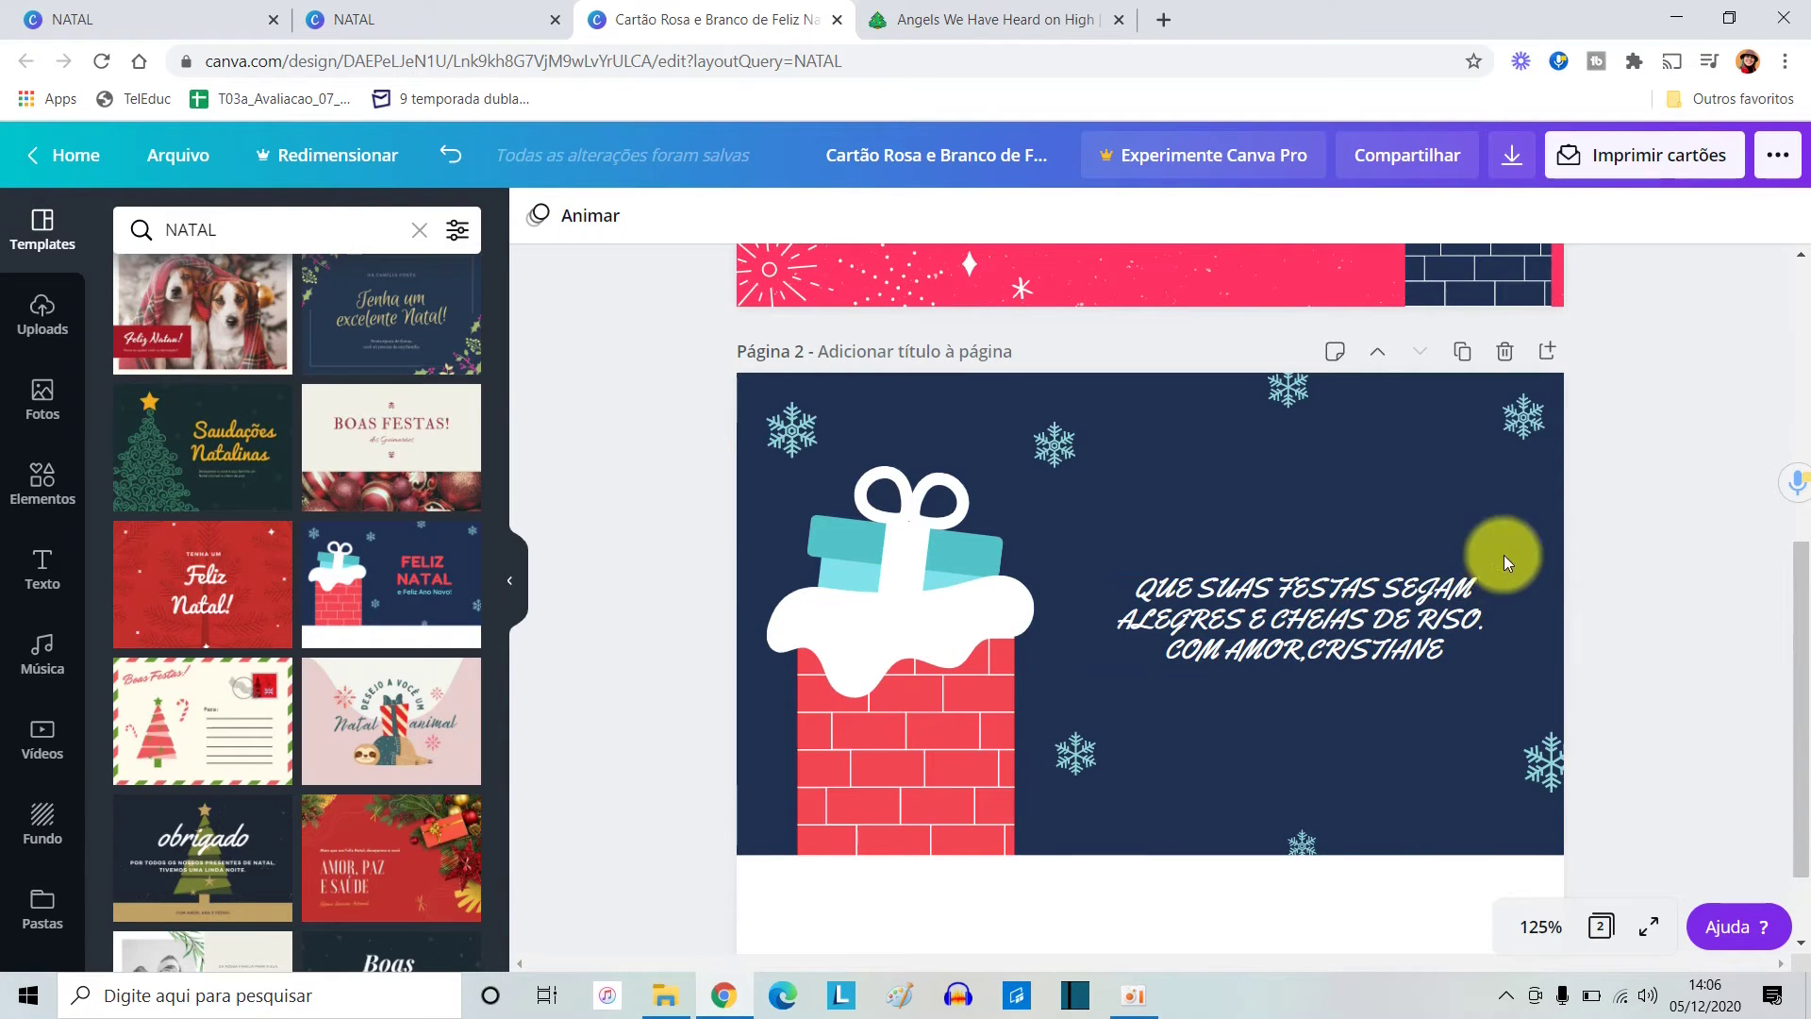
Enlarge the greeting text on page 2 to font size 15.5 and centre it in the space beside the chimney.
{"action": "left_click", "coordinate": [1426, 608]}
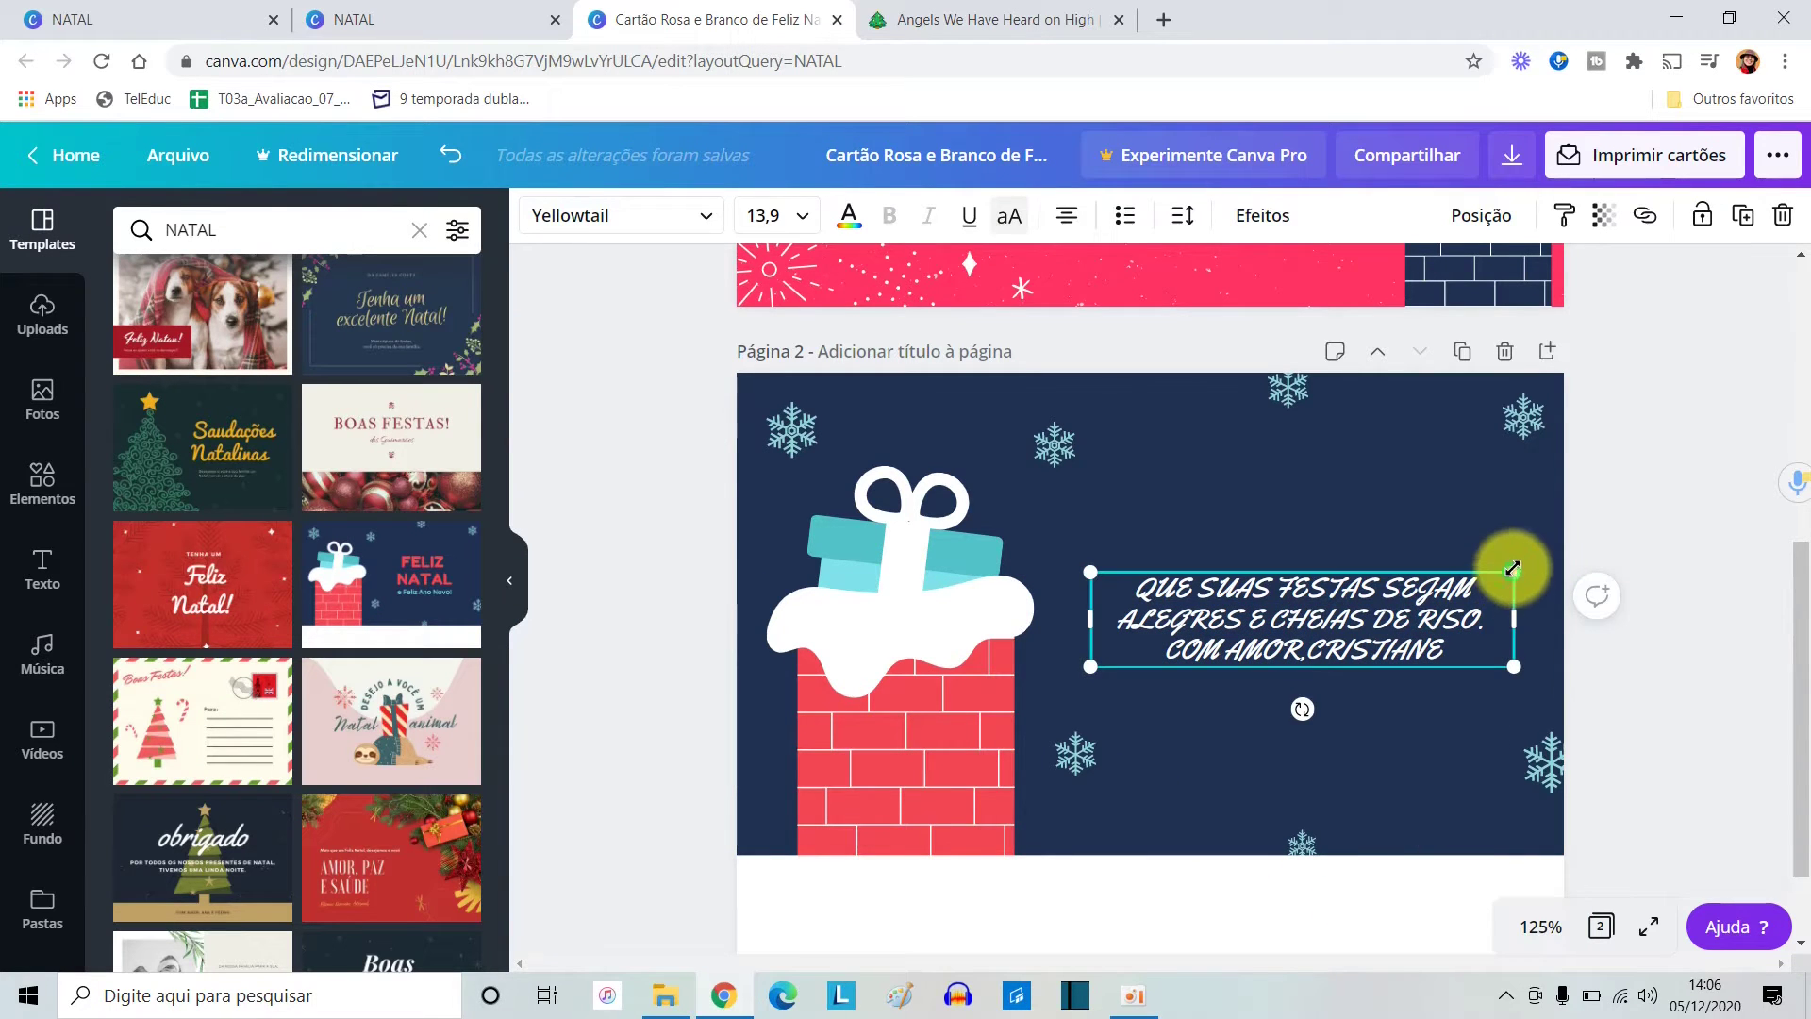
{"action": "left_click_drag", "start_coordinate": [1510, 570], "coordinate": [1555, 514]}
{"action": "left_click_drag", "start_coordinate": [1415, 619], "coordinate": [1392, 627]}
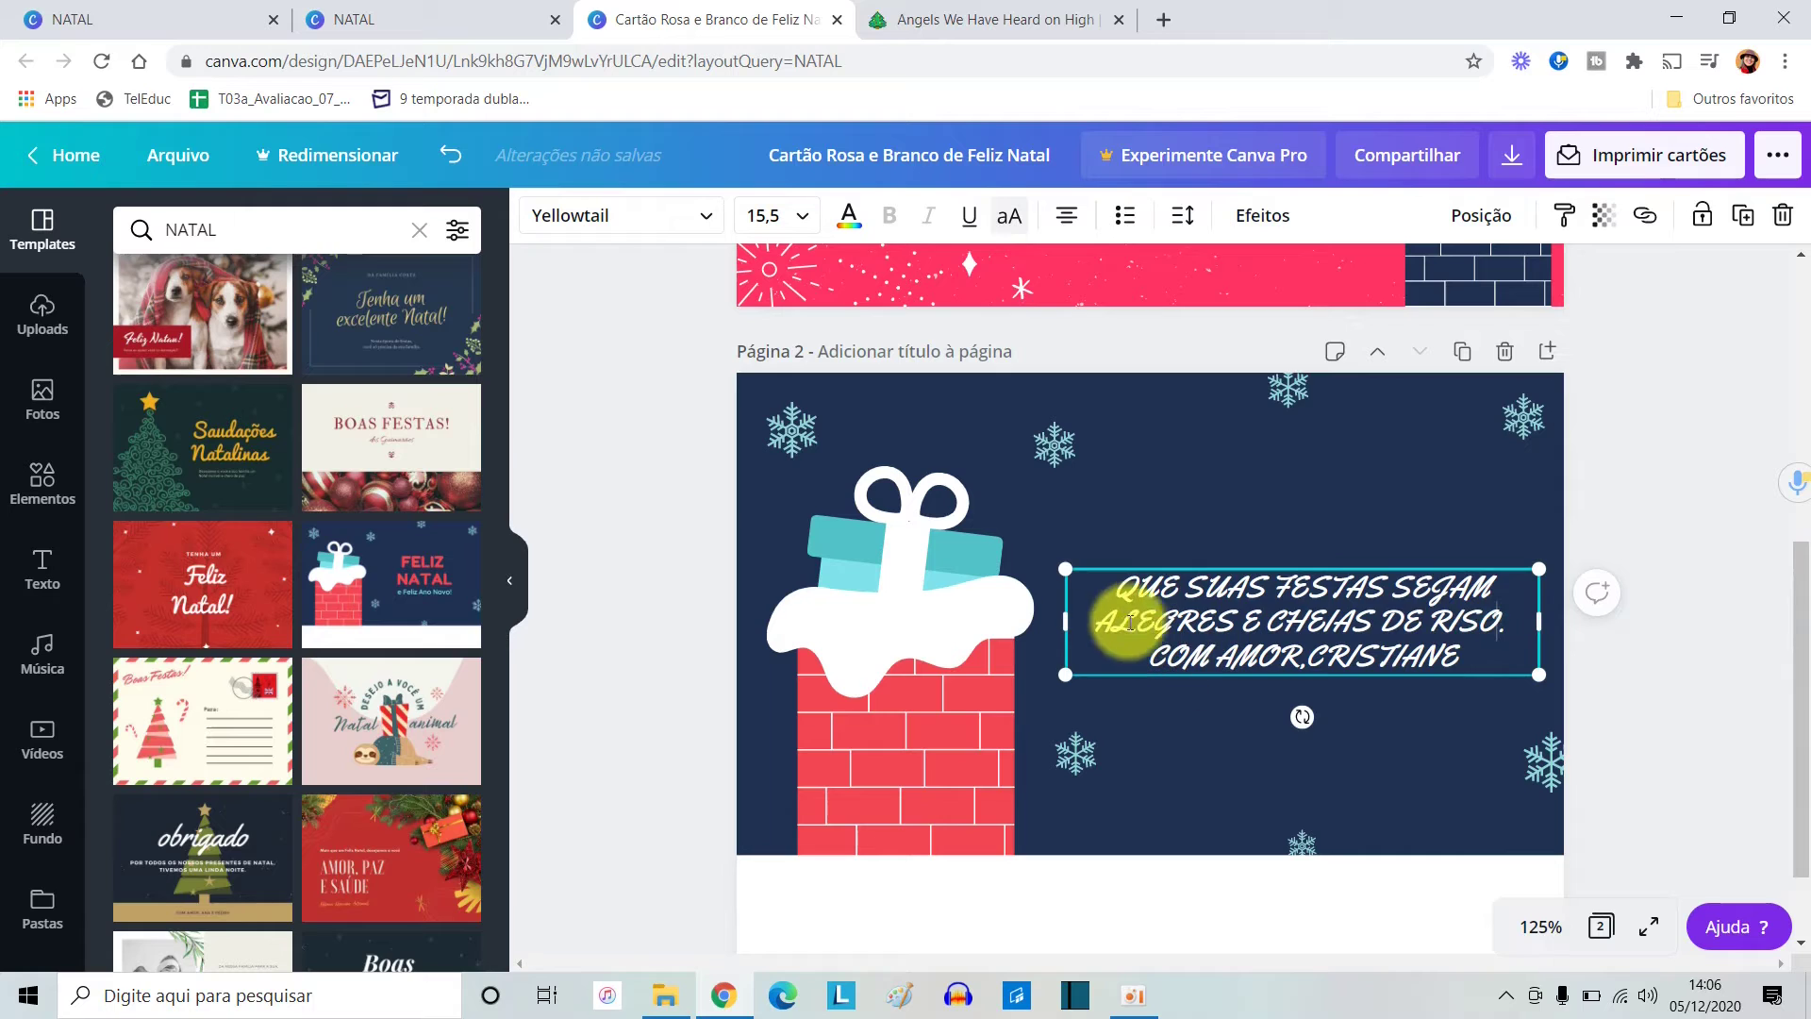
Recolour the whole greeting and signature text on page 2 light turquoise, matching "Feliz Natal!" on page 1.
{"action": "double_click", "coordinate": [1499, 644]}
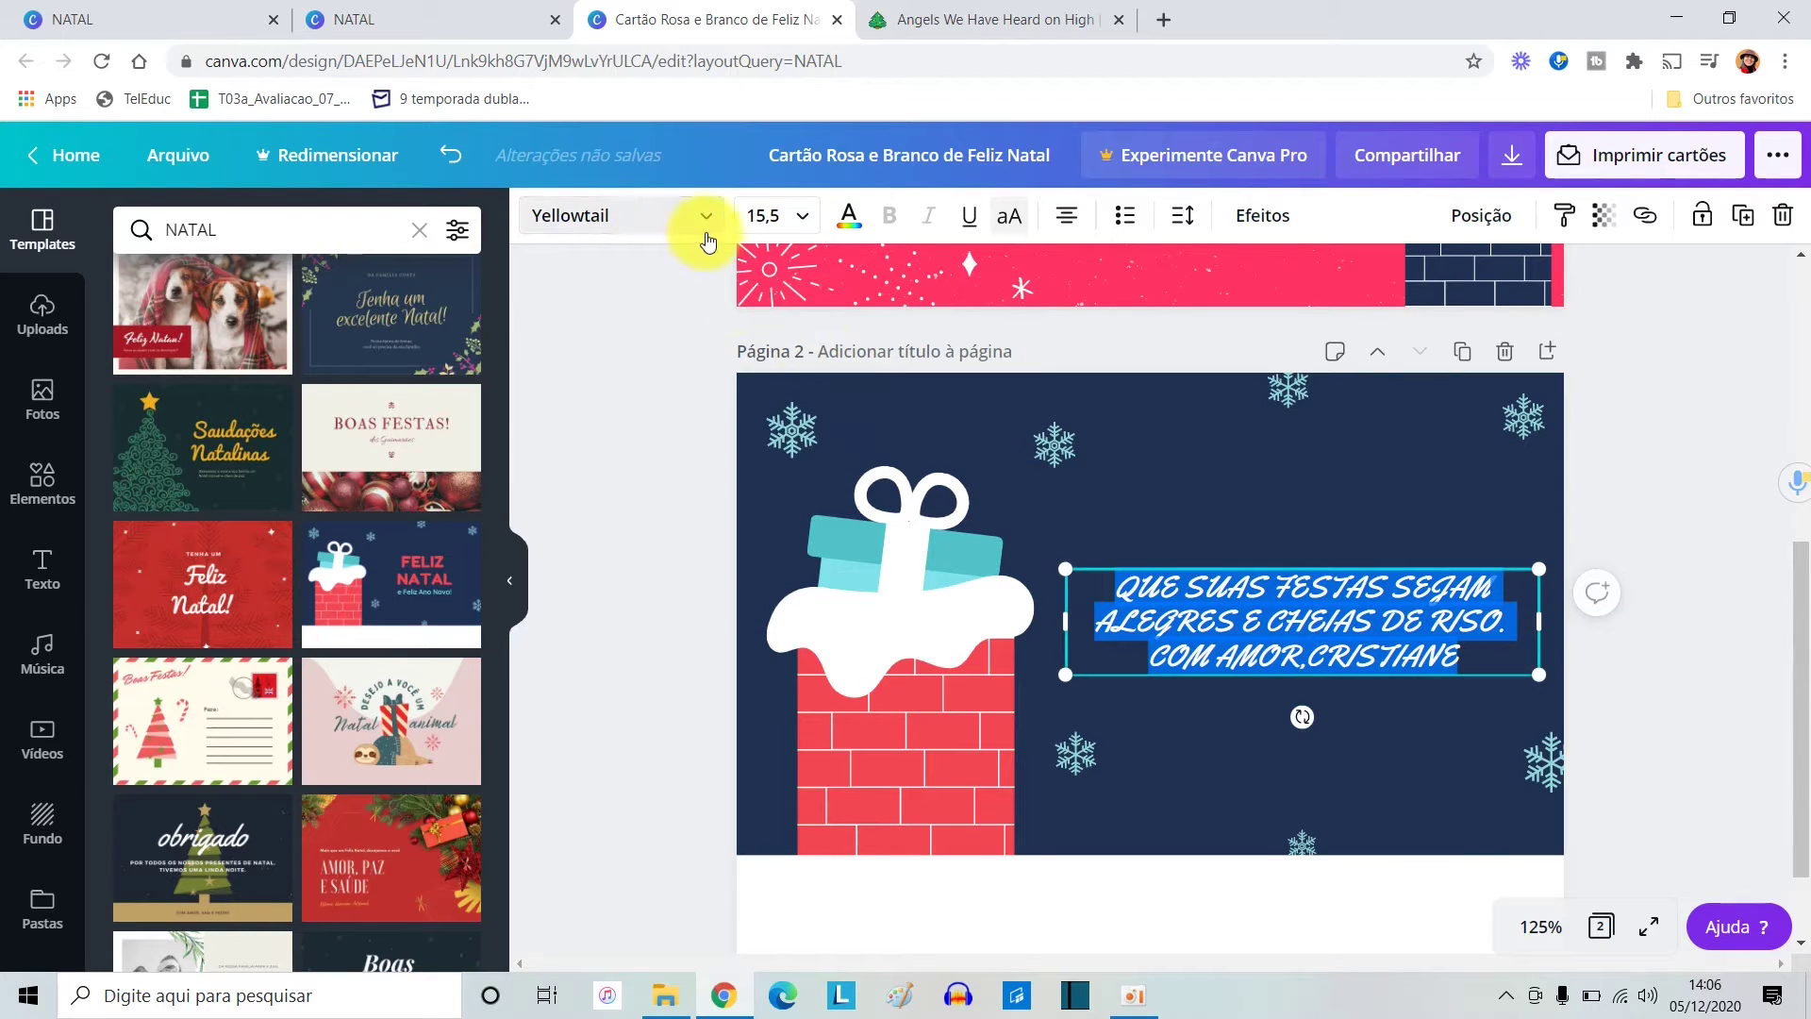
{"action": "left_click", "coordinate": [1739, 576]}
{"action": "scroll", "coordinate": [1739, 576], "scroll_direction": "up", "scroll_amount": 5}
{"action": "scroll", "coordinate": [1740, 575], "scroll_direction": "down", "scroll_amount": 6}
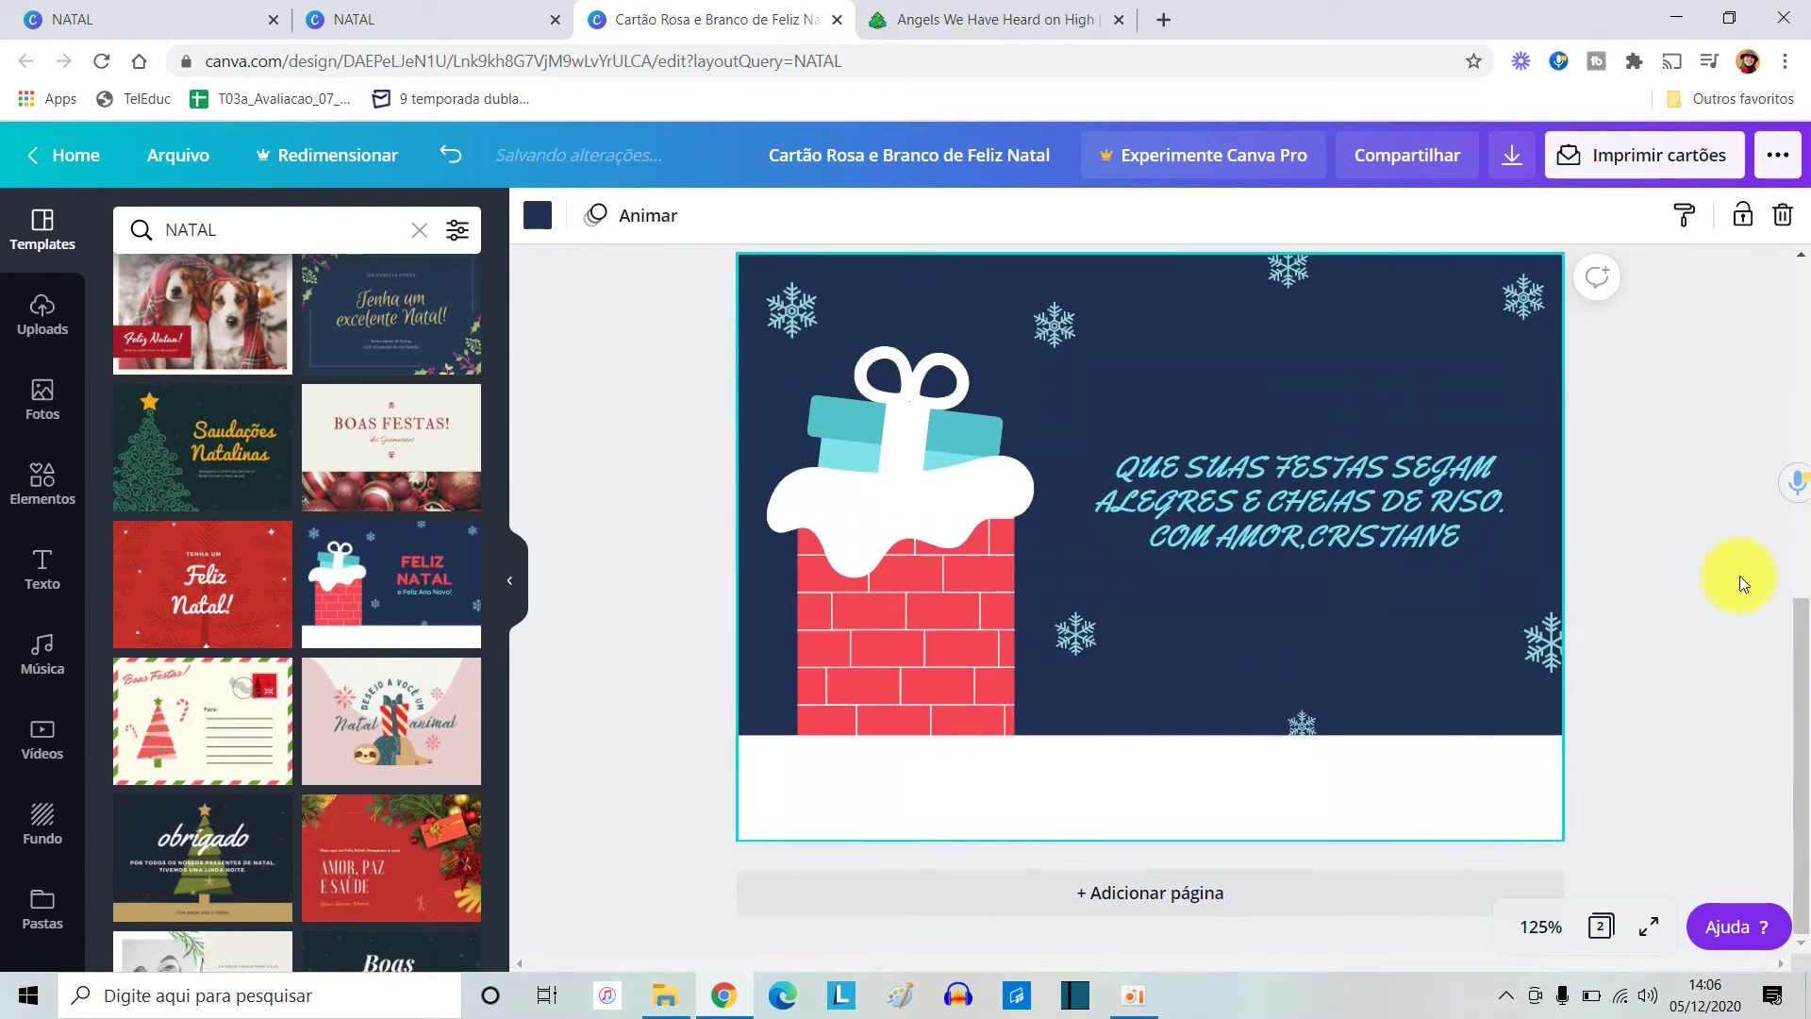
{"action": "scroll", "coordinate": [1739, 575], "scroll_direction": "up", "scroll_amount": 6}
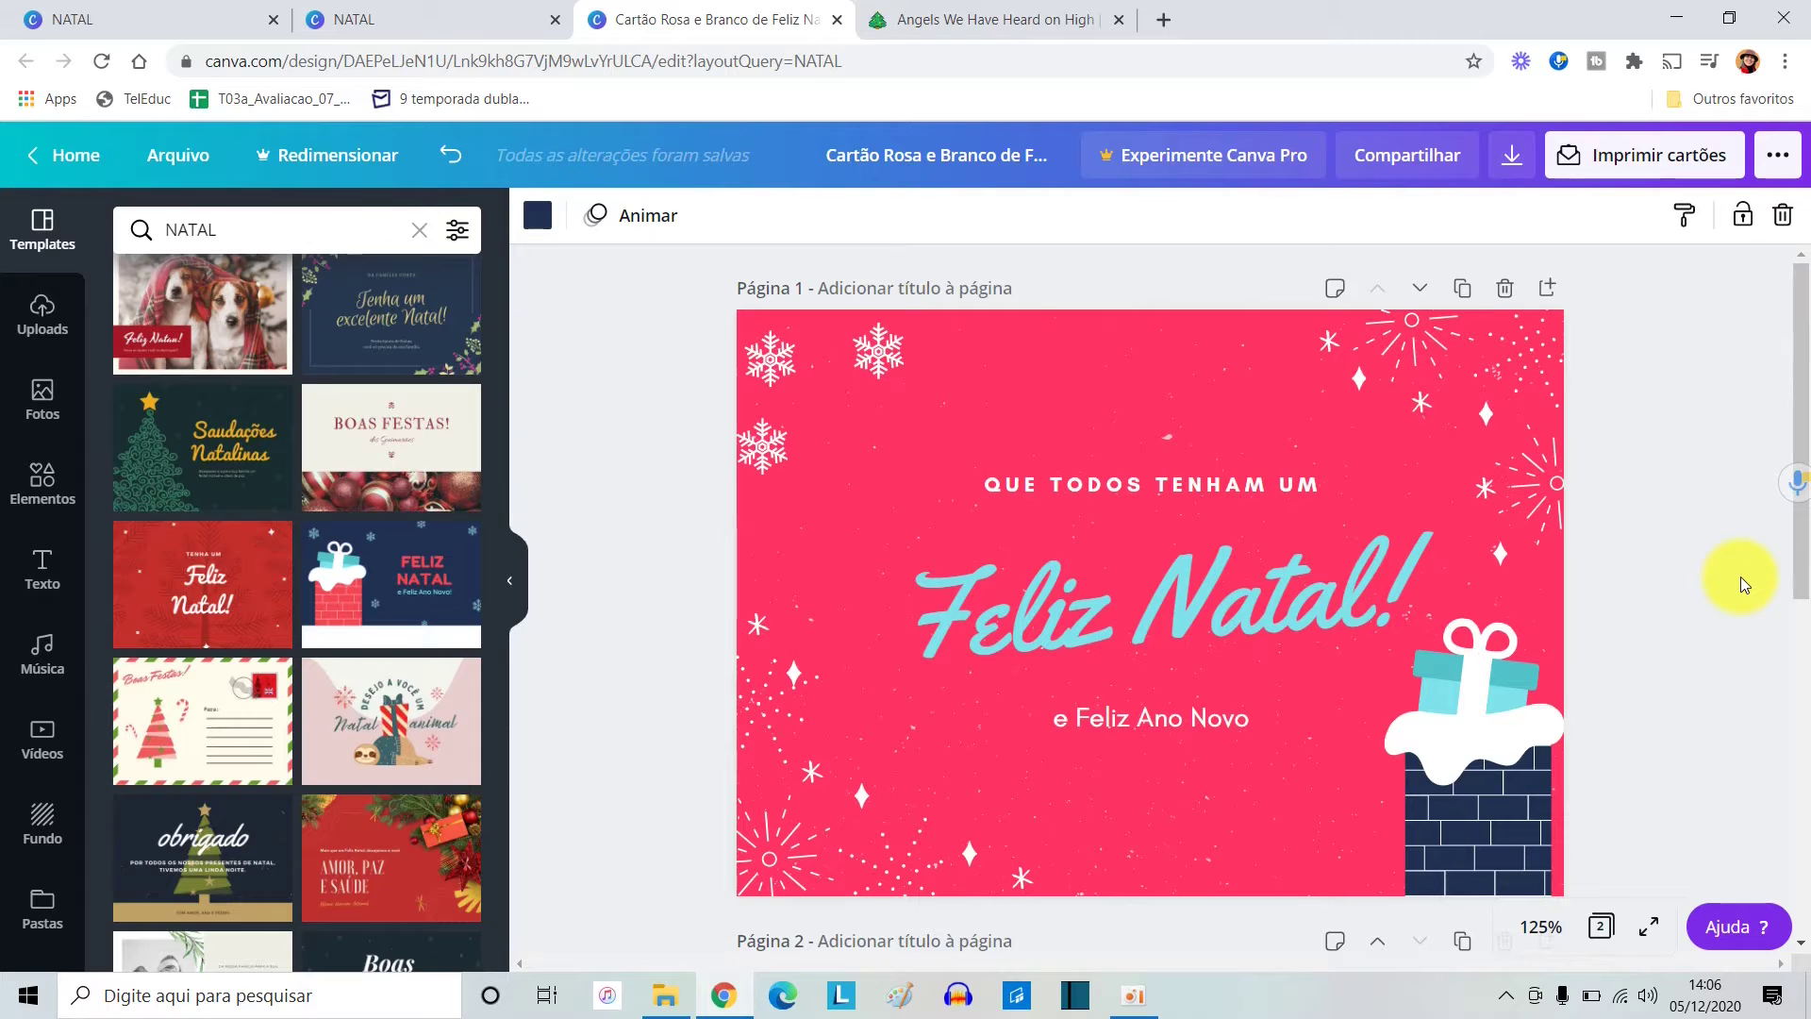
Apply the Ascender page animation to the card, including the navy page 2.
{"action": "scroll", "coordinate": [1740, 575], "scroll_direction": "down", "scroll_amount": 2}
{"action": "scroll", "coordinate": [1736, 583], "scroll_direction": "up", "scroll_amount": 2}
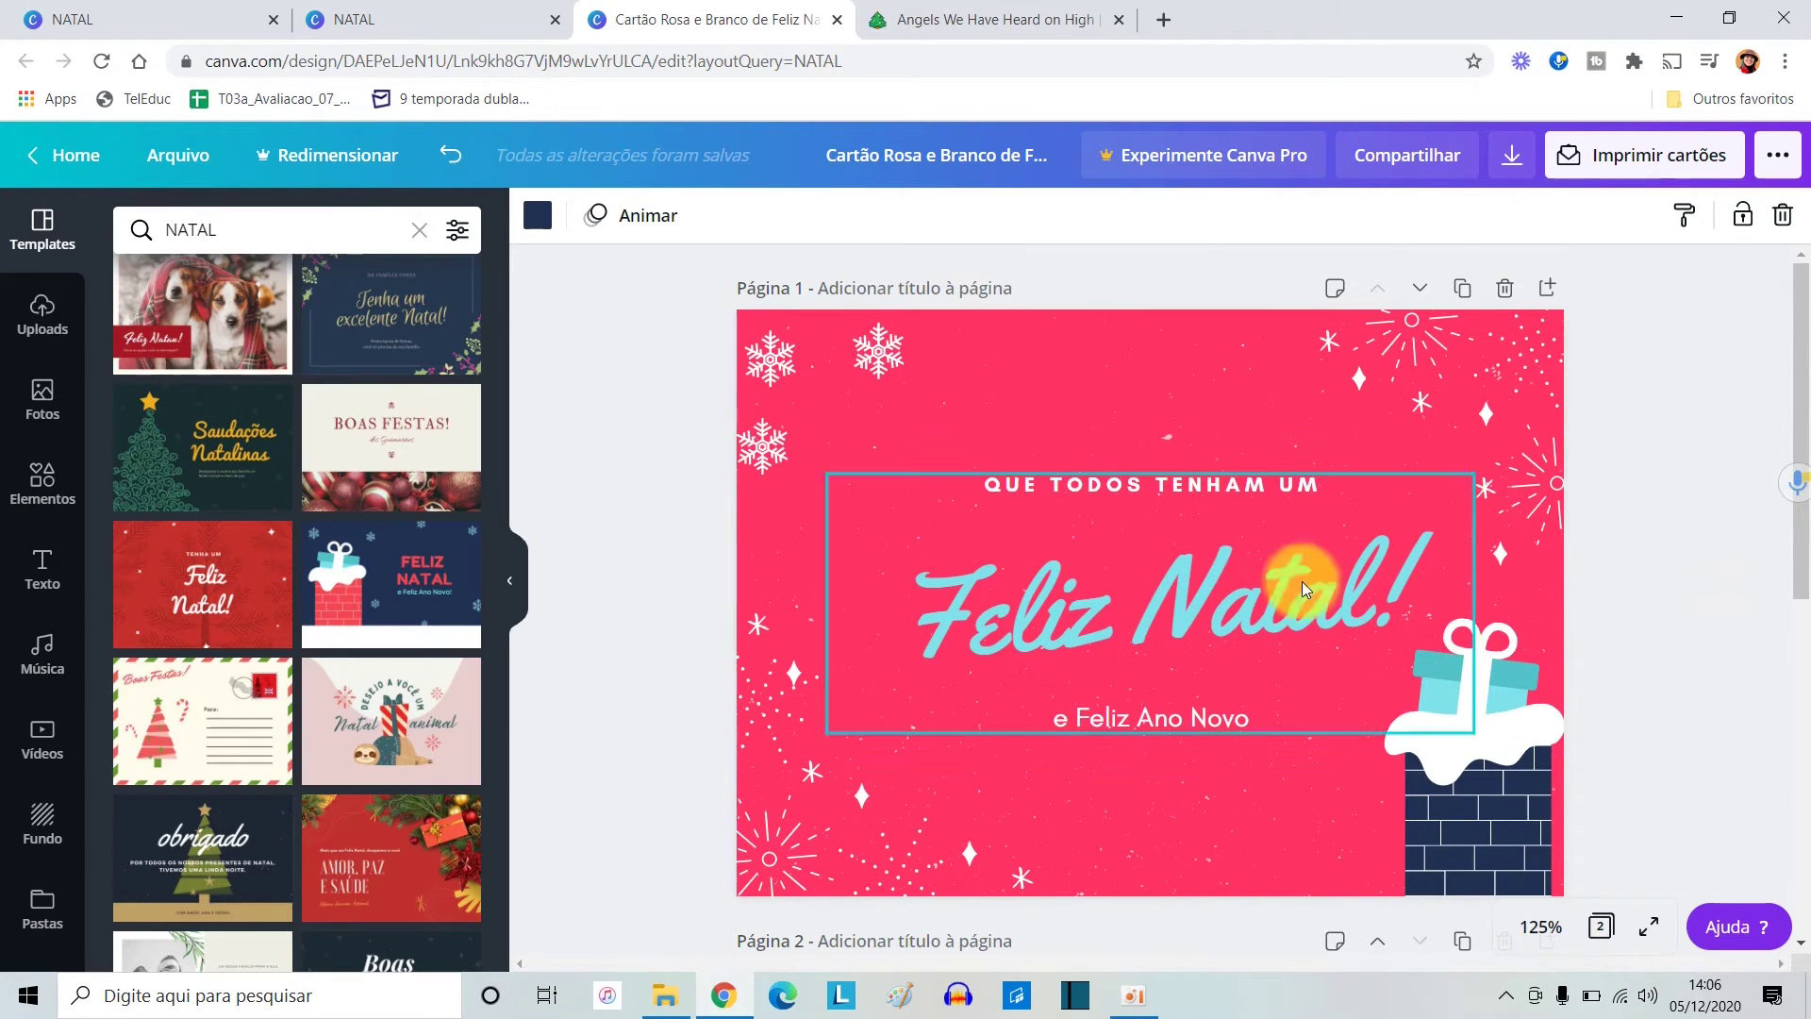
{"action": "left_click", "coordinate": [656, 219]}
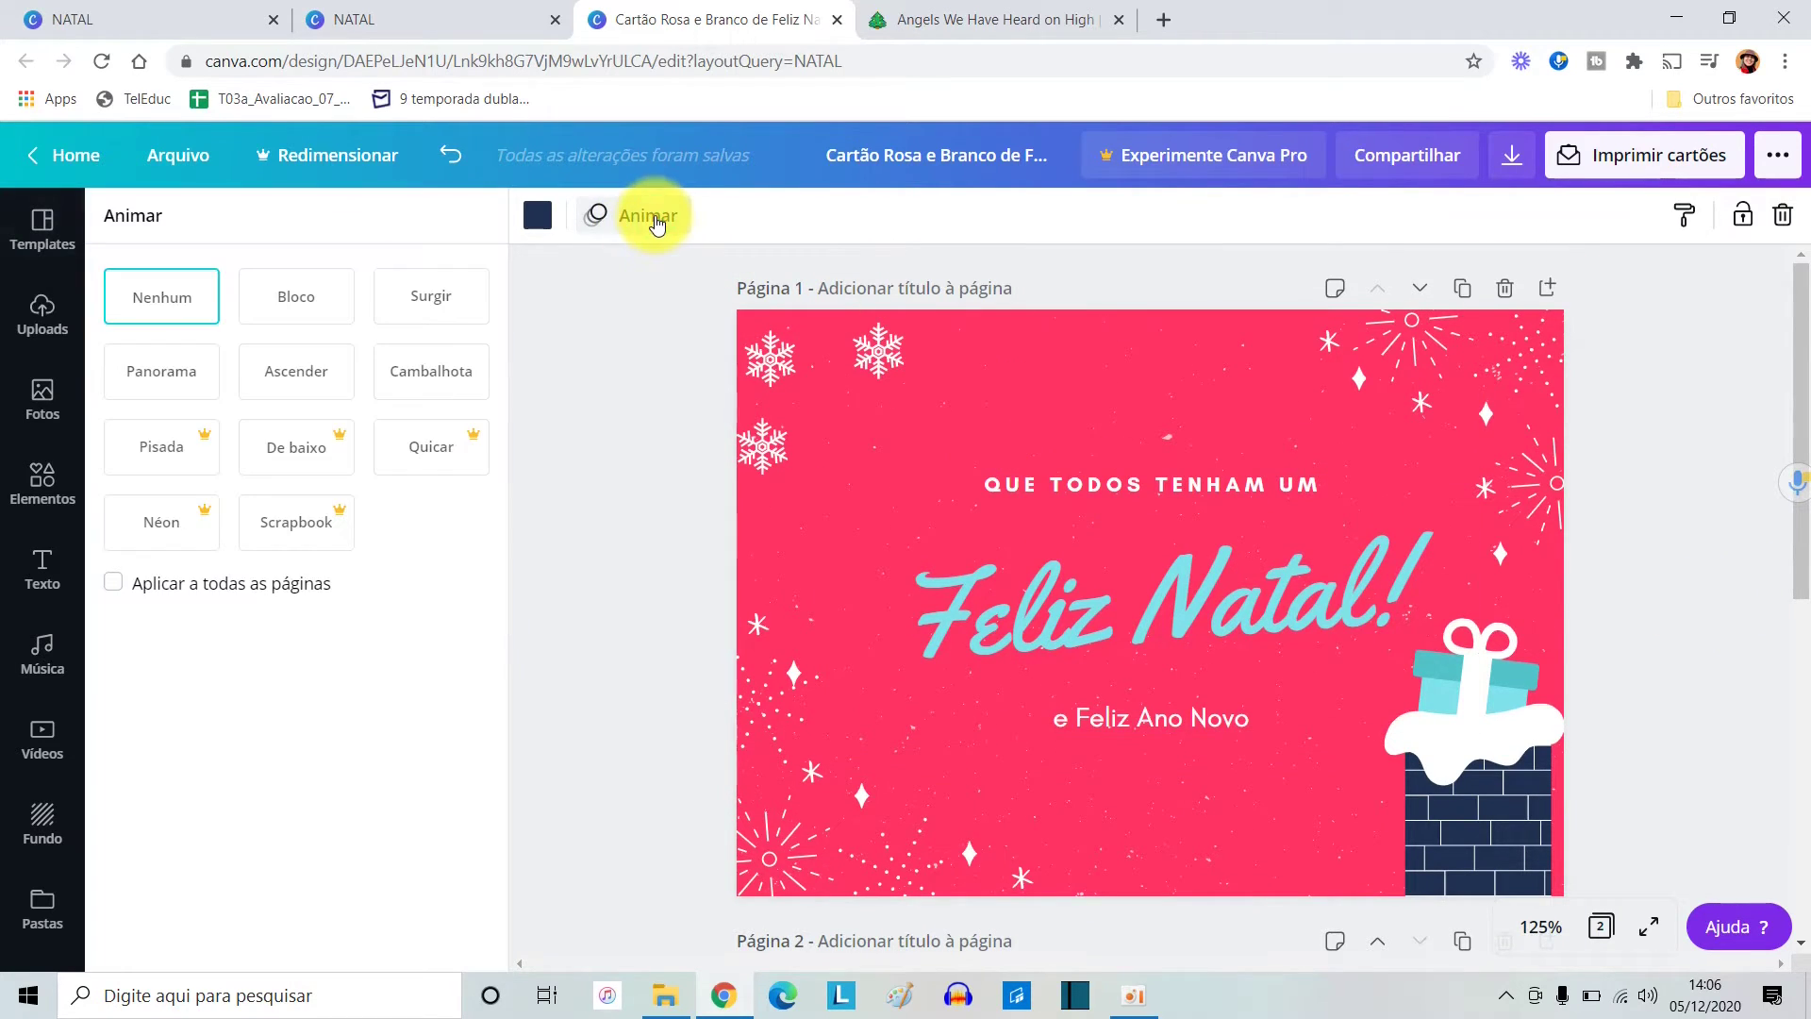
{"action": "left_click", "coordinate": [292, 376]}
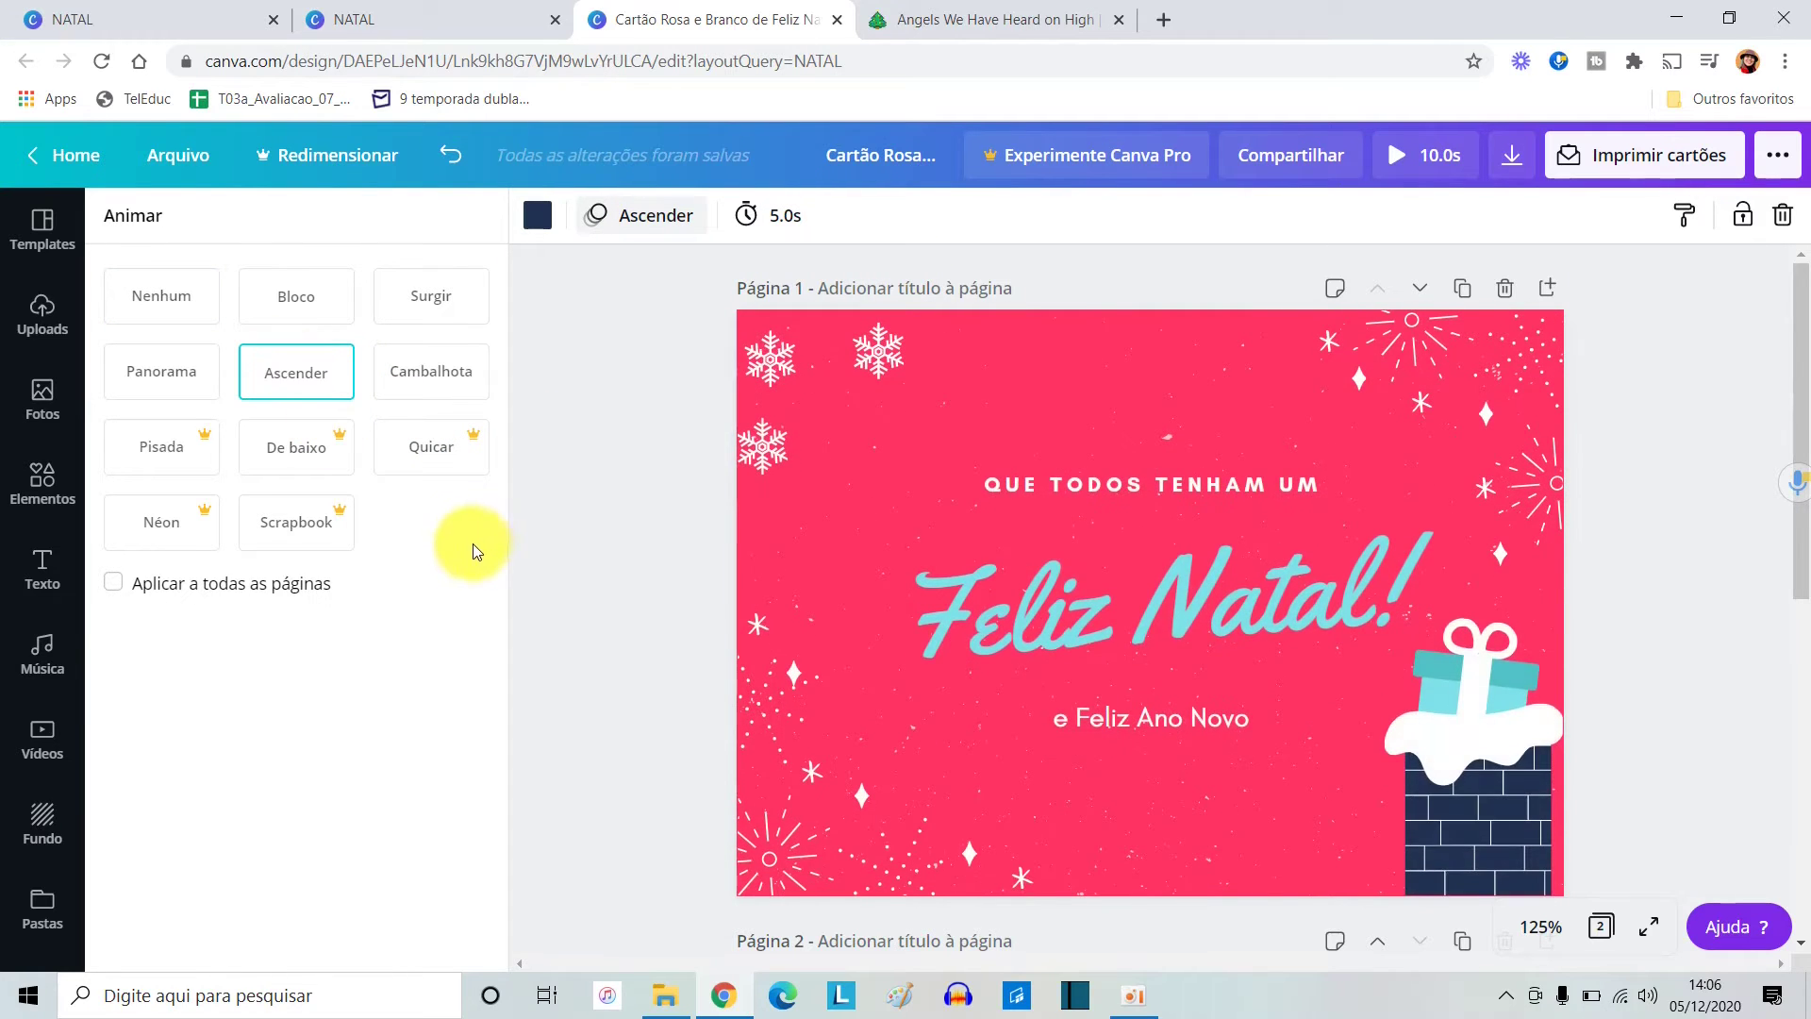
{"action": "scroll", "coordinate": [947, 540], "scroll_direction": "down", "scroll_amount": 6}
{"action": "left_click", "coordinate": [790, 647]}
{"action": "left_click", "coordinate": [587, 263]}
{"action": "left_click", "coordinate": [296, 372]}
Review the finished layout of both card pages, from the pink front to the navy greeting page.
{"action": "scroll", "coordinate": [1583, 608], "scroll_direction": "up", "scroll_amount": 1}
{"action": "scroll", "coordinate": [1583, 607], "scroll_direction": "up", "scroll_amount": 5}
{"action": "scroll", "coordinate": [1339, 523], "scroll_direction": "down", "scroll_amount": 4}
{"action": "scroll", "coordinate": [1328, 456], "scroll_direction": "up", "scroll_amount": 5}
{"action": "scroll", "coordinate": [1328, 456], "scroll_direction": "down", "scroll_amount": 4}
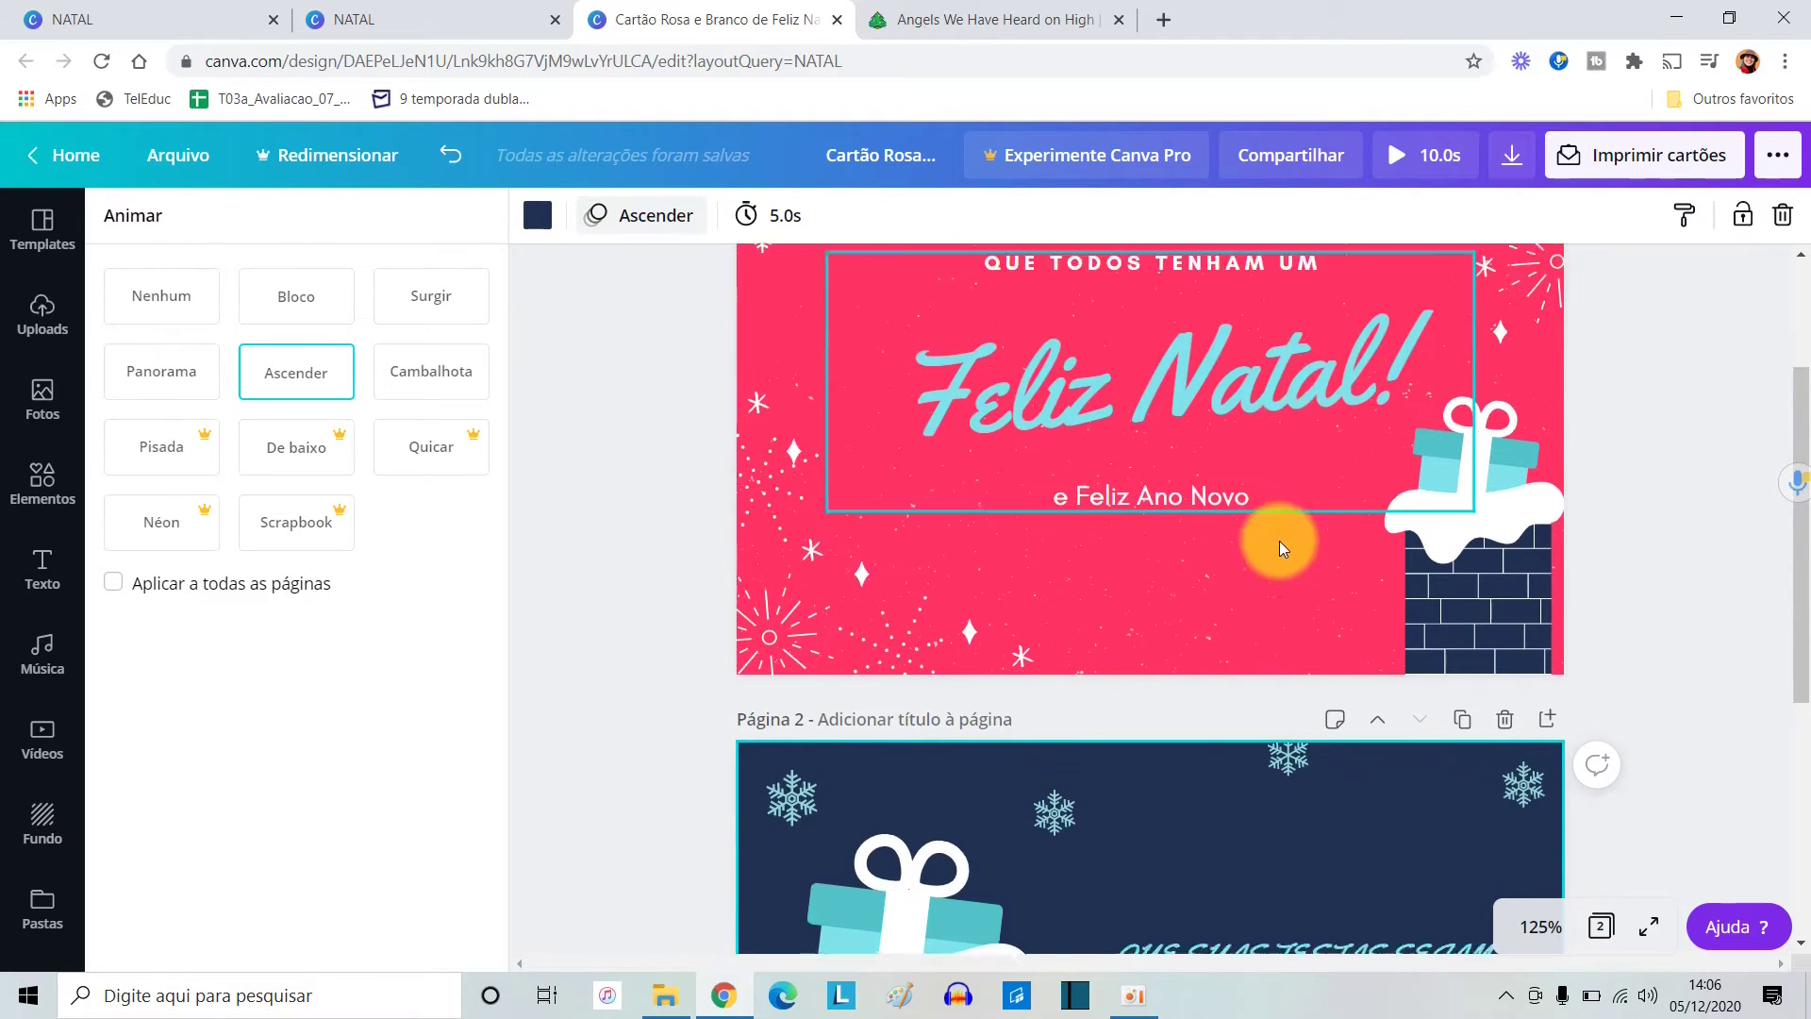
{"action": "scroll", "coordinate": [1156, 375], "scroll_direction": "up", "scroll_amount": 1}
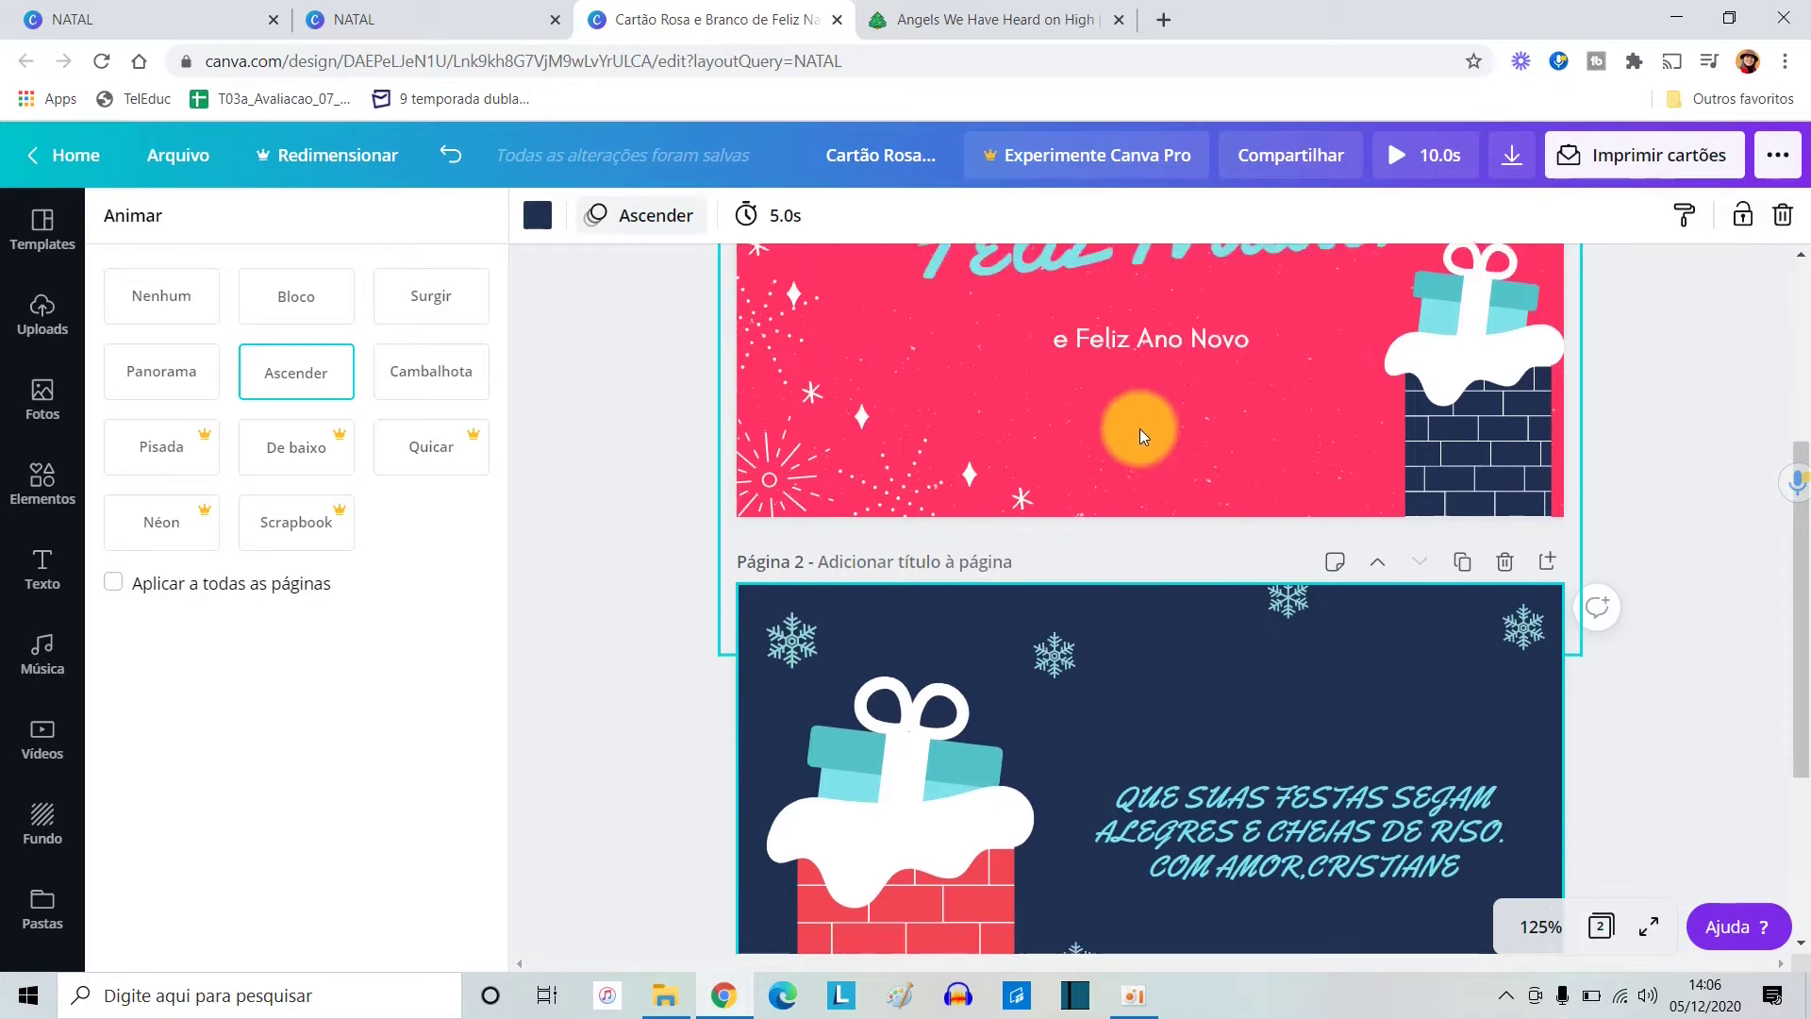
{"action": "scroll", "coordinate": [1140, 428], "scroll_direction": "down", "scroll_amount": 3}
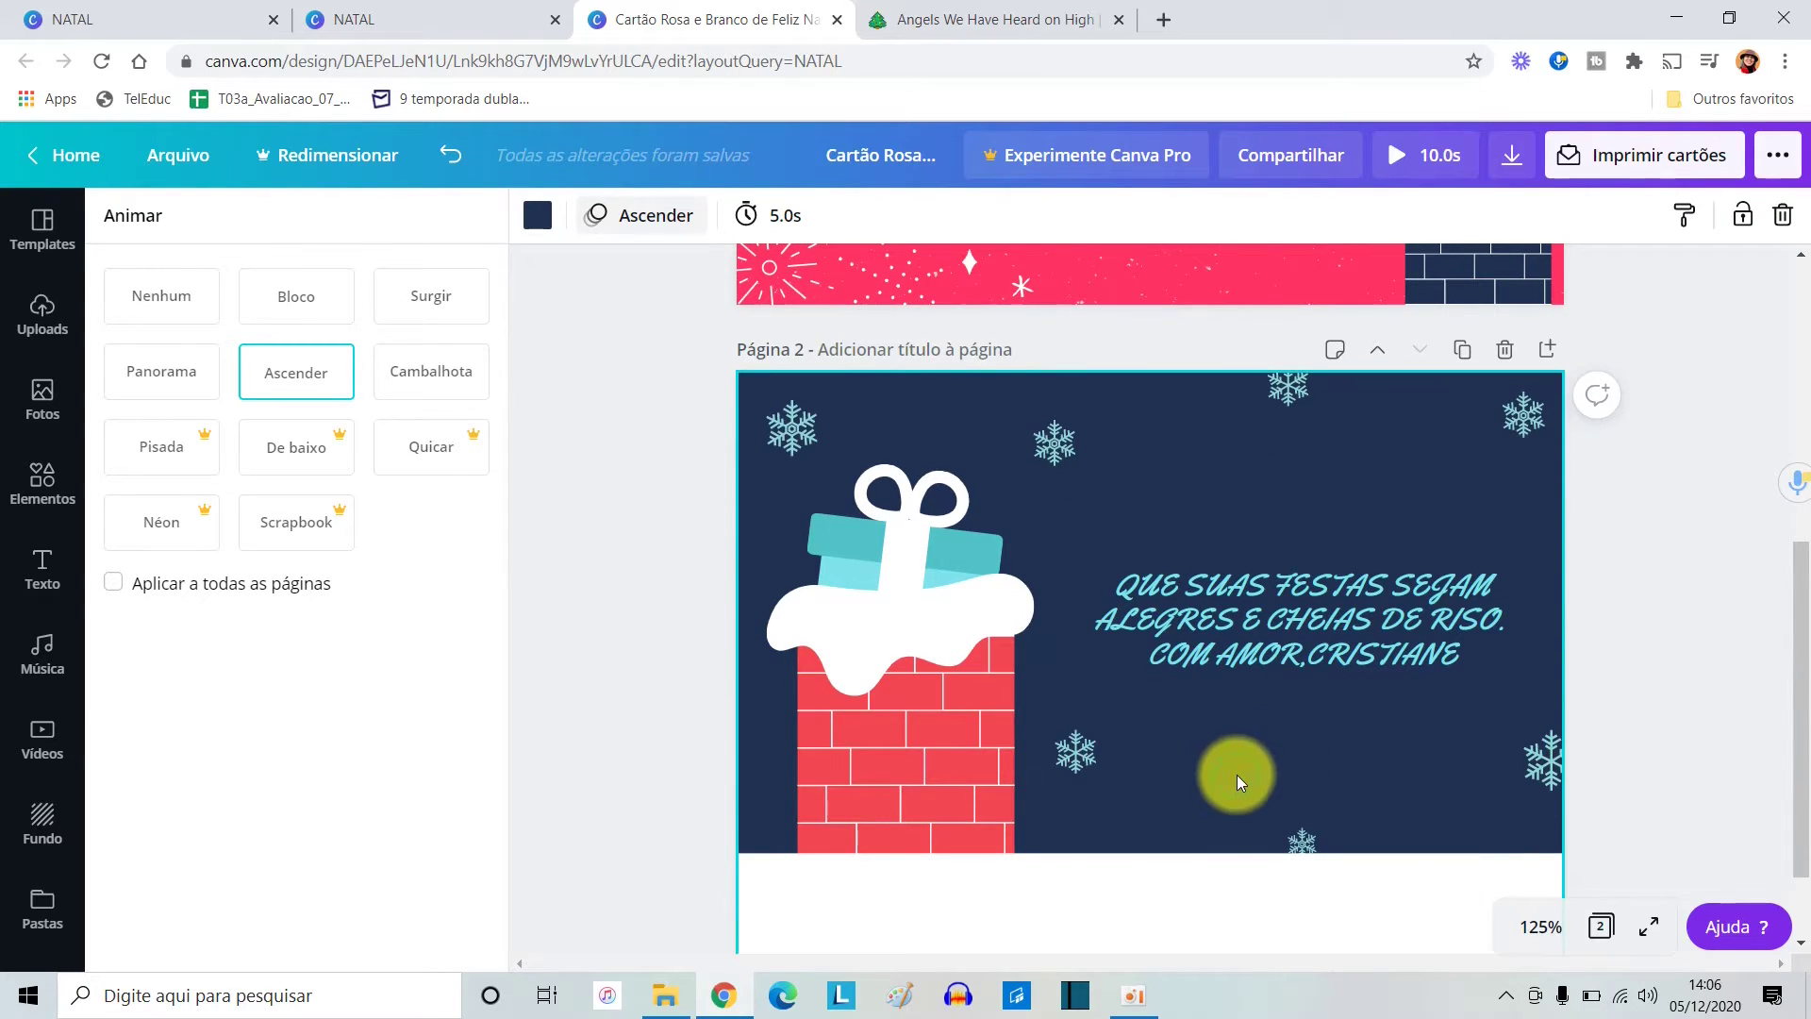
{"action": "scroll", "coordinate": [1549, 651], "scroll_direction": "down", "scroll_amount": 1}
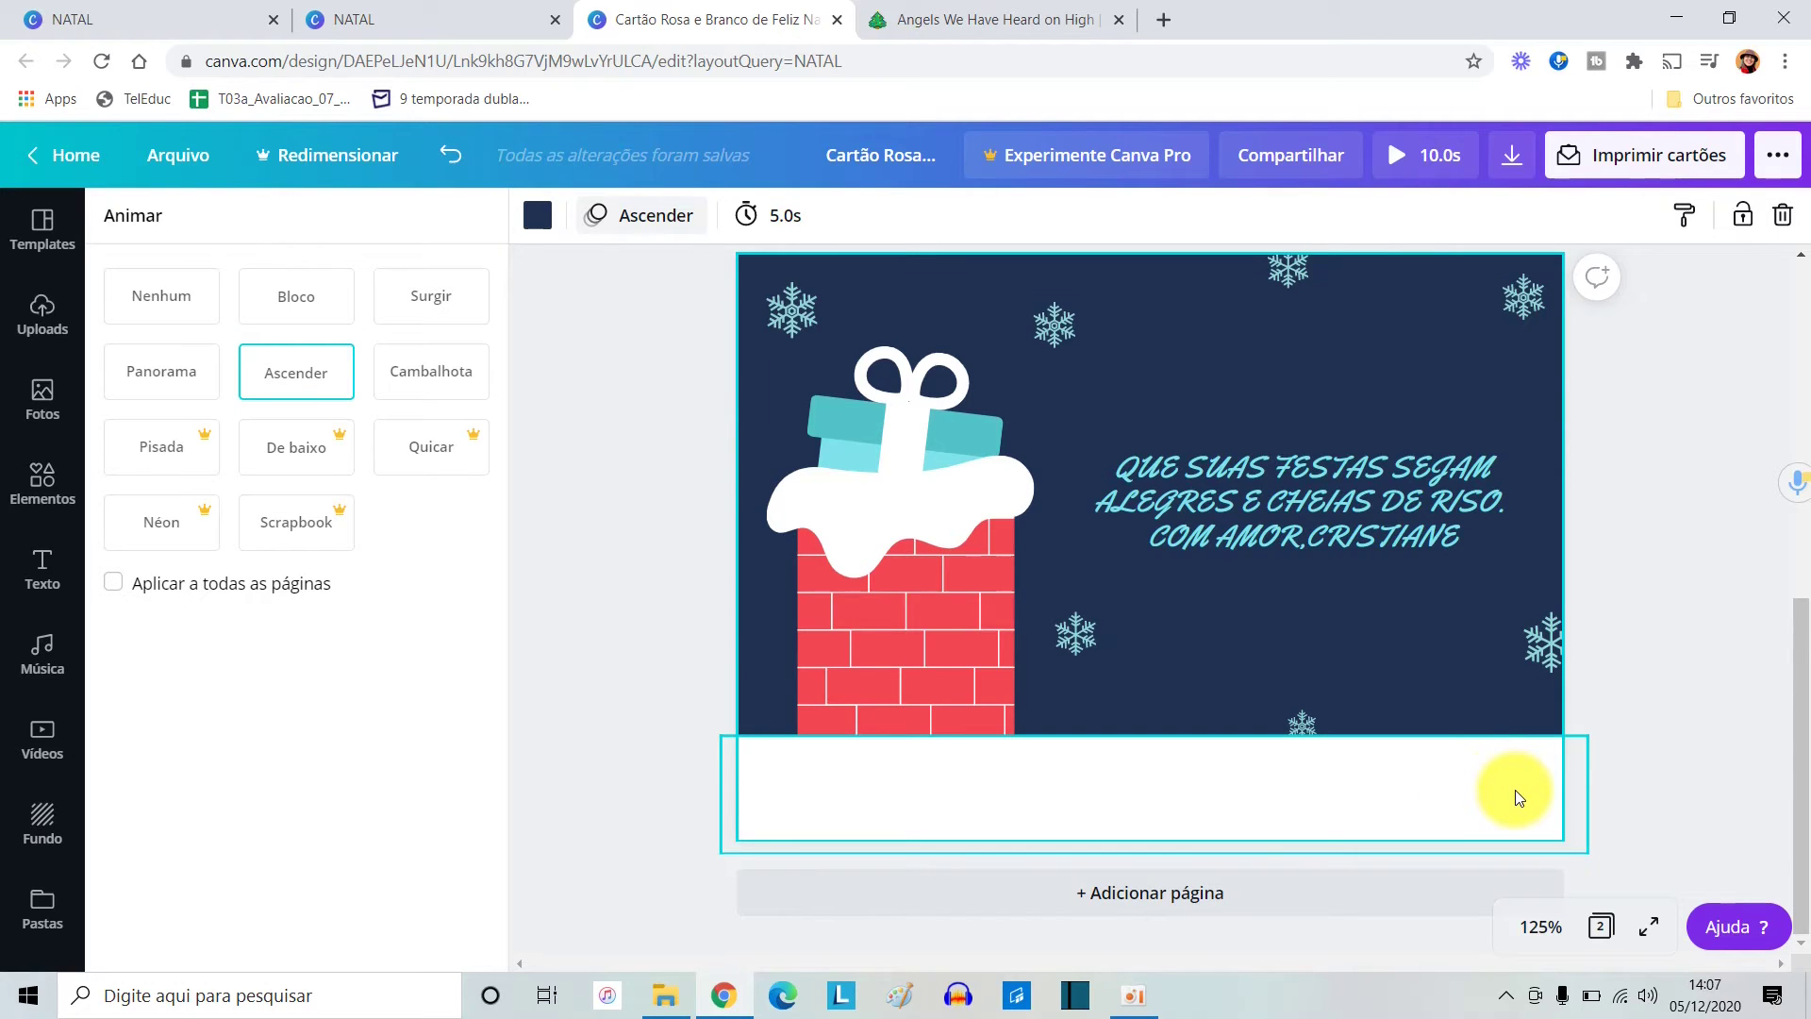
Delete the white strip at the foot of page 2 and recolour the page background pink, matching page 1.
{"action": "left_click", "coordinate": [1515, 789]}
{"action": "key", "text": "Delete"}
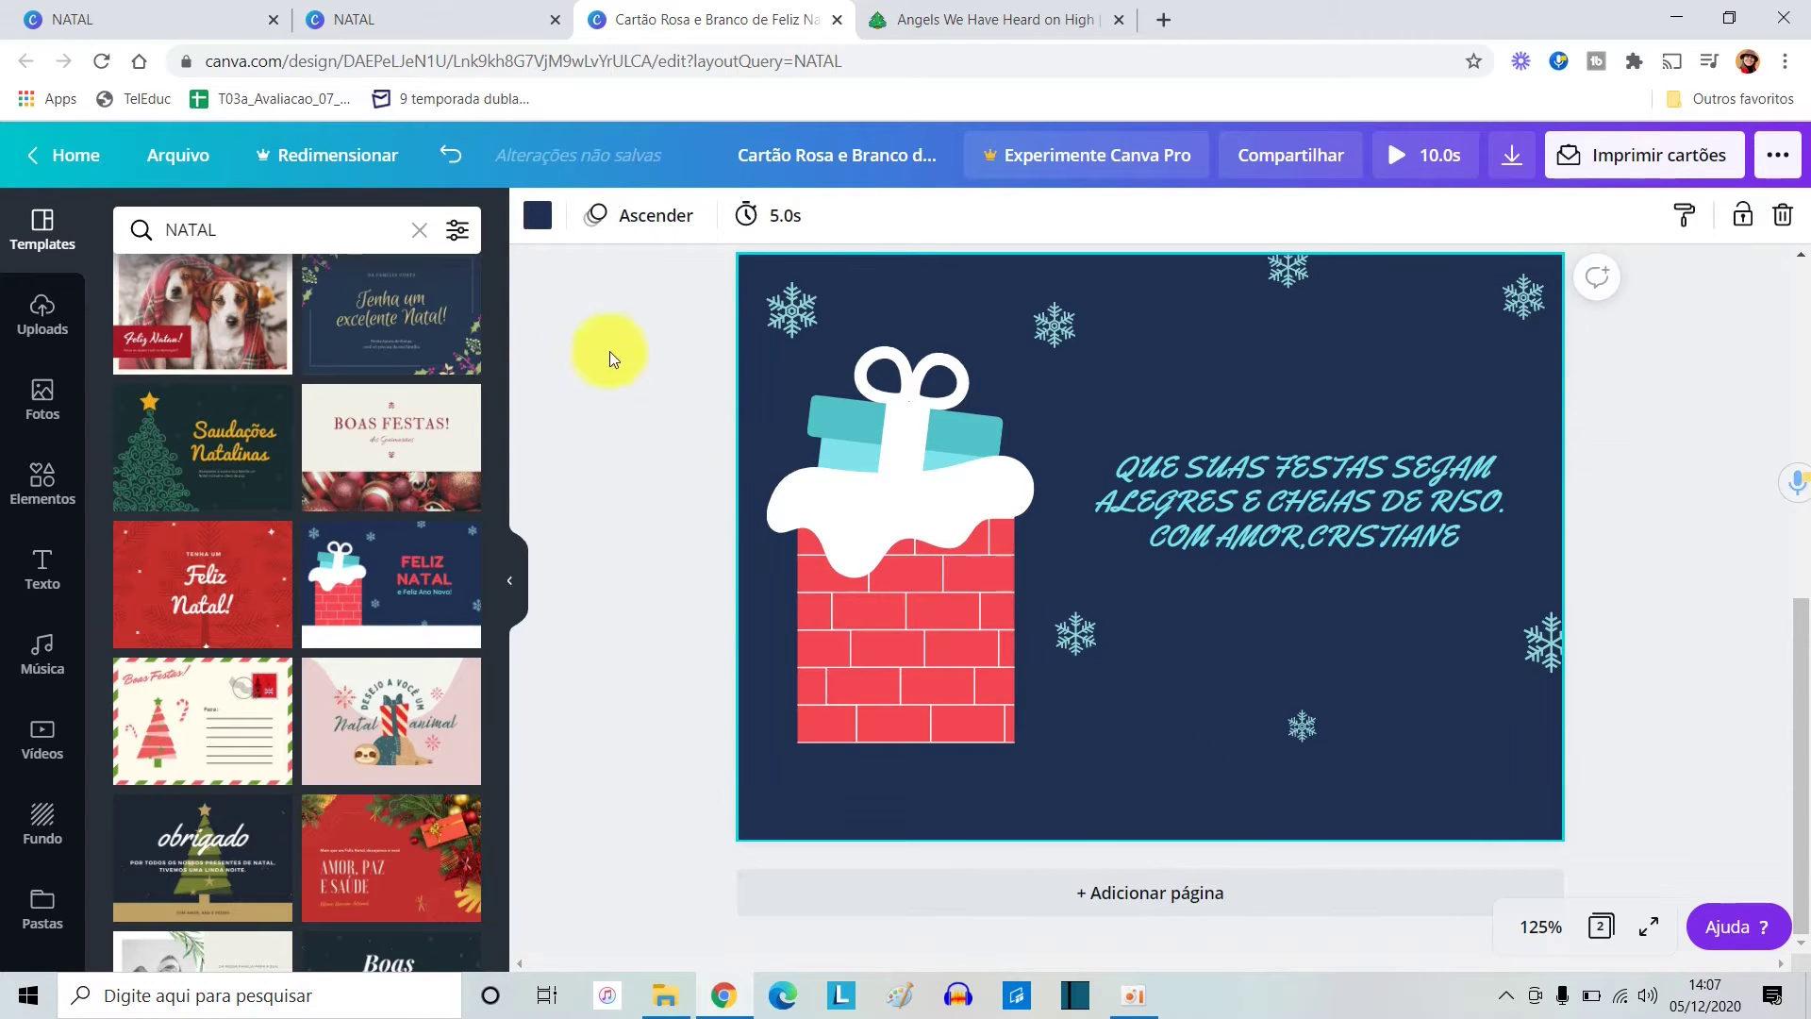
{"action": "scroll", "coordinate": [696, 534], "scroll_direction": "up", "scroll_amount": 1}
{"action": "left_click", "coordinate": [548, 229]}
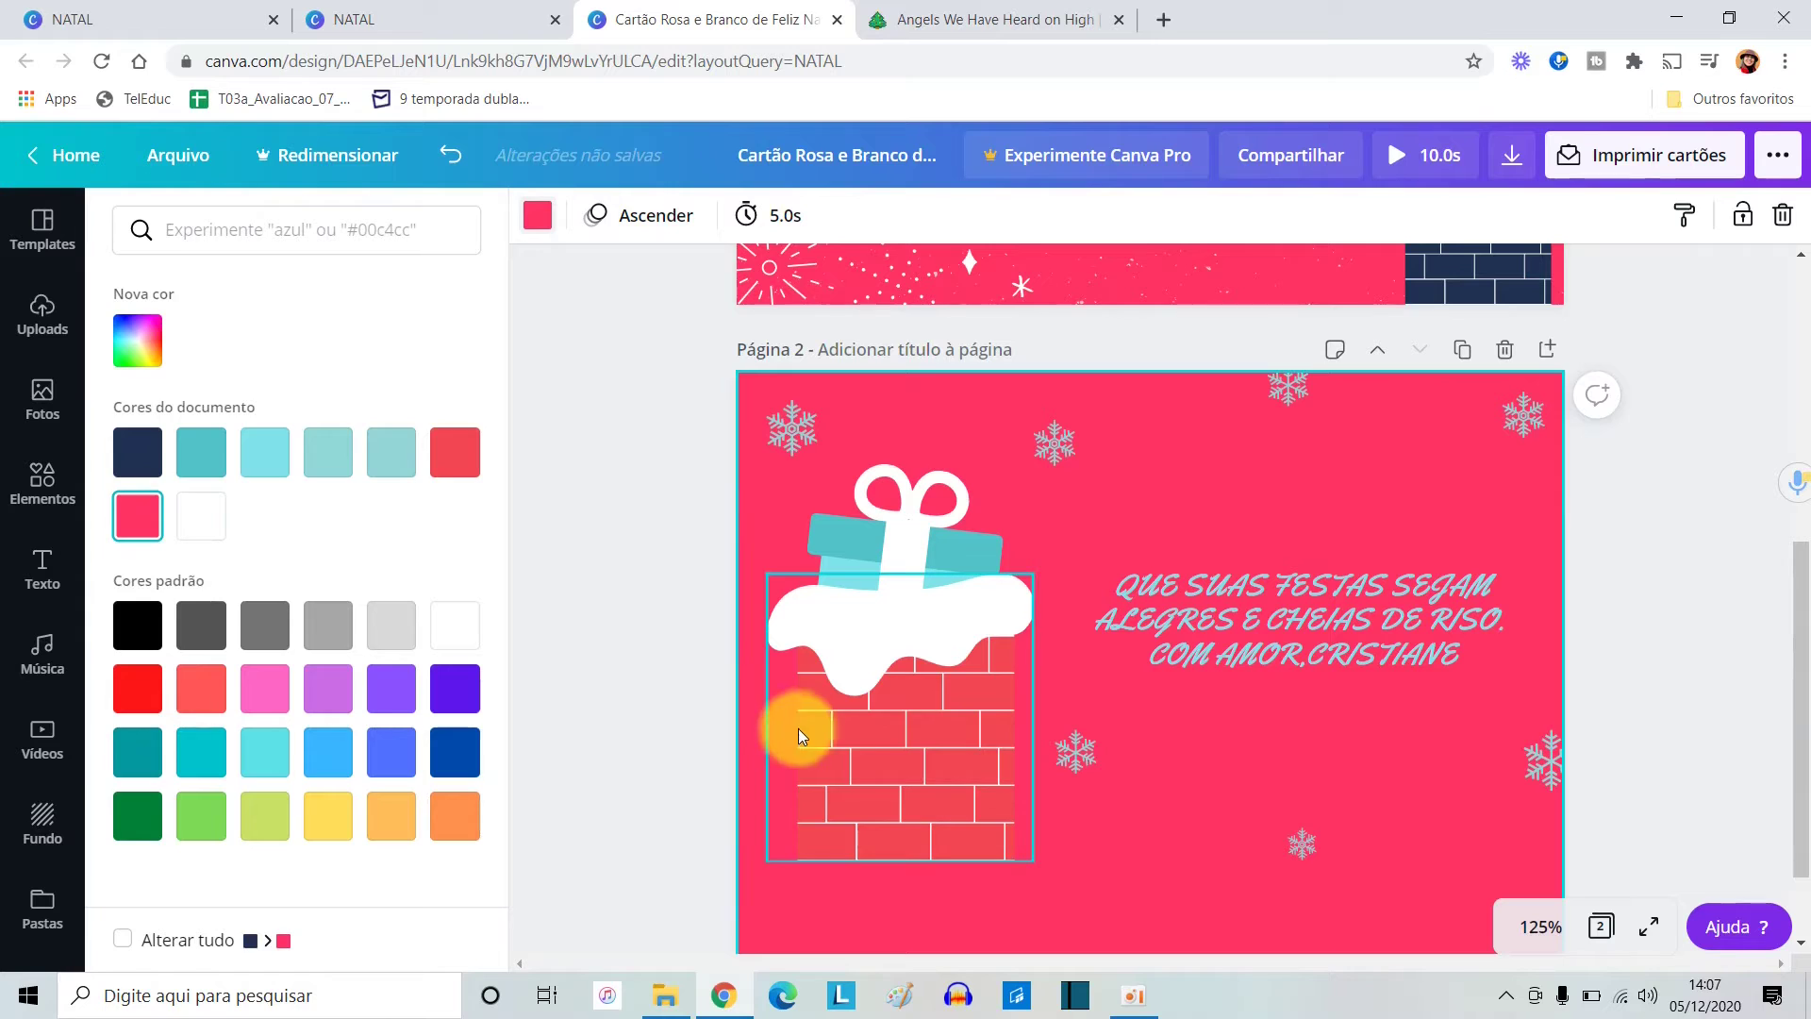
Recolour the page 2 chimney bricks navy and move the chimney and gift down to the page's lower edge.
{"action": "left_click", "coordinate": [882, 769]}
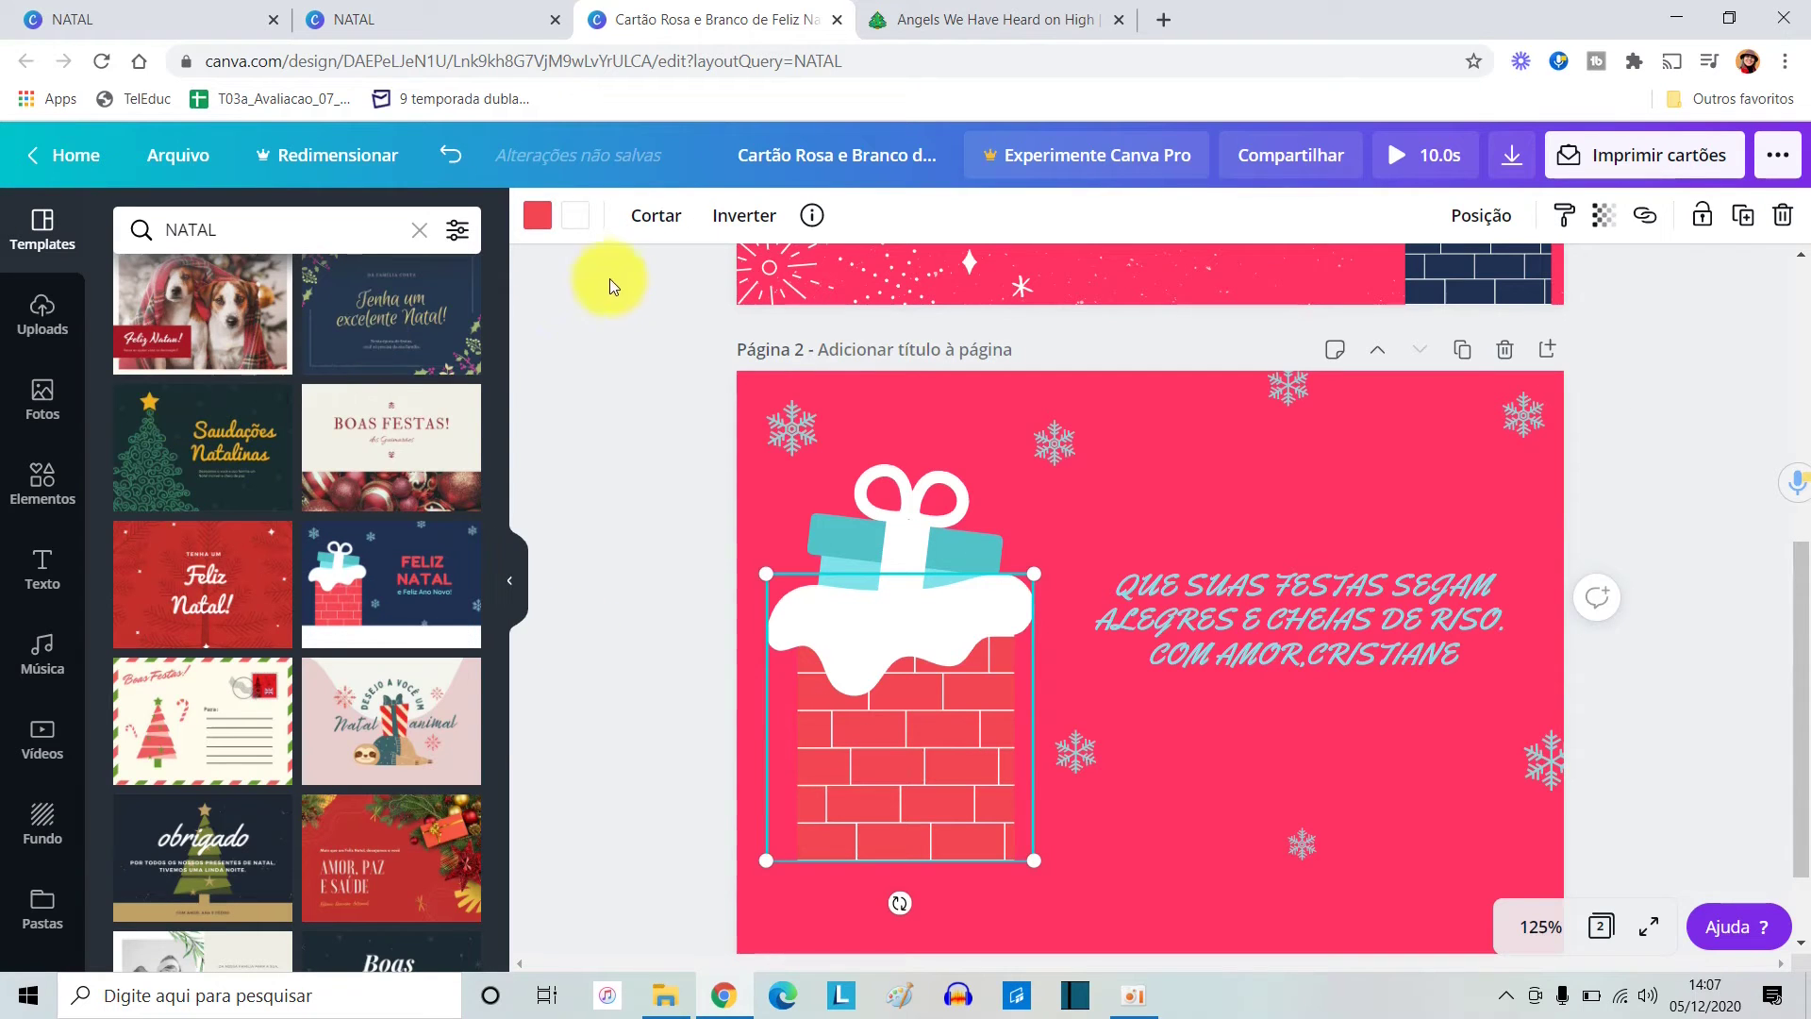
{"action": "left_click", "coordinate": [540, 219]}
{"action": "left_click", "coordinate": [138, 453]}
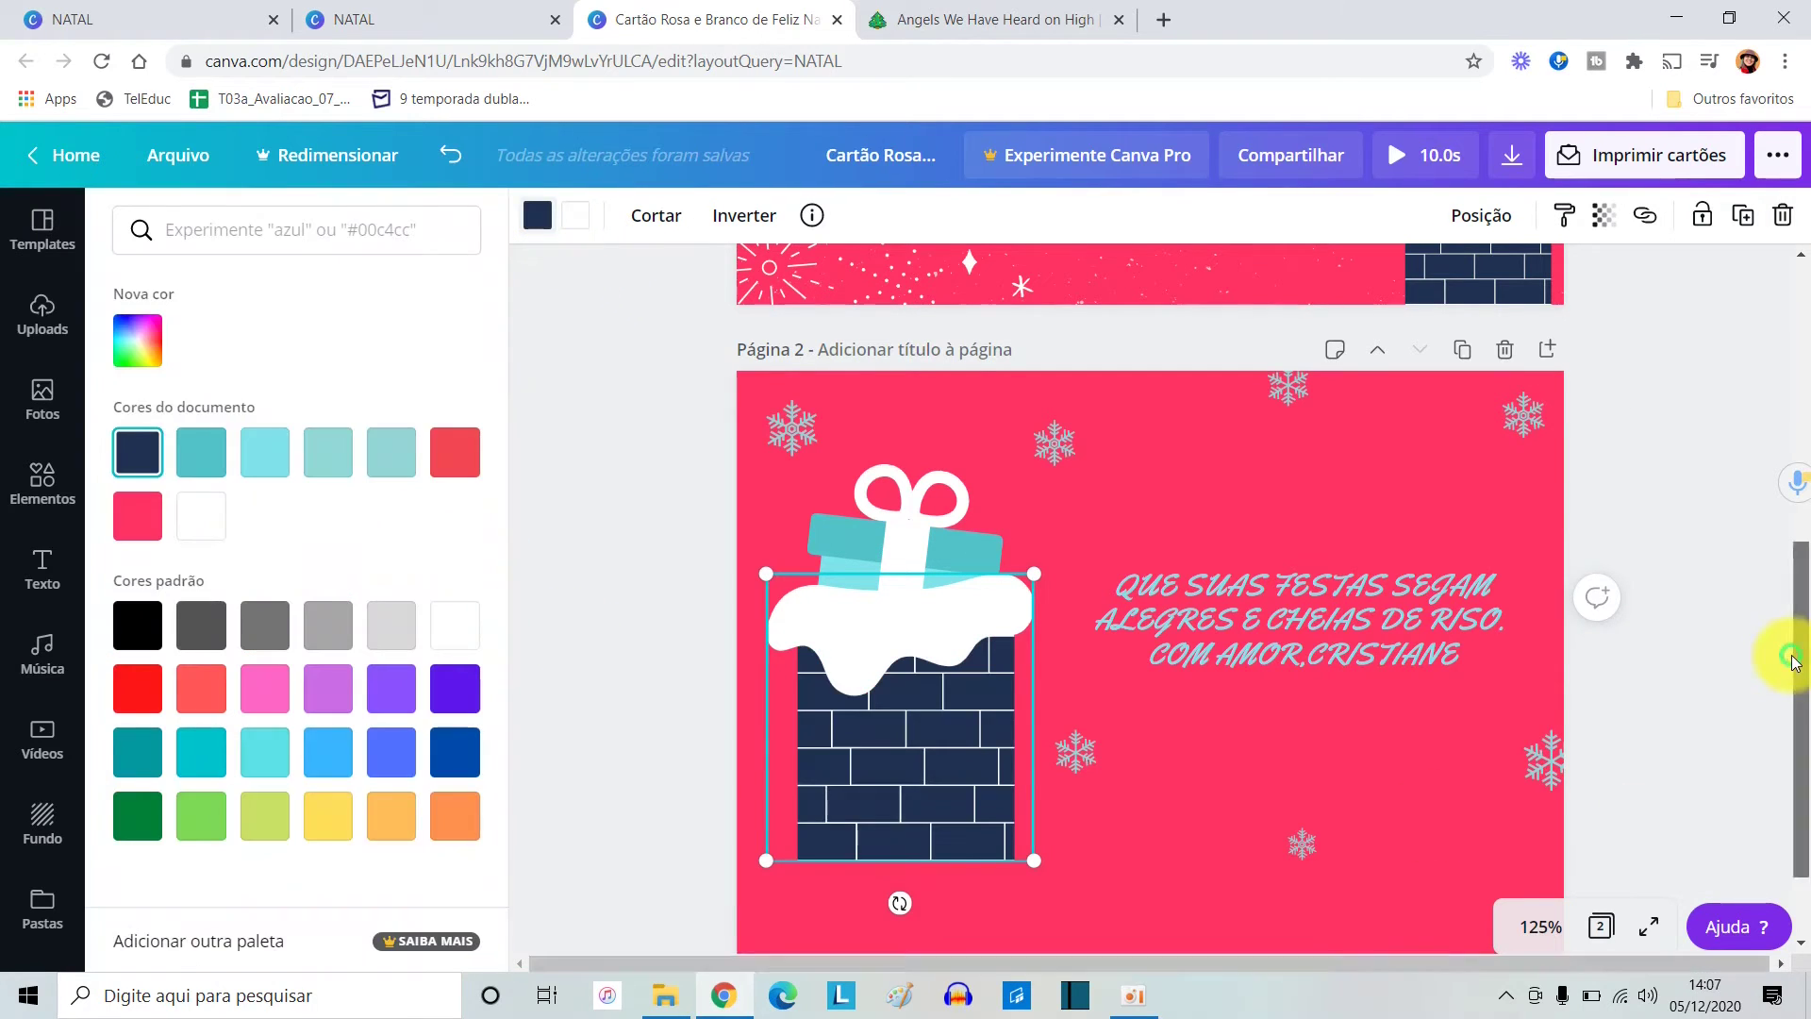
{"action": "left_click_drag", "start_coordinate": [1793, 660], "coordinate": [1792, 717]}
{"action": "left_click_drag", "start_coordinate": [932, 672], "coordinate": [922, 759]}
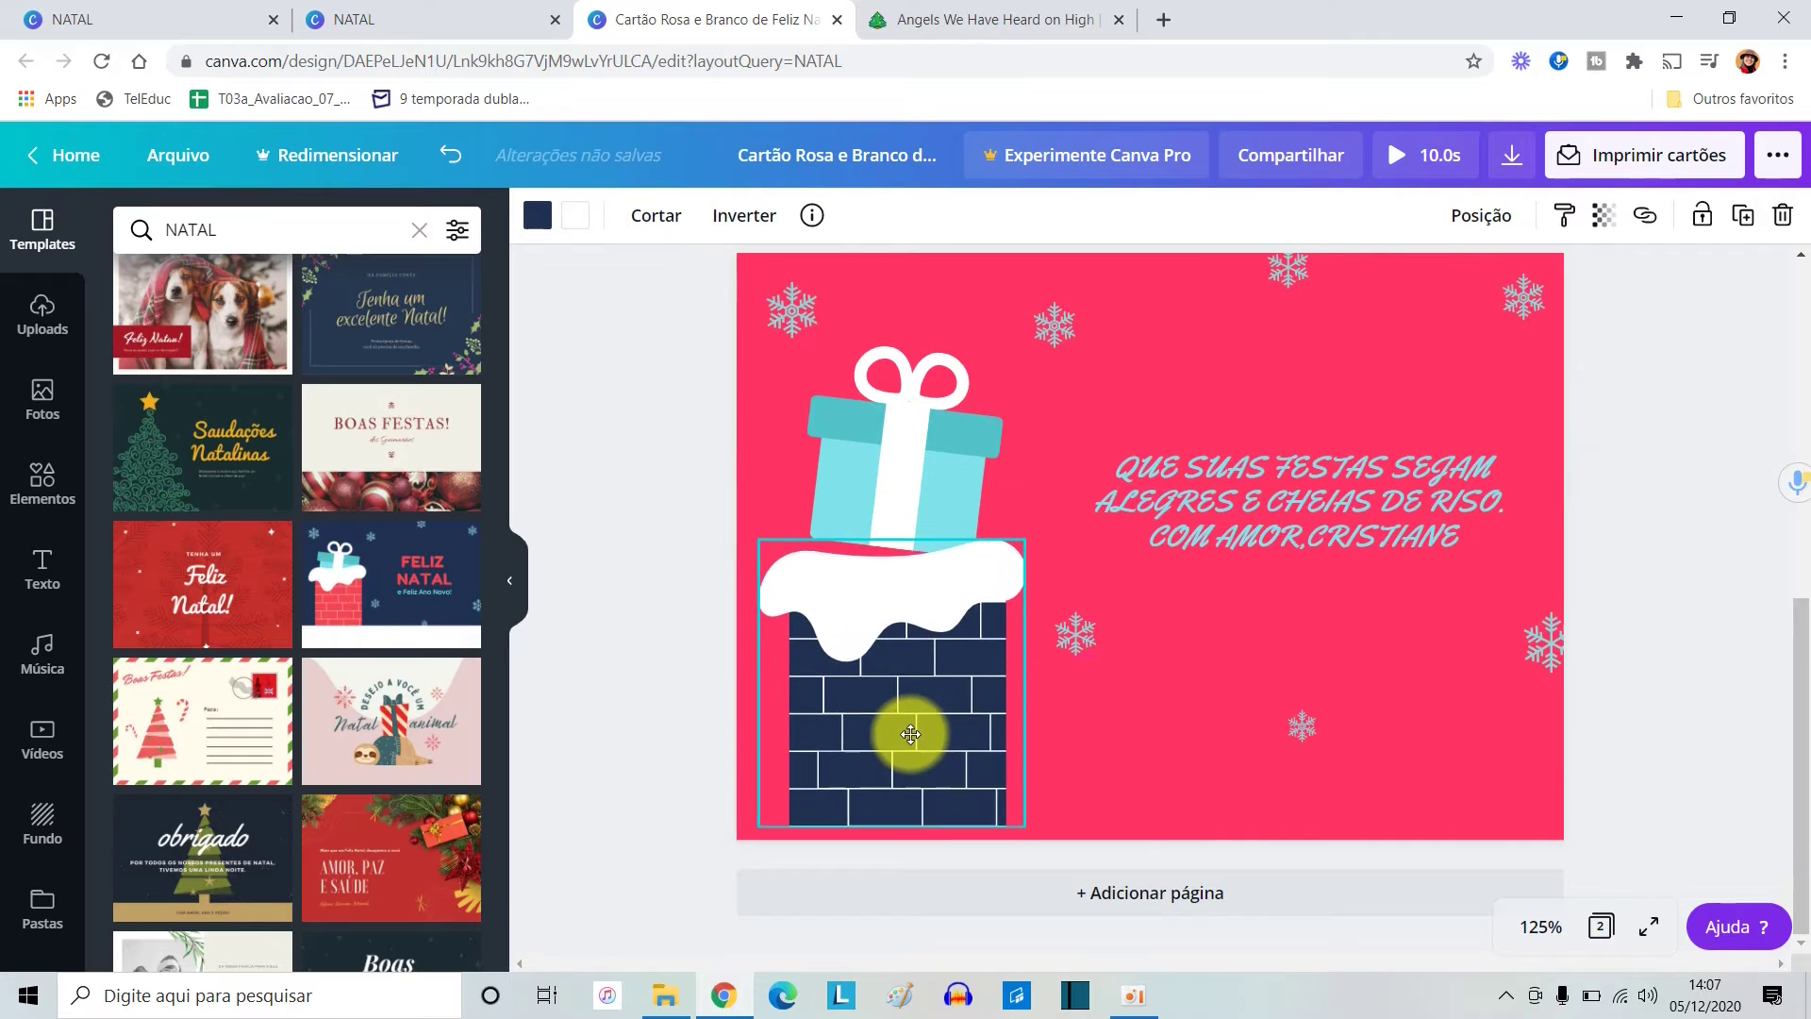
{"action": "left_click", "coordinate": [1683, 632]}
{"action": "scroll", "coordinate": [1683, 632], "scroll_direction": "up", "scroll_amount": 5}
{"action": "scroll", "coordinate": [1683, 632], "scroll_direction": "down", "scroll_amount": 5}
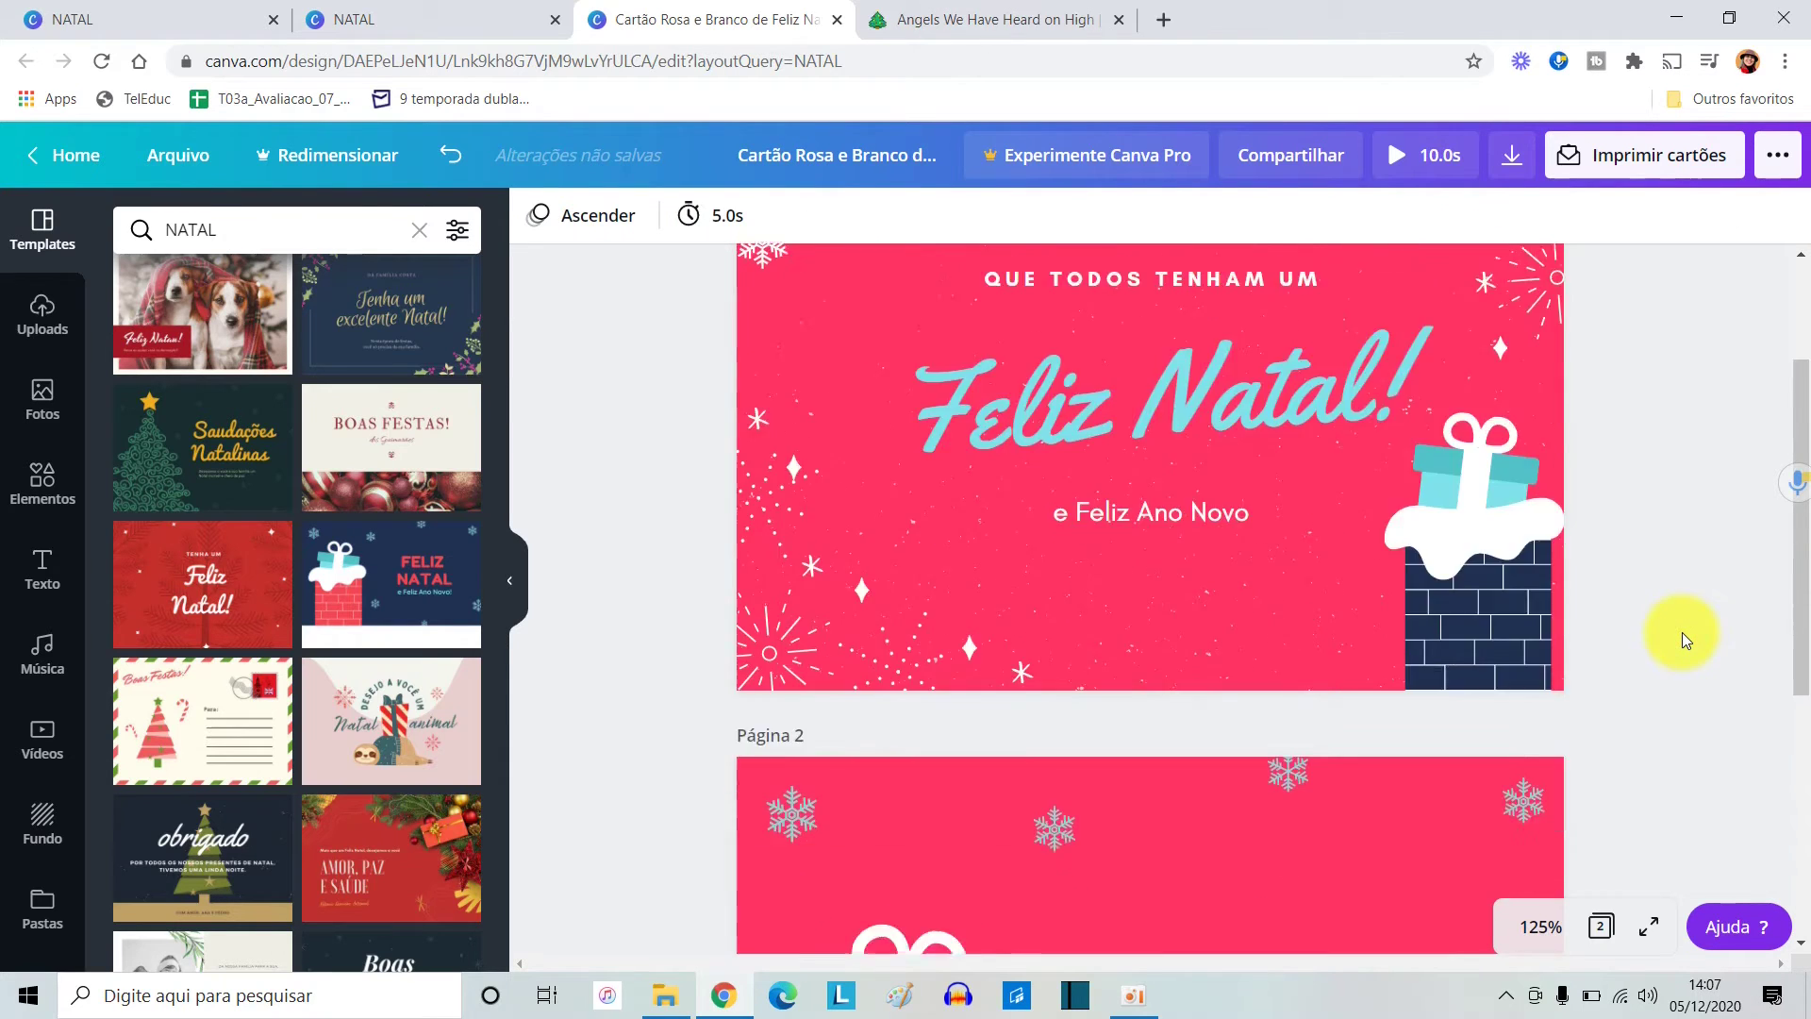
Recolour the whole greeting and signature text on page 2 white.
{"action": "left_click", "coordinate": [1446, 538]}
{"action": "left_click_drag", "start_coordinate": [1446, 538], "coordinate": [1078, 472]}
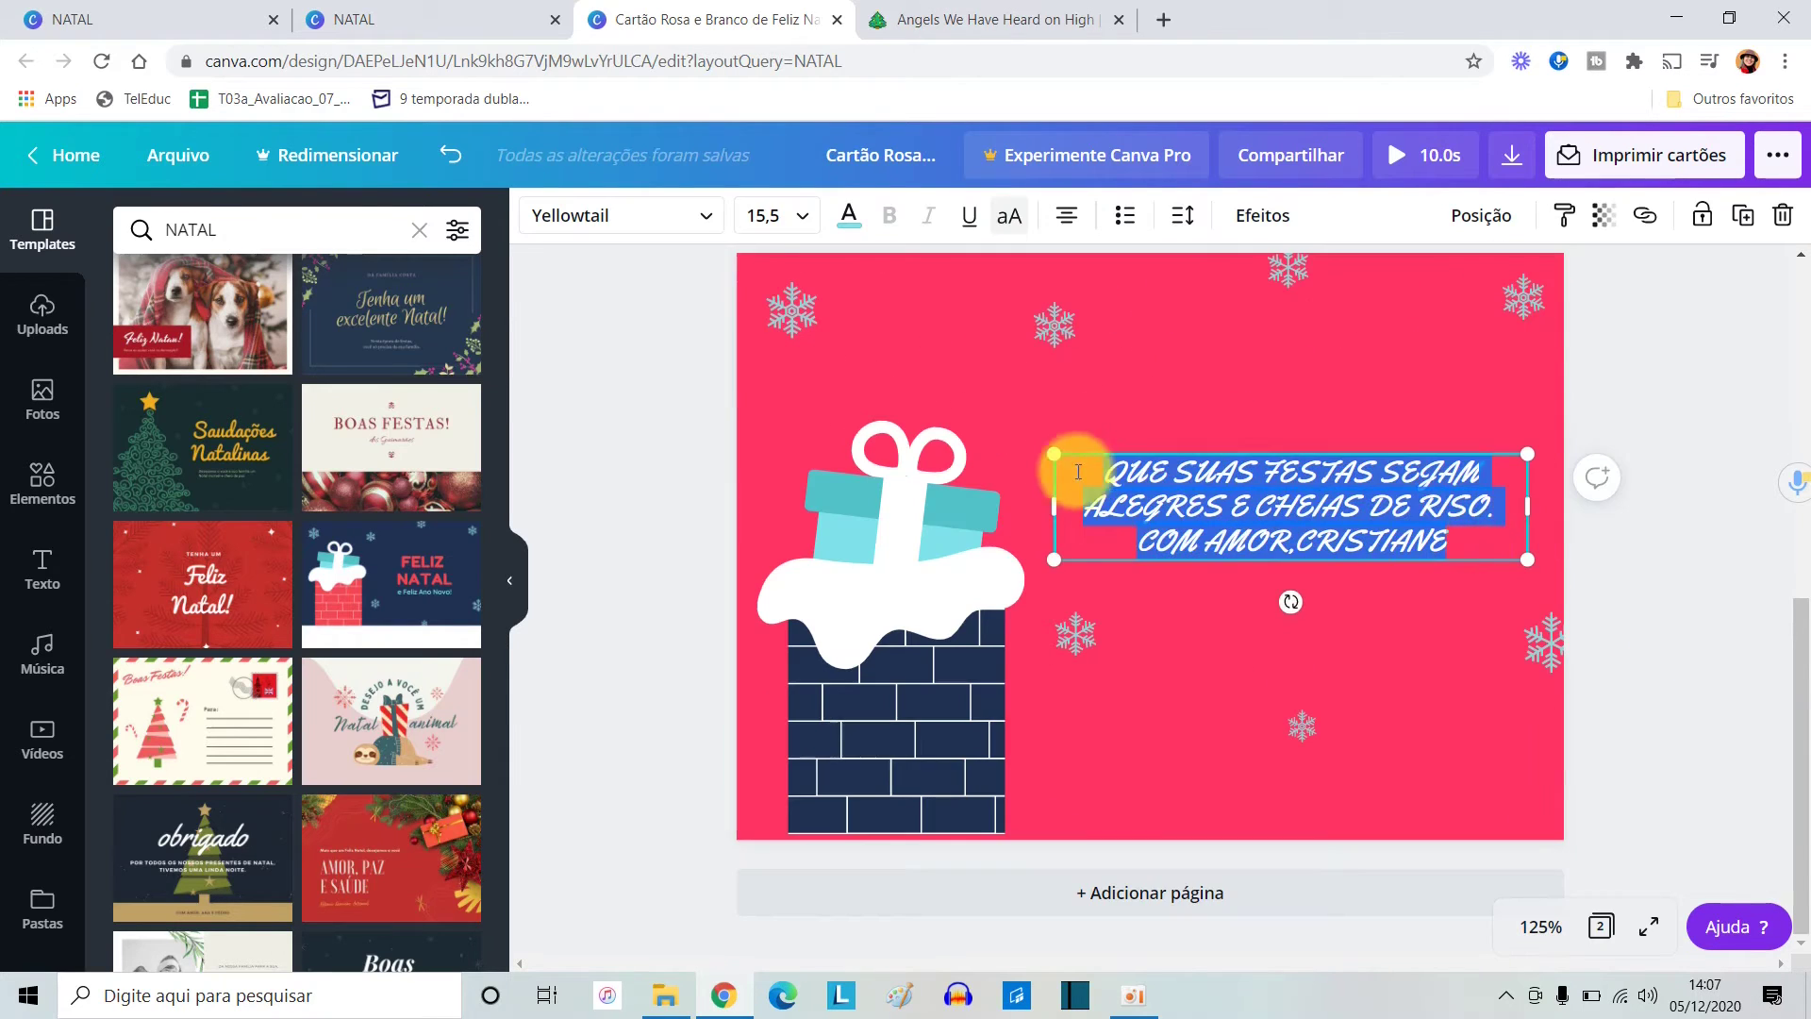
{"action": "left_click", "coordinate": [671, 437]}
{"action": "scroll", "coordinate": [1797, 689], "scroll_direction": "up", "scroll_amount": 5}
{"action": "scroll", "coordinate": [1797, 689], "scroll_direction": "up", "scroll_amount": 2}
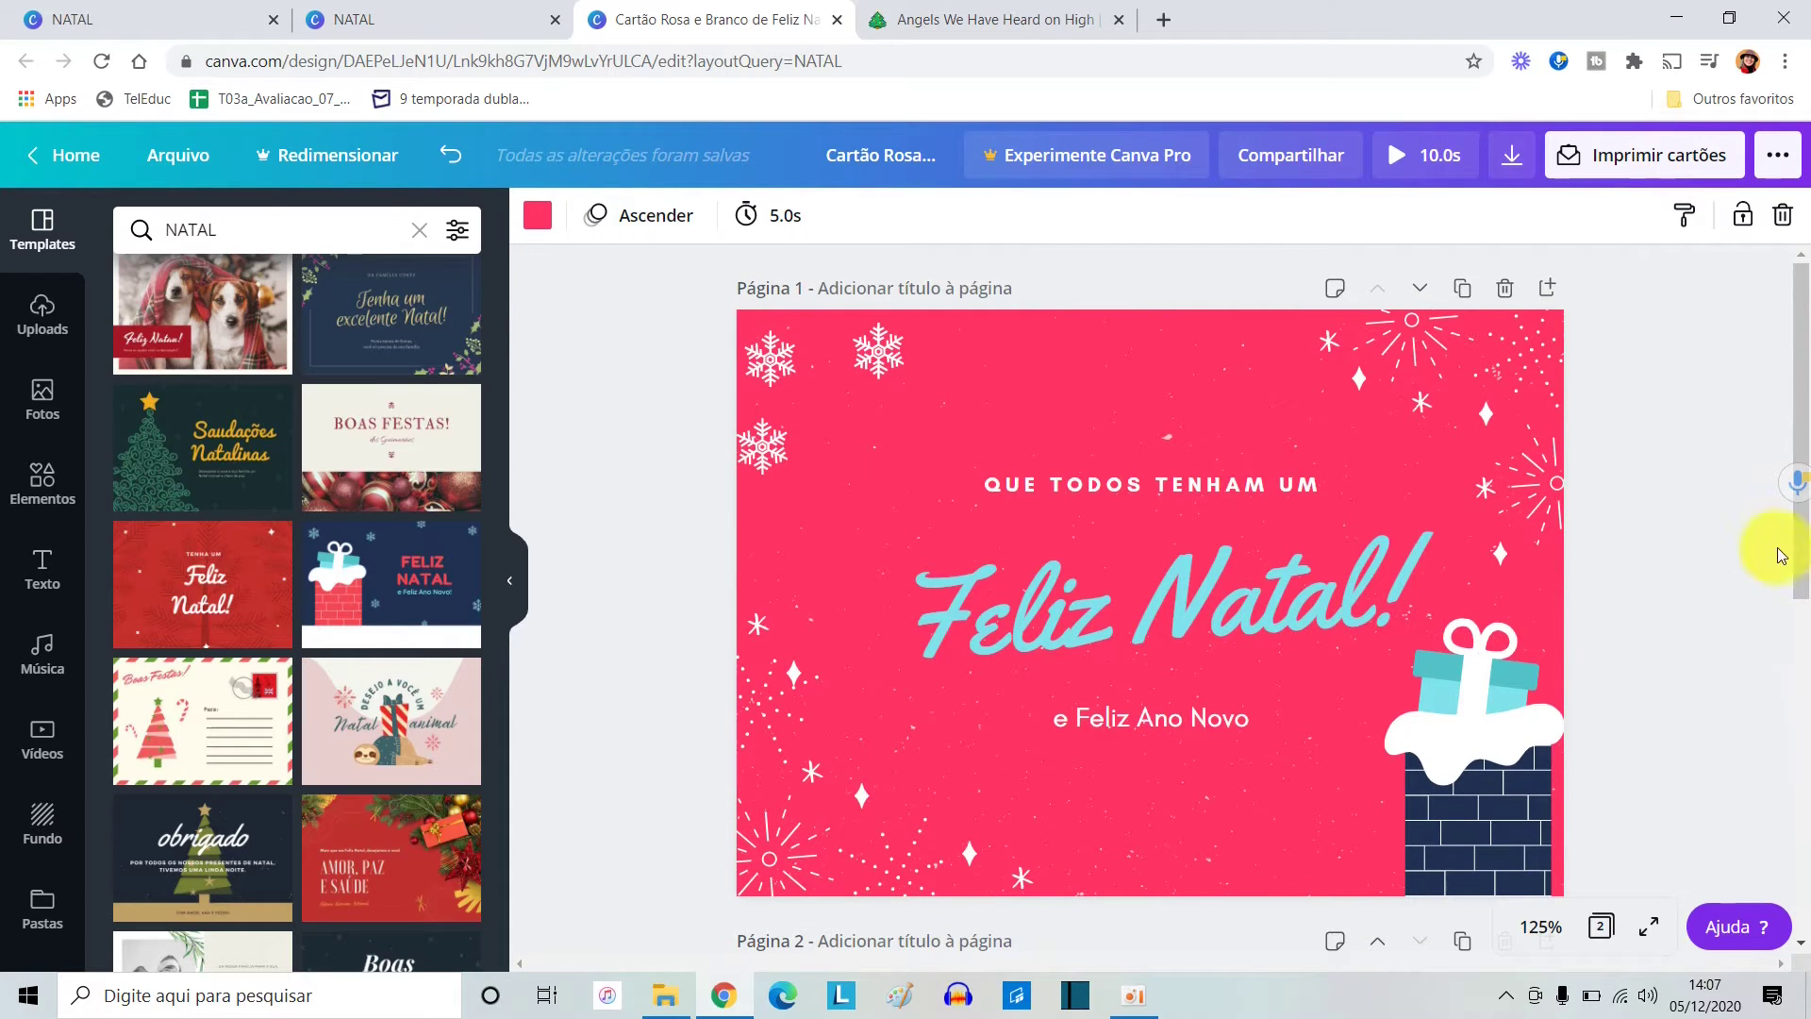
Play the animated preview of the card and check the layout of both pink pages.
{"action": "left_click", "coordinate": [1433, 165]}
{"action": "left_click", "coordinate": [1165, 433]}
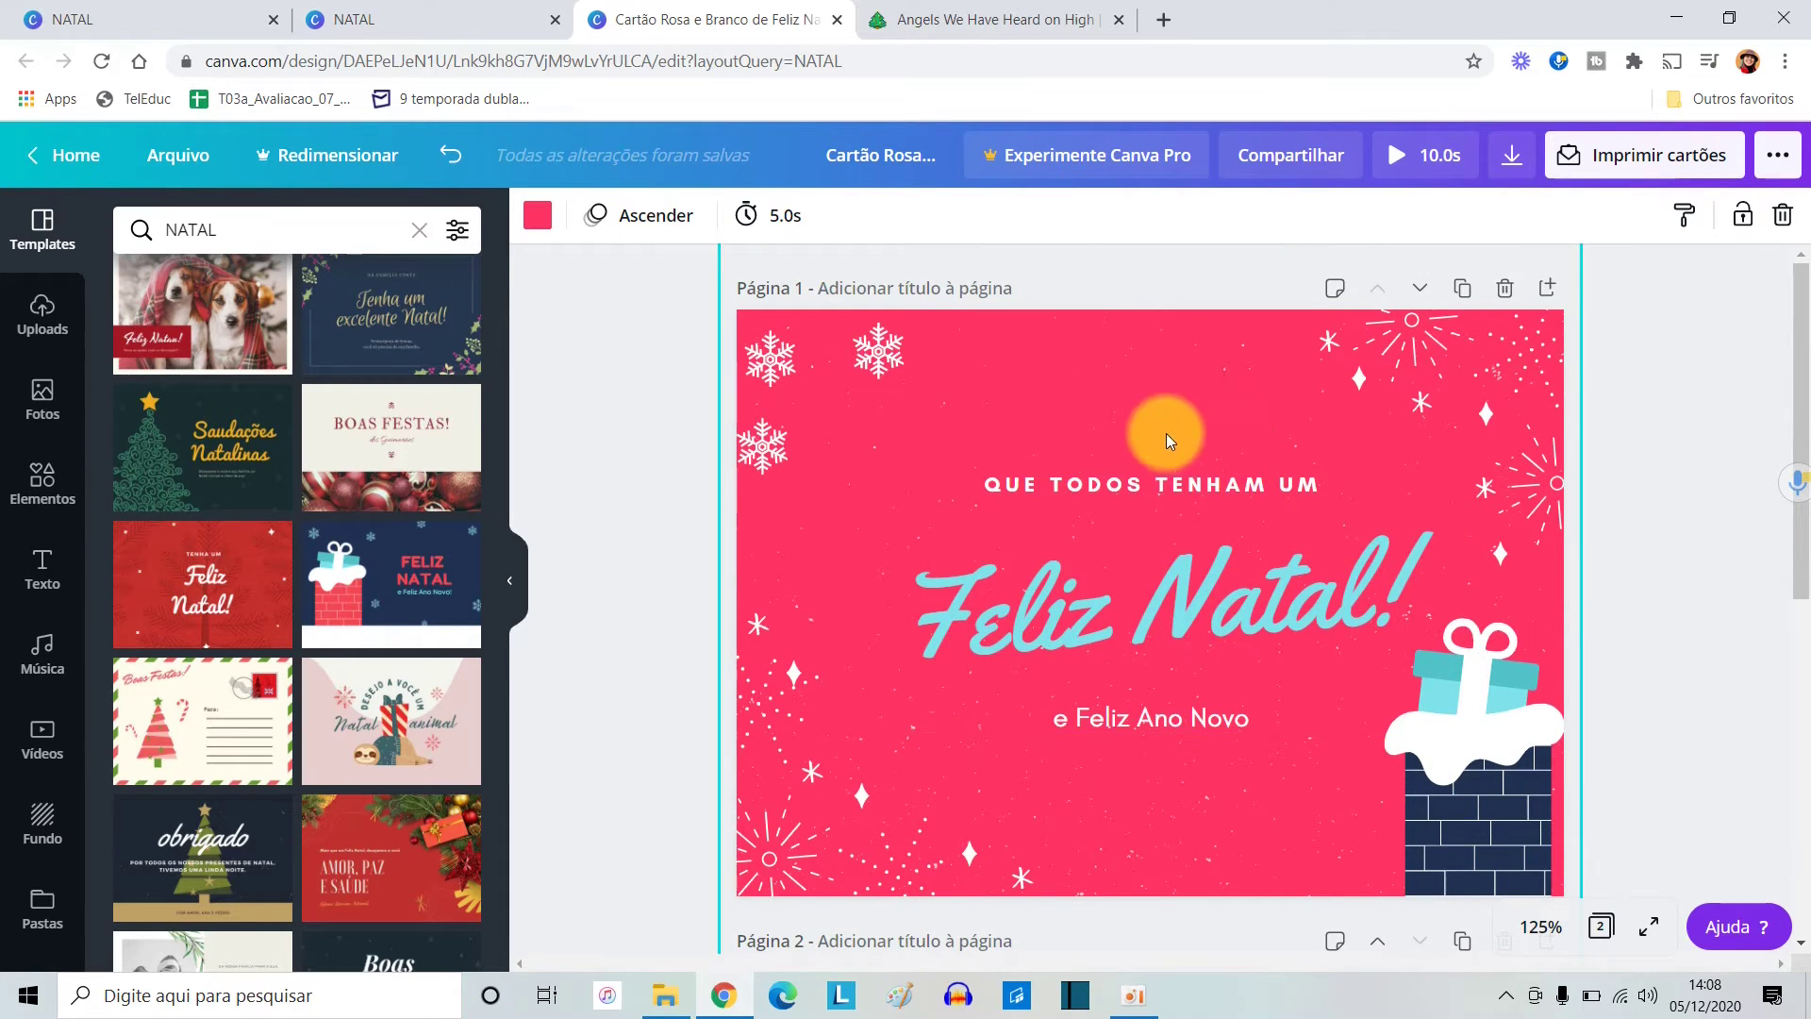
{"action": "scroll", "coordinate": [1166, 452], "scroll_direction": "down", "scroll_amount": 7}
{"action": "scroll", "coordinate": [1170, 671], "scroll_direction": "up", "scroll_amount": 7}
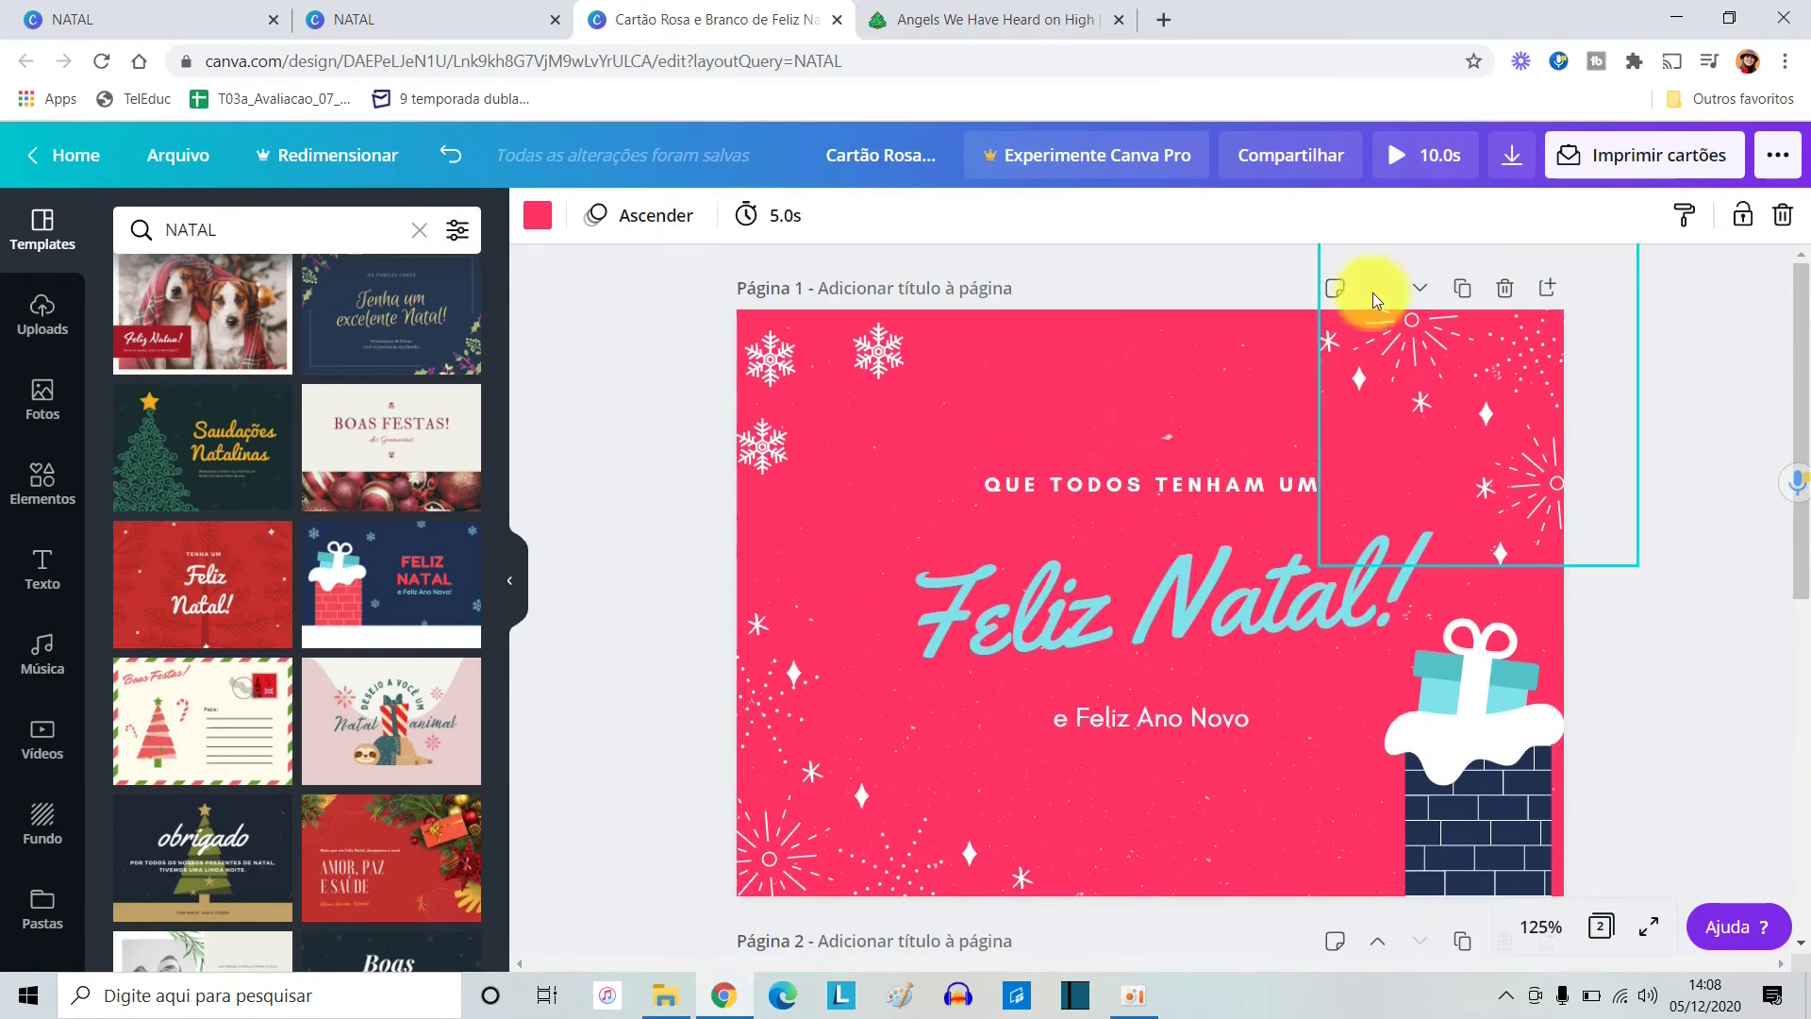
{"action": "left_click", "coordinate": [1389, 147]}
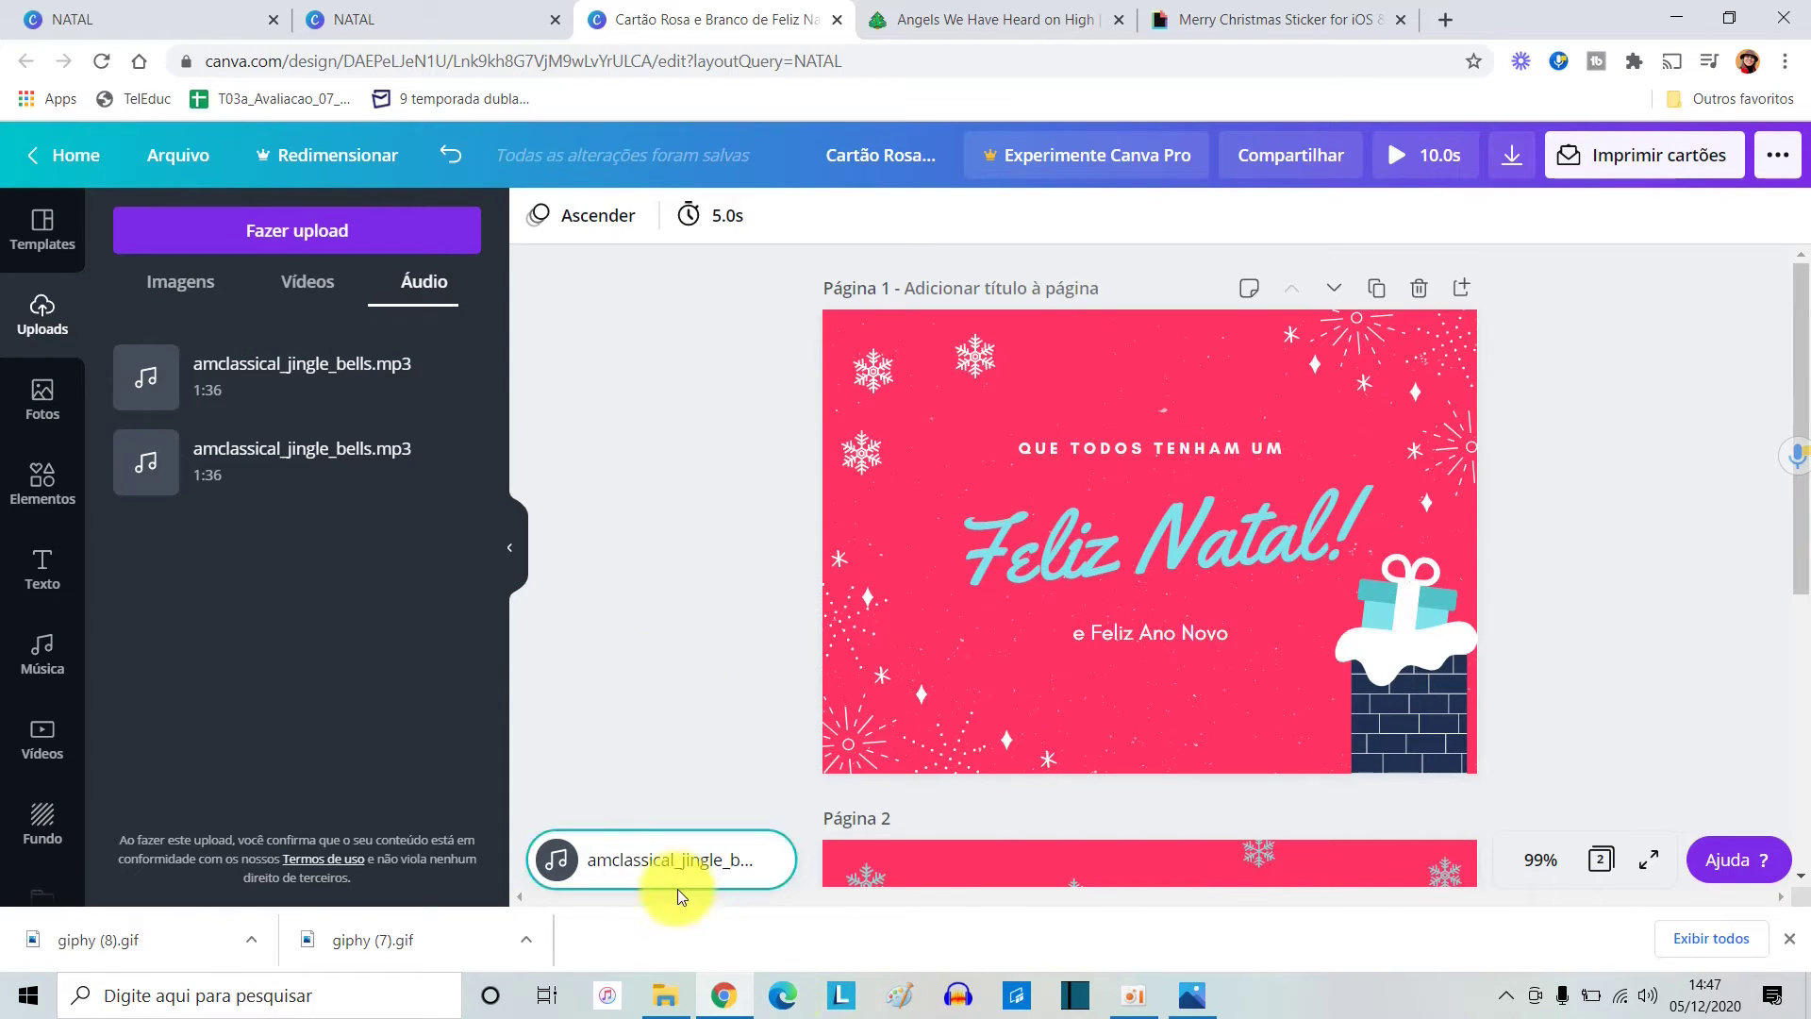
Search the elements library for "natal".
{"action": "scroll", "coordinate": [546, 664], "scroll_direction": "down", "scroll_amount": 1}
{"action": "scroll", "coordinate": [547, 664], "scroll_direction": "up", "scroll_amount": 1}
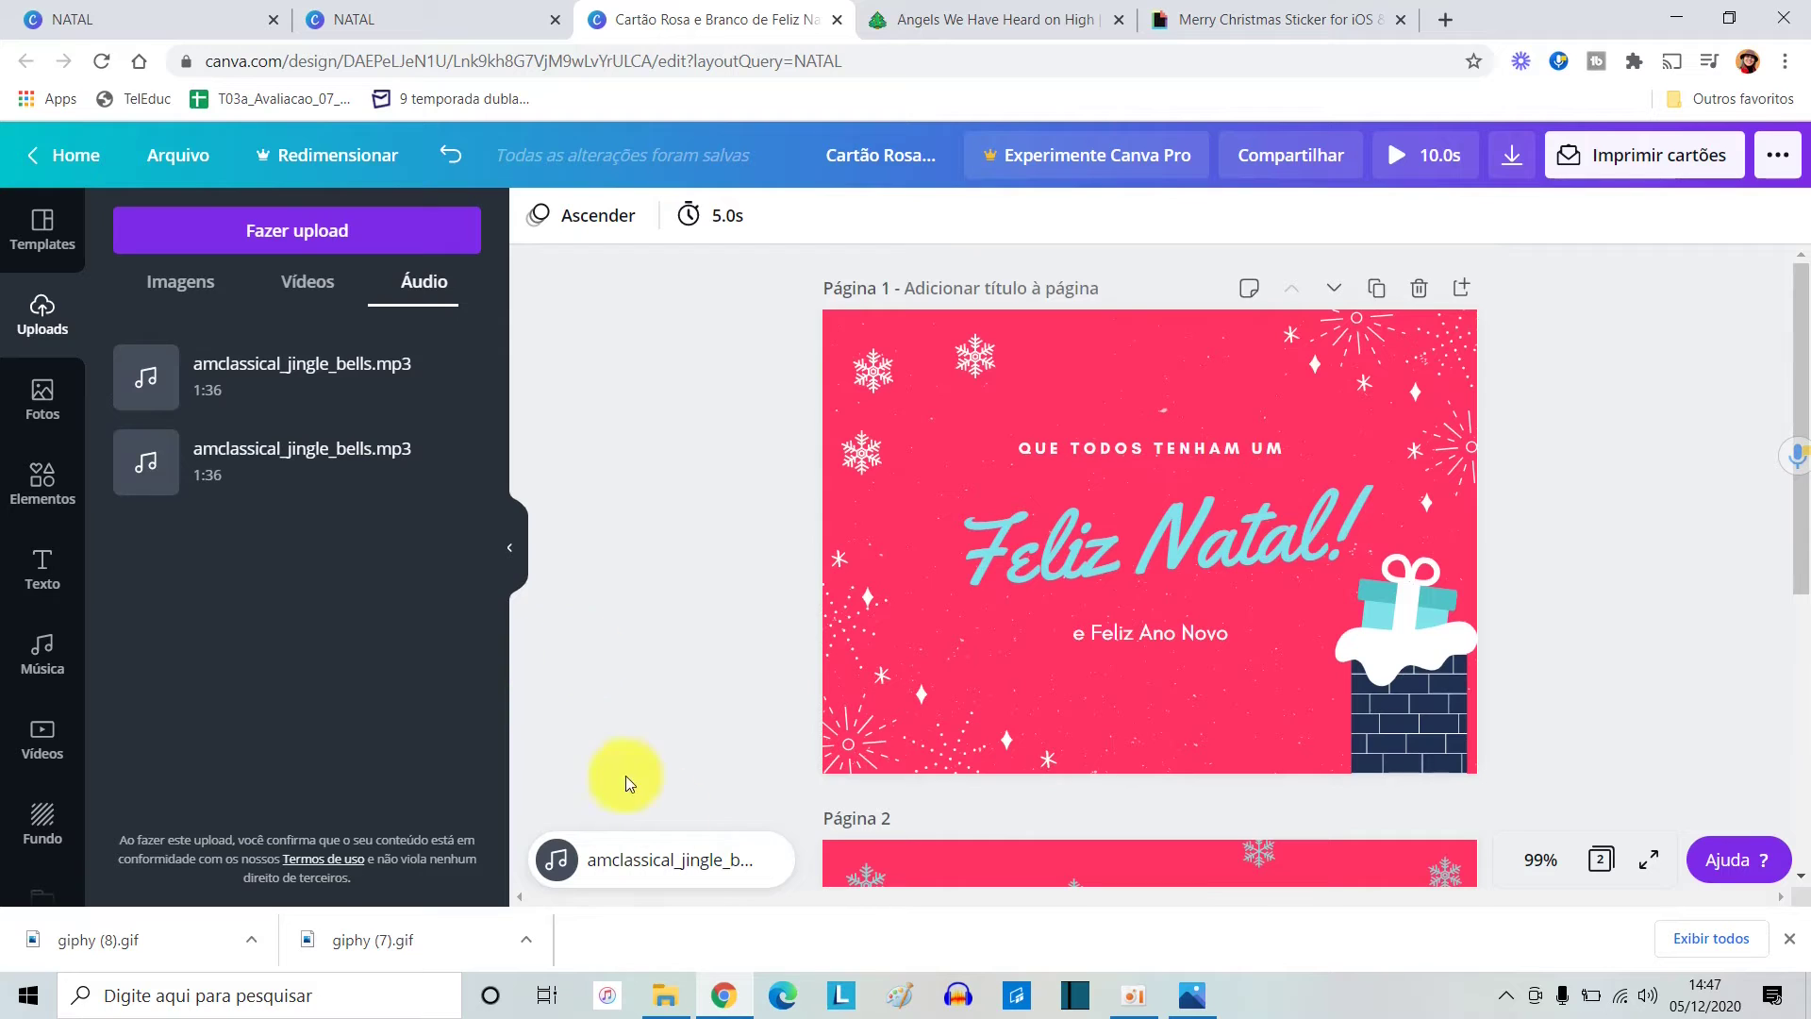
{"action": "left_click", "coordinate": [41, 479]}
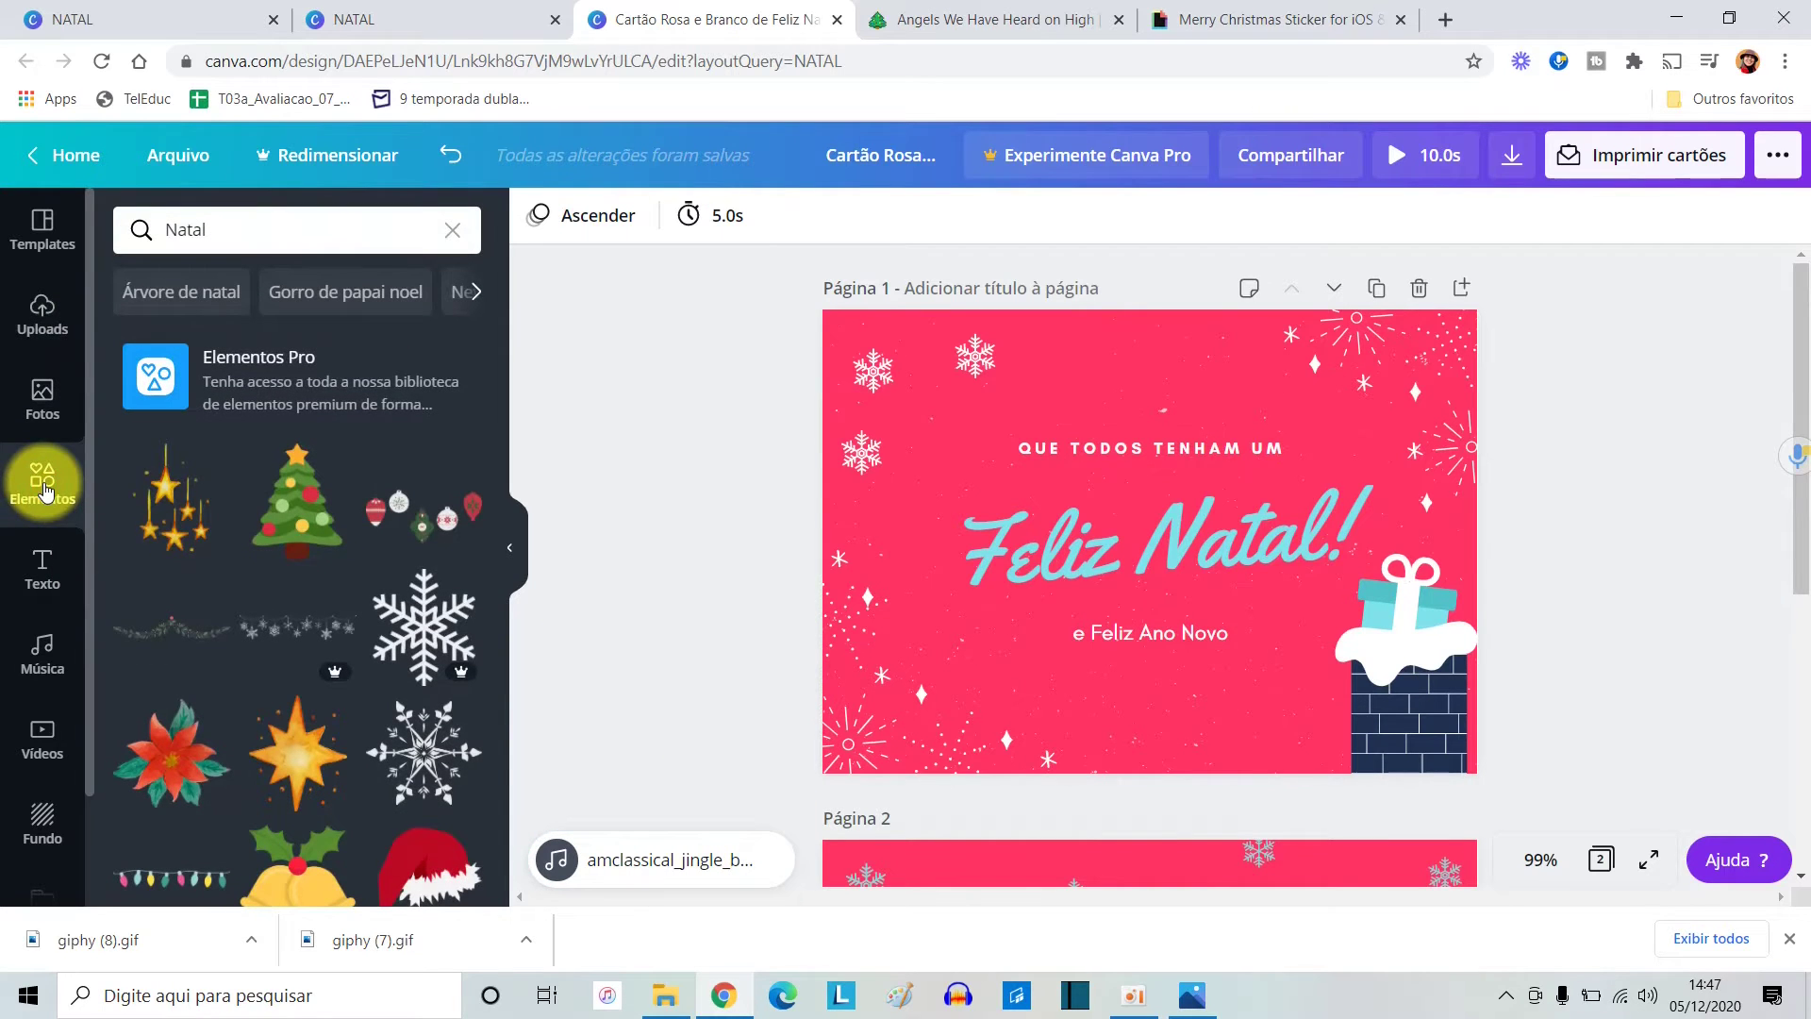
{"action": "left_click", "coordinate": [259, 231]}
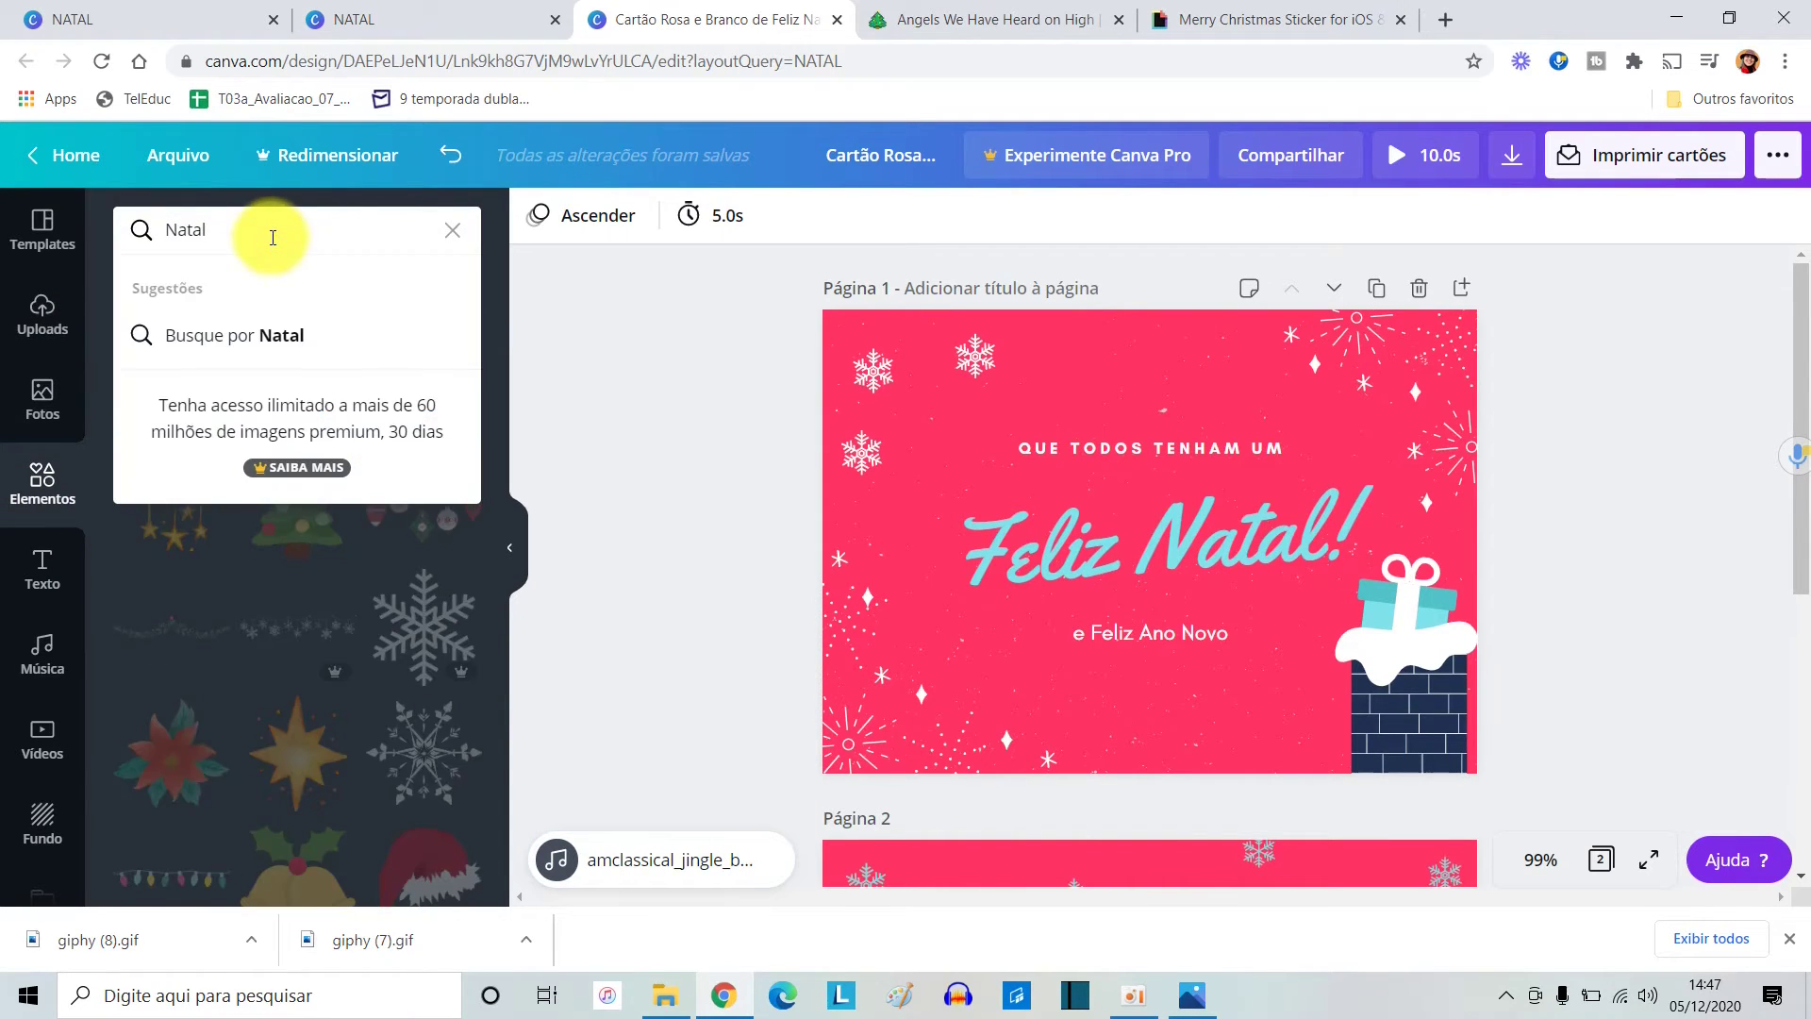
{"action": "key", "text": "BackSpace"}
{"action": "key", "text": "BackSpace"}
{"action": "key", "text": "BackSpace"}
{"action": "key", "text": "BackSpace"}
{"action": "key", "text": "BackSpace"}
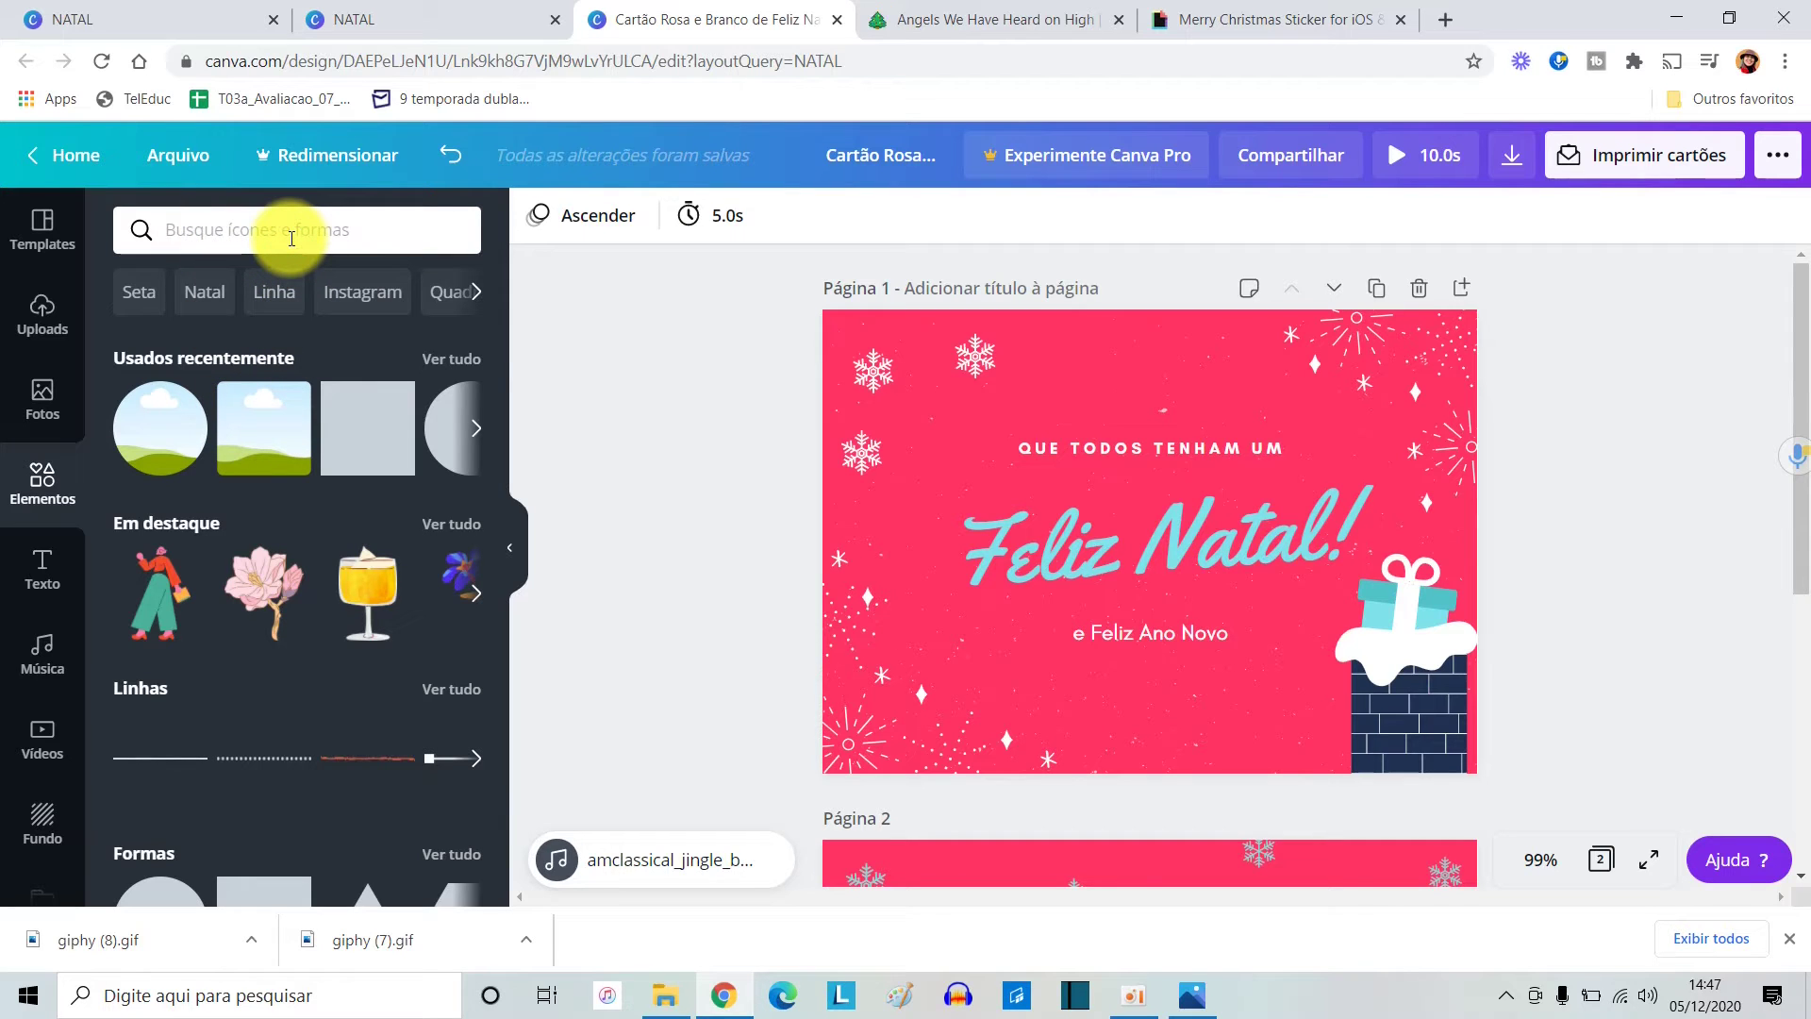
{"action": "type", "text": "natal"}
{"action": "key", "text": "Return"}
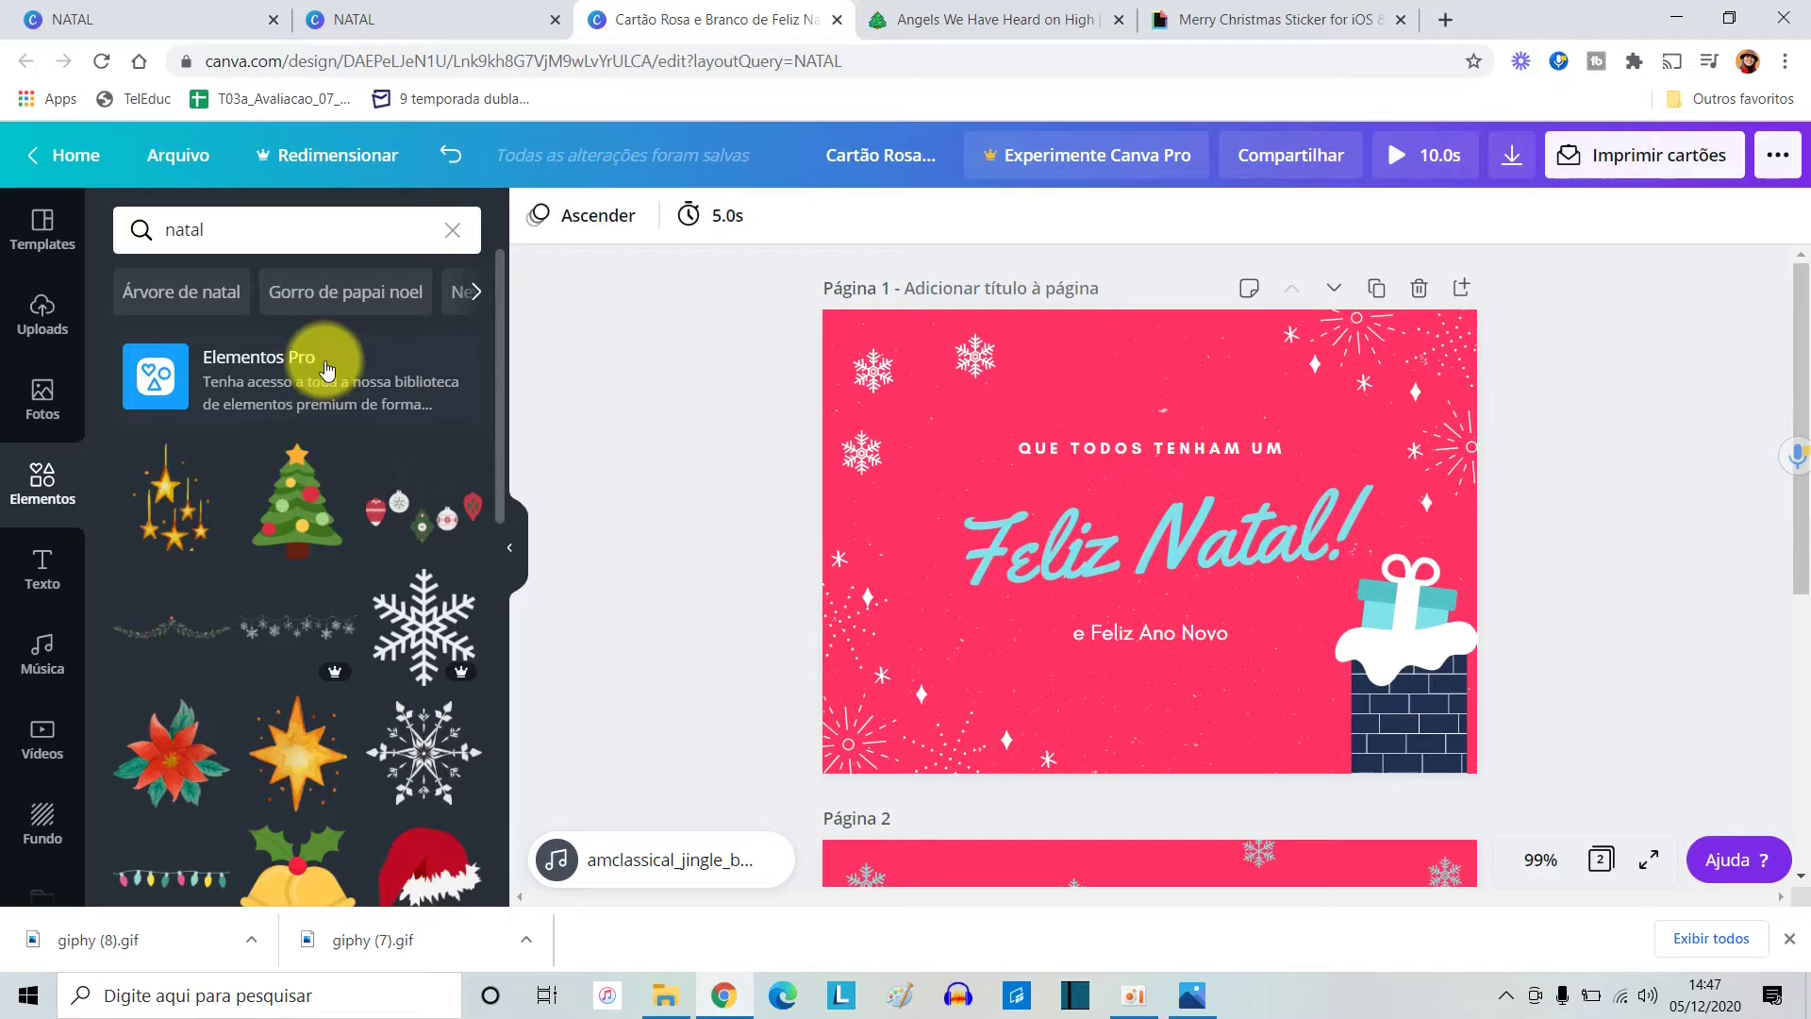
Browse the Christmas element results, comparing which illustrations are free and which are Pro.
{"action": "scroll", "coordinate": [349, 448], "scroll_direction": "down", "scroll_amount": 1}
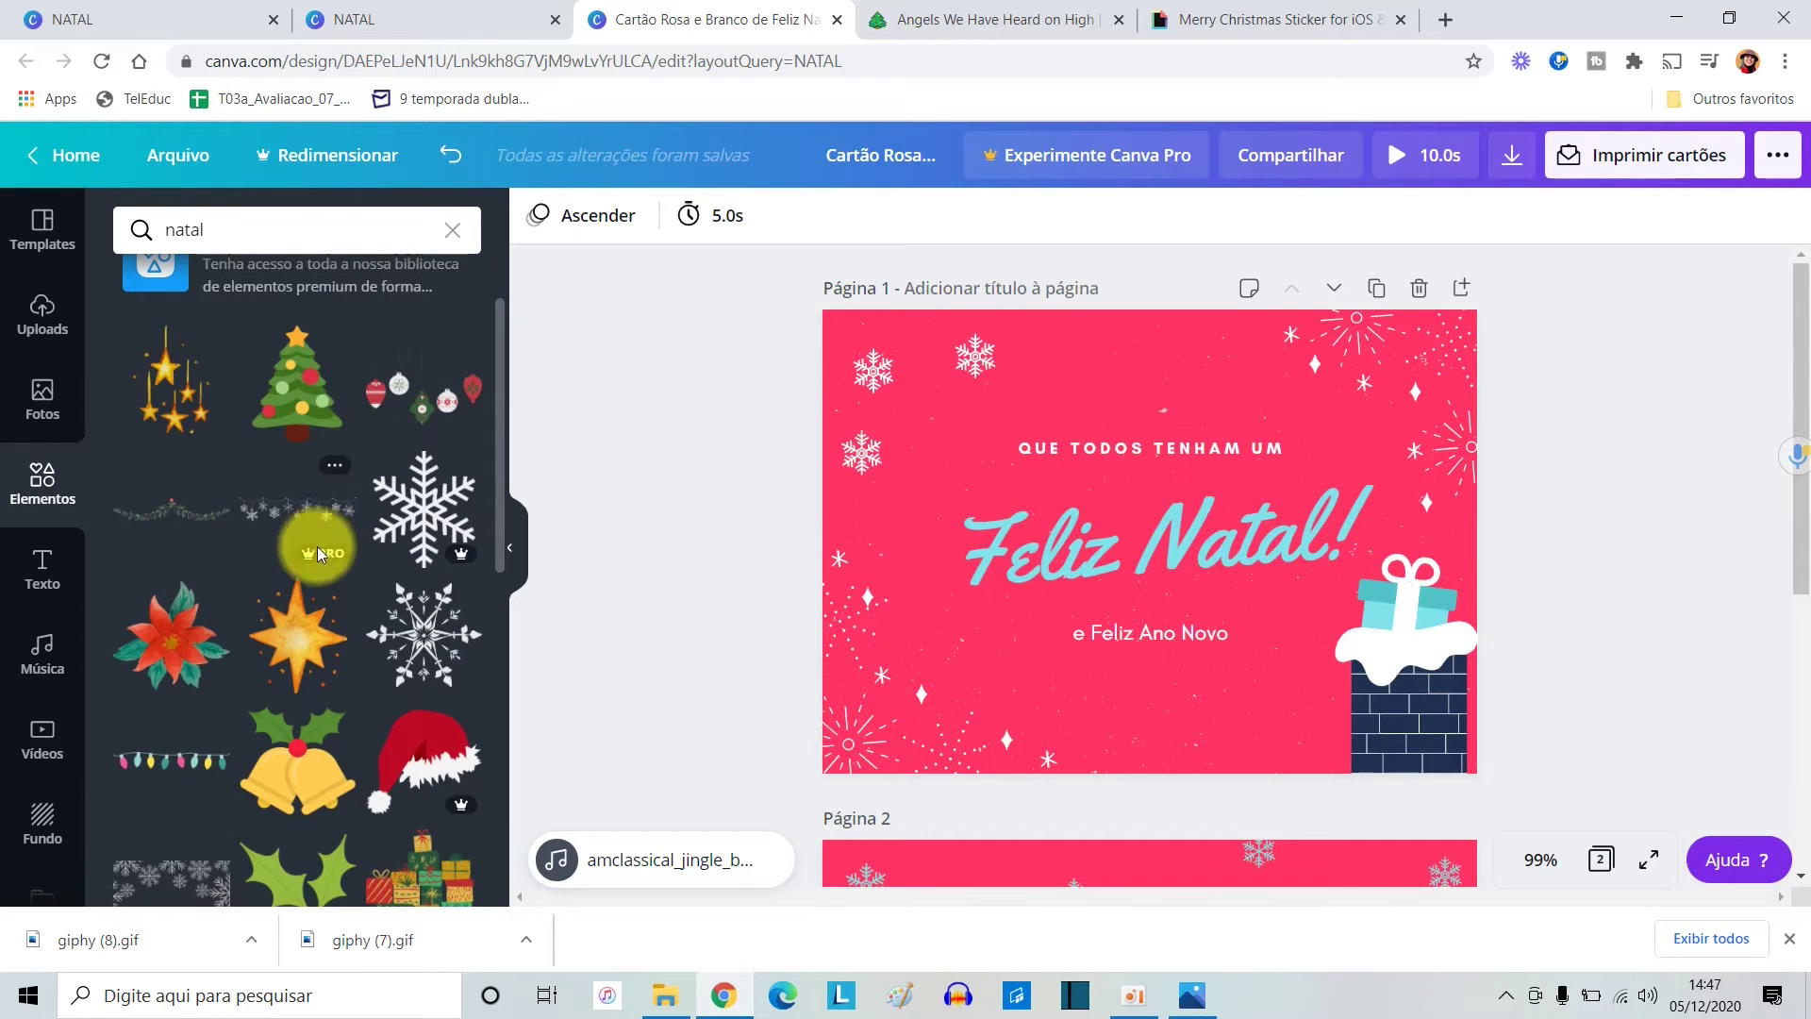
{"action": "scroll", "coordinate": [283, 410], "scroll_direction": "down", "scroll_amount": 2}
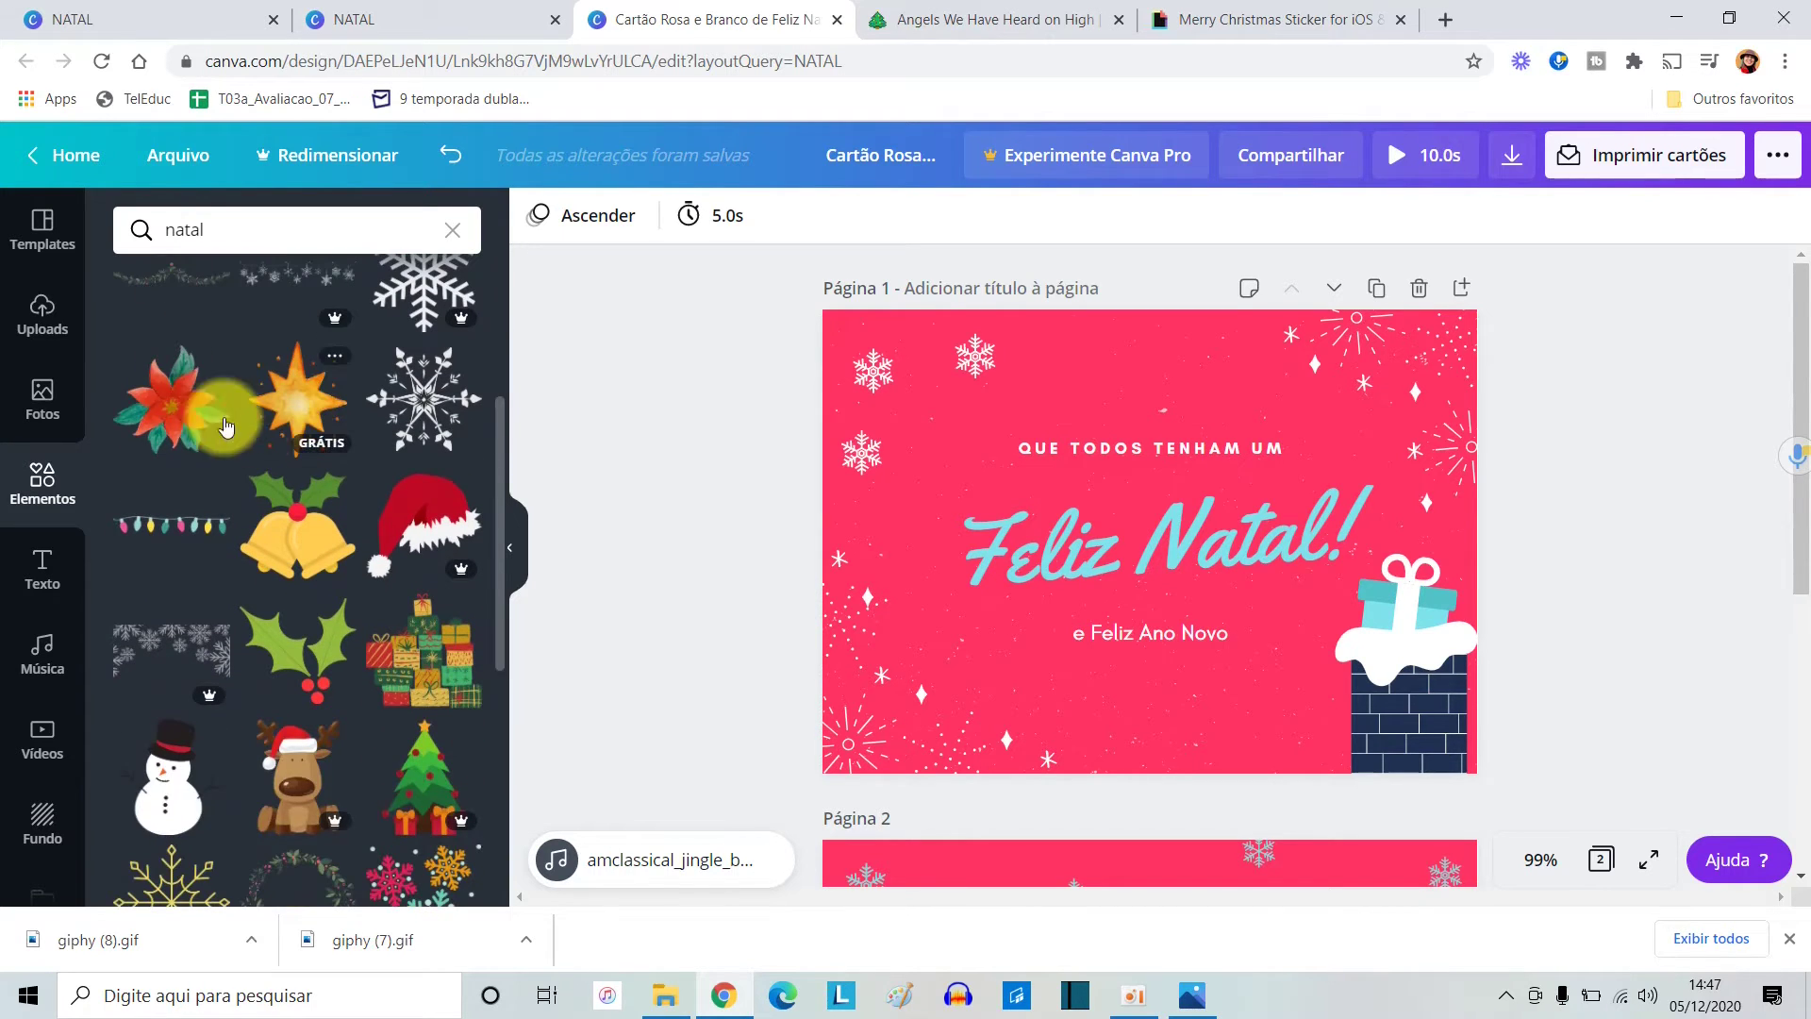
{"action": "scroll", "coordinate": [472, 688], "scroll_direction": "down", "scroll_amount": 2}
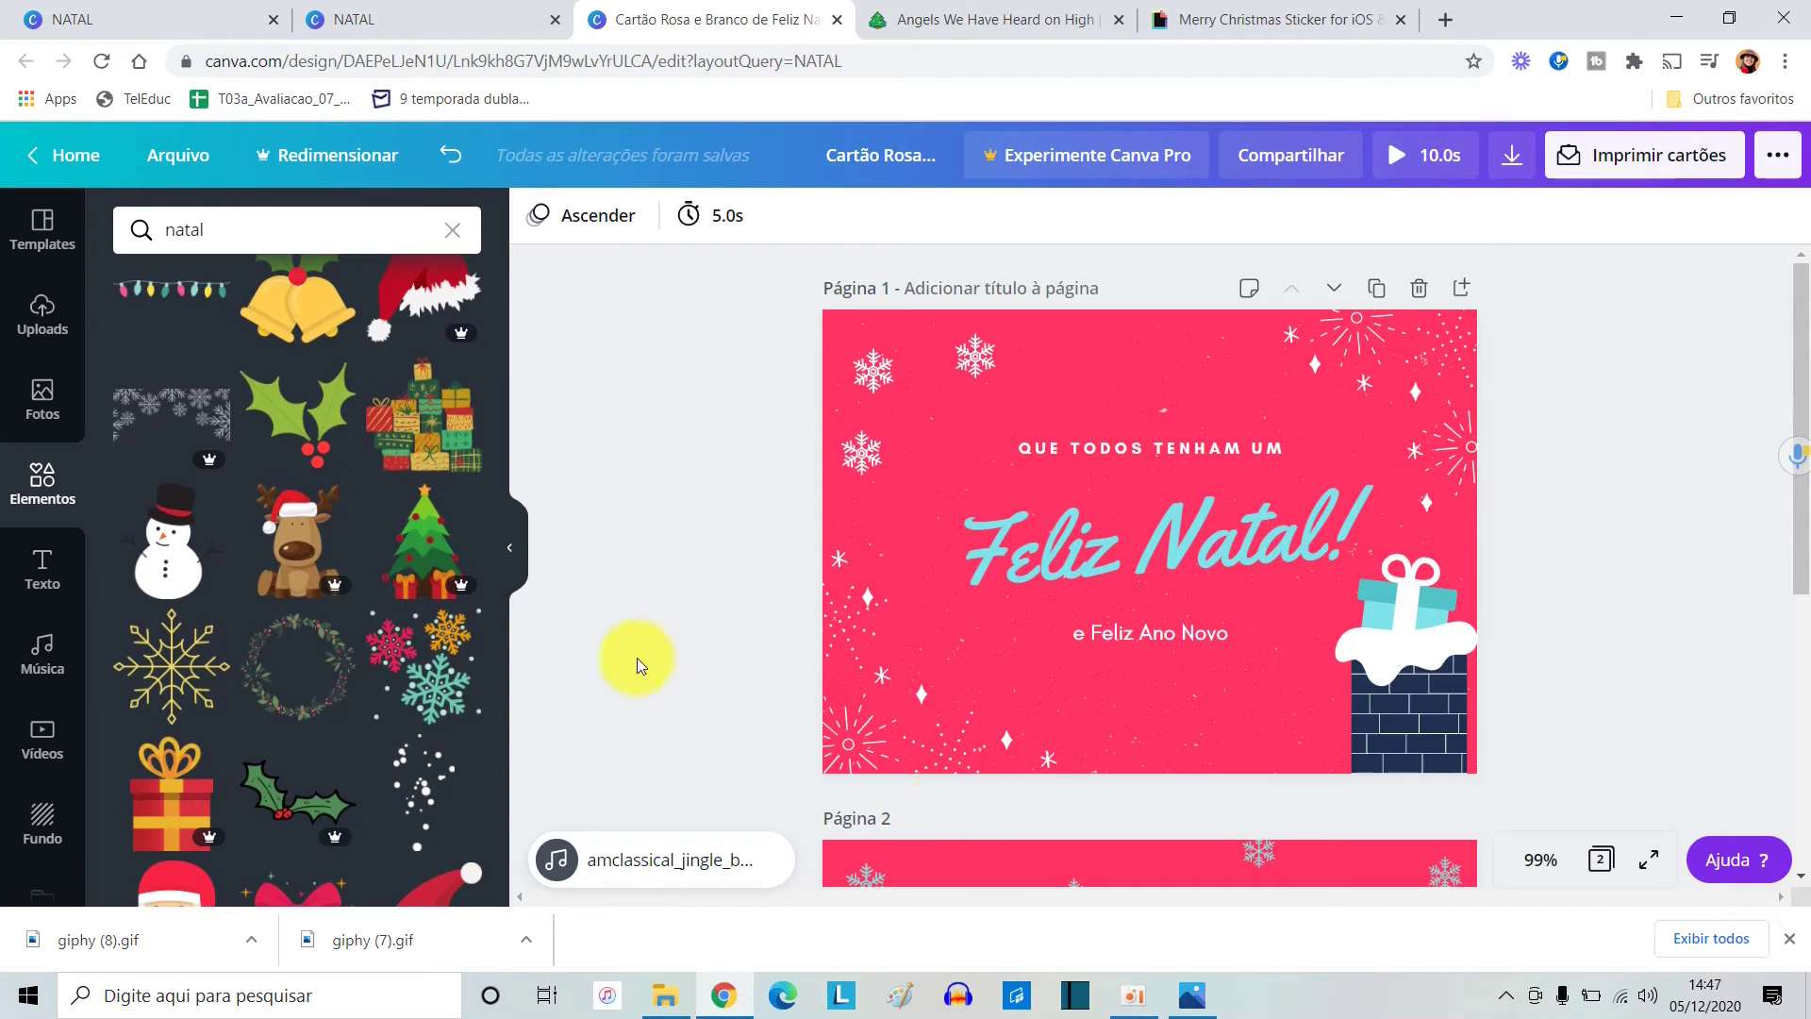
{"action": "scroll", "coordinate": [452, 566], "scroll_direction": "down", "scroll_amount": 1}
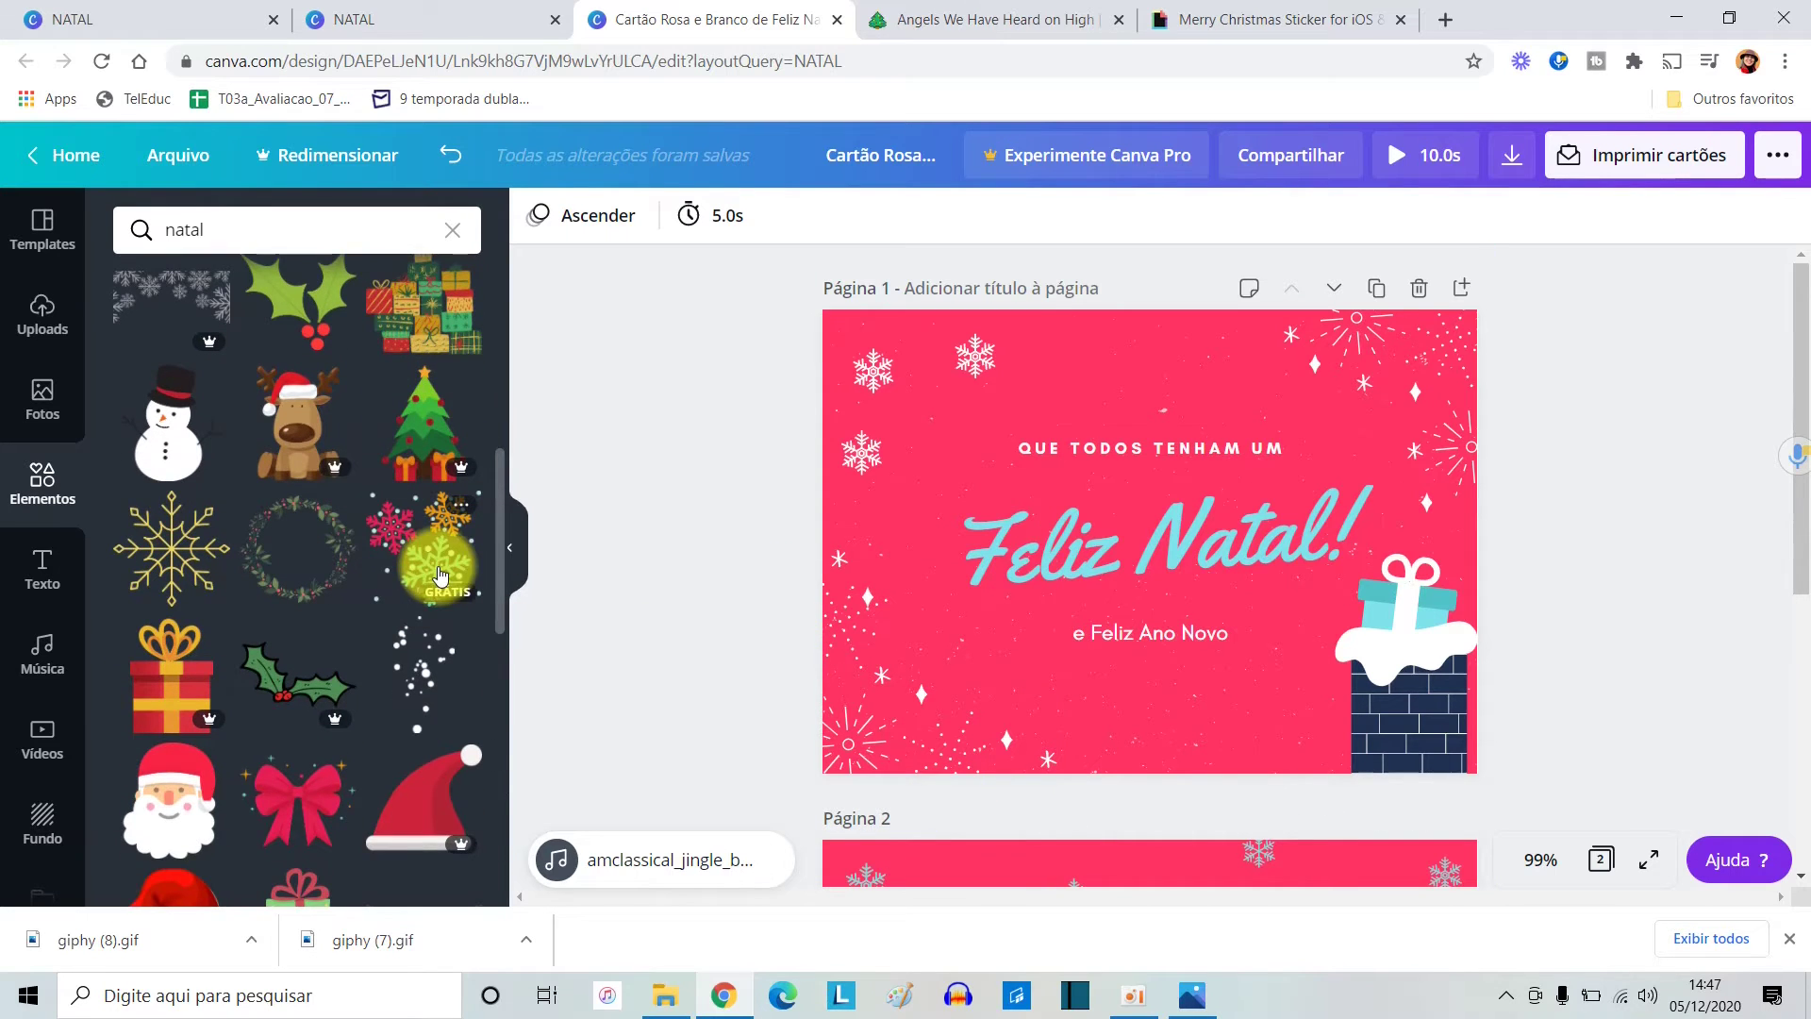
{"action": "scroll", "coordinate": [438, 547], "scroll_direction": "down", "scroll_amount": 4}
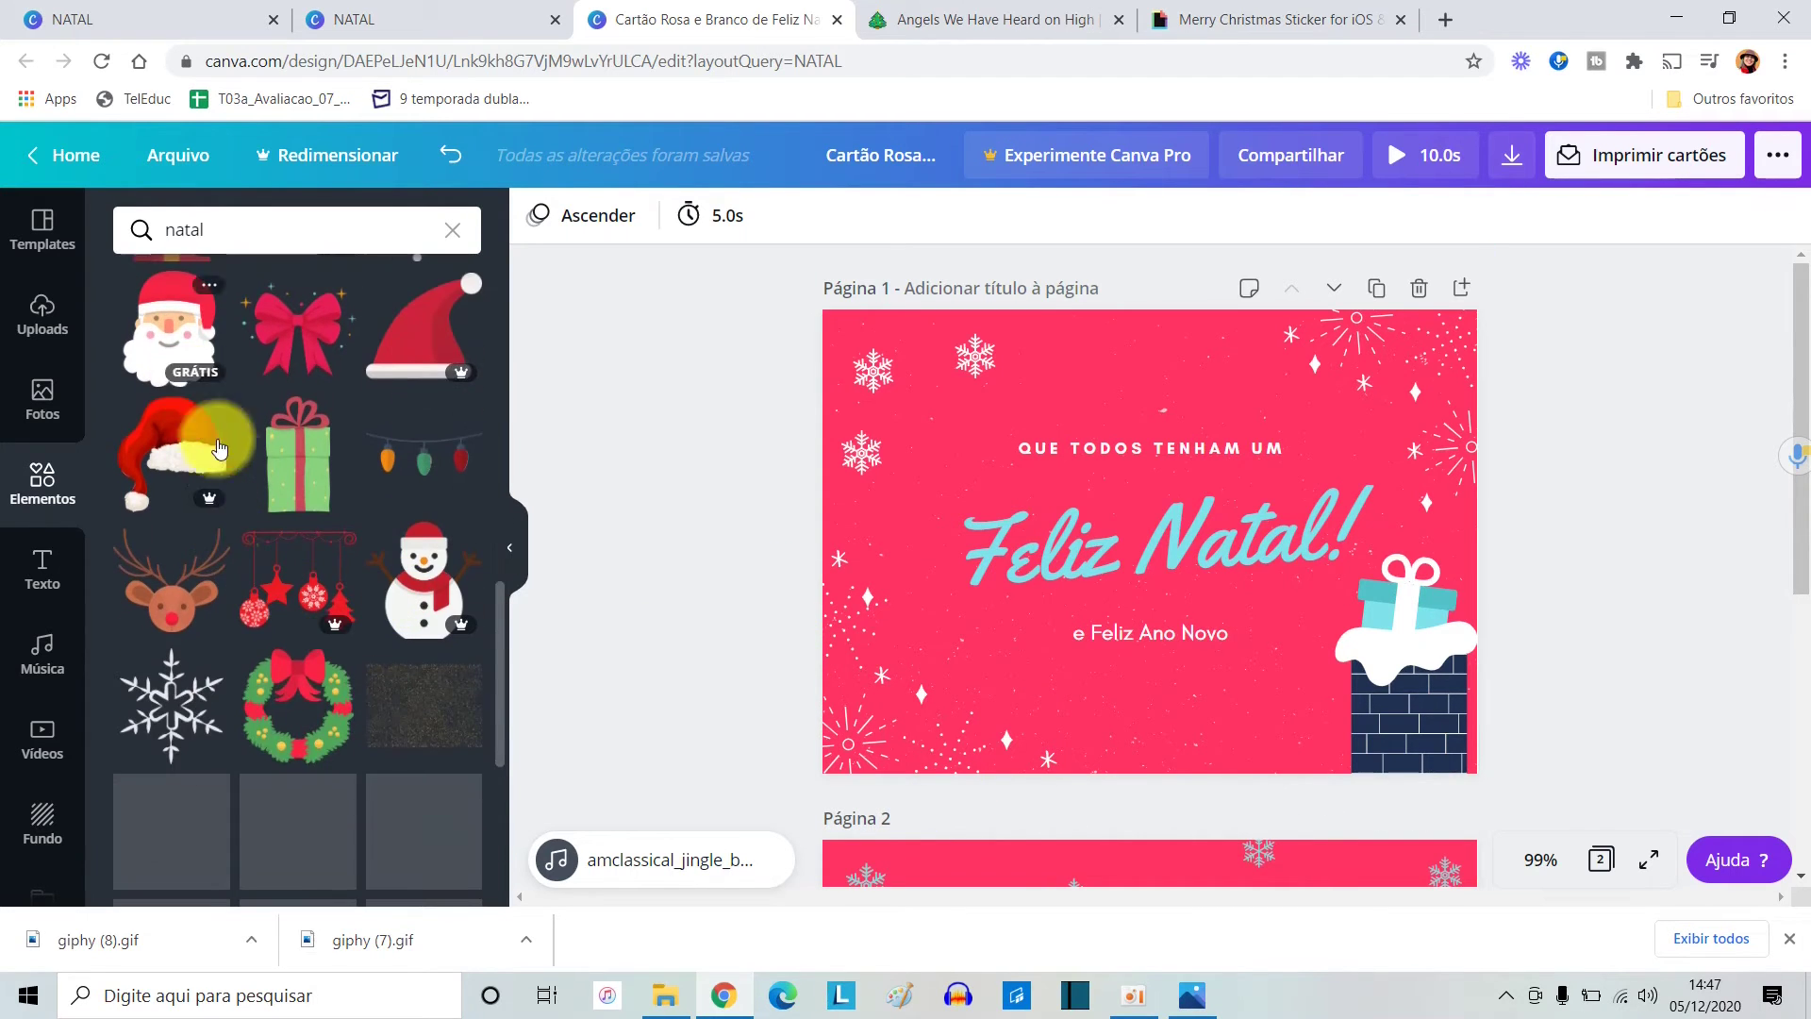
{"action": "scroll", "coordinate": [302, 566], "scroll_direction": "down", "scroll_amount": 2}
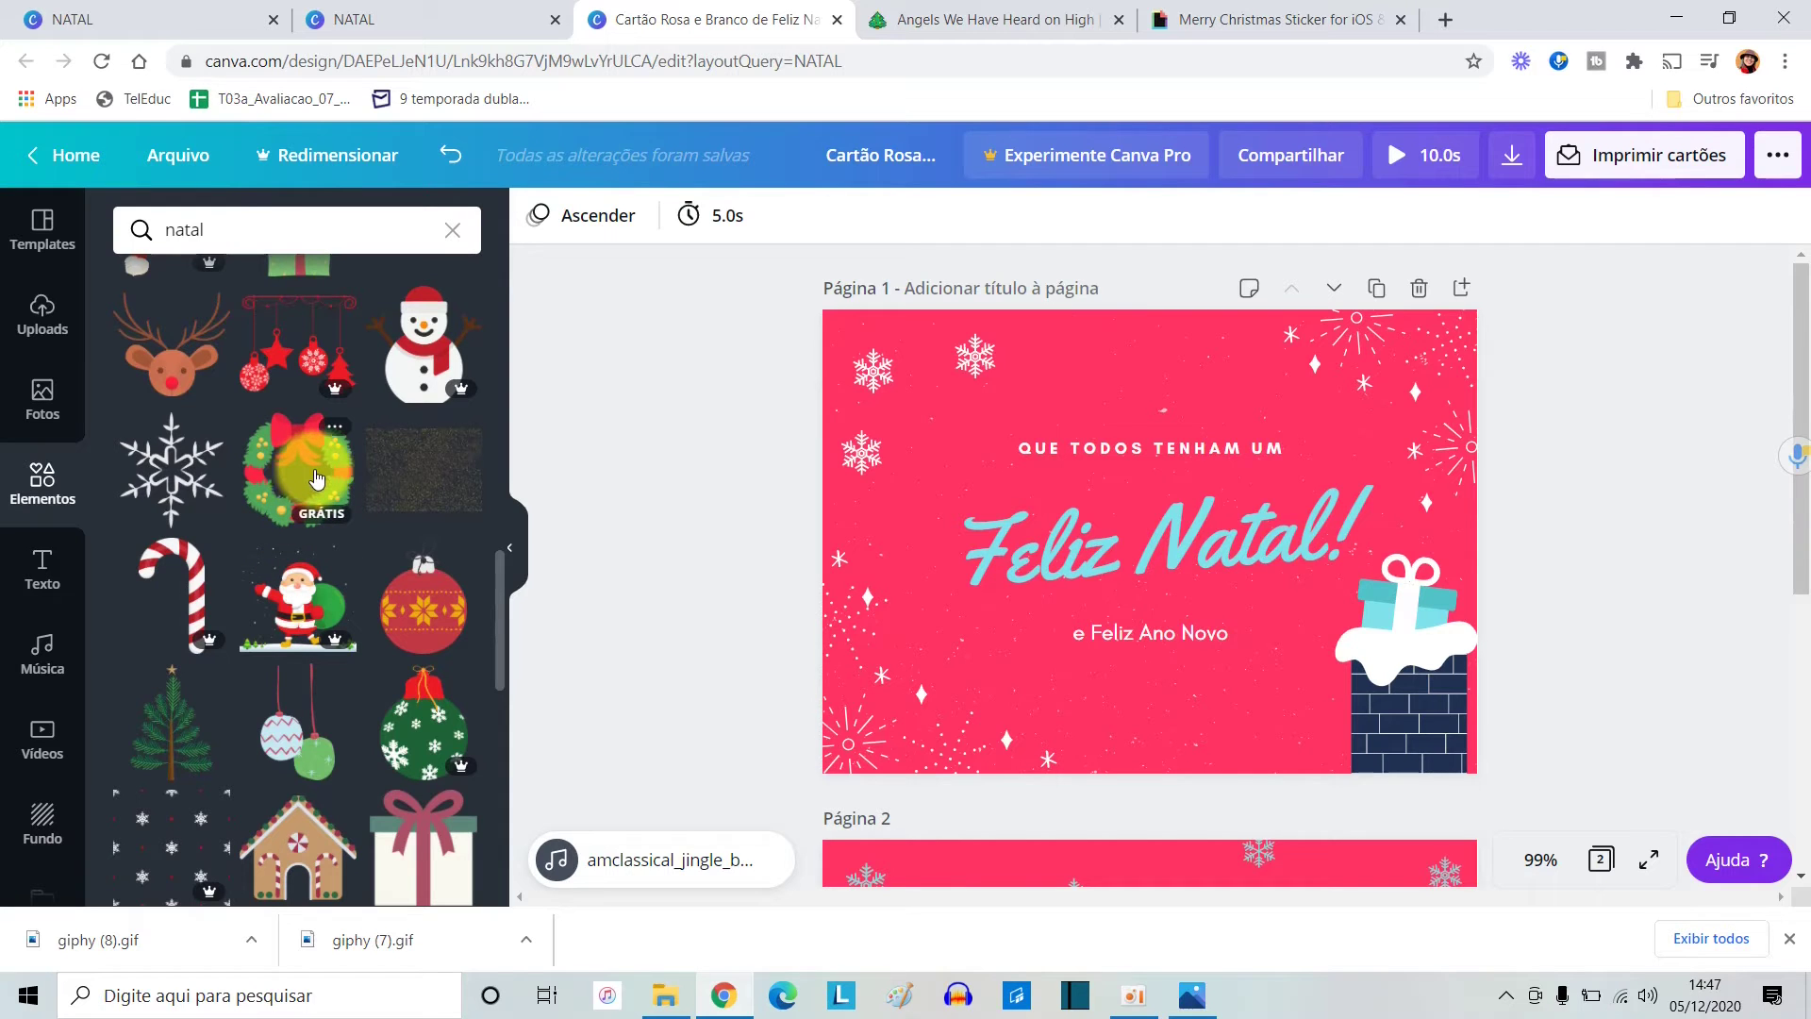
{"action": "scroll", "coordinate": [316, 476], "scroll_direction": "up", "scroll_amount": 2}
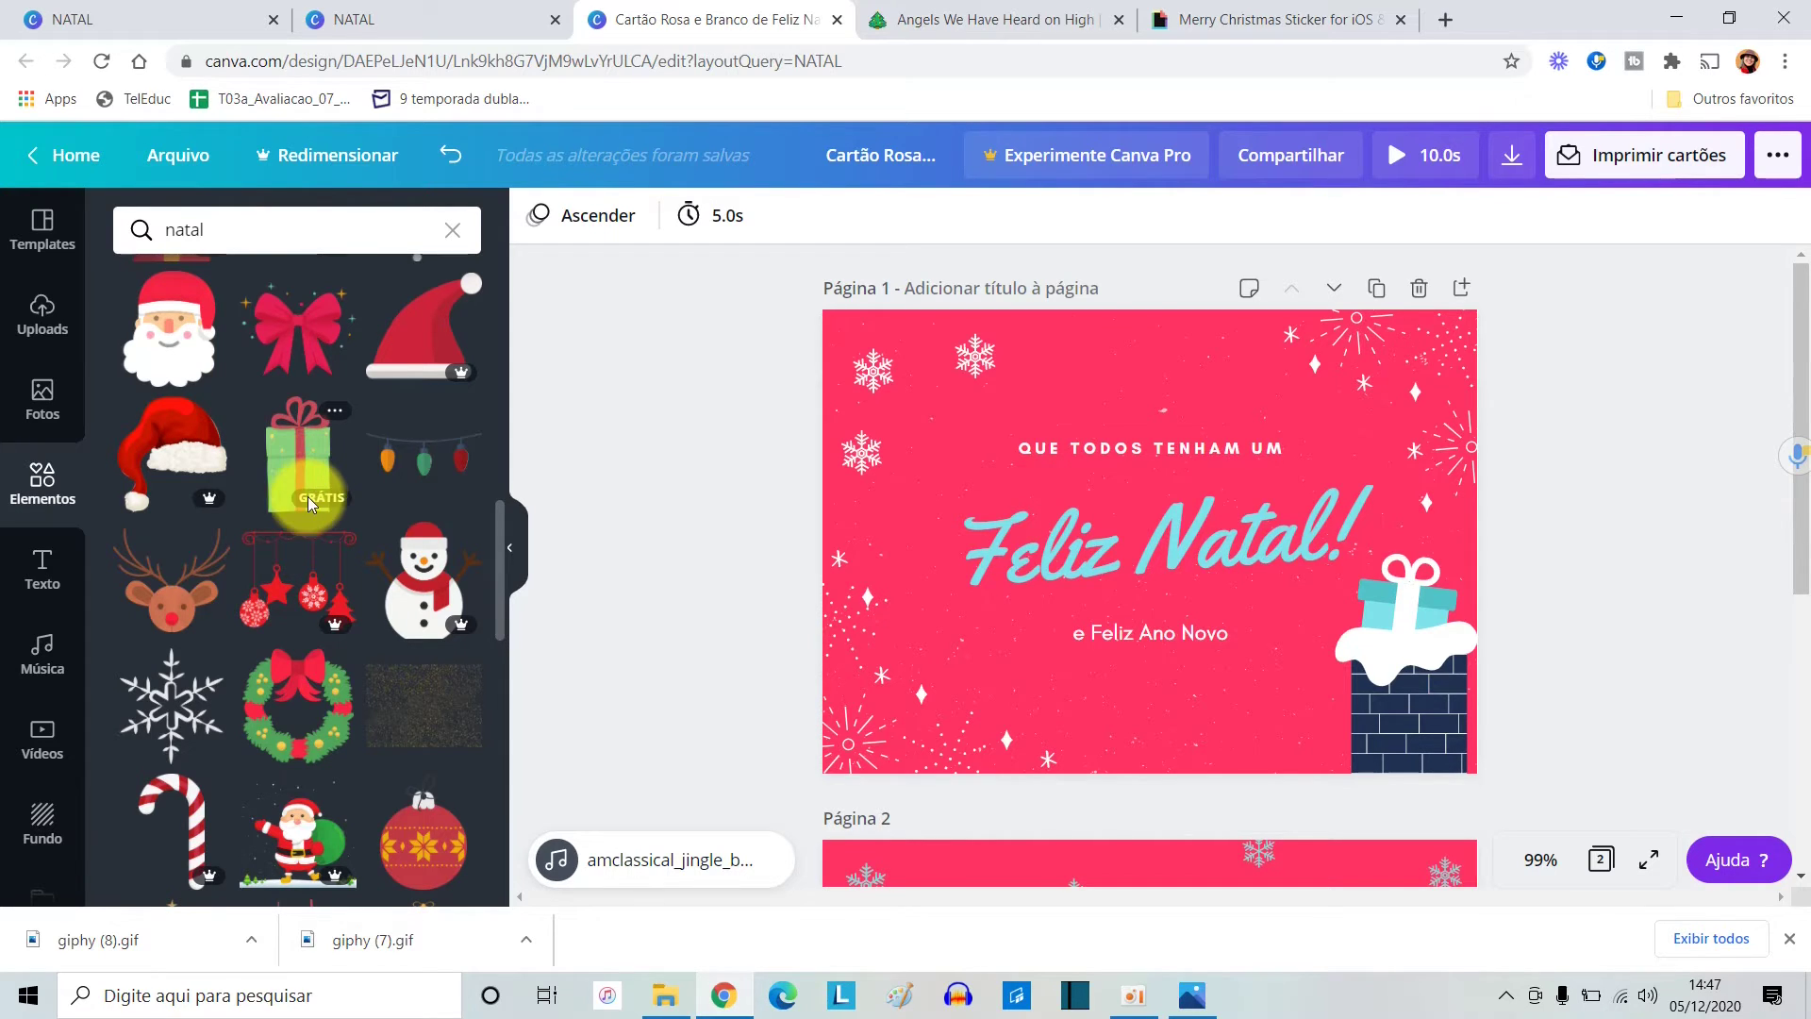
{"action": "scroll", "coordinate": [279, 530], "scroll_direction": "up", "scroll_amount": 10}
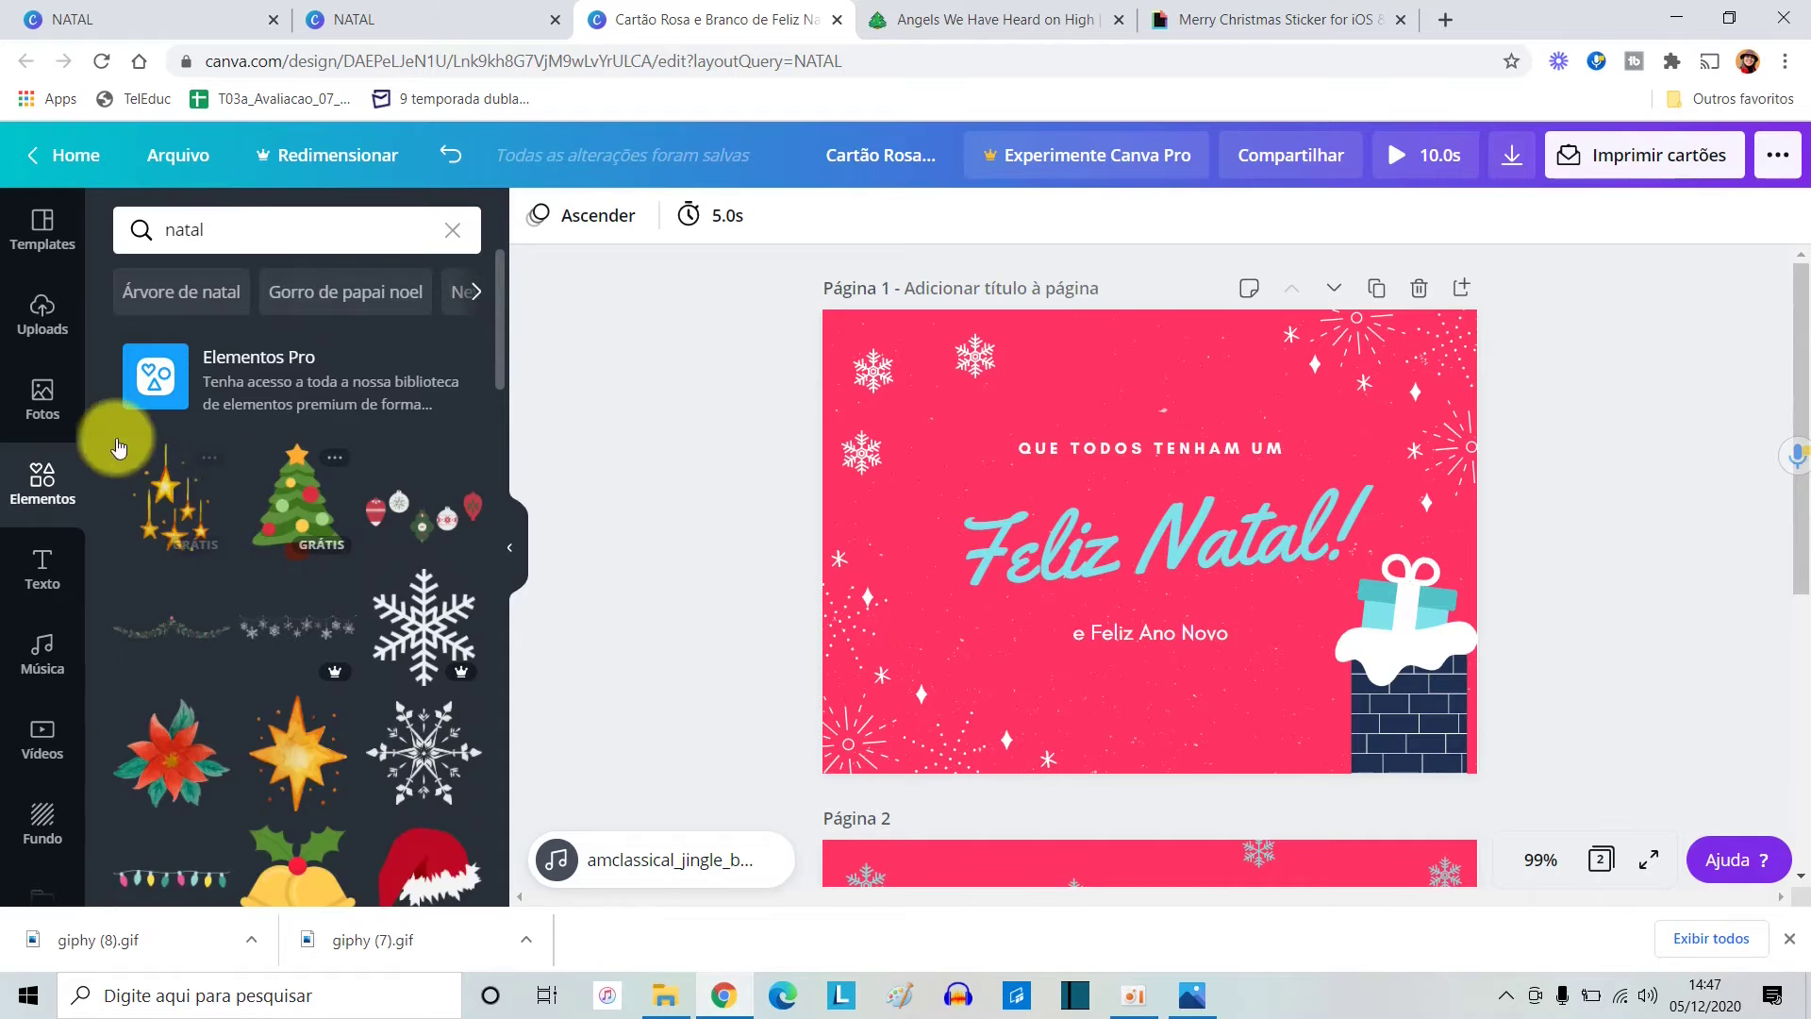
Insert the uploaded Christmas string-lights GIF on page 1 and place it slightly reduced over the upper-left corner.
{"action": "left_click", "coordinate": [43, 309]}
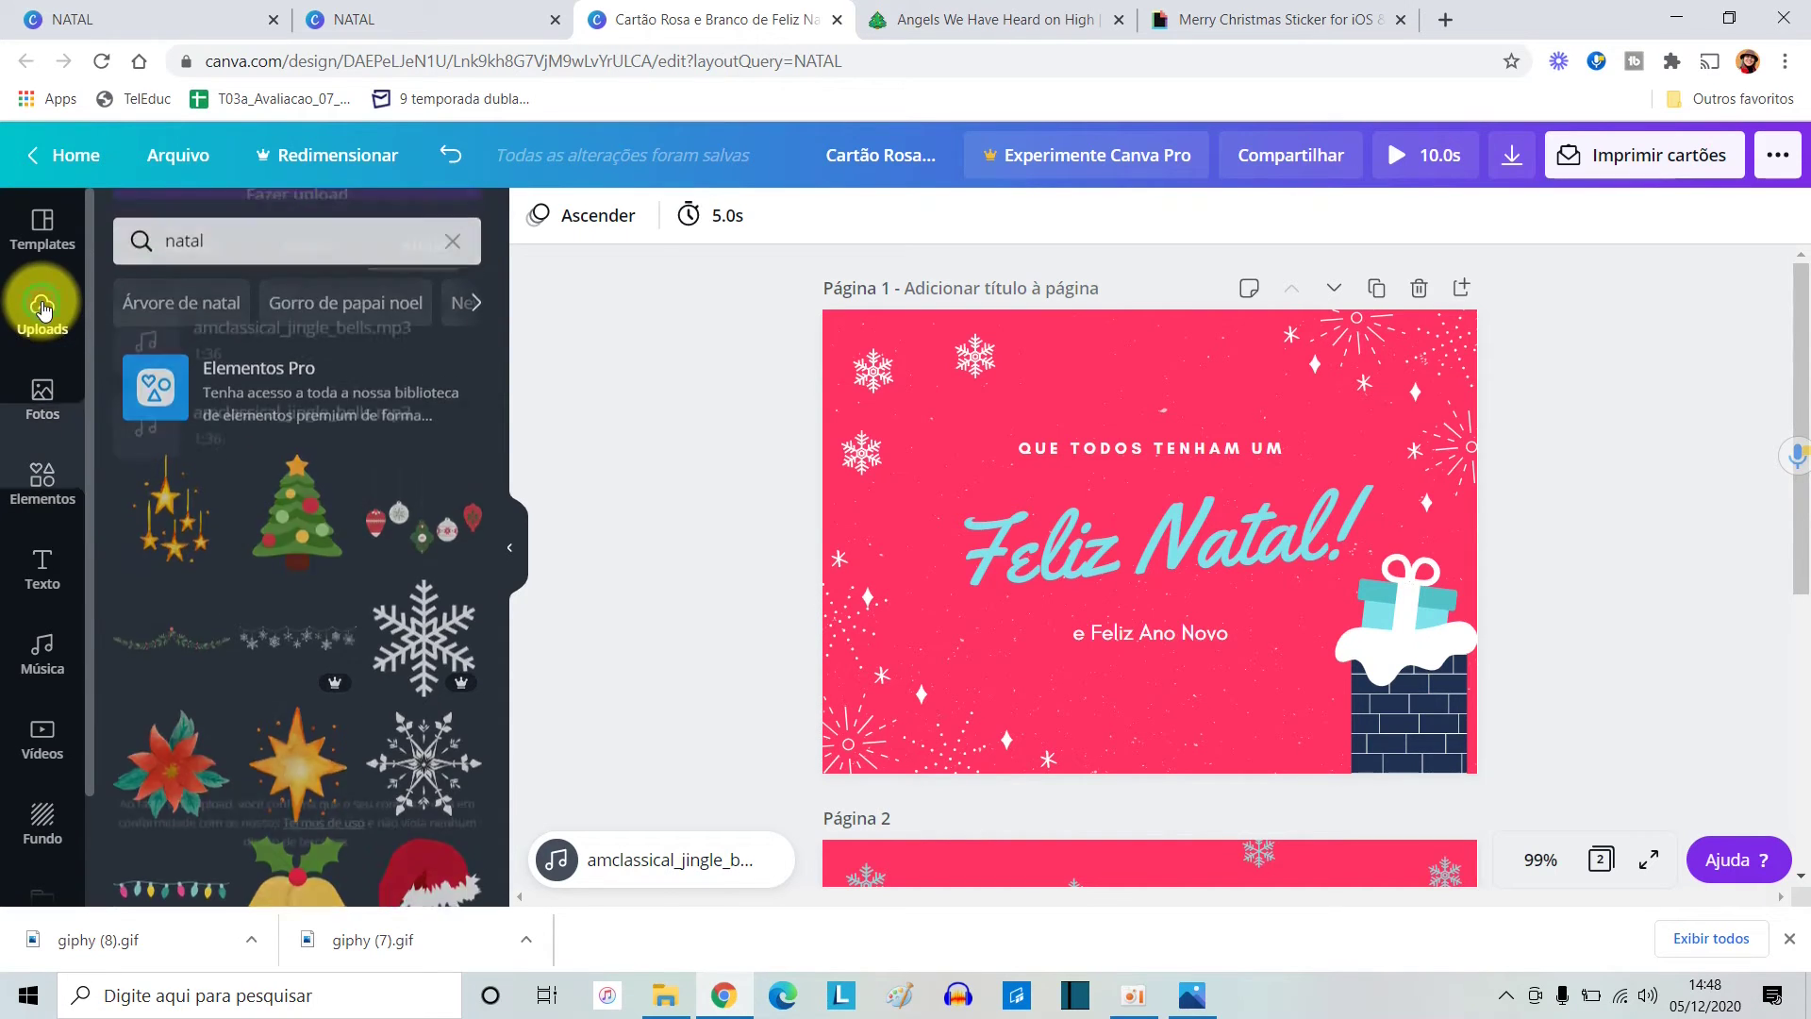
{"action": "left_click", "coordinate": [297, 282]}
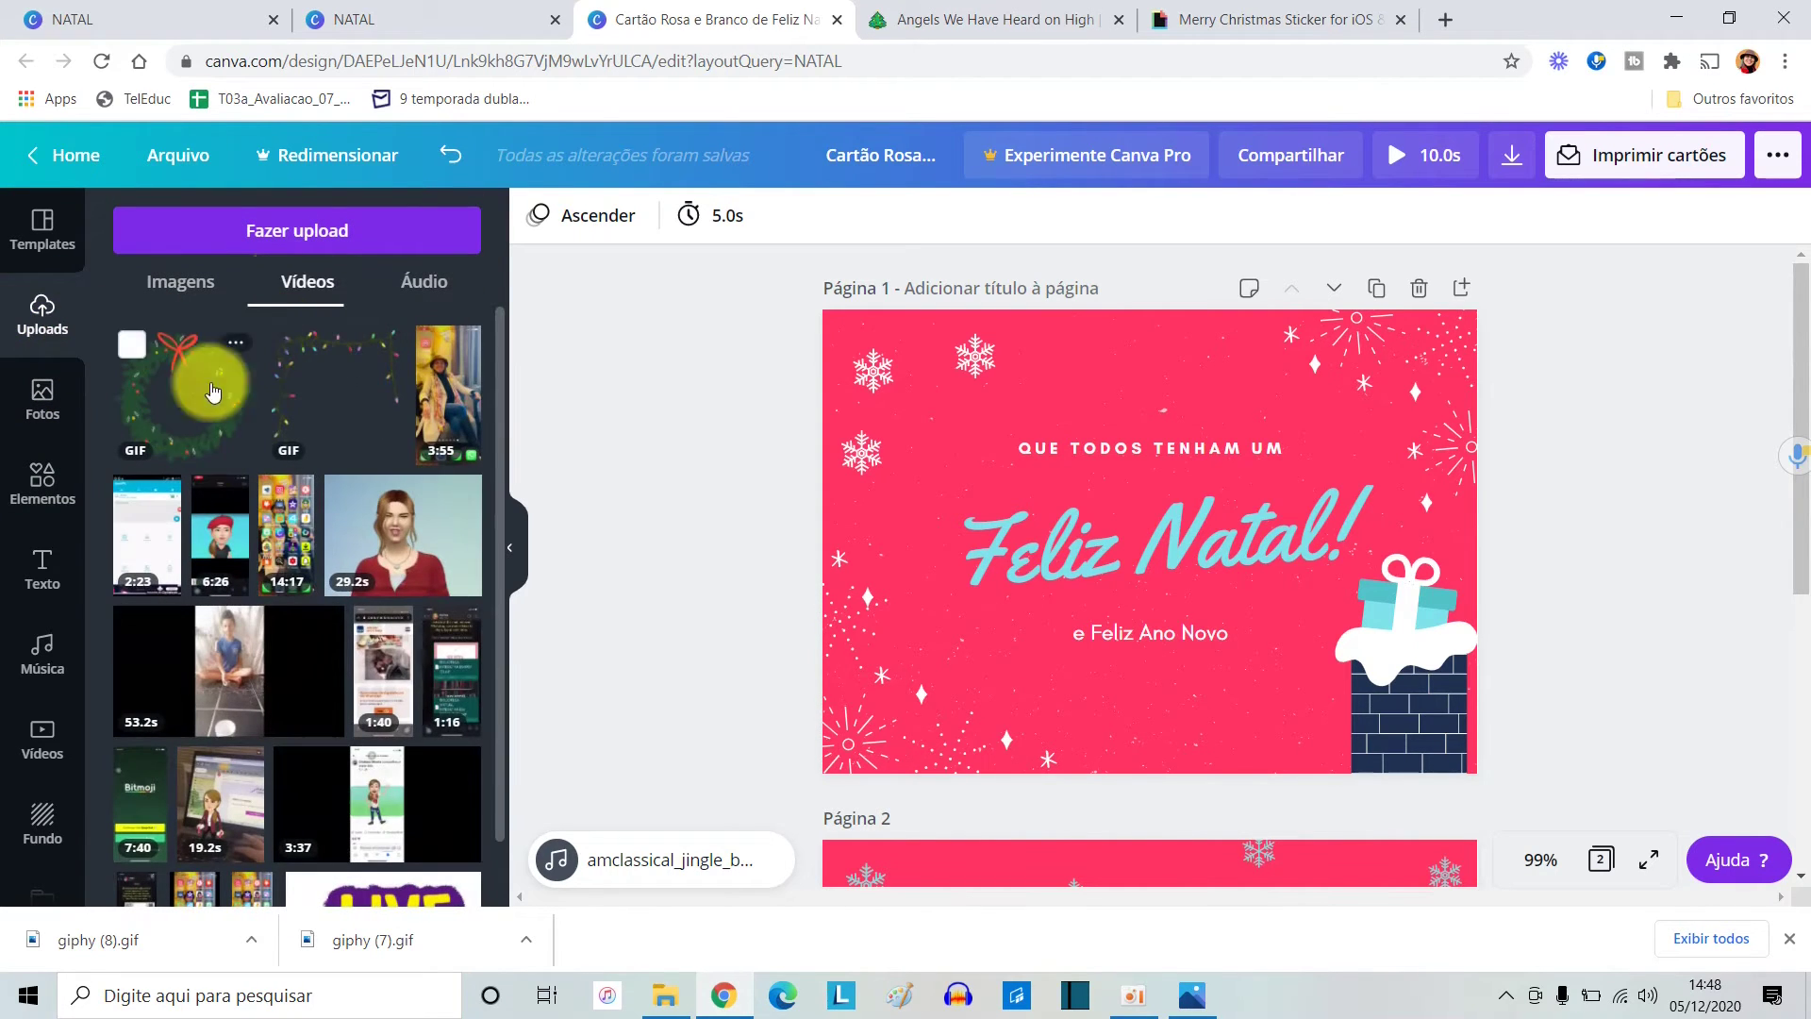
{"action": "left_click", "coordinate": [336, 377]}
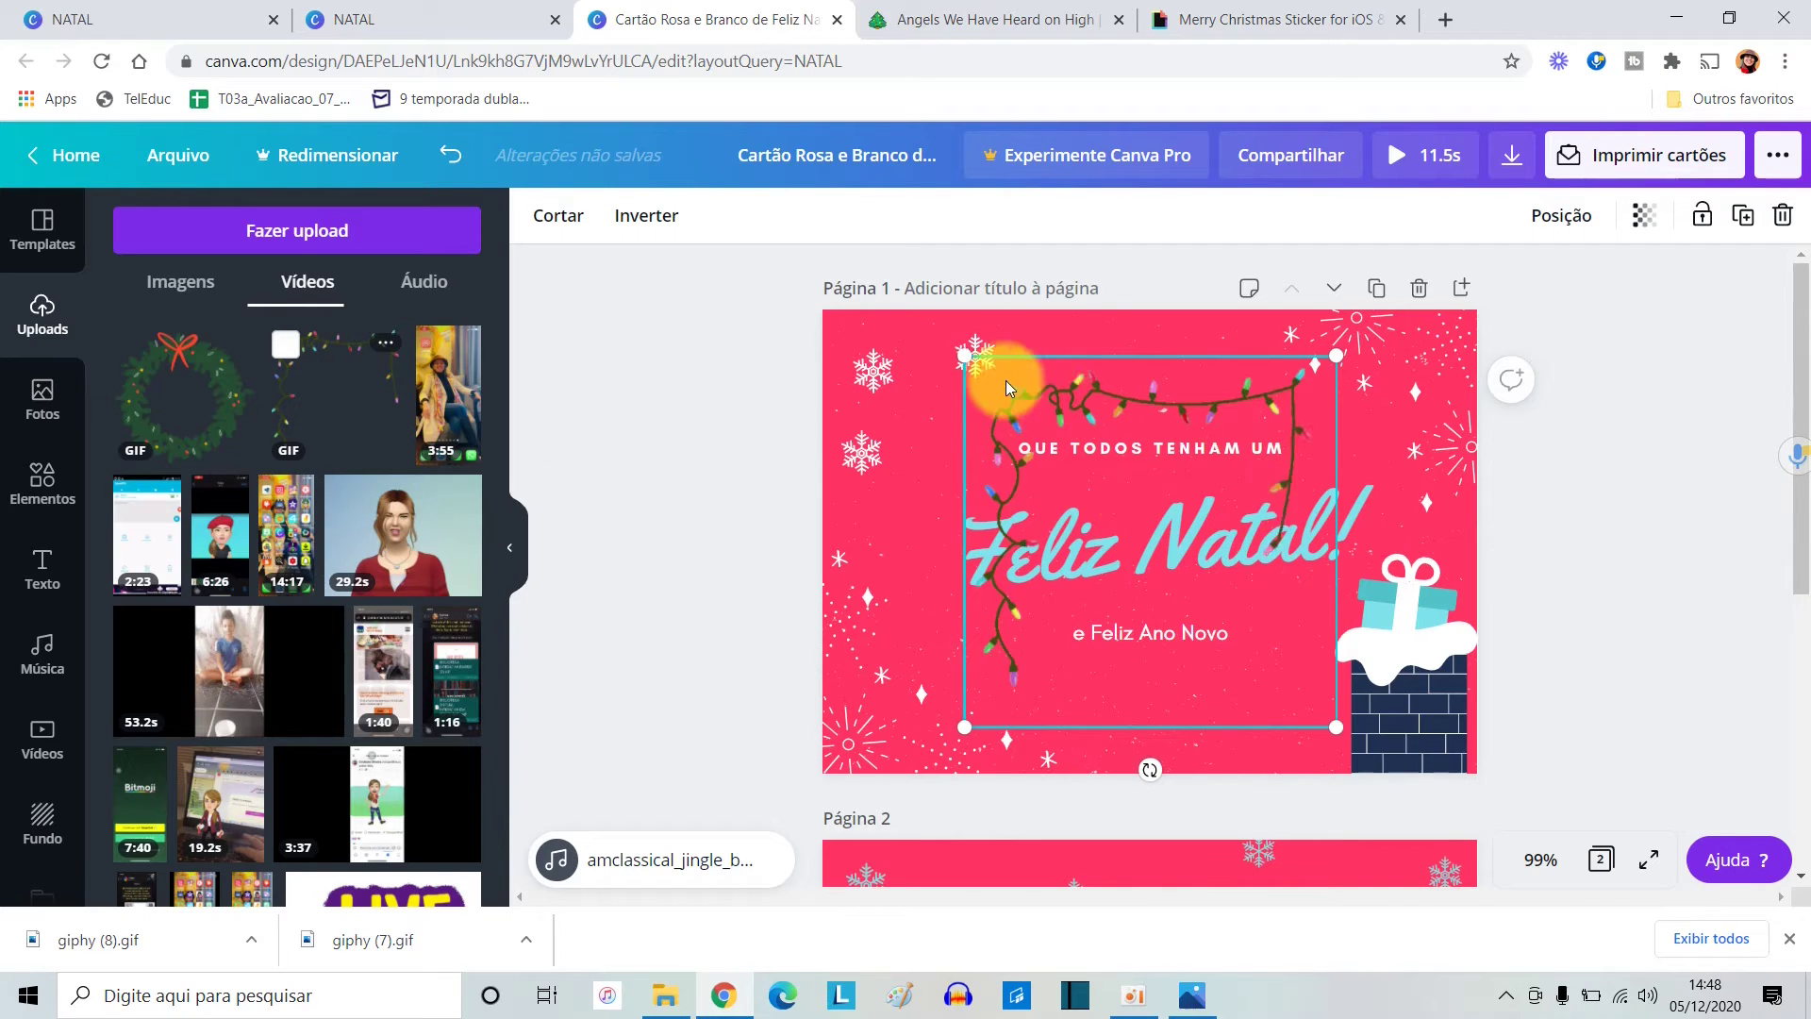
{"action": "left_click_drag", "start_coordinate": [964, 355], "coordinate": [943, 400]}
{"action": "left_click_drag", "start_coordinate": [1130, 473], "coordinate": [932, 384]}
{"action": "left_click", "coordinate": [1661, 498]}
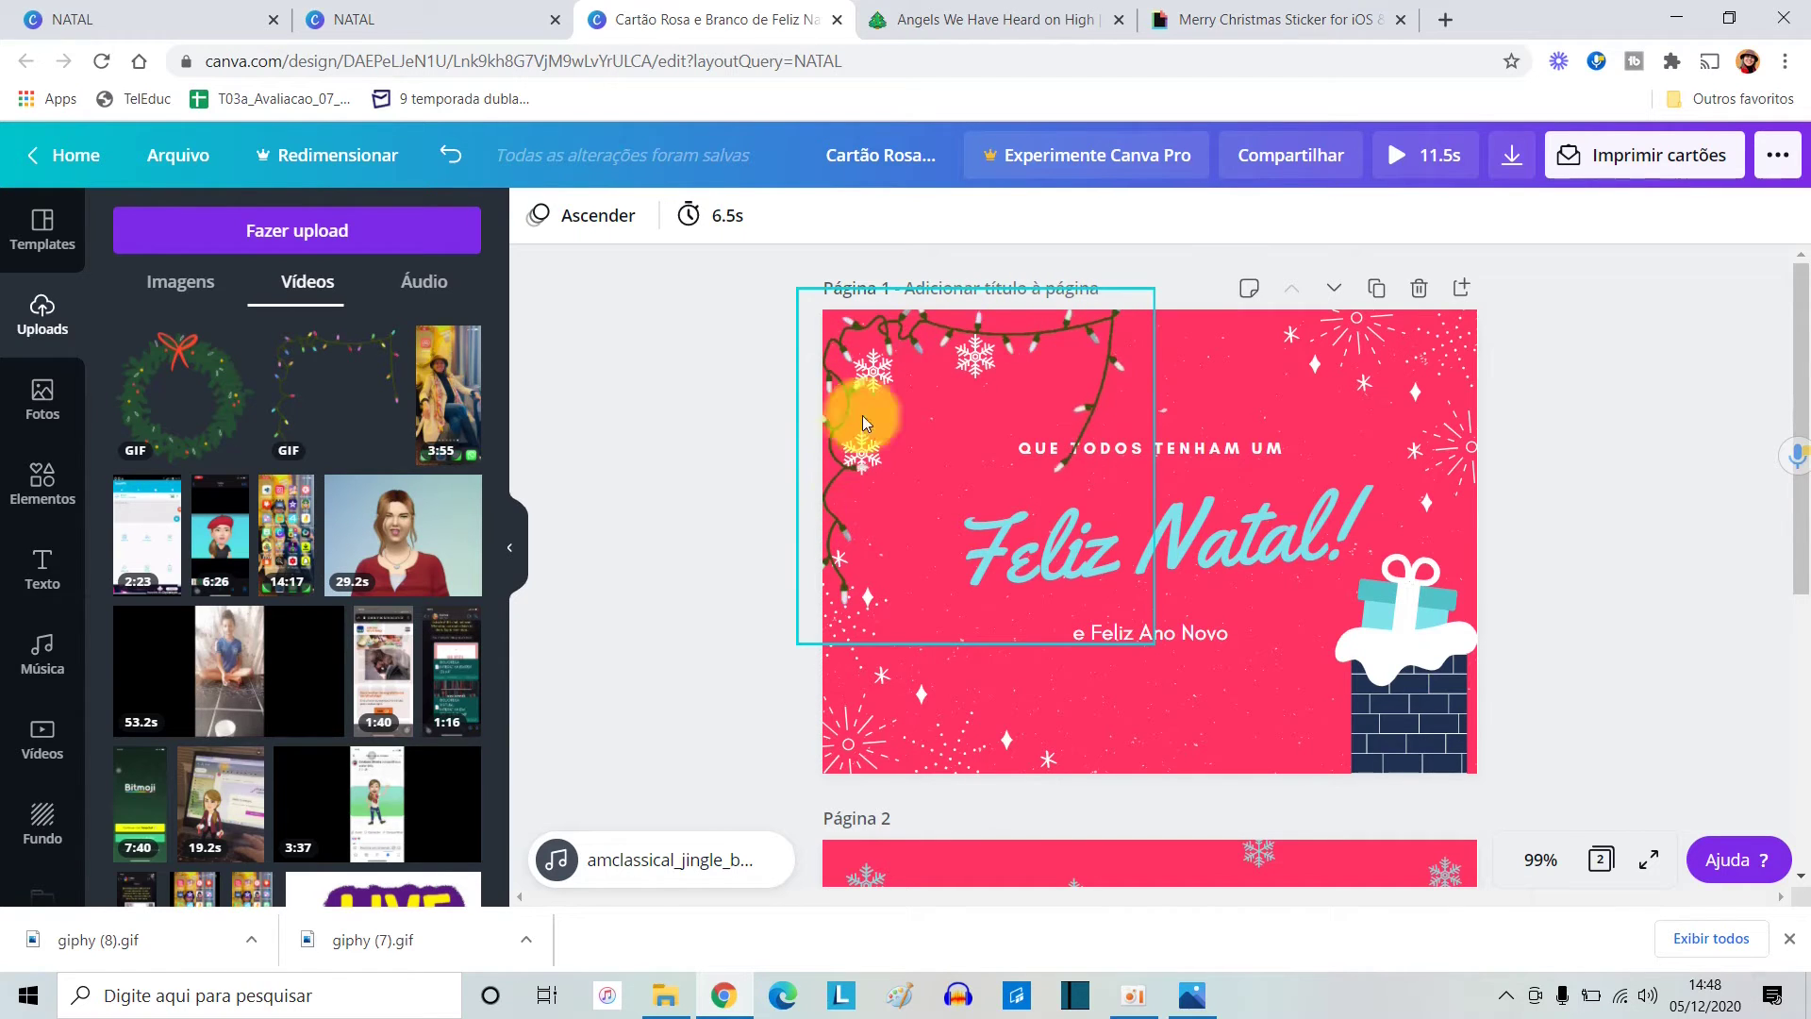
Delete the string-lights GIF from page 1 and close the card preview.
{"action": "left_click", "coordinate": [1064, 326]}
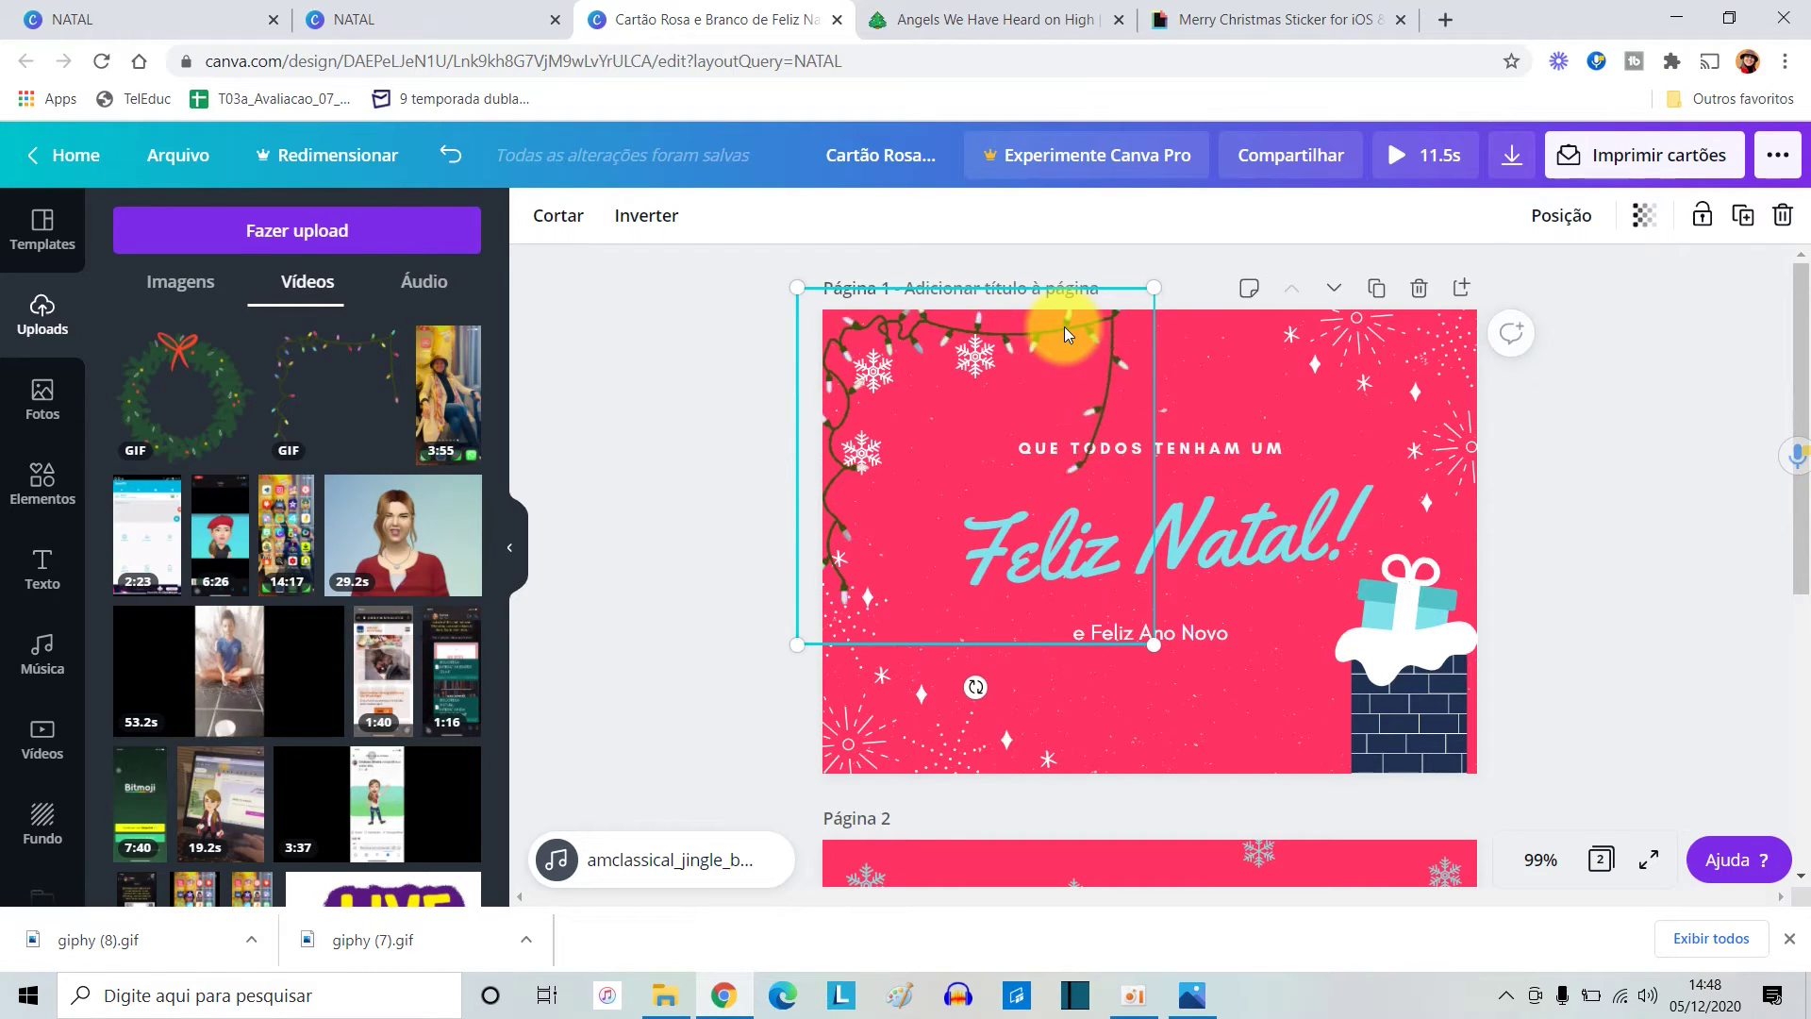
{"action": "key", "text": "Delete"}
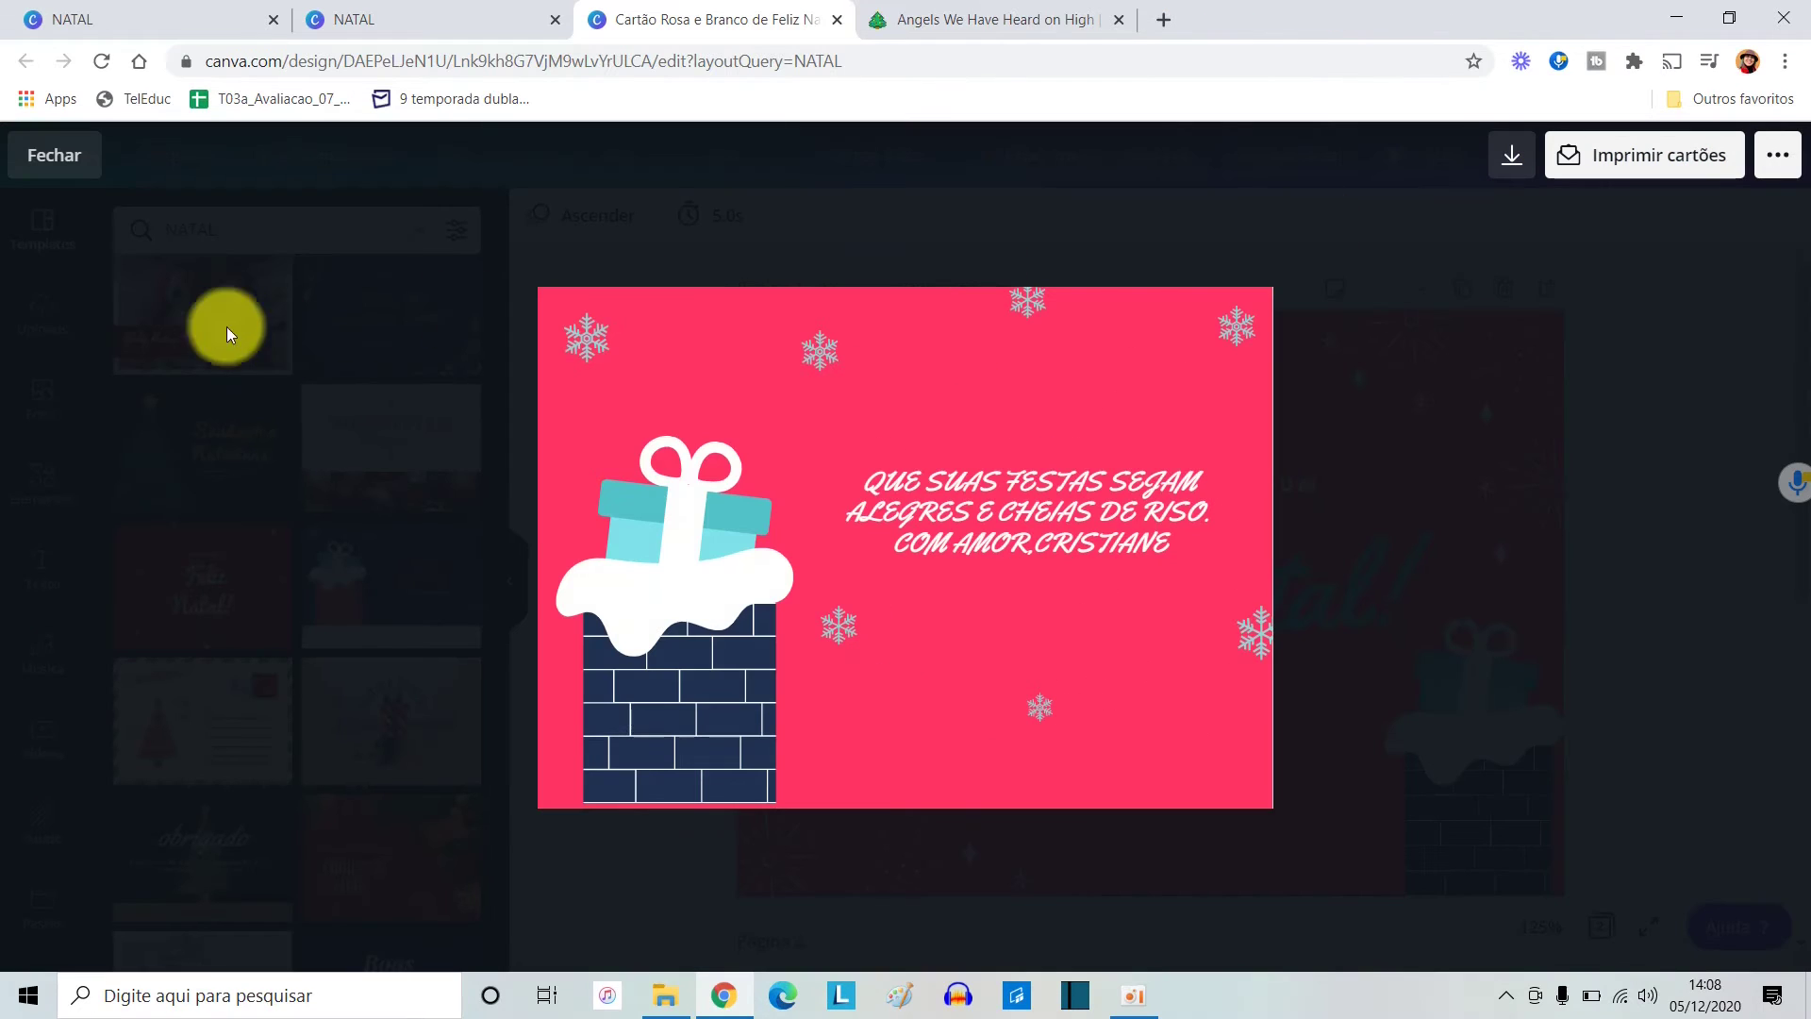
{"action": "left_click", "coordinate": [58, 154]}
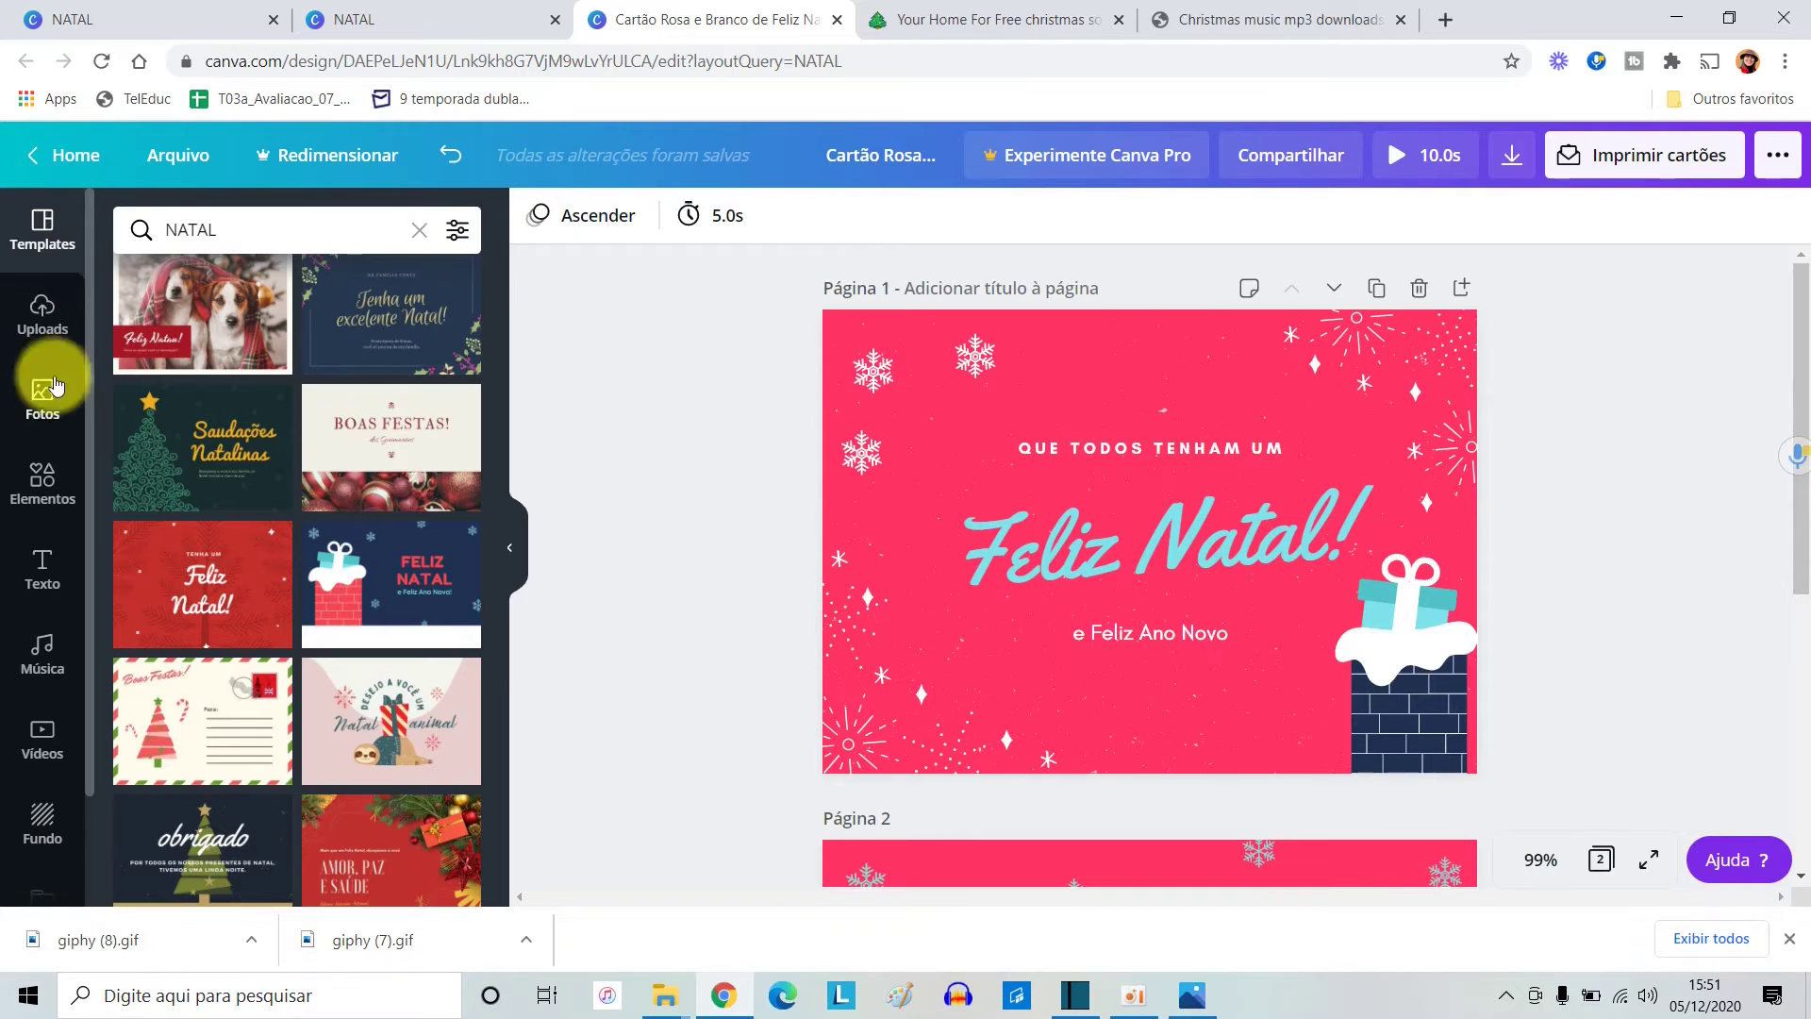
Browse the music library's categories for an audio track, checking which tracks are free.
{"action": "left_click", "coordinate": [43, 649]}
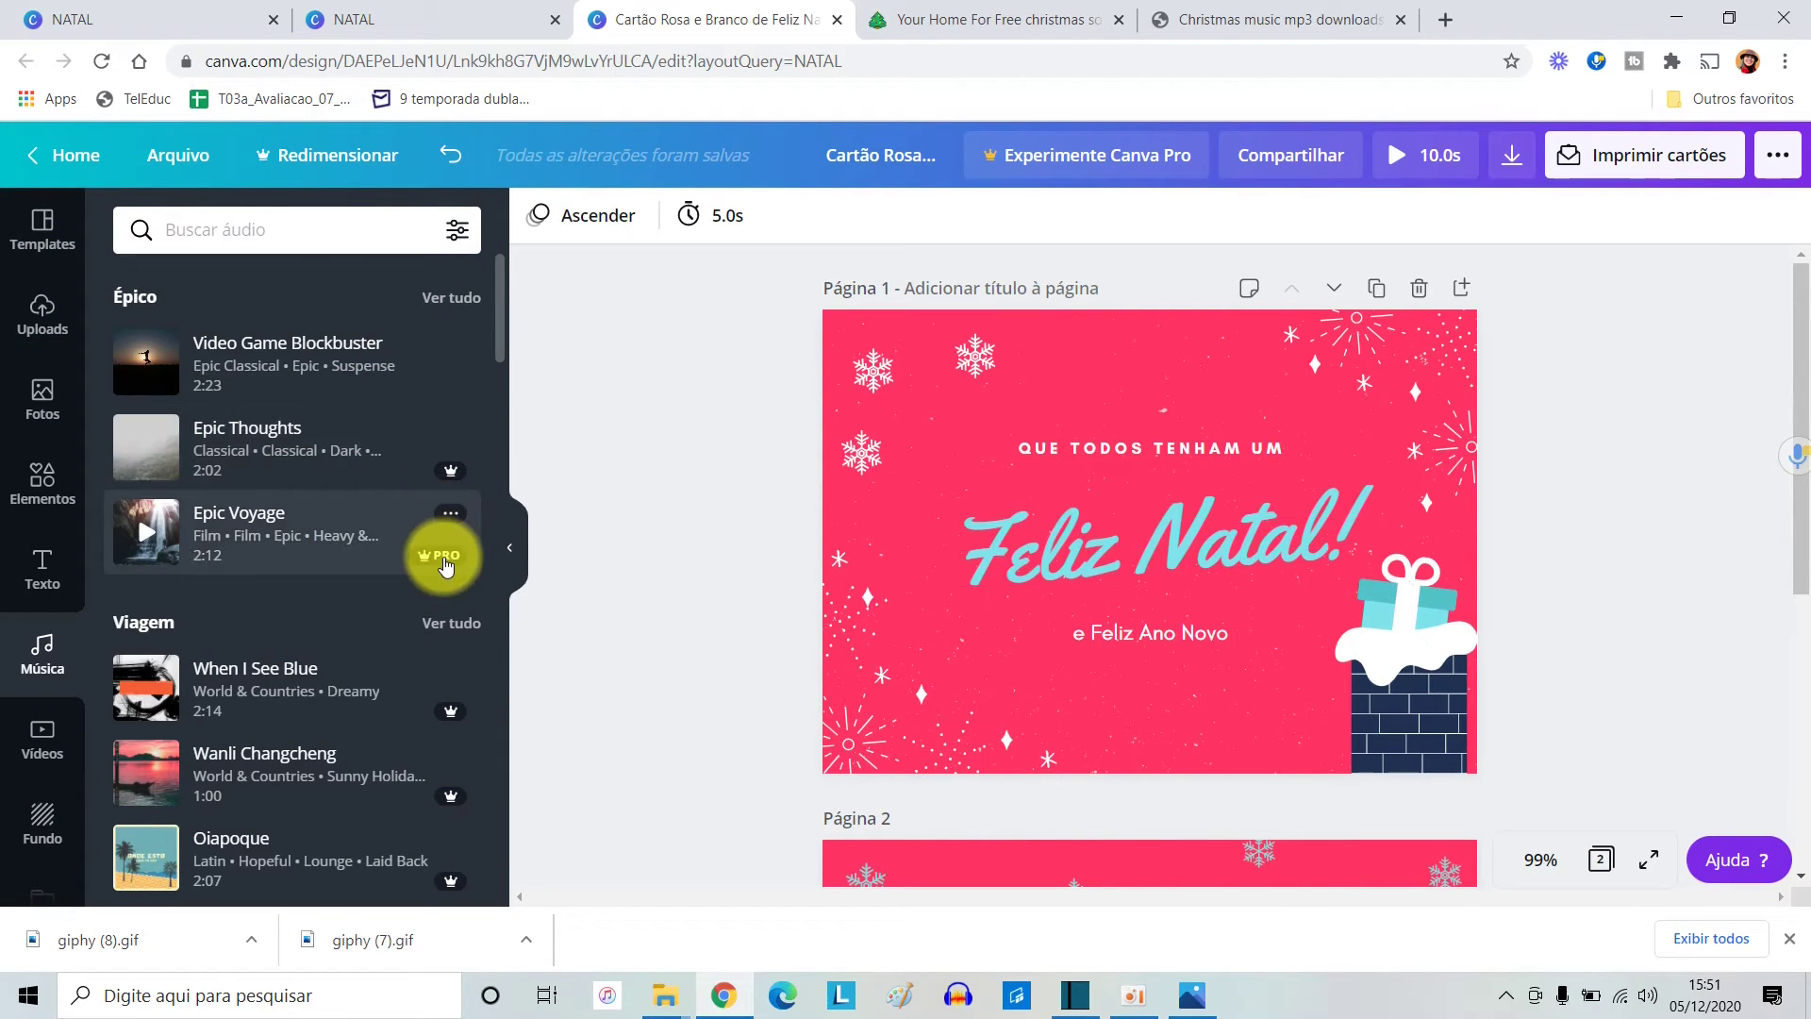
{"action": "scroll", "coordinate": [444, 565], "scroll_direction": "down", "scroll_amount": 1}
{"action": "scroll", "coordinate": [438, 572], "scroll_direction": "down", "scroll_amount": 2}
{"action": "scroll", "coordinate": [436, 575], "scroll_direction": "up", "scroll_amount": 3}
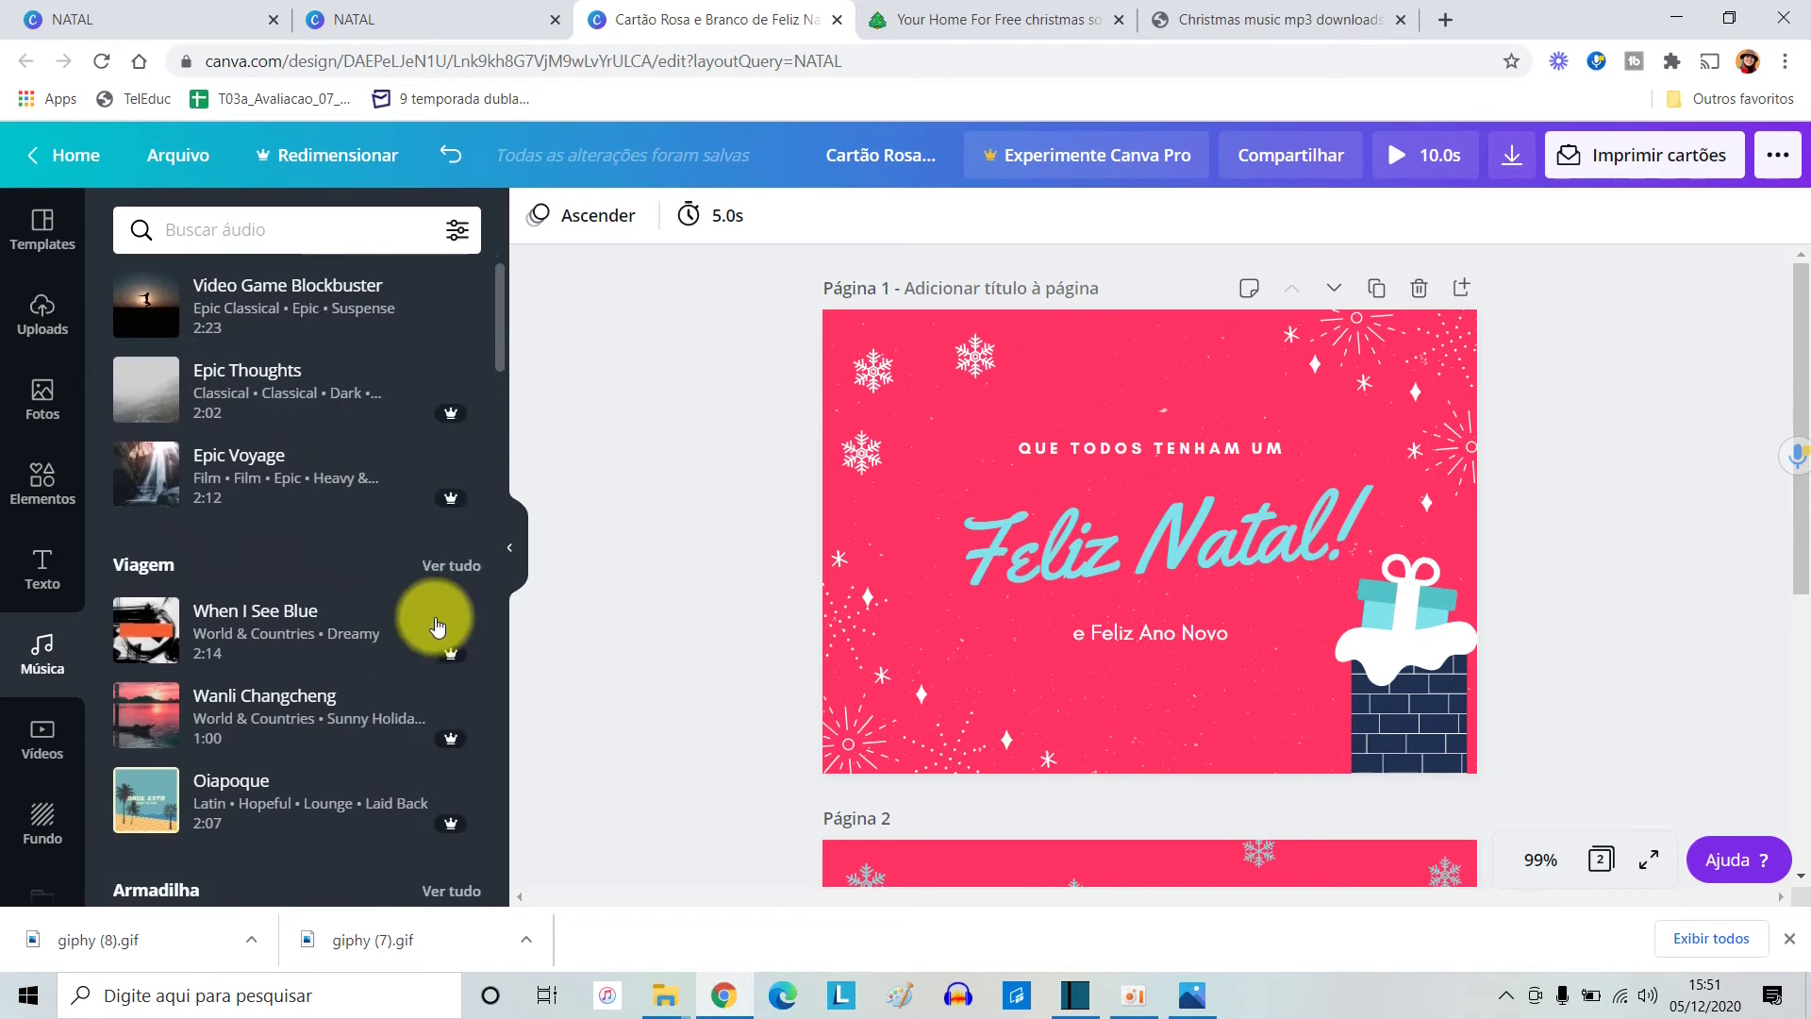
{"action": "scroll", "coordinate": [359, 552], "scroll_direction": "down", "scroll_amount": 9}
{"action": "scroll", "coordinate": [370, 530], "scroll_direction": "up", "scroll_amount": 1}
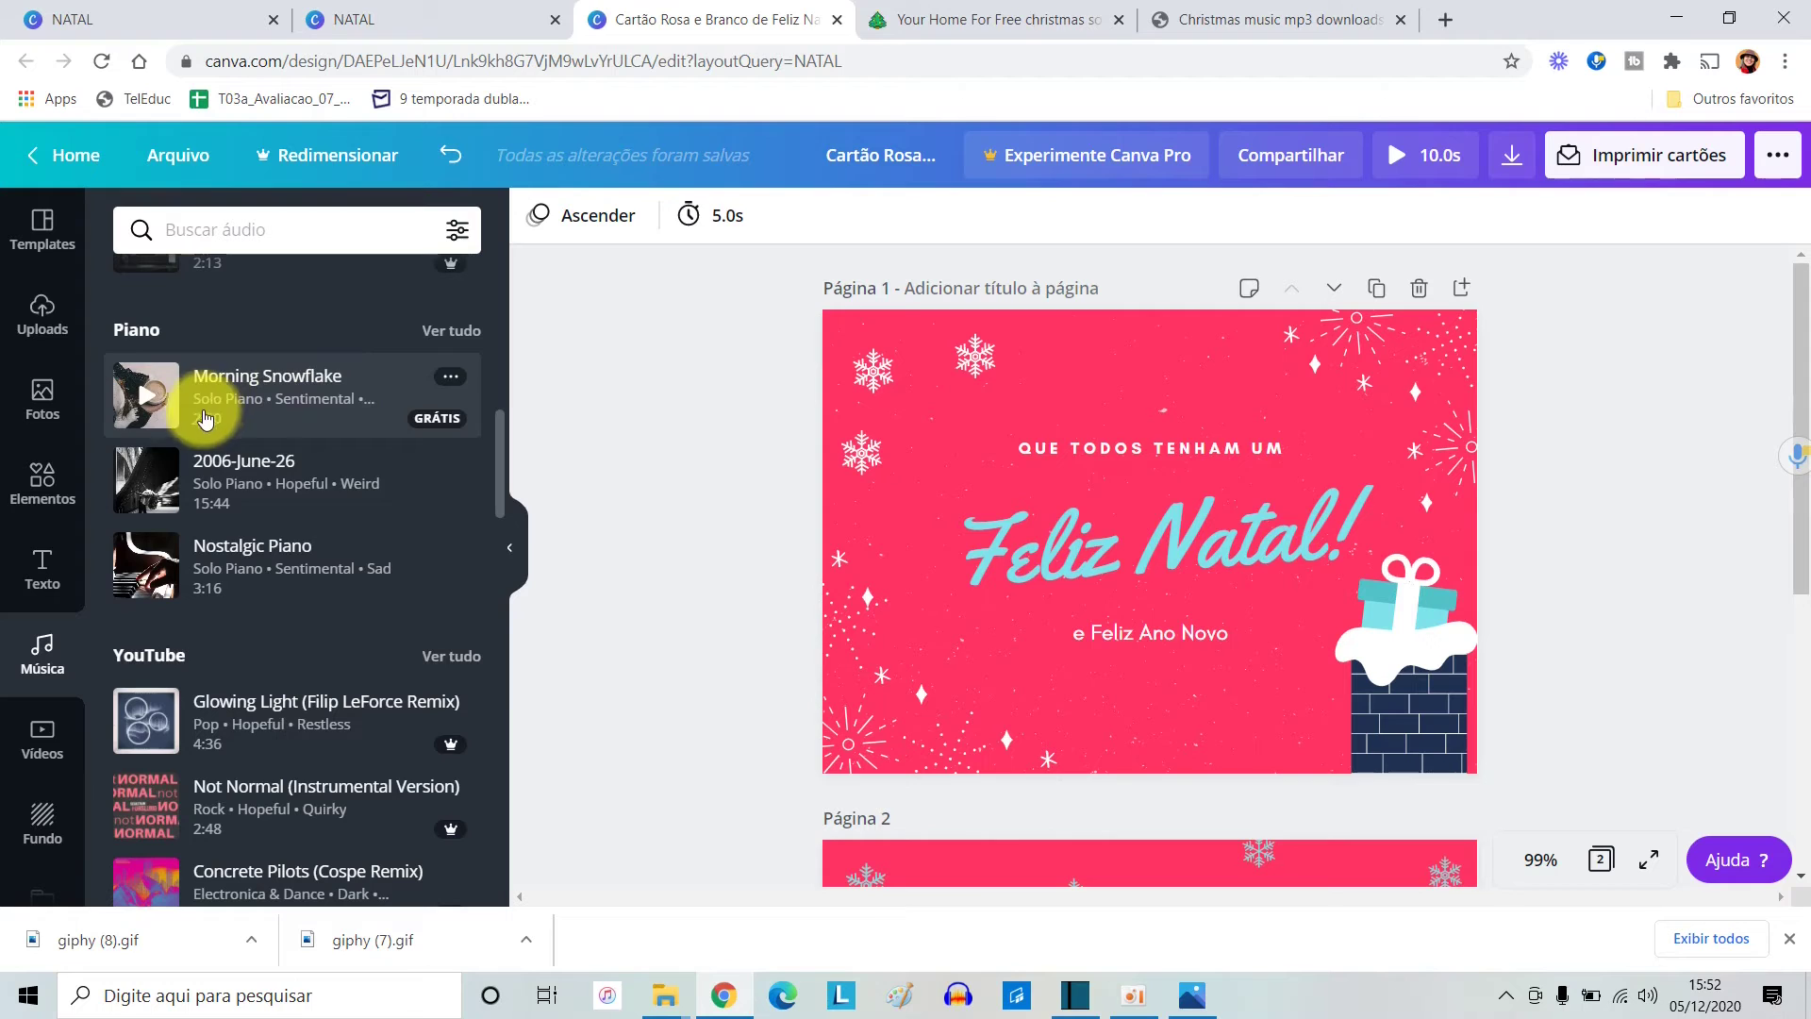
{"action": "scroll", "coordinate": [420, 543], "scroll_direction": "down", "scroll_amount": 2}
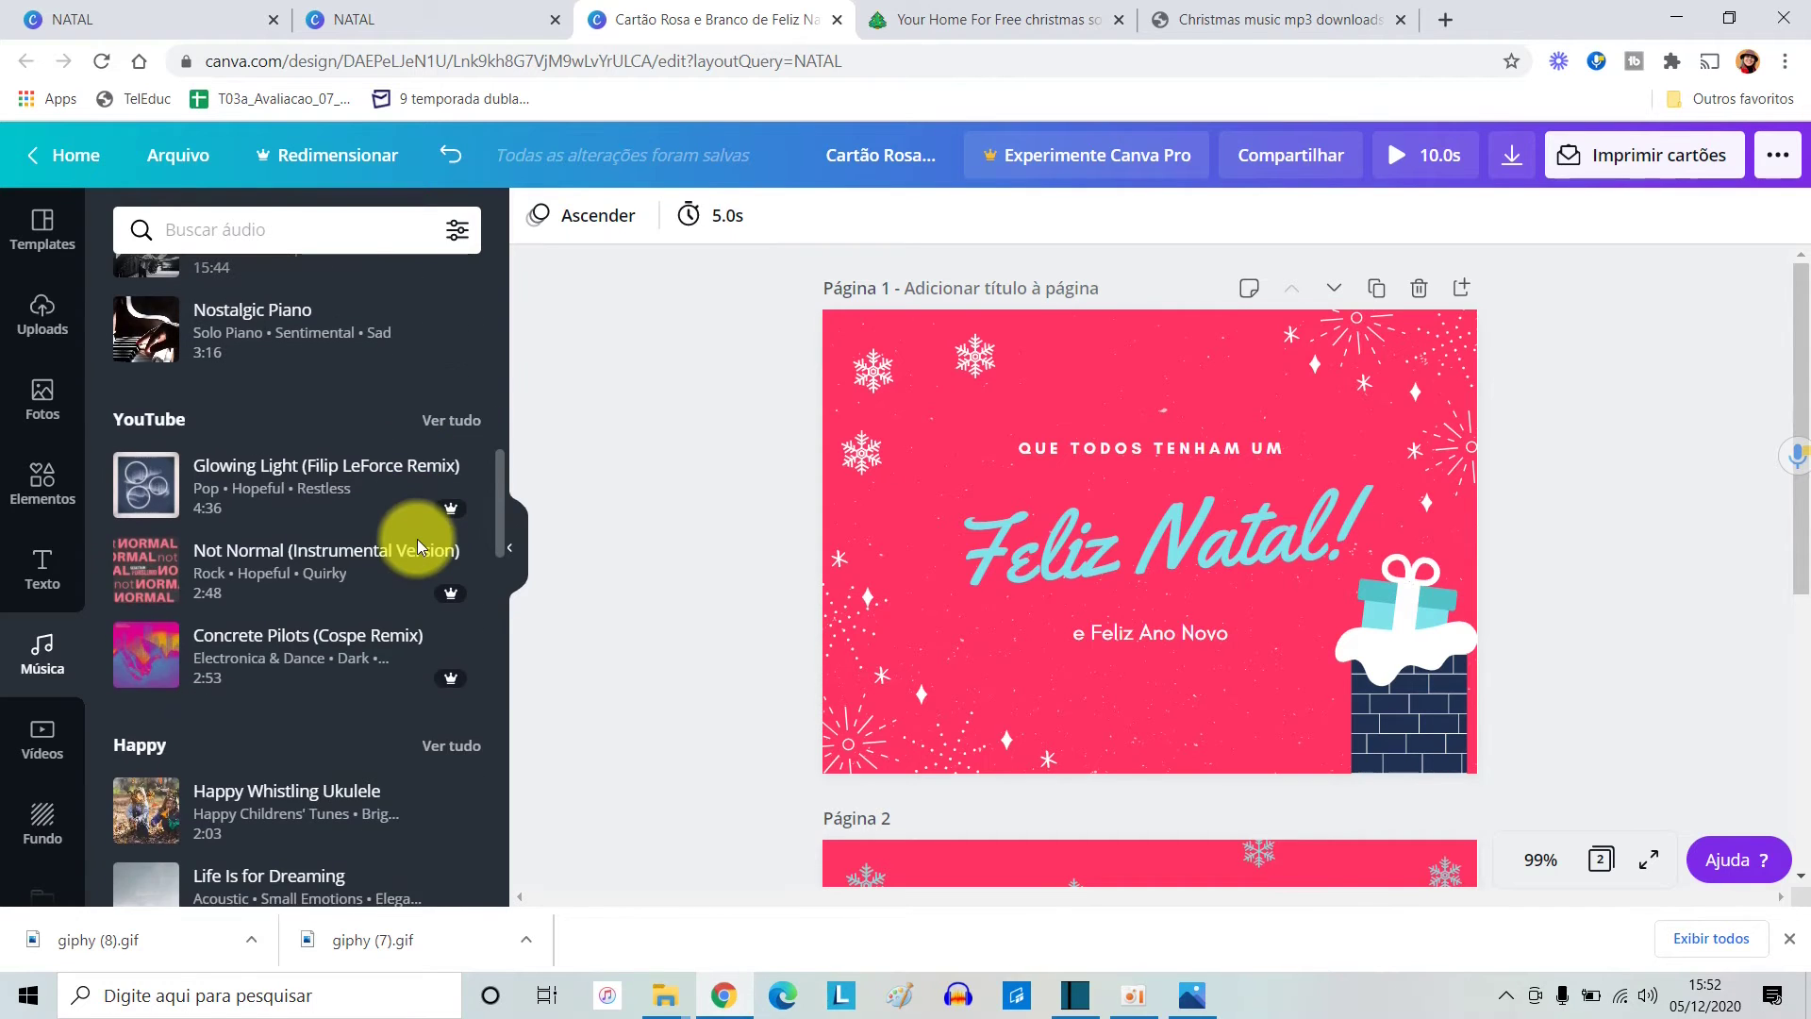
Search the audio library for "natal" to look over the Christmas tracks on offer.
{"action": "scroll", "coordinate": [415, 552], "scroll_direction": "up", "scroll_amount": 4}
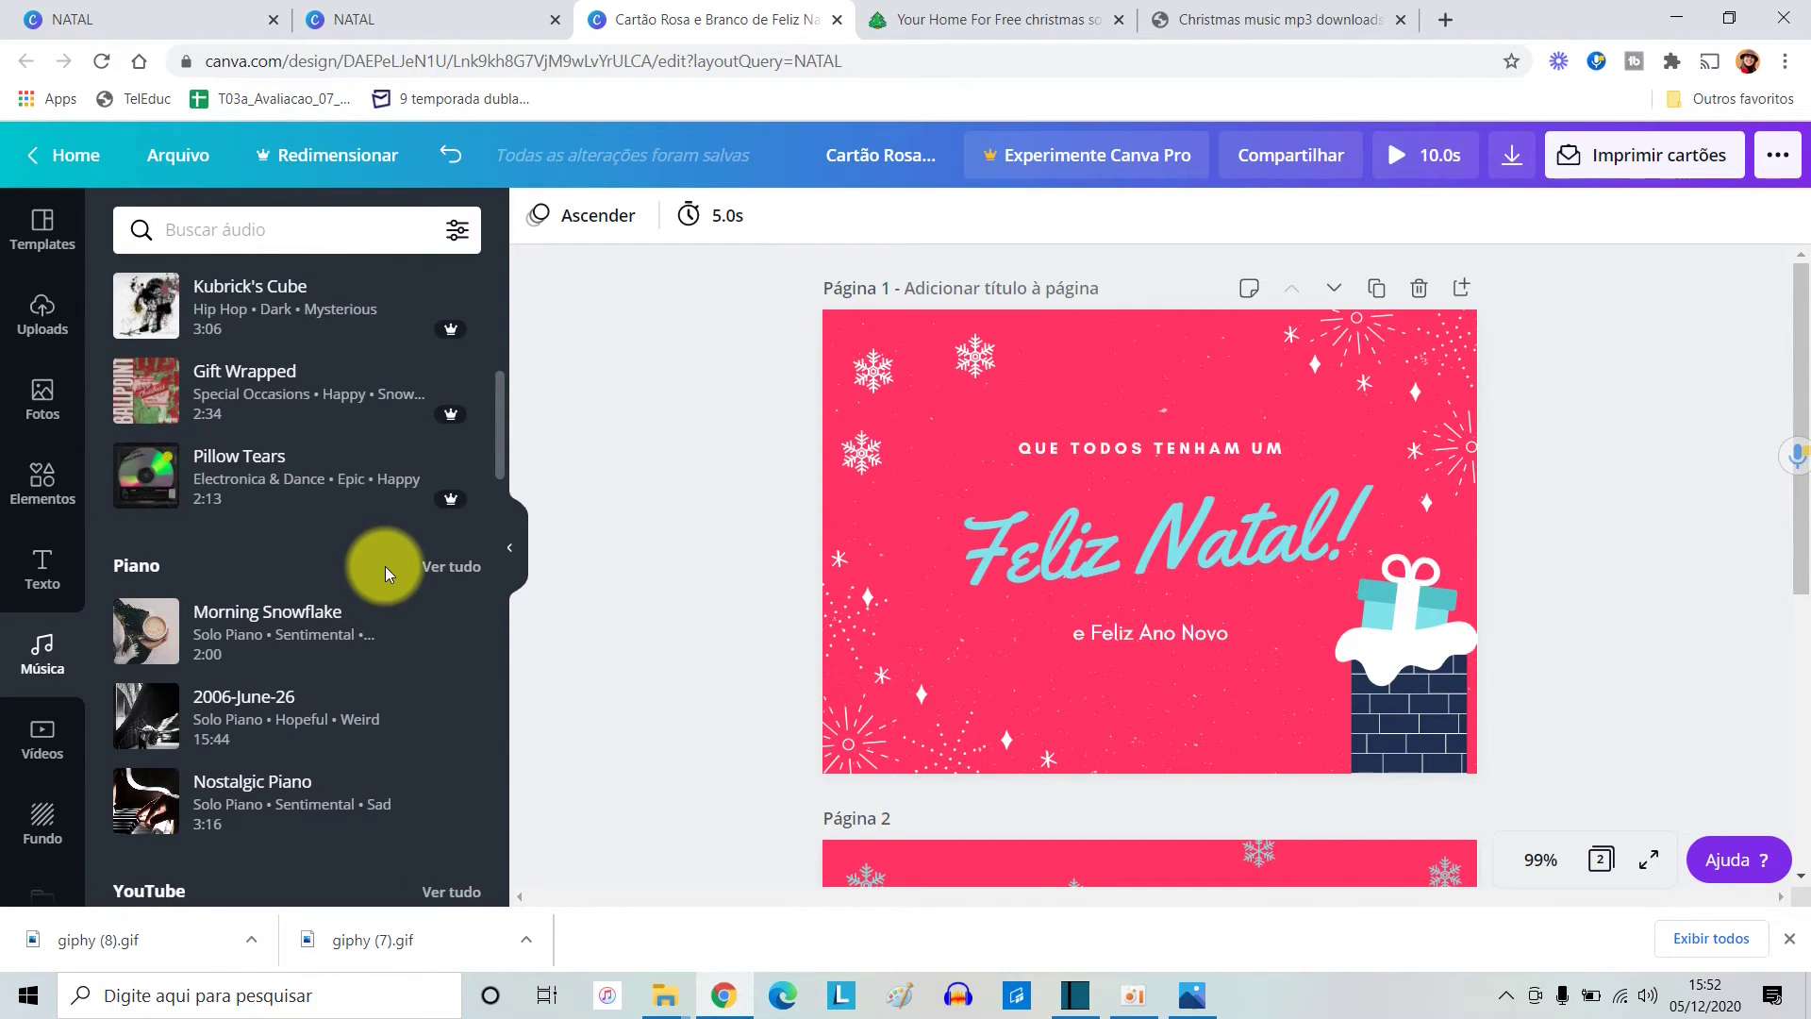
{"action": "scroll", "coordinate": [385, 566], "scroll_direction": "up", "scroll_amount": 5}
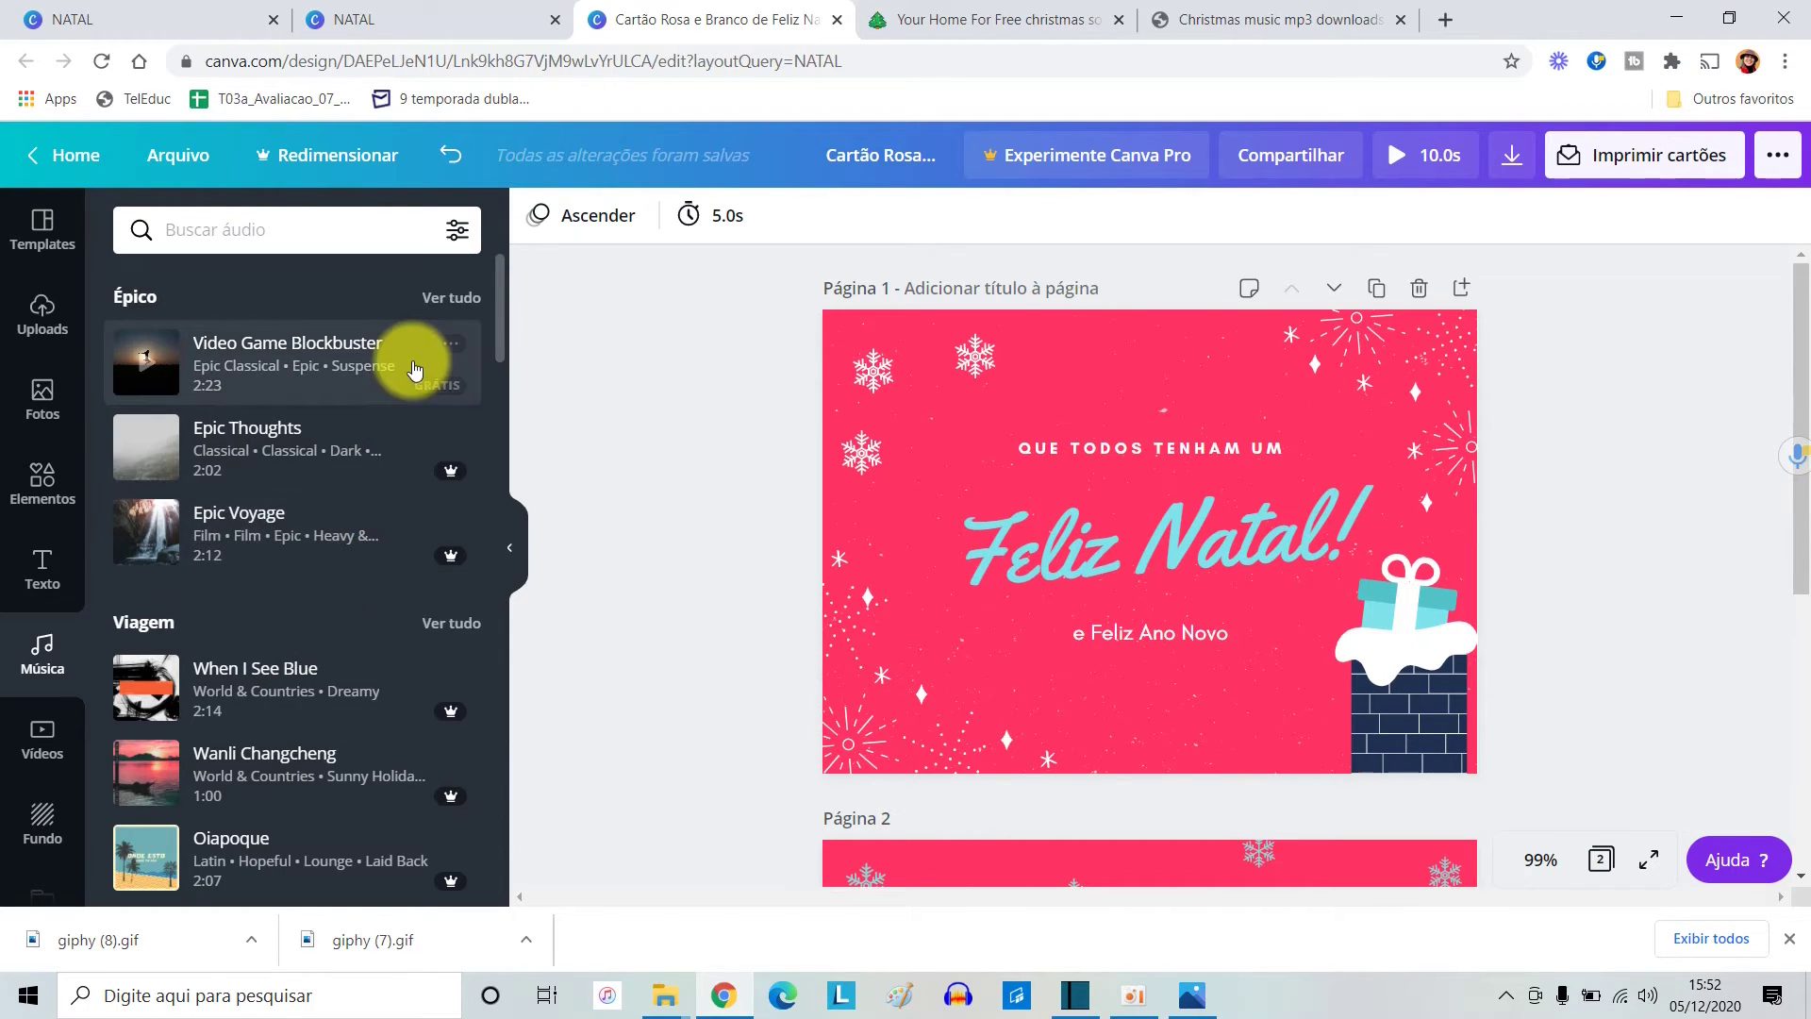
{"action": "left_click", "coordinate": [353, 239]}
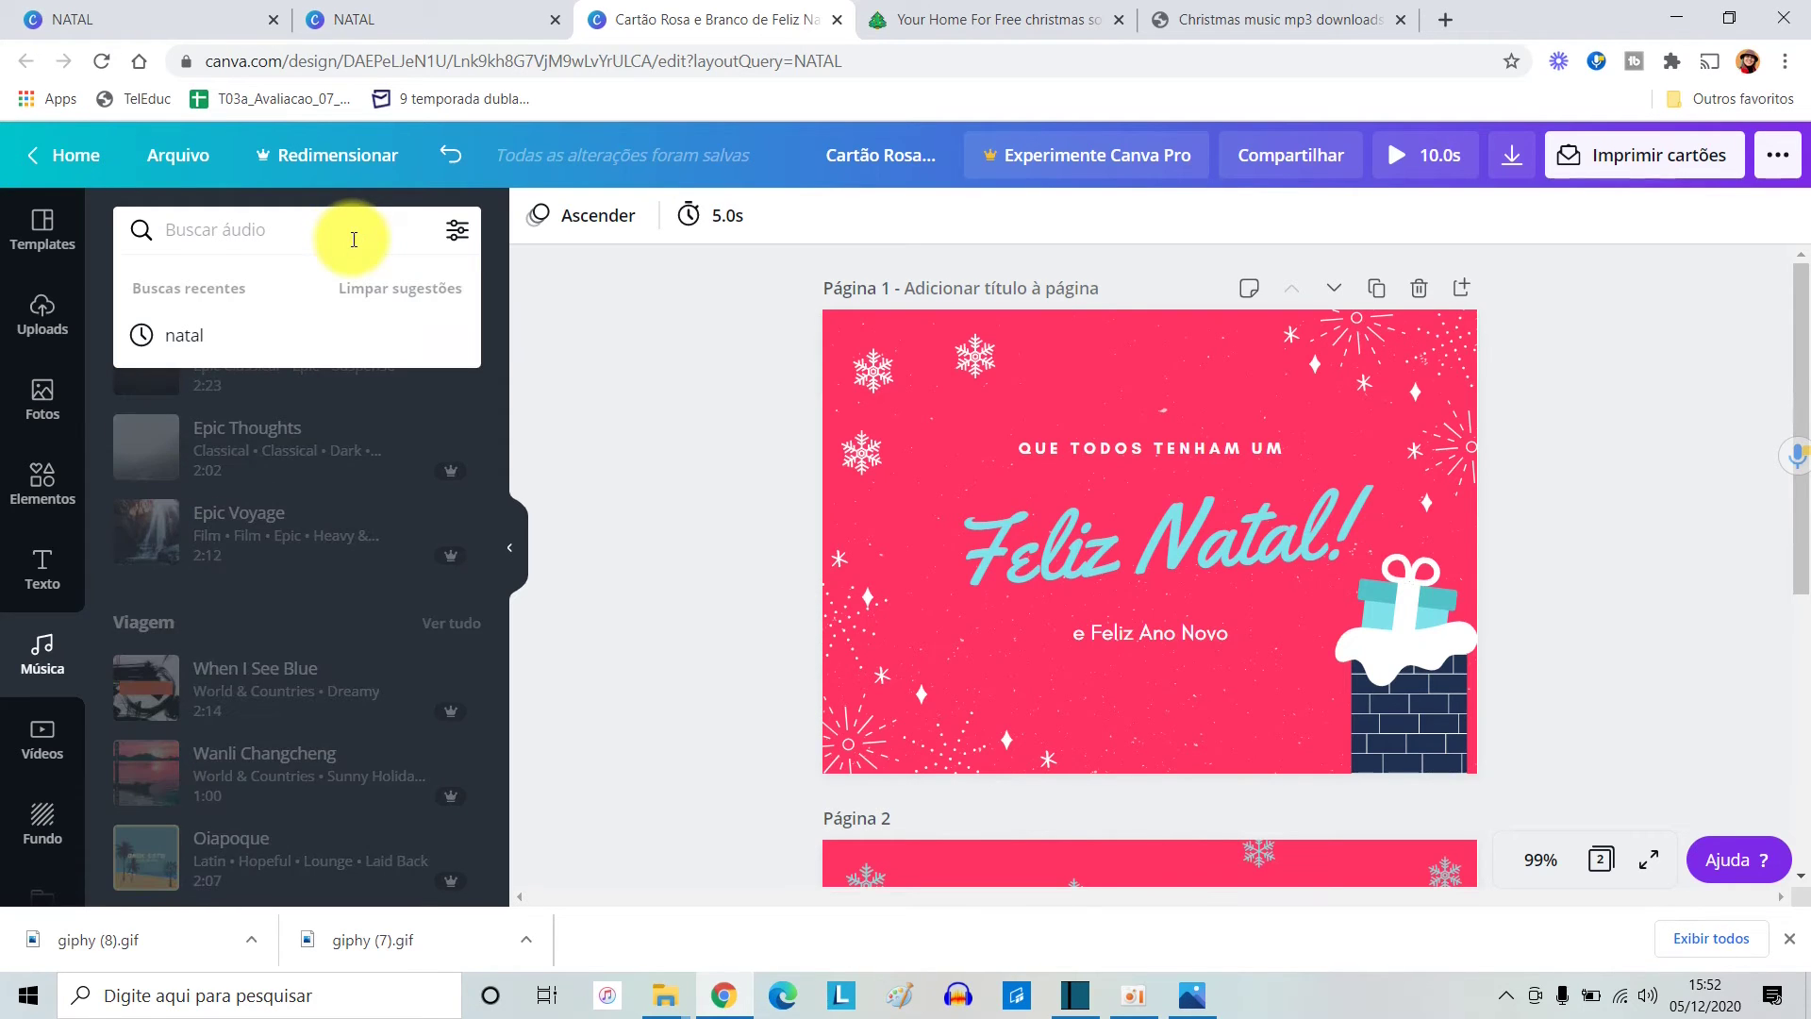
{"action": "type", "text": "natal"}
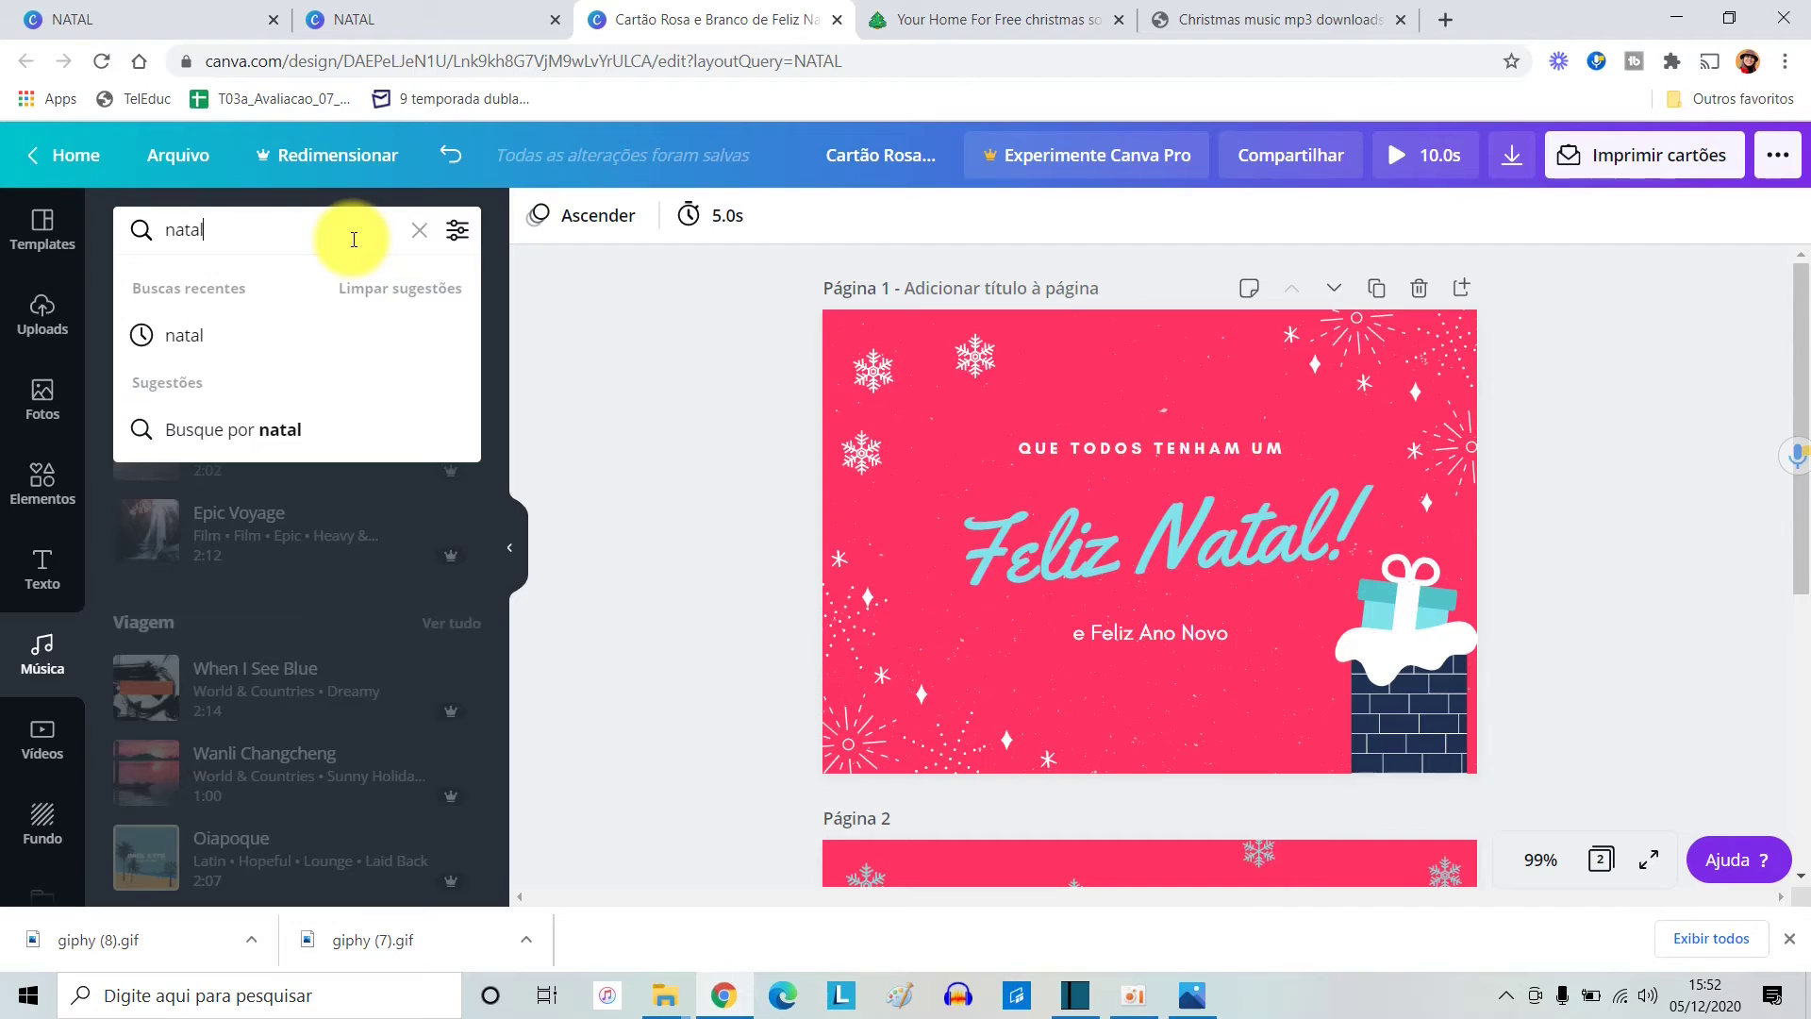
{"action": "key", "text": "Return"}
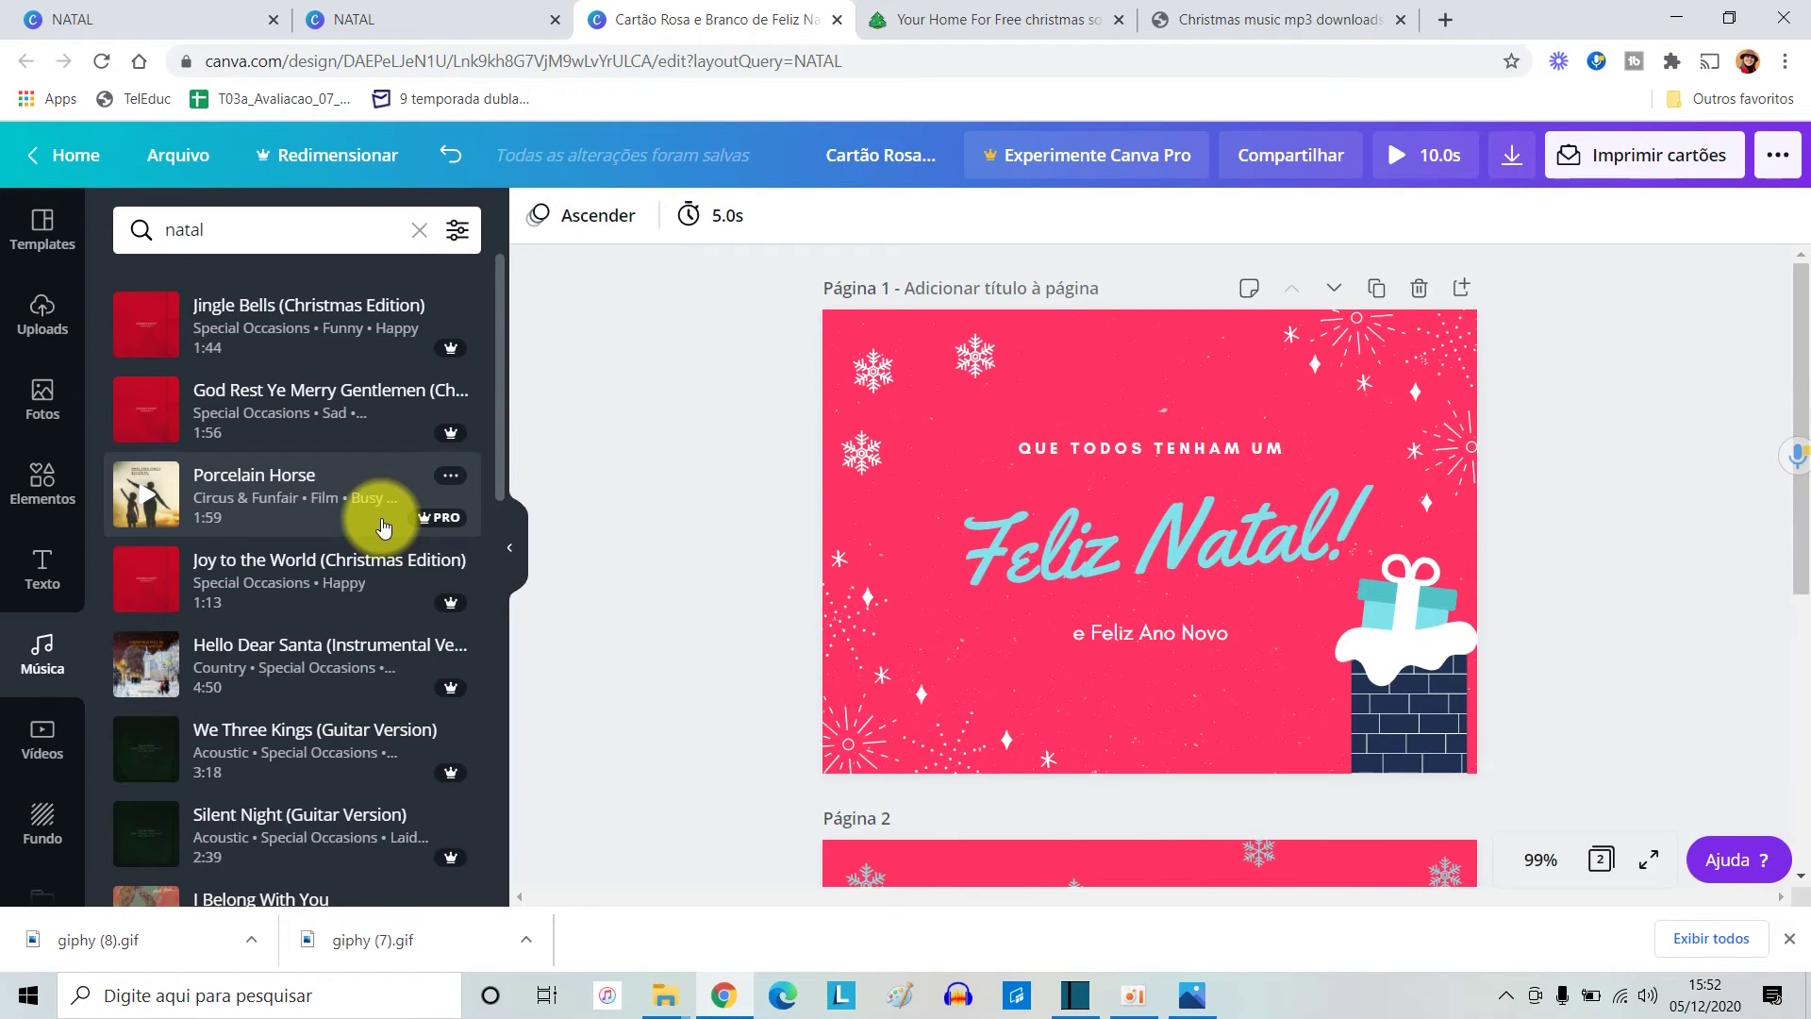
Switch to the Feels Like Christmas site and open the first "Angels We Have Heard on High" song under Traditional Instrumental.
{"action": "left_click", "coordinate": [953, 22]}
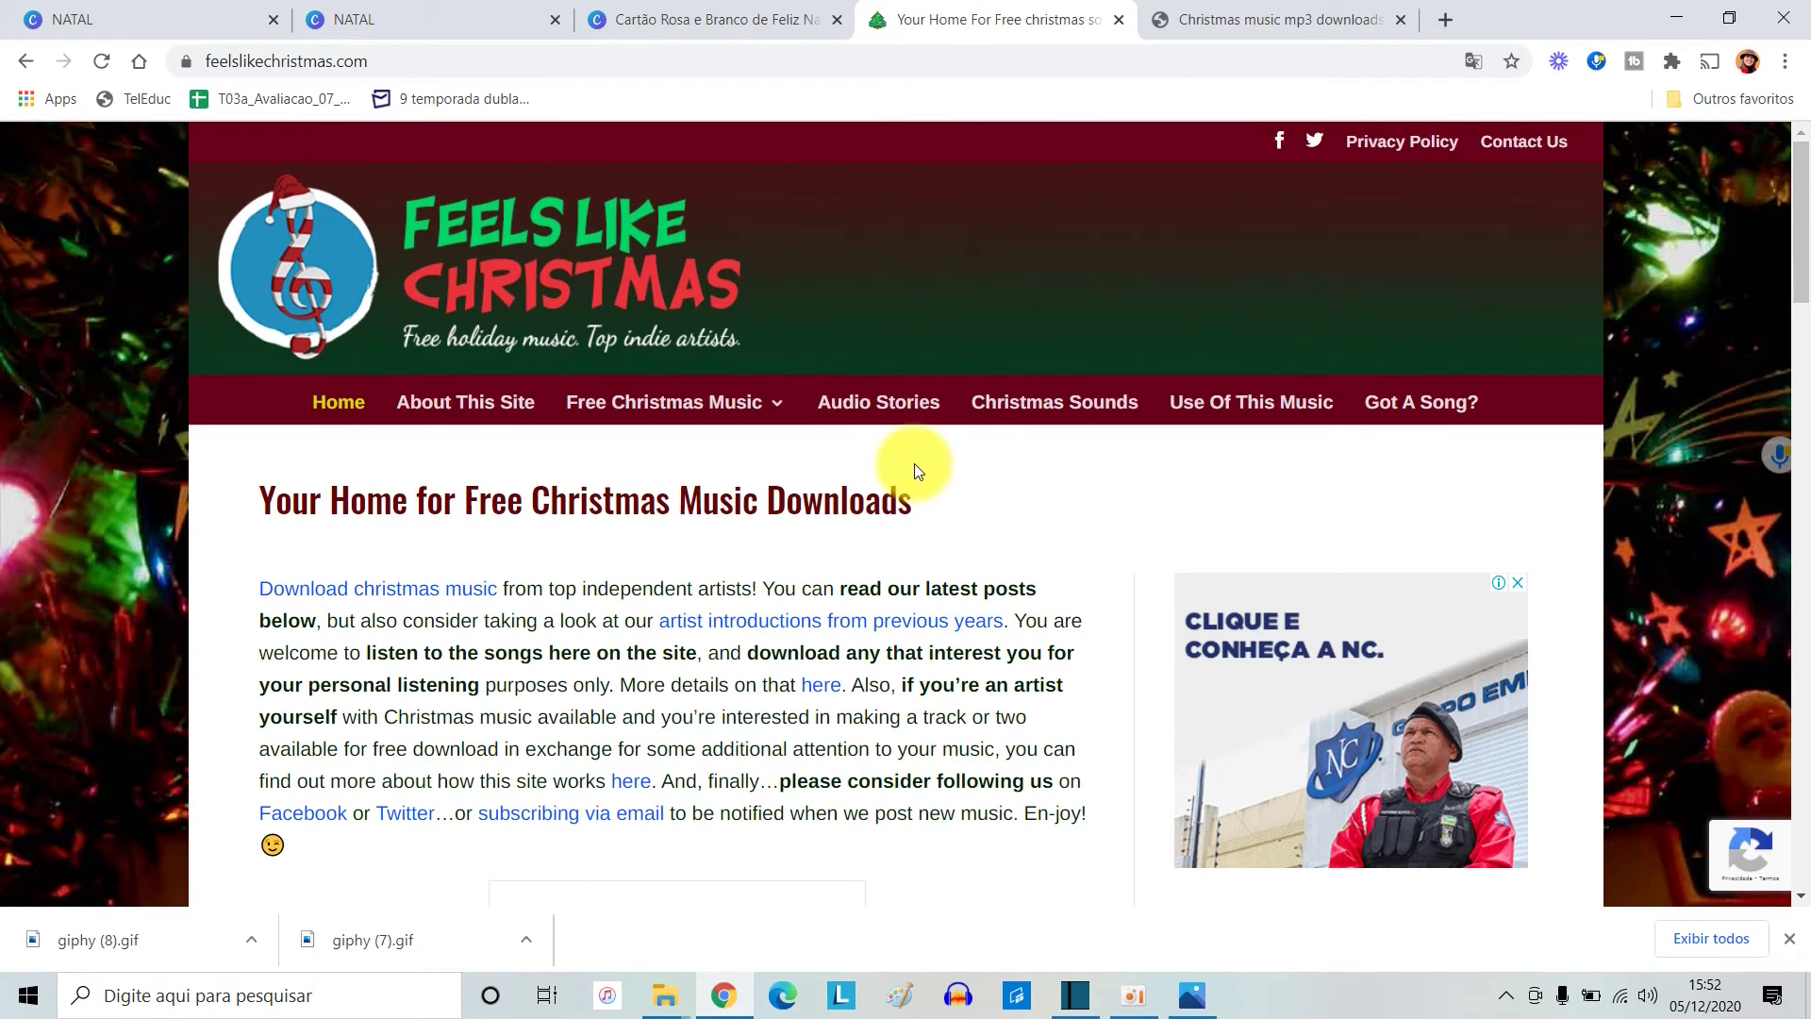
{"action": "mouse_move", "coordinate": [696, 404]}
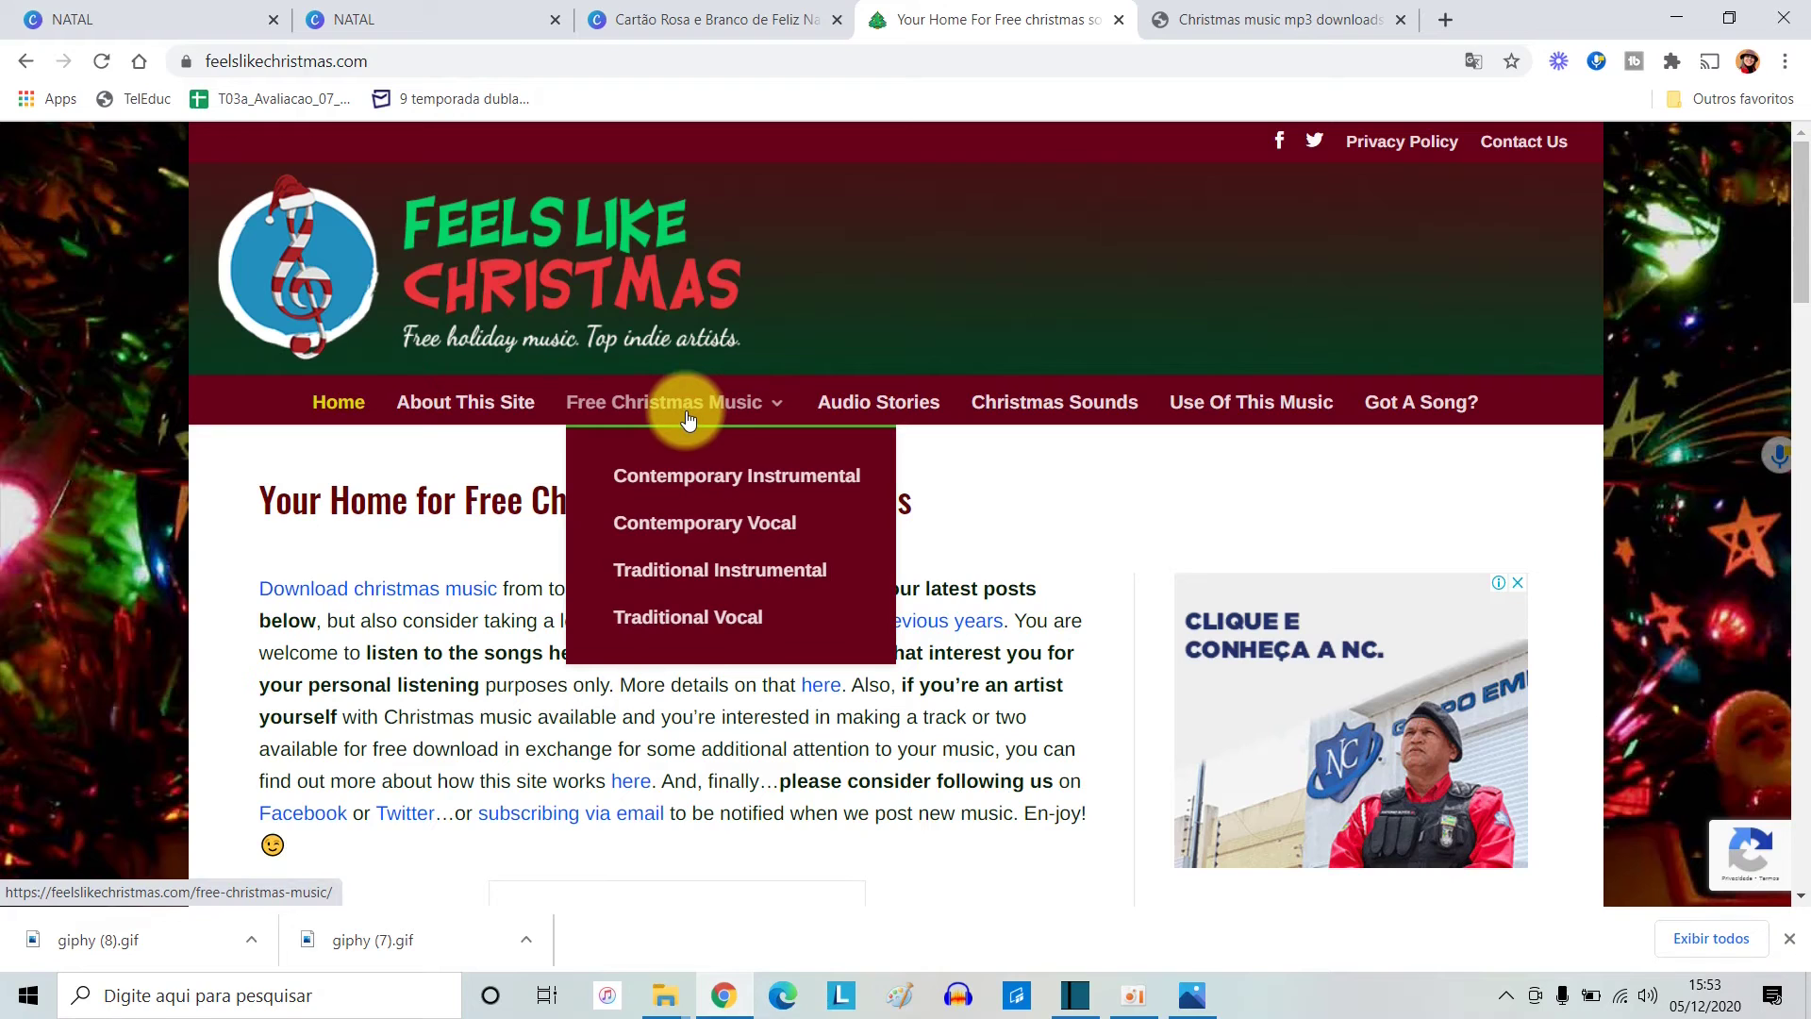
{"action": "scroll", "coordinate": [687, 418], "scroll_direction": "down", "scroll_amount": 1}
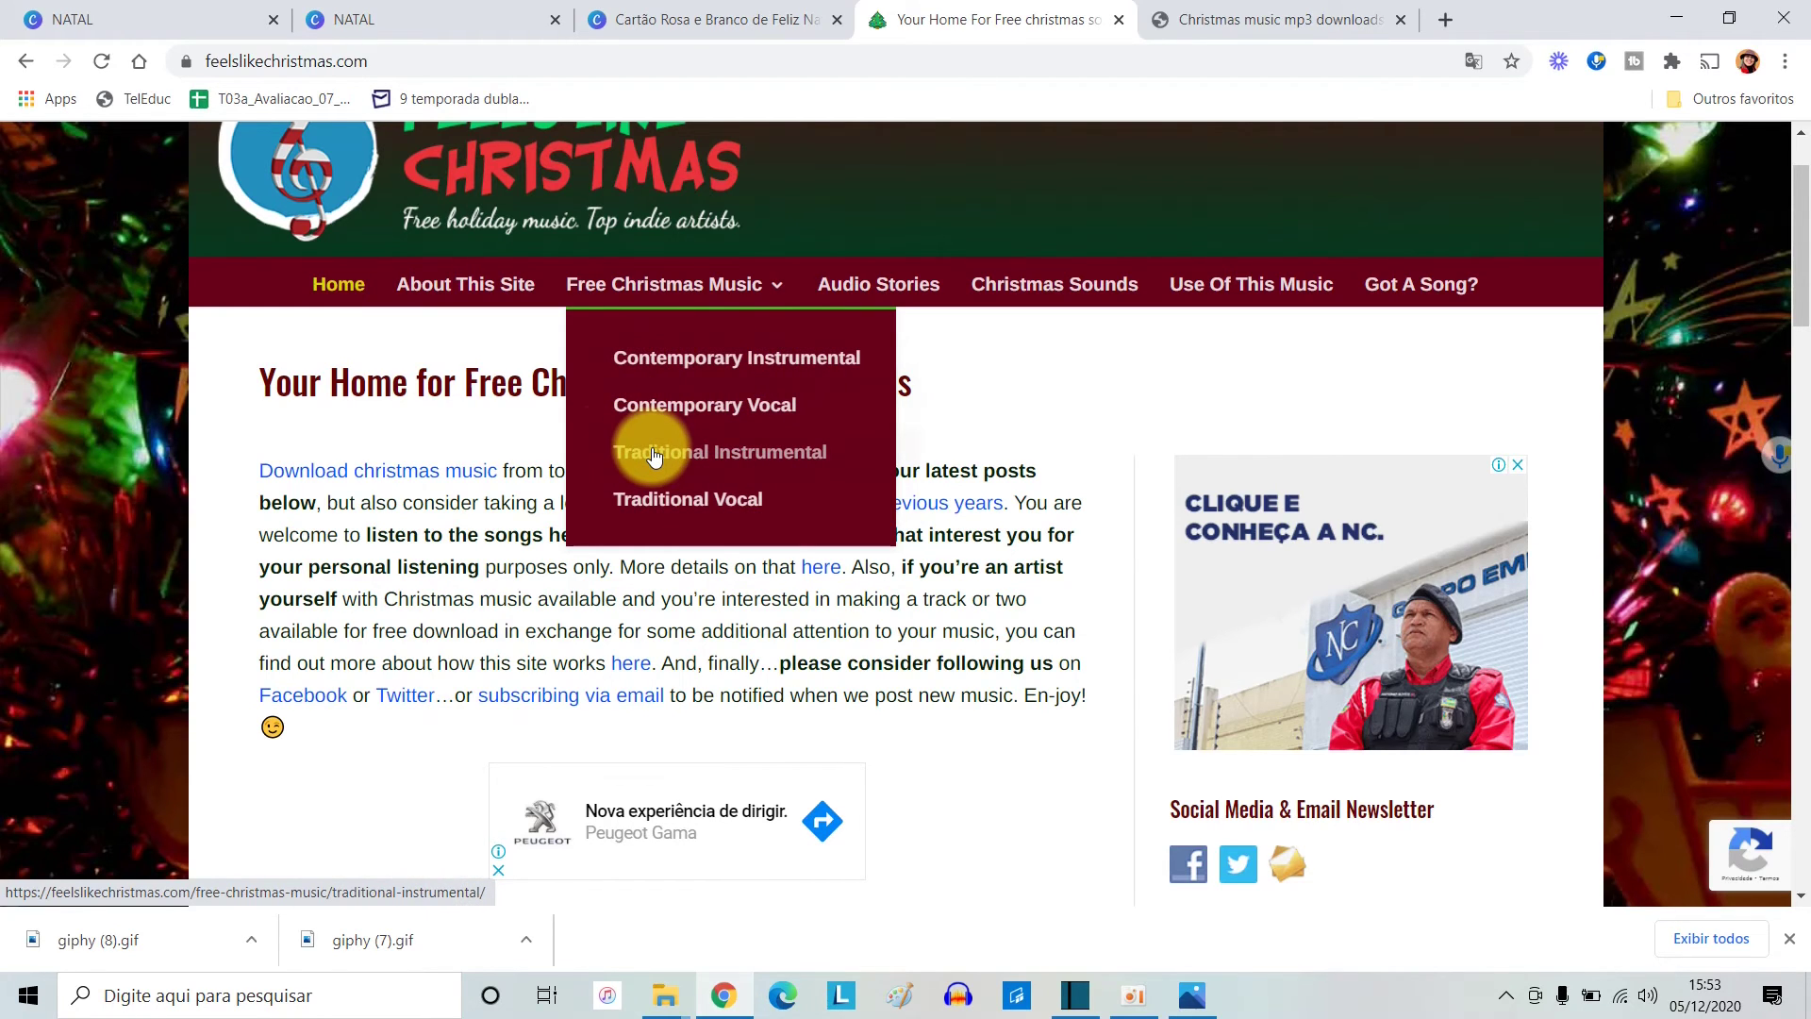
{"action": "left_click", "coordinate": [706, 457]}
{"action": "scroll", "coordinate": [708, 488], "scroll_direction": "down", "scroll_amount": 5}
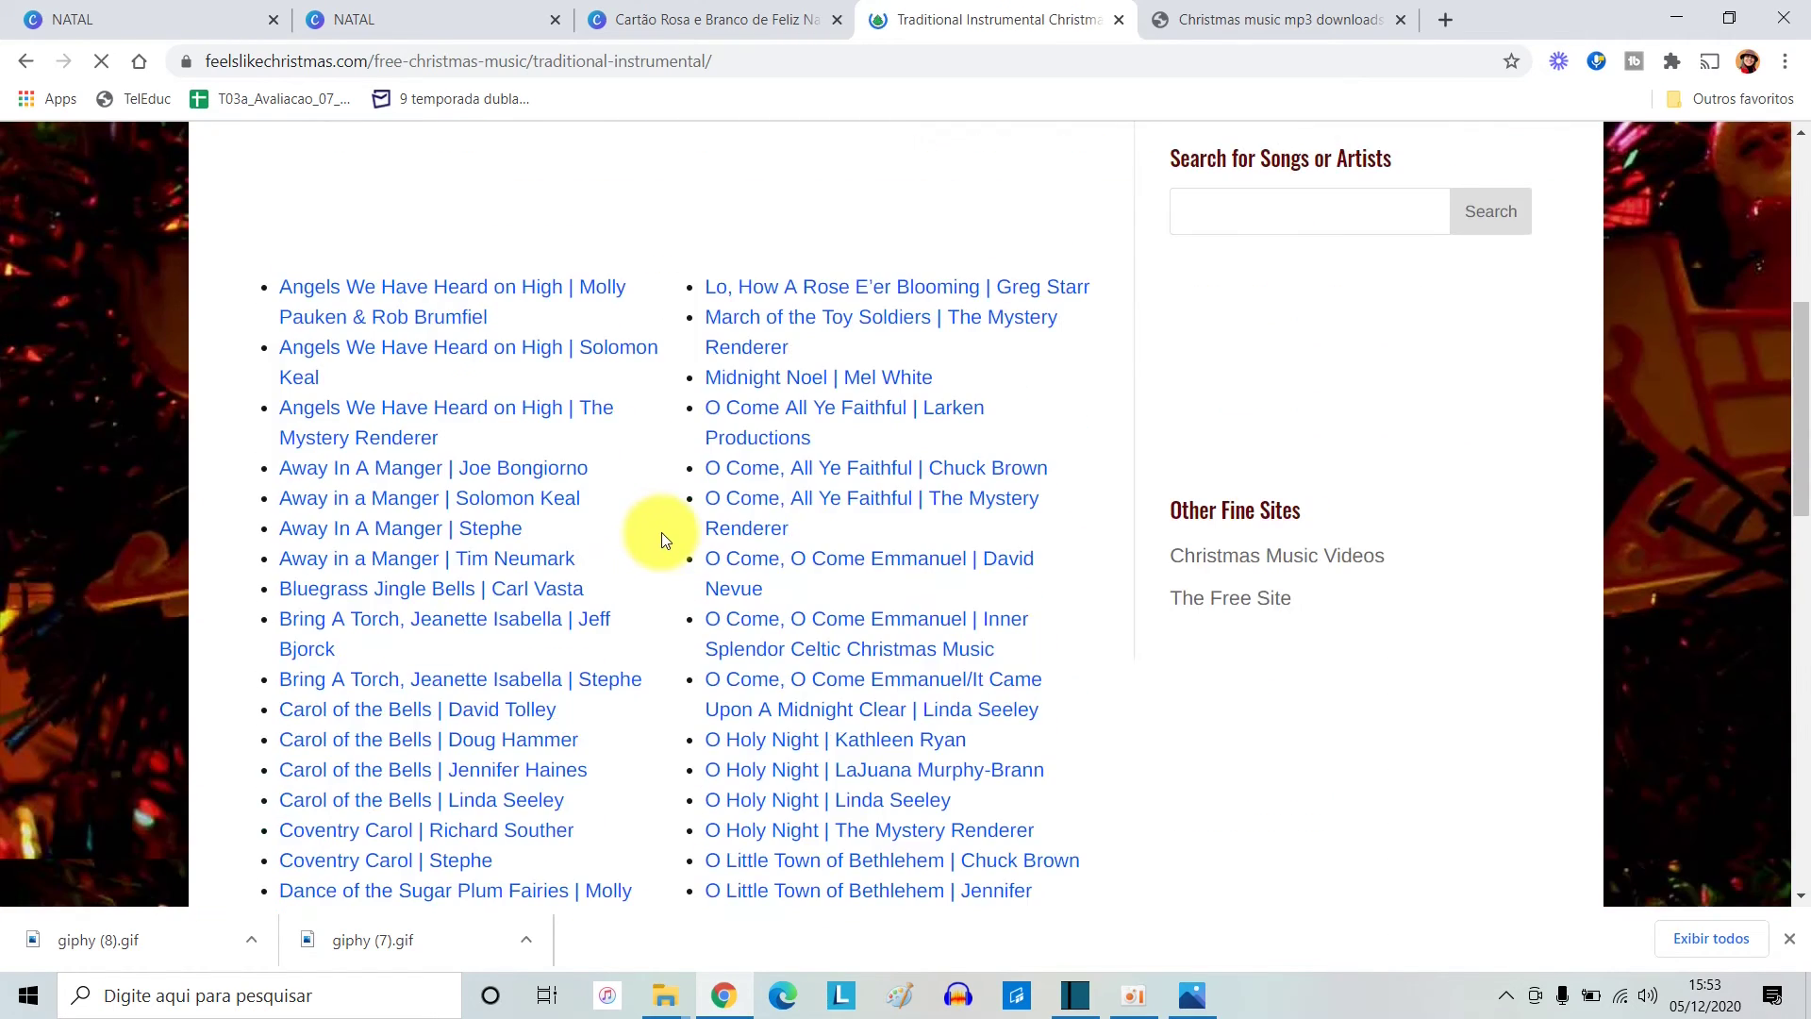
{"action": "left_click", "coordinate": [554, 347]}
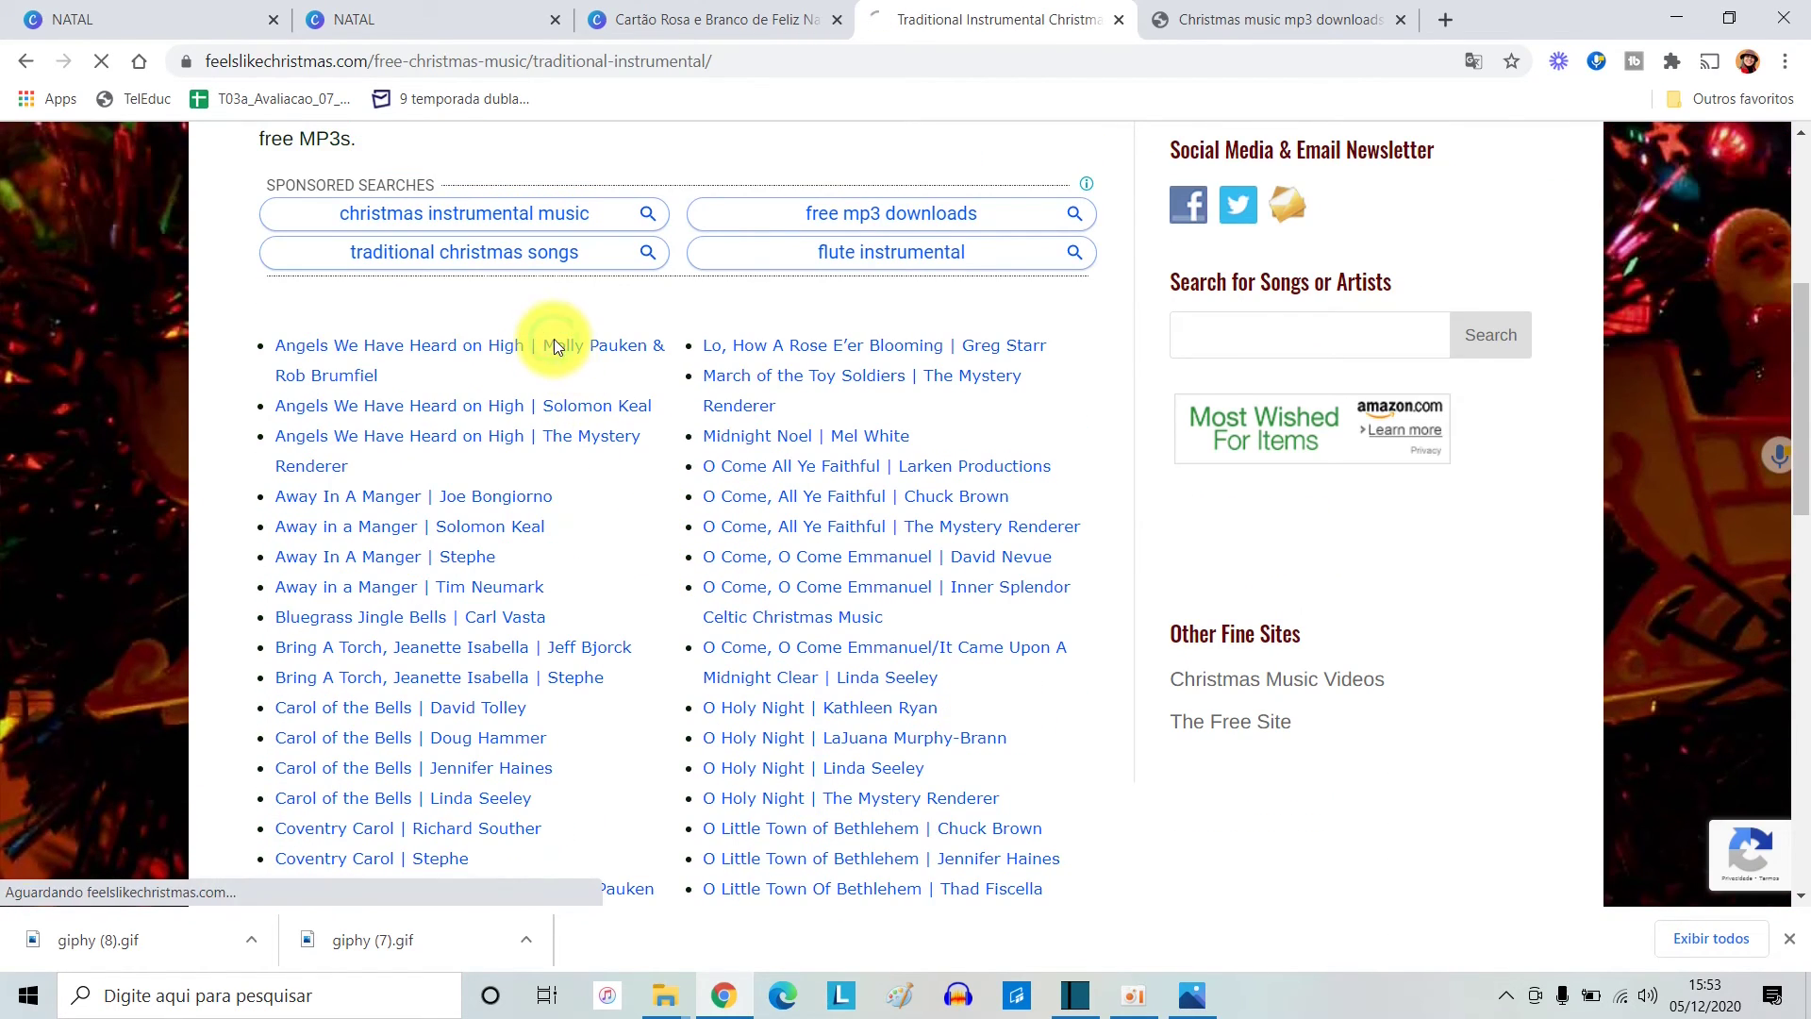
Listen briefly to "Angels We Have Heard on High", open its MP3 on its own page and show the download option.
{"action": "scroll", "coordinate": [766, 550], "scroll_direction": "down", "scroll_amount": 4}
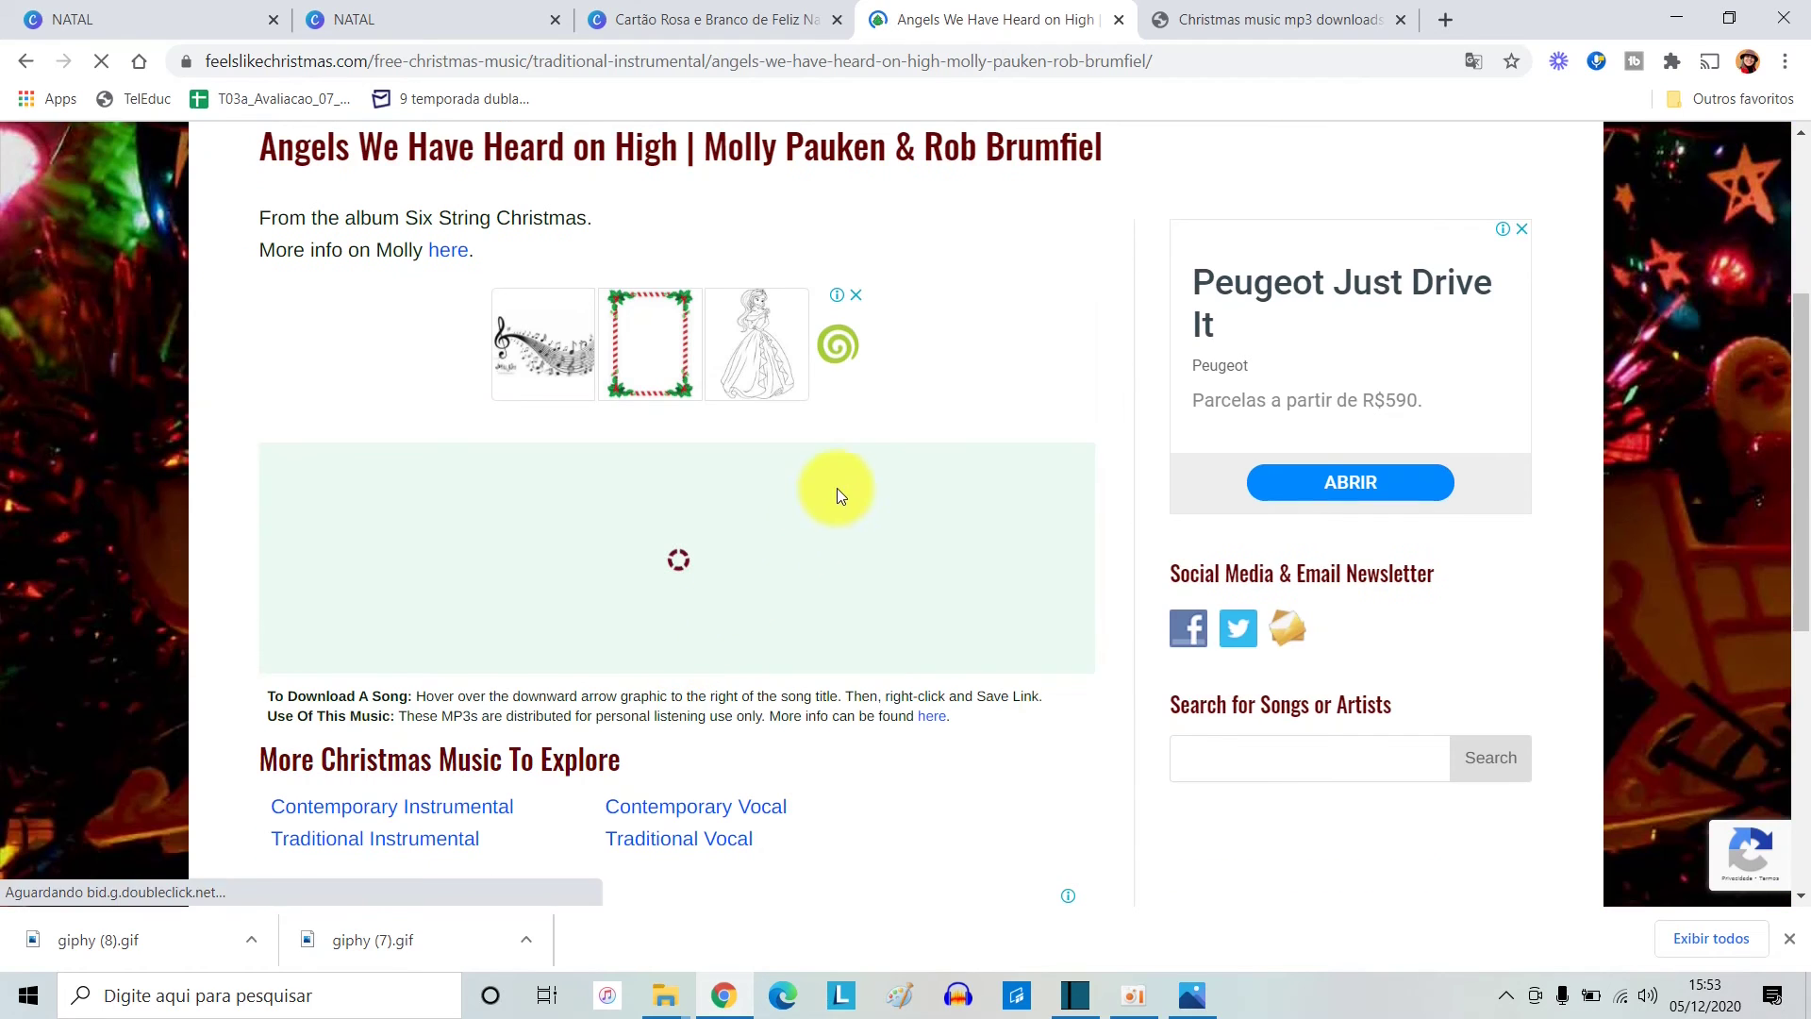
{"action": "scroll", "coordinate": [836, 489], "scroll_direction": "down", "scroll_amount": 1}
{"action": "left_click", "coordinate": [471, 444]}
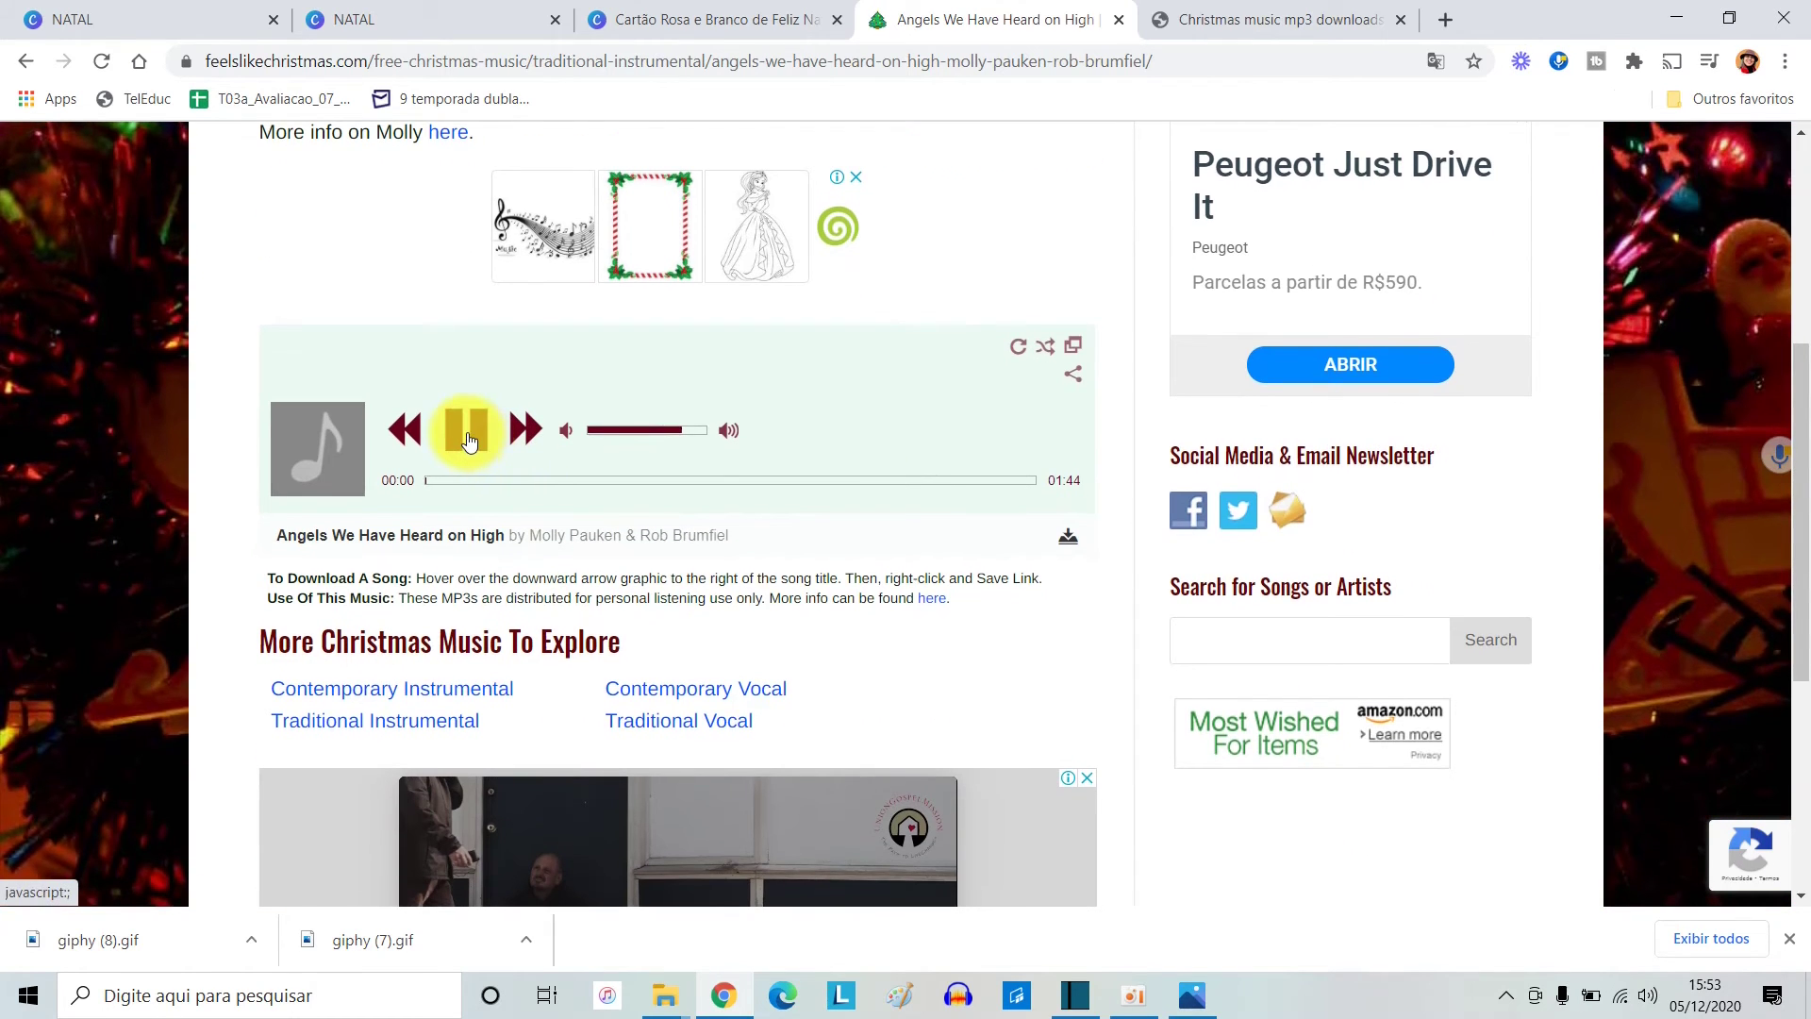
{"action": "left_click", "coordinate": [469, 442]}
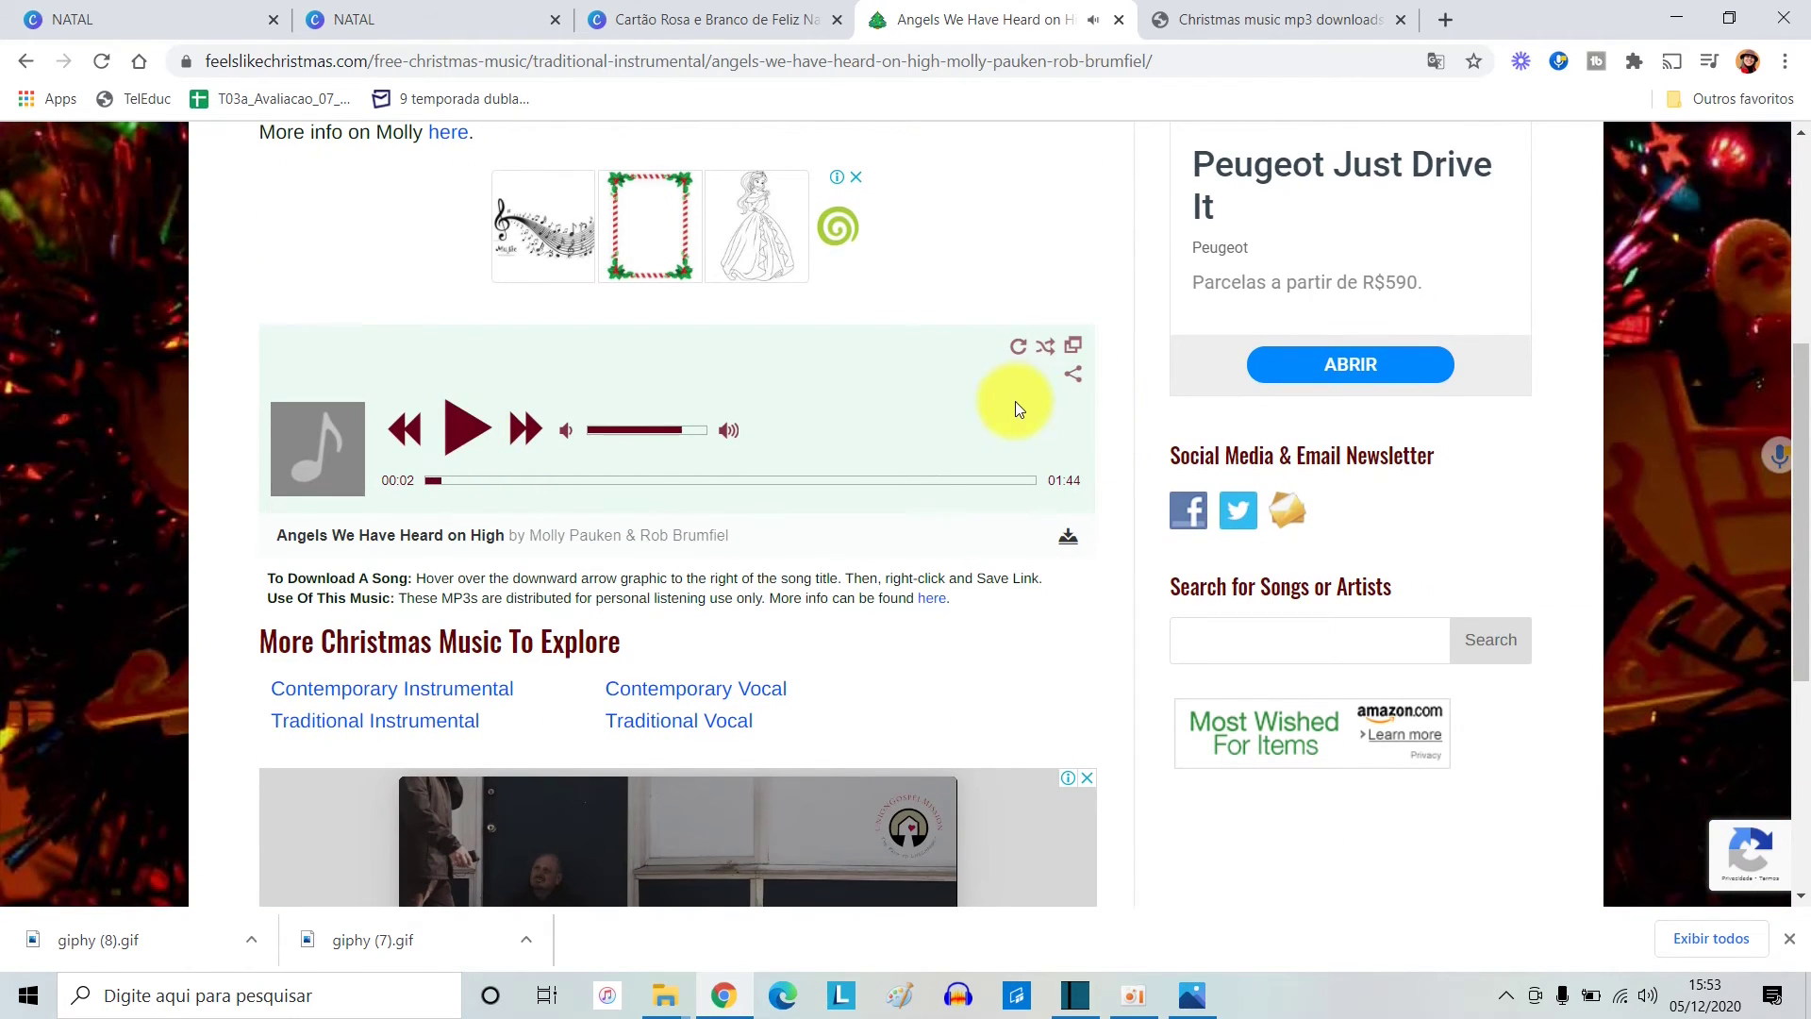
{"action": "left_click", "coordinate": [1069, 539]}
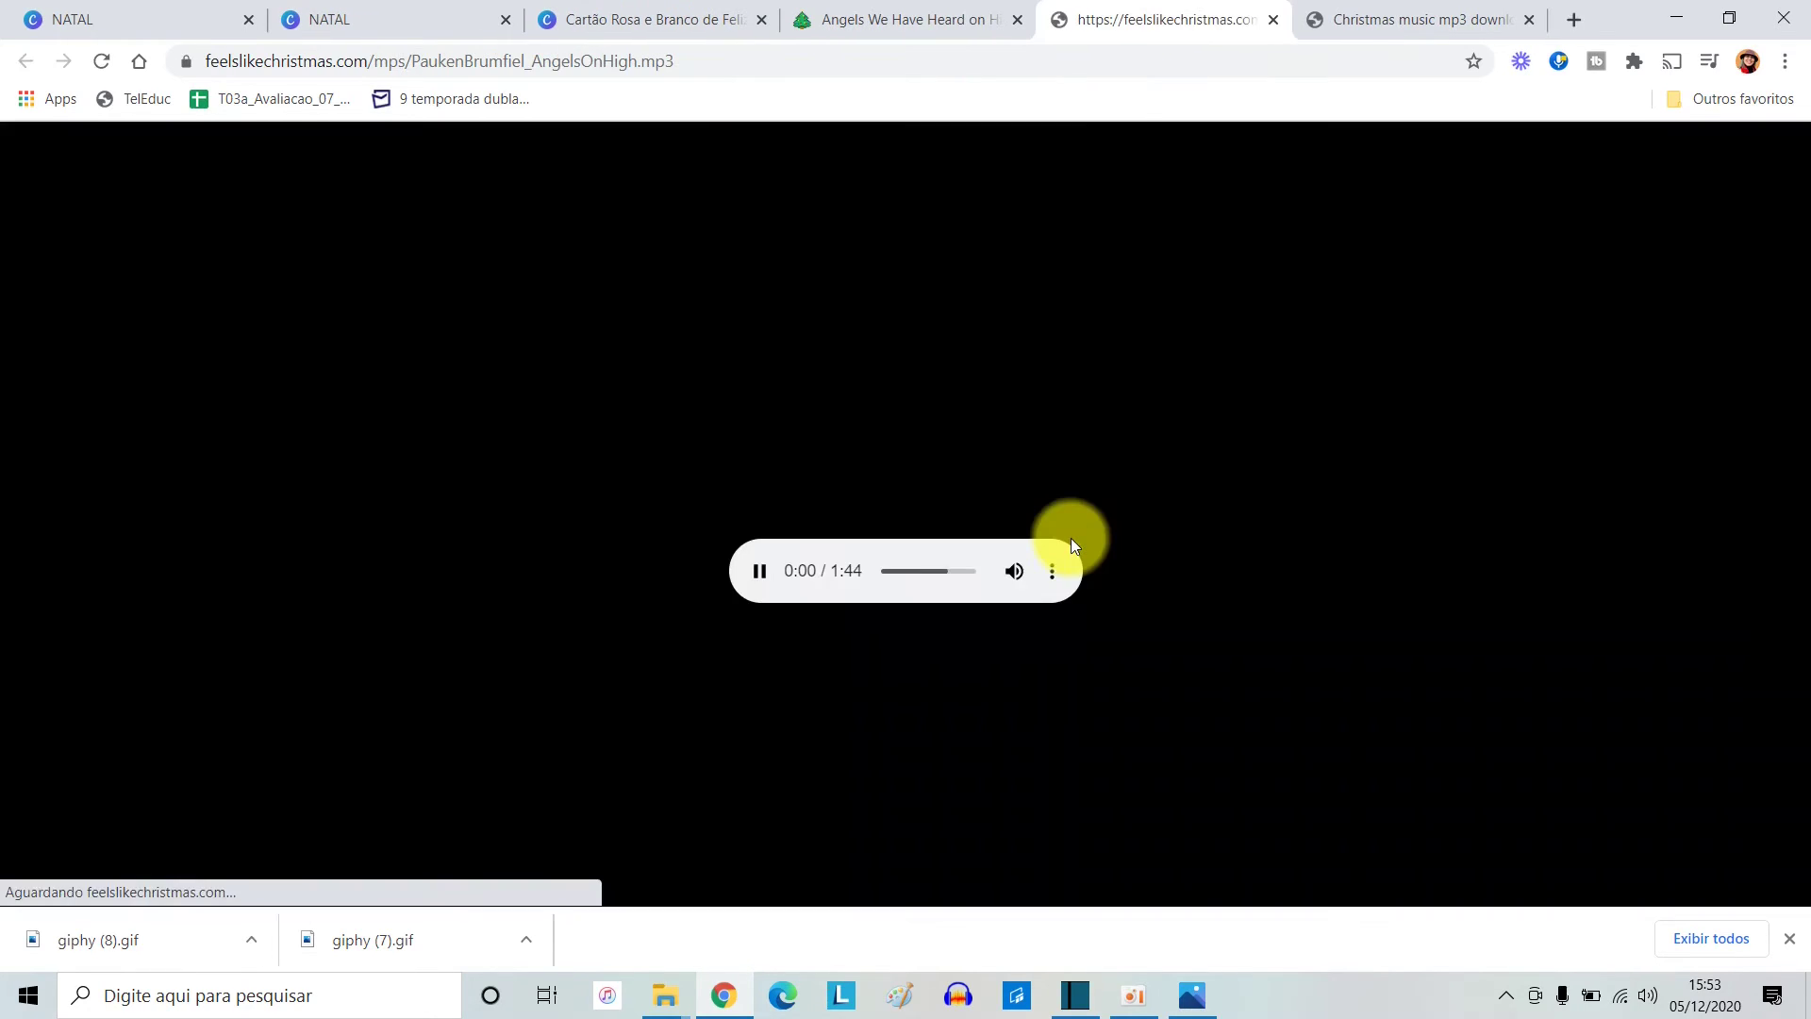
{"action": "left_click", "coordinate": [757, 574]}
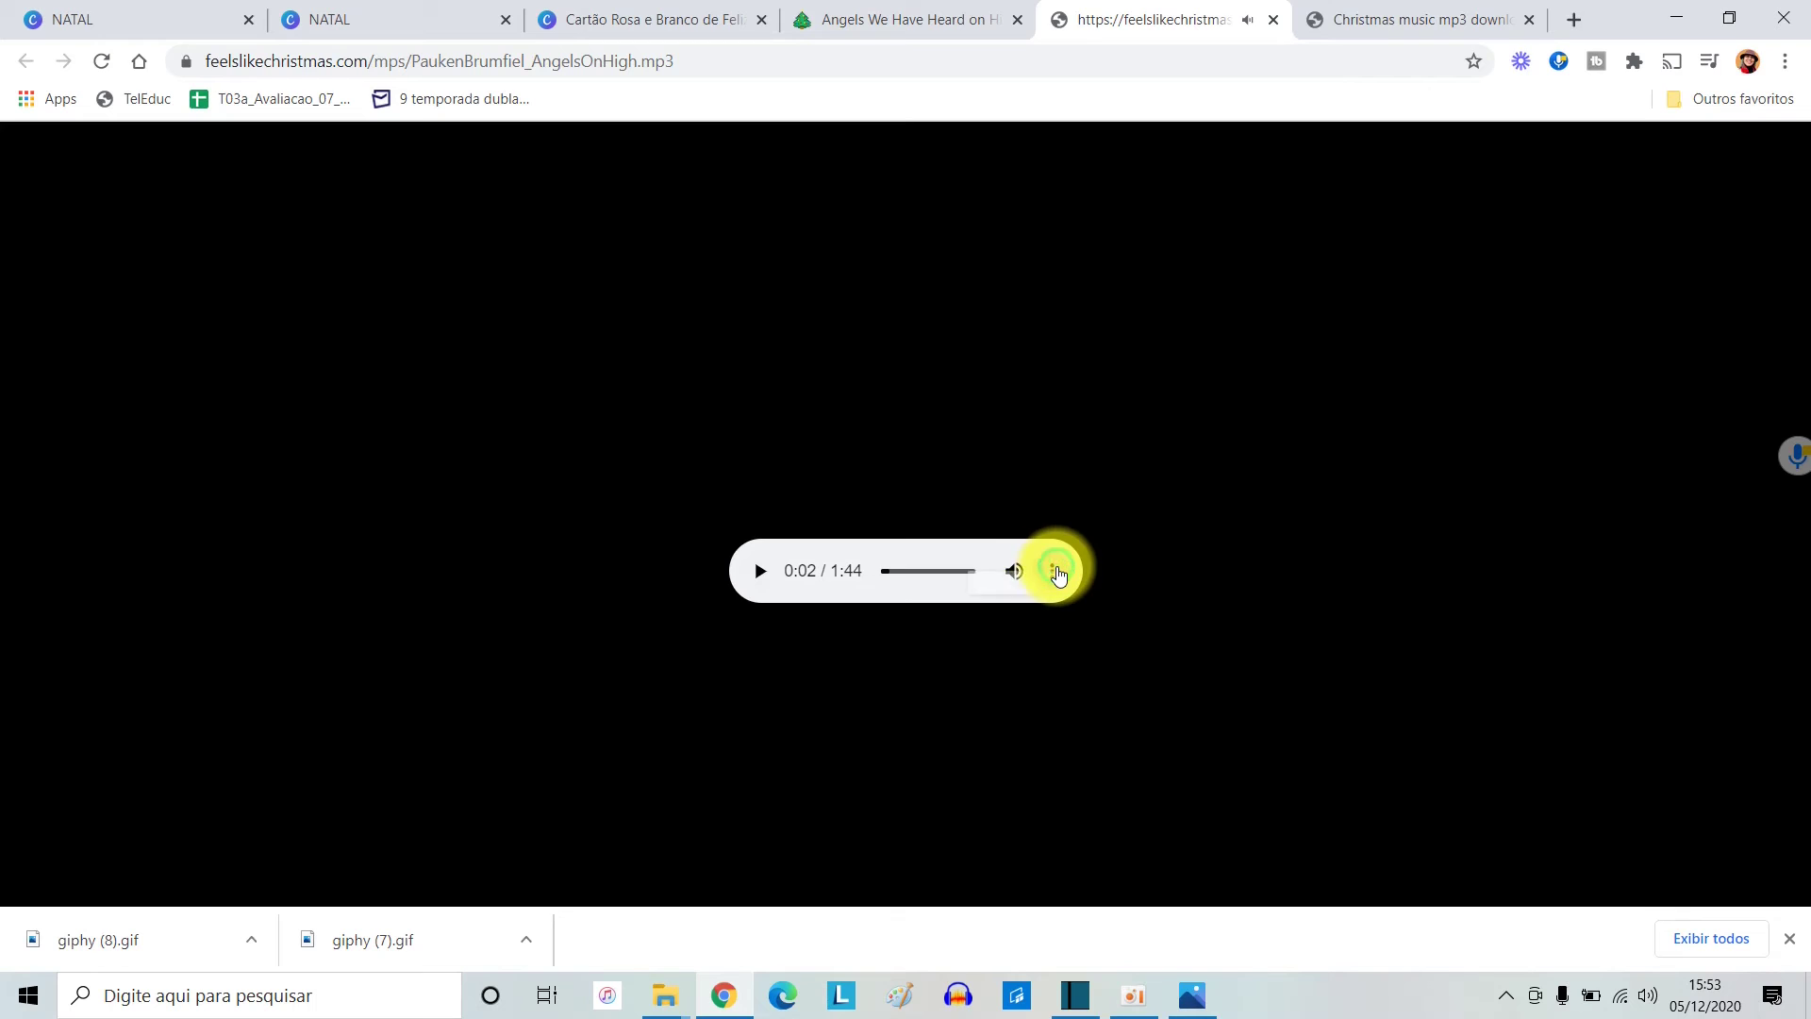
{"action": "left_click", "coordinate": [1058, 572]}
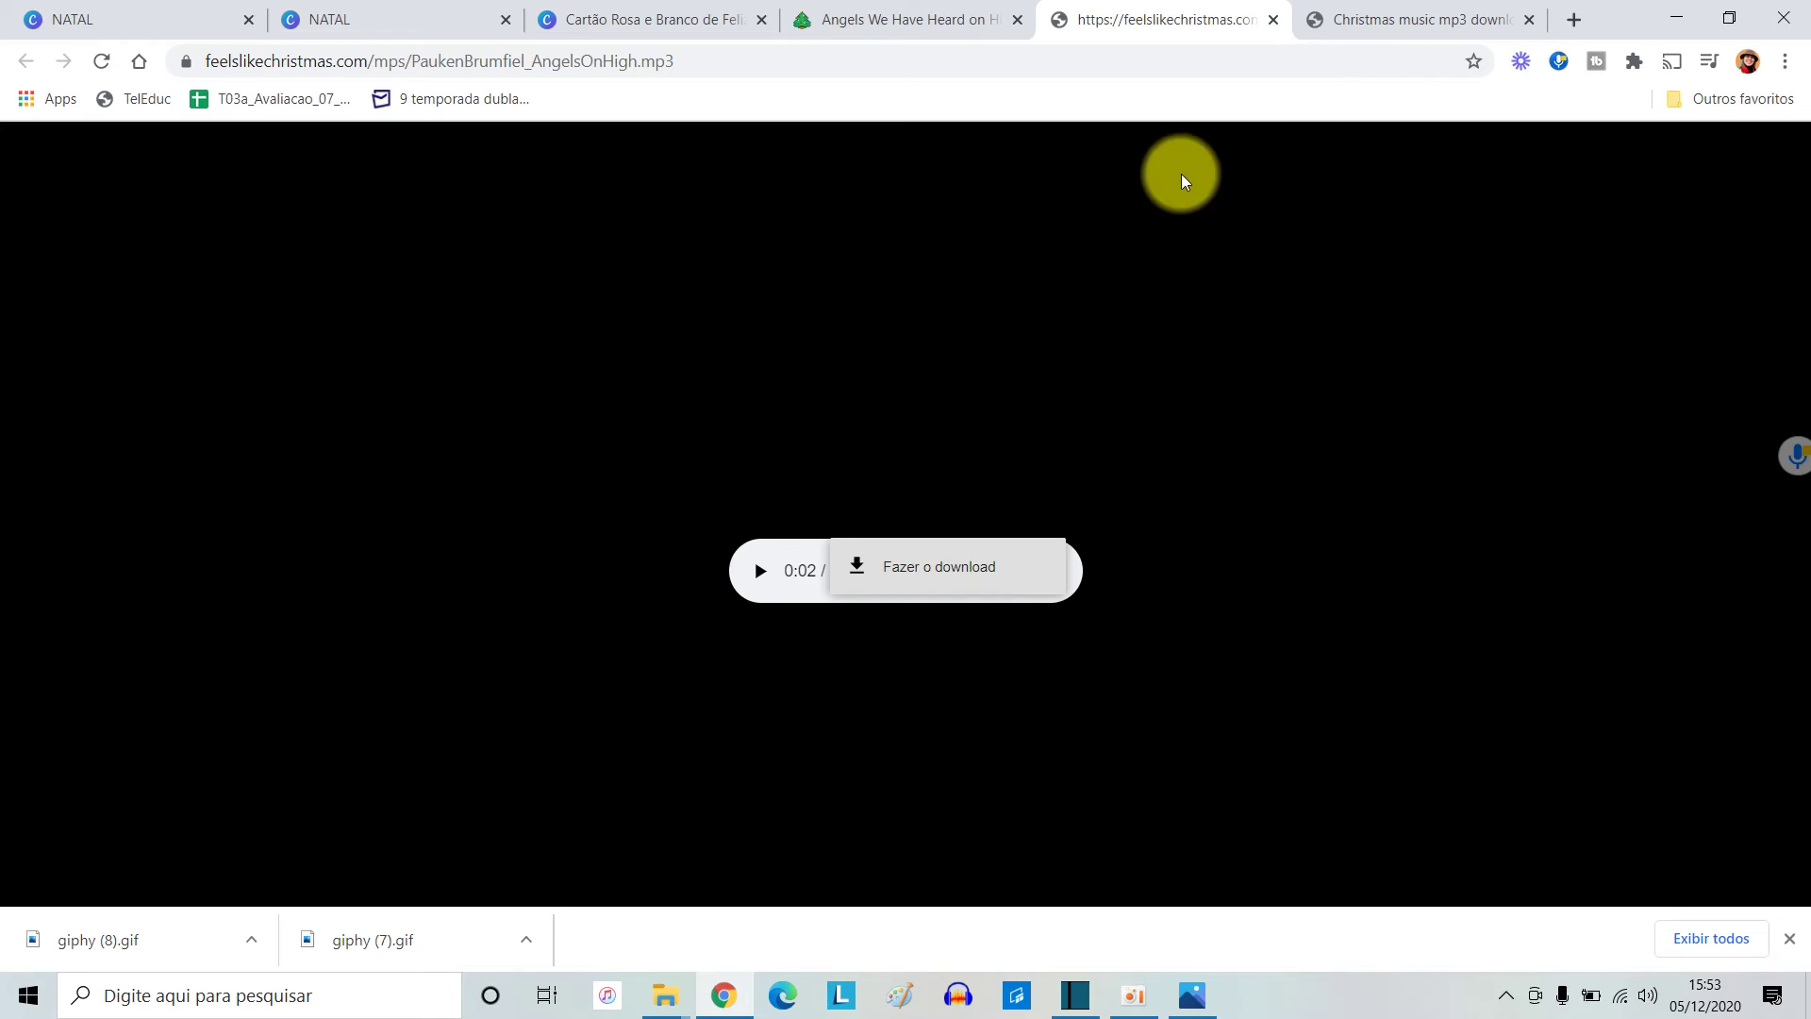
Switch to the A-M Classical carols page, open the "Angels We Have Heard on High" MP3, pause it and show its download option.
{"action": "left_click", "coordinate": [1360, 28]}
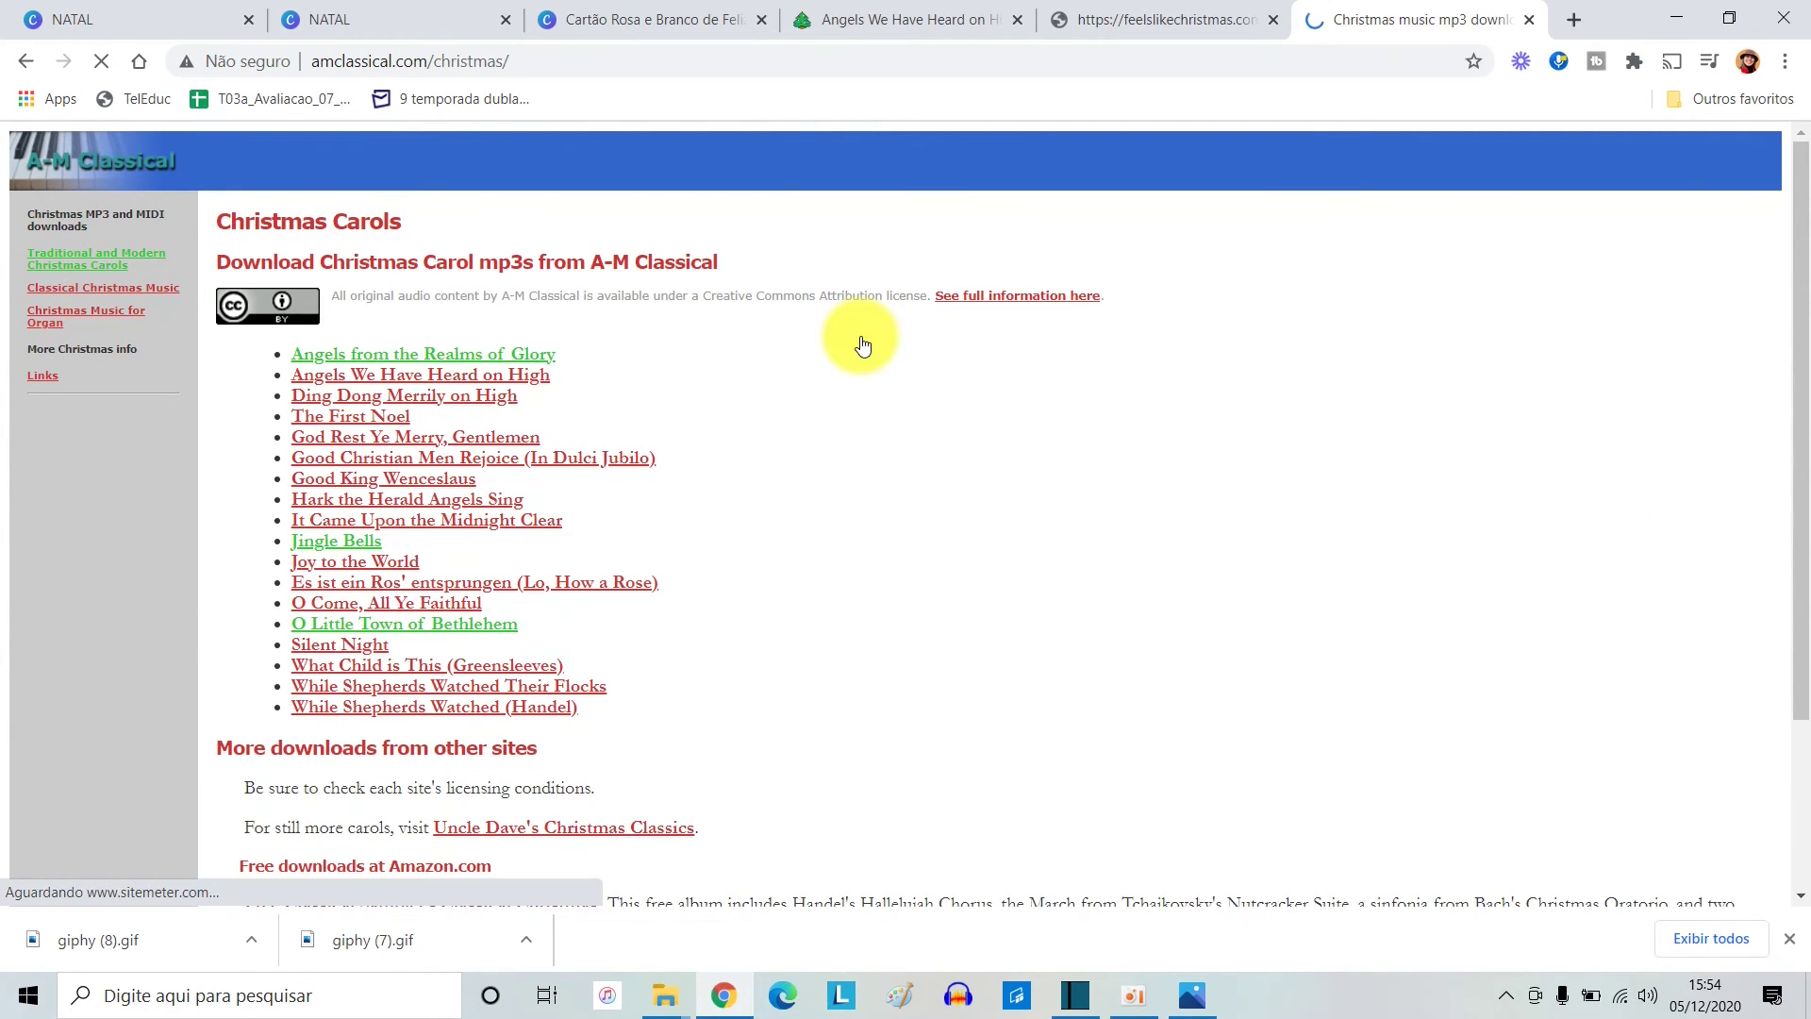
{"action": "left_click", "coordinate": [498, 379]}
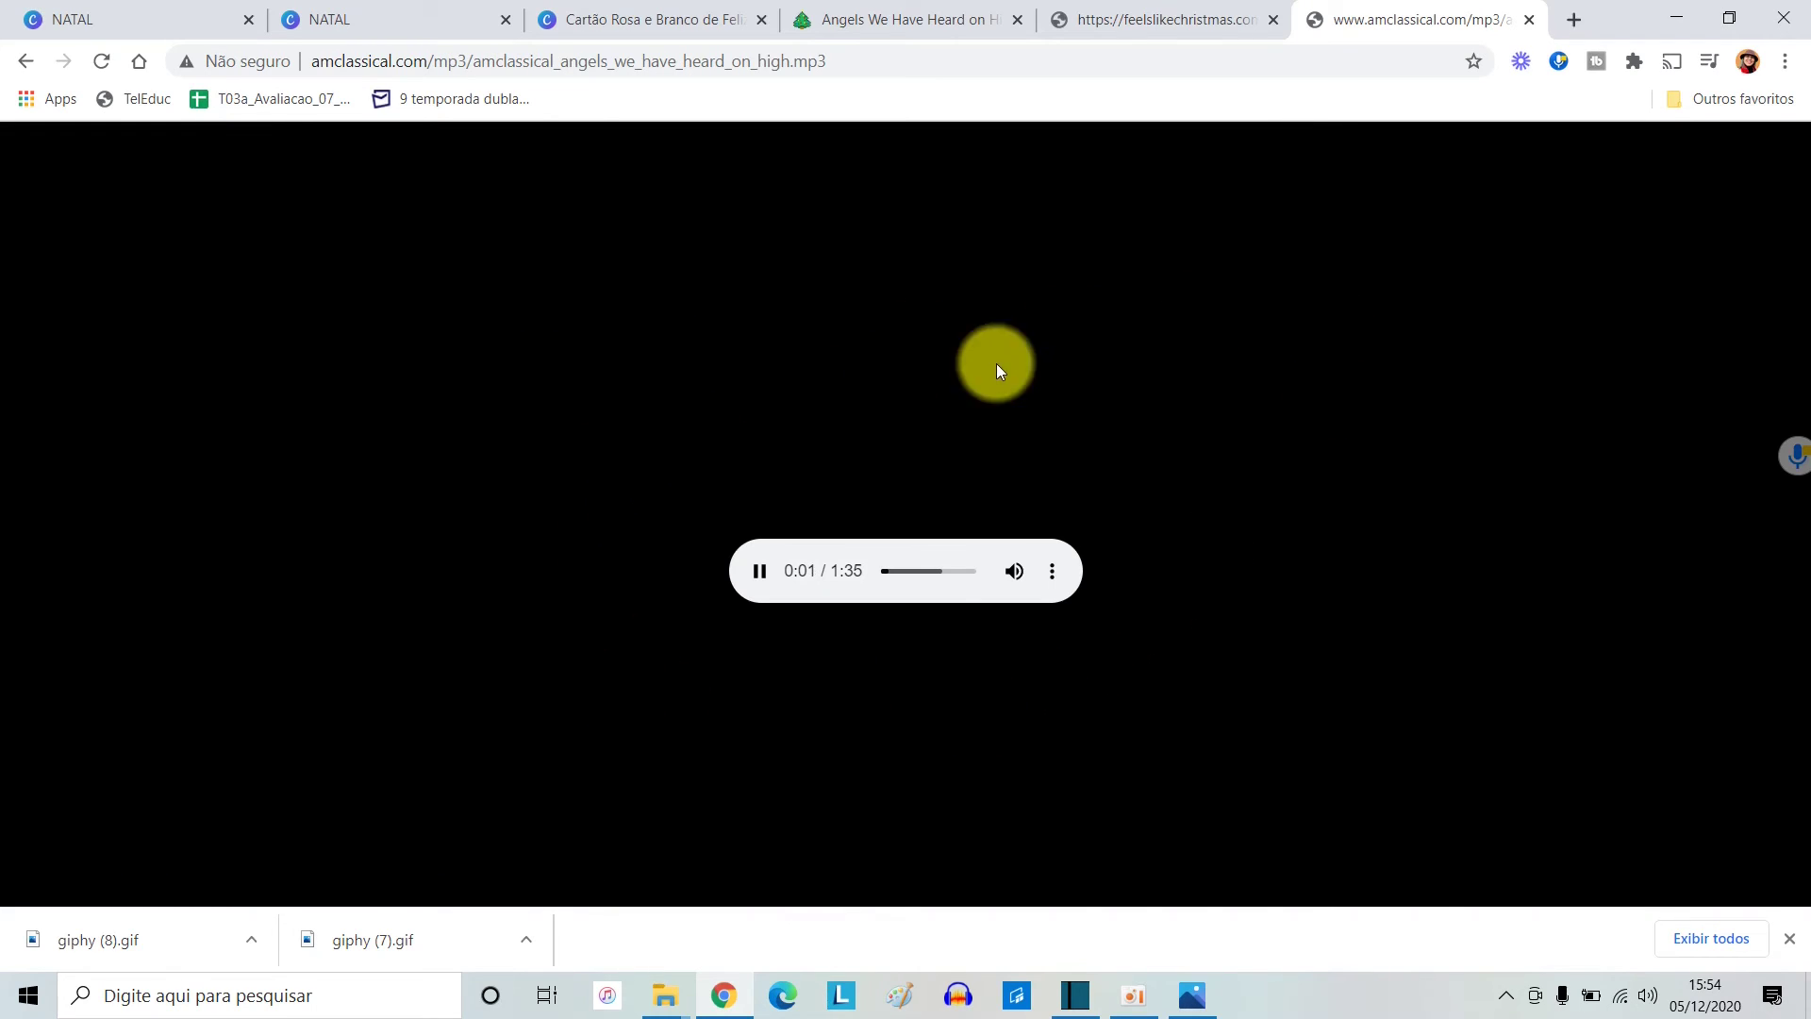
{"action": "left_click", "coordinate": [758, 571]}
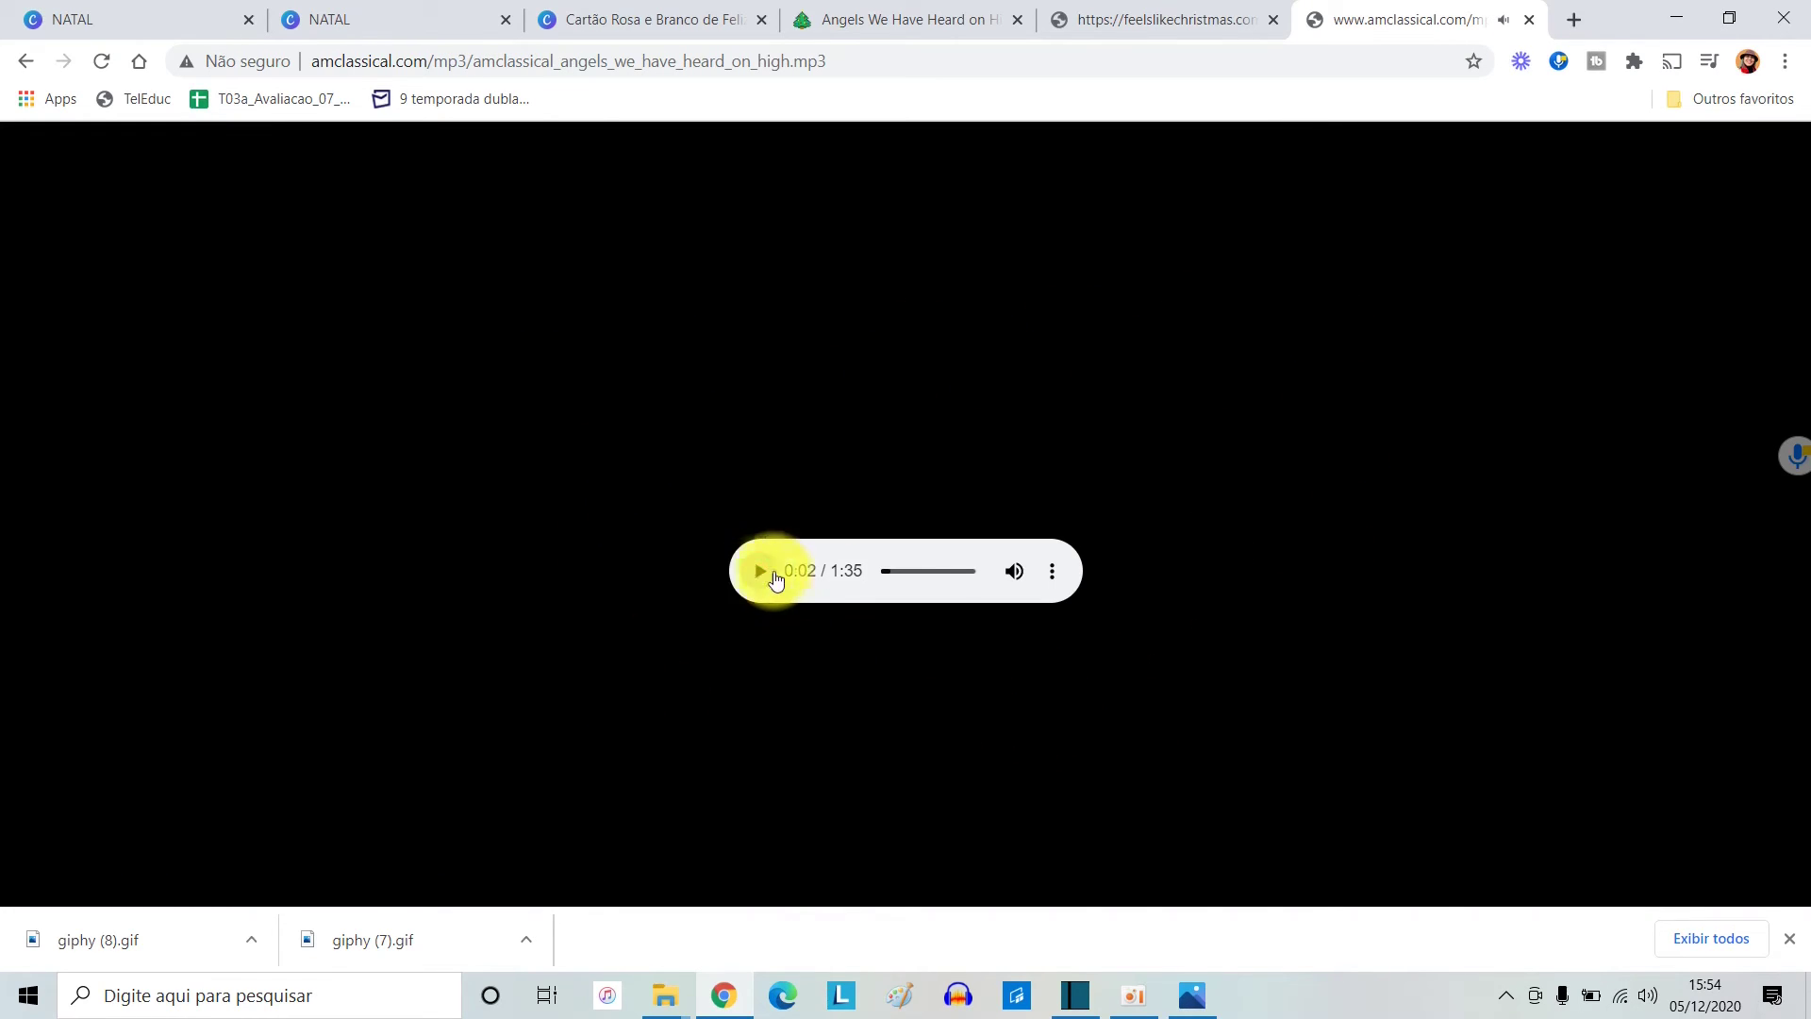
{"action": "left_click", "coordinate": [1051, 569]}
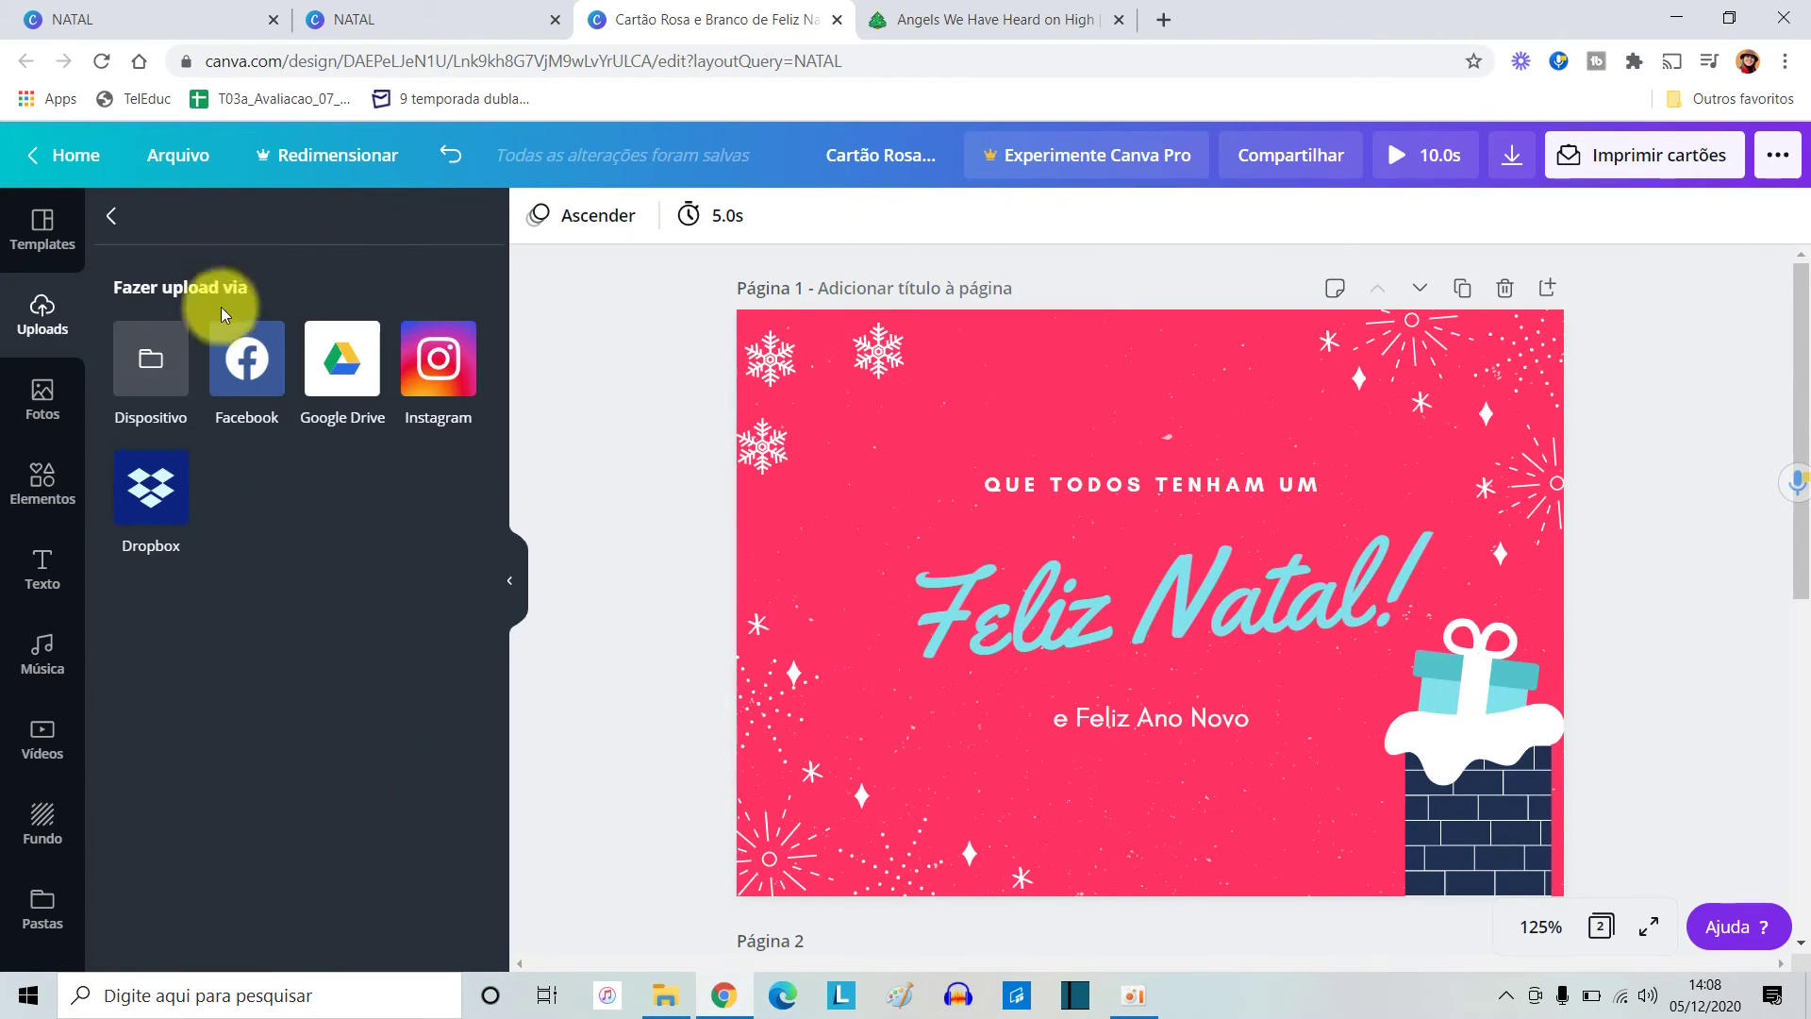
Upload the amclassical_jingle_bells audio file from the device's Downloads folder to Canva.
{"action": "left_click", "coordinate": [160, 381]}
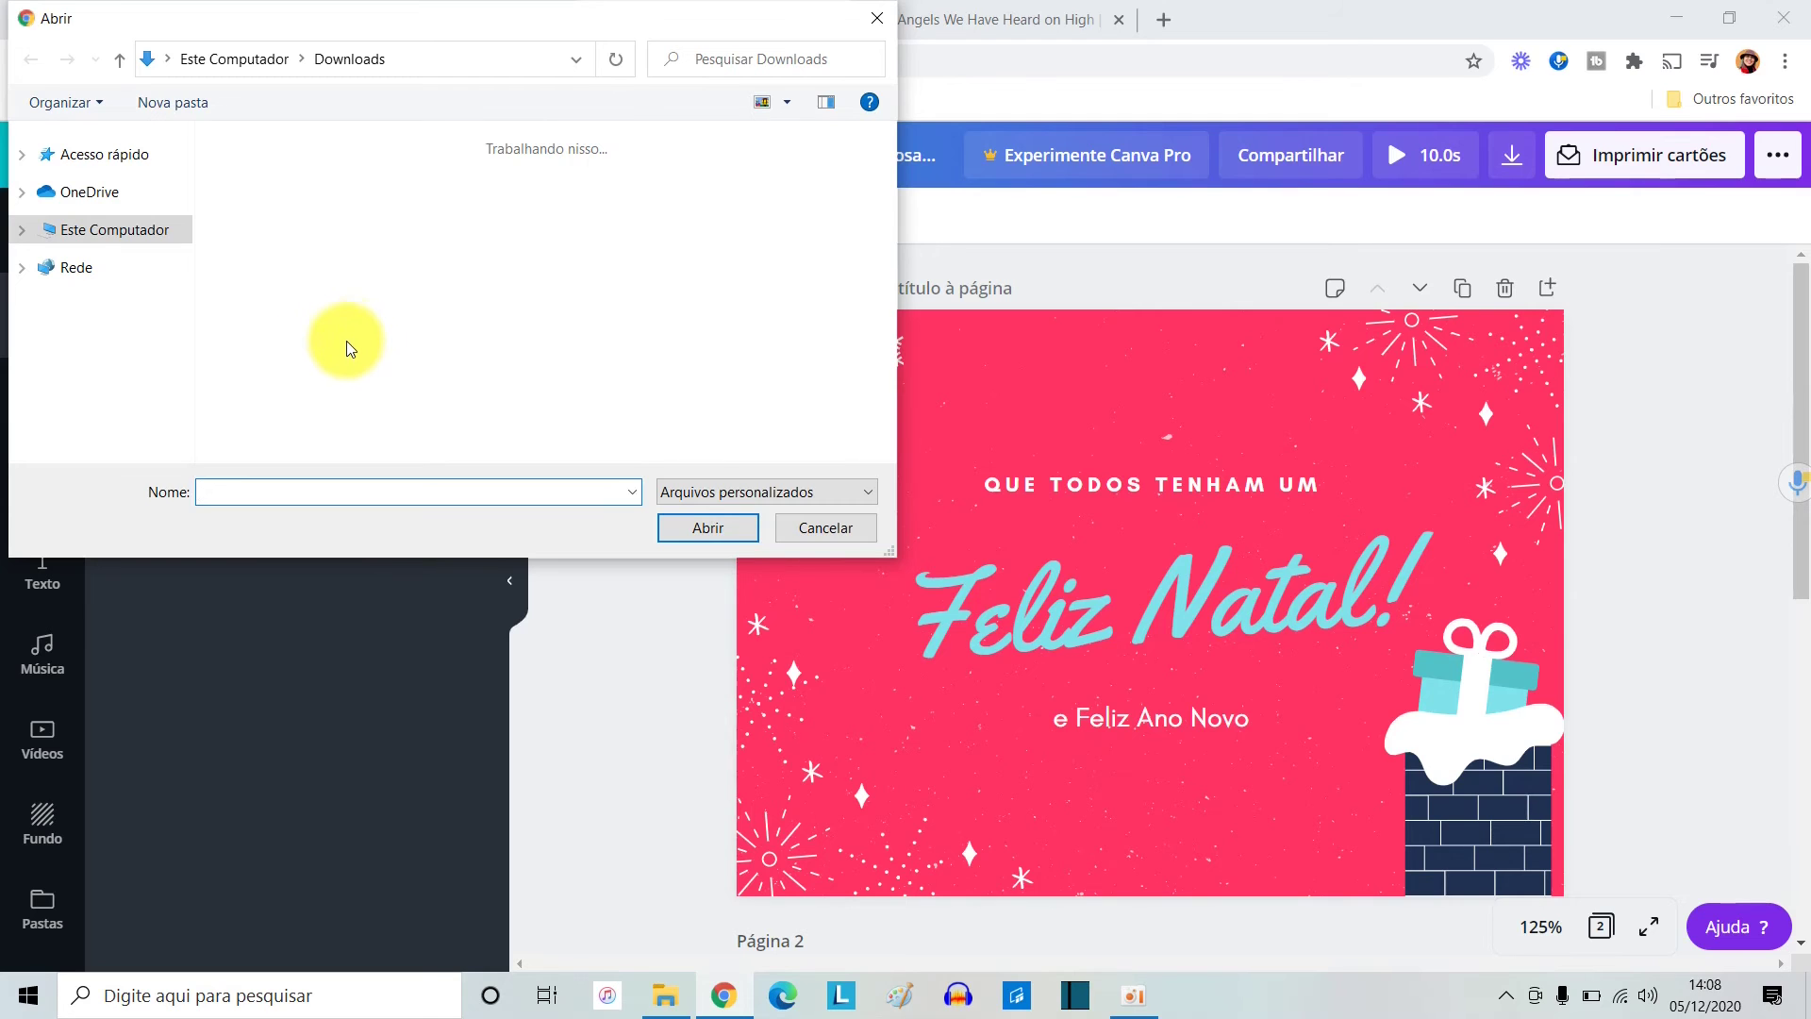
{"action": "scroll", "coordinate": [489, 285], "scroll_direction": "down", "scroll_amount": 3}
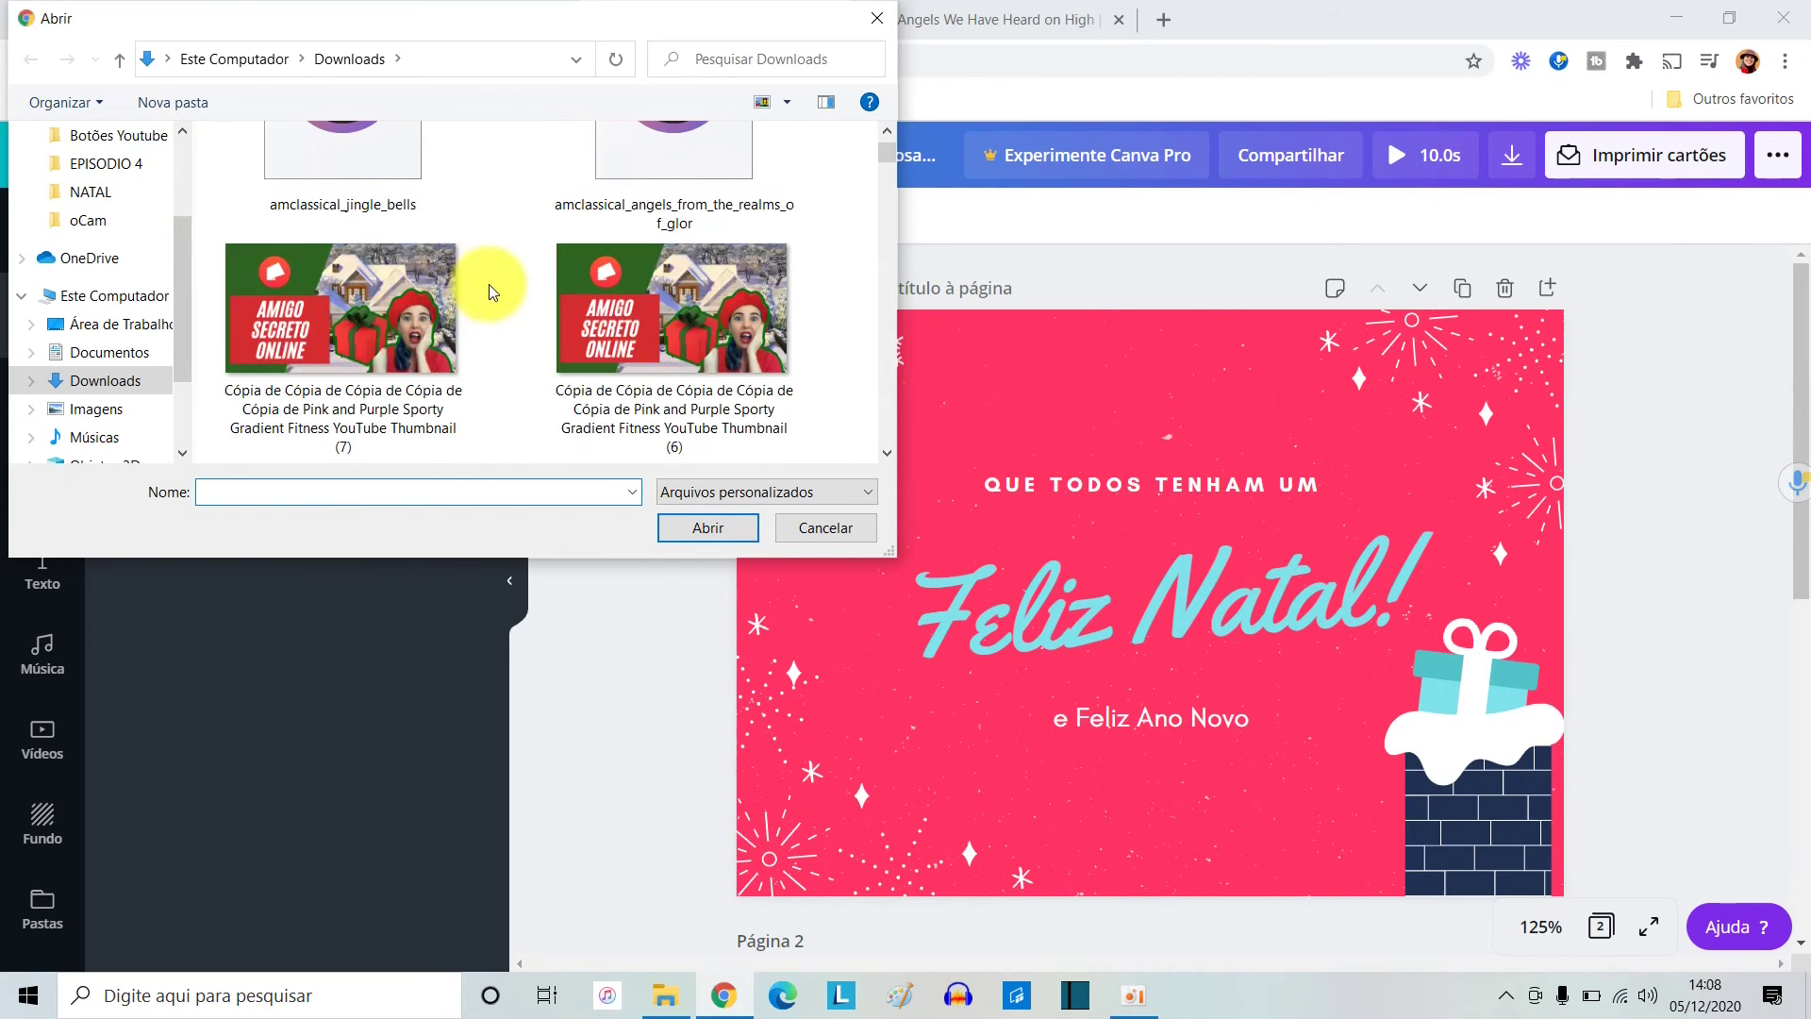
{"action": "scroll", "coordinate": [485, 289], "scroll_direction": "up", "scroll_amount": 1}
{"action": "left_click", "coordinate": [355, 283]}
{"action": "left_click", "coordinate": [708, 528]}
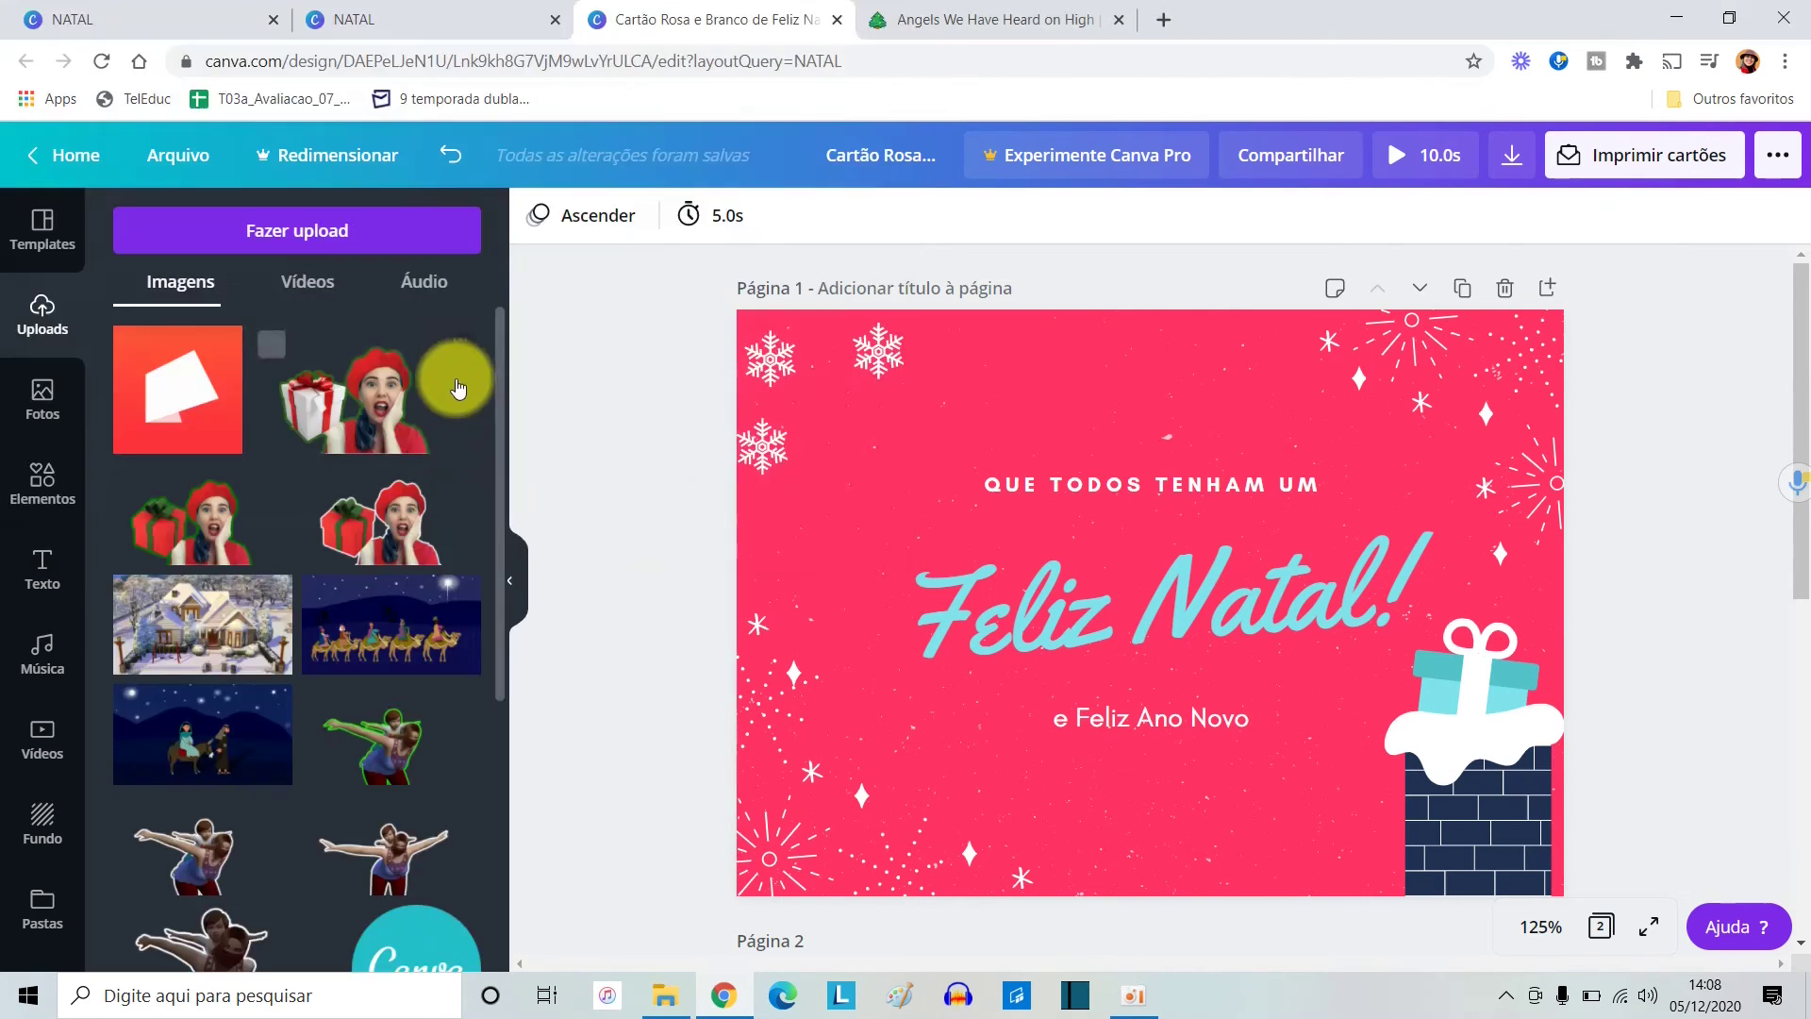
Listen briefly to the uploaded amclassical_jingle_bells.mp3 track and add it to the card as its soundtrack.
{"action": "left_click", "coordinate": [426, 281]}
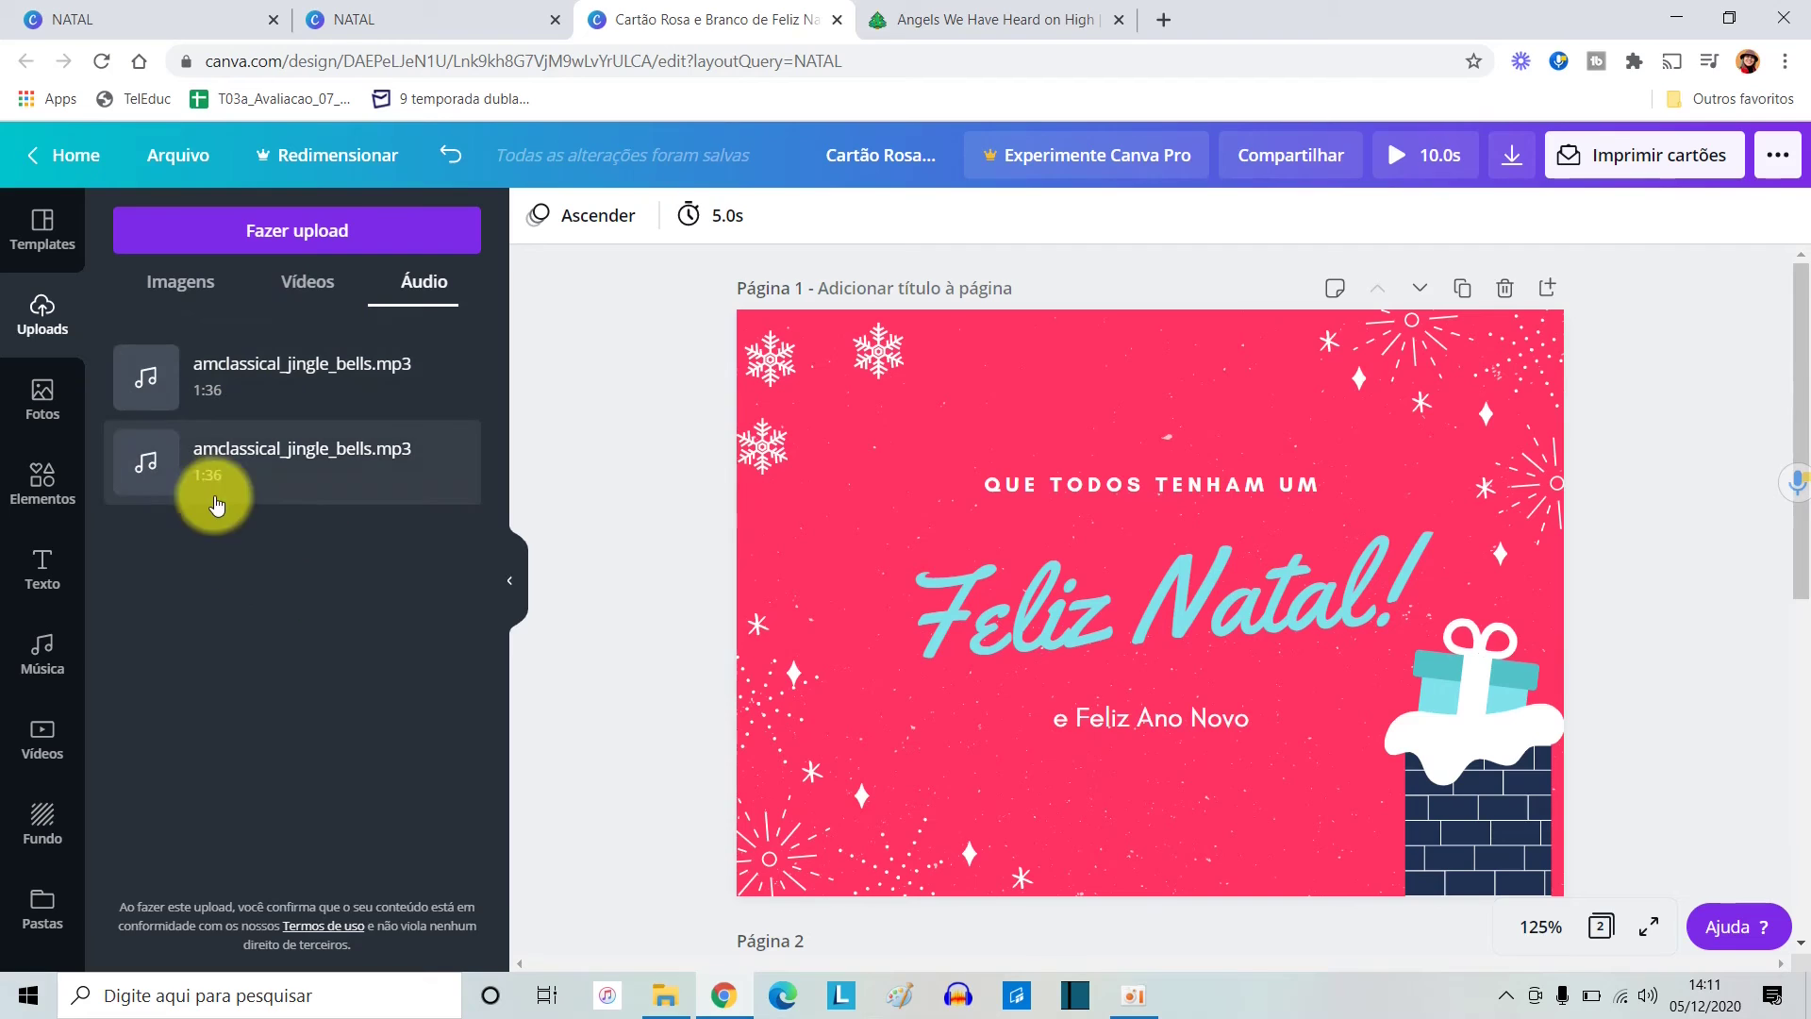
{"action": "left_click", "coordinate": [151, 472]}
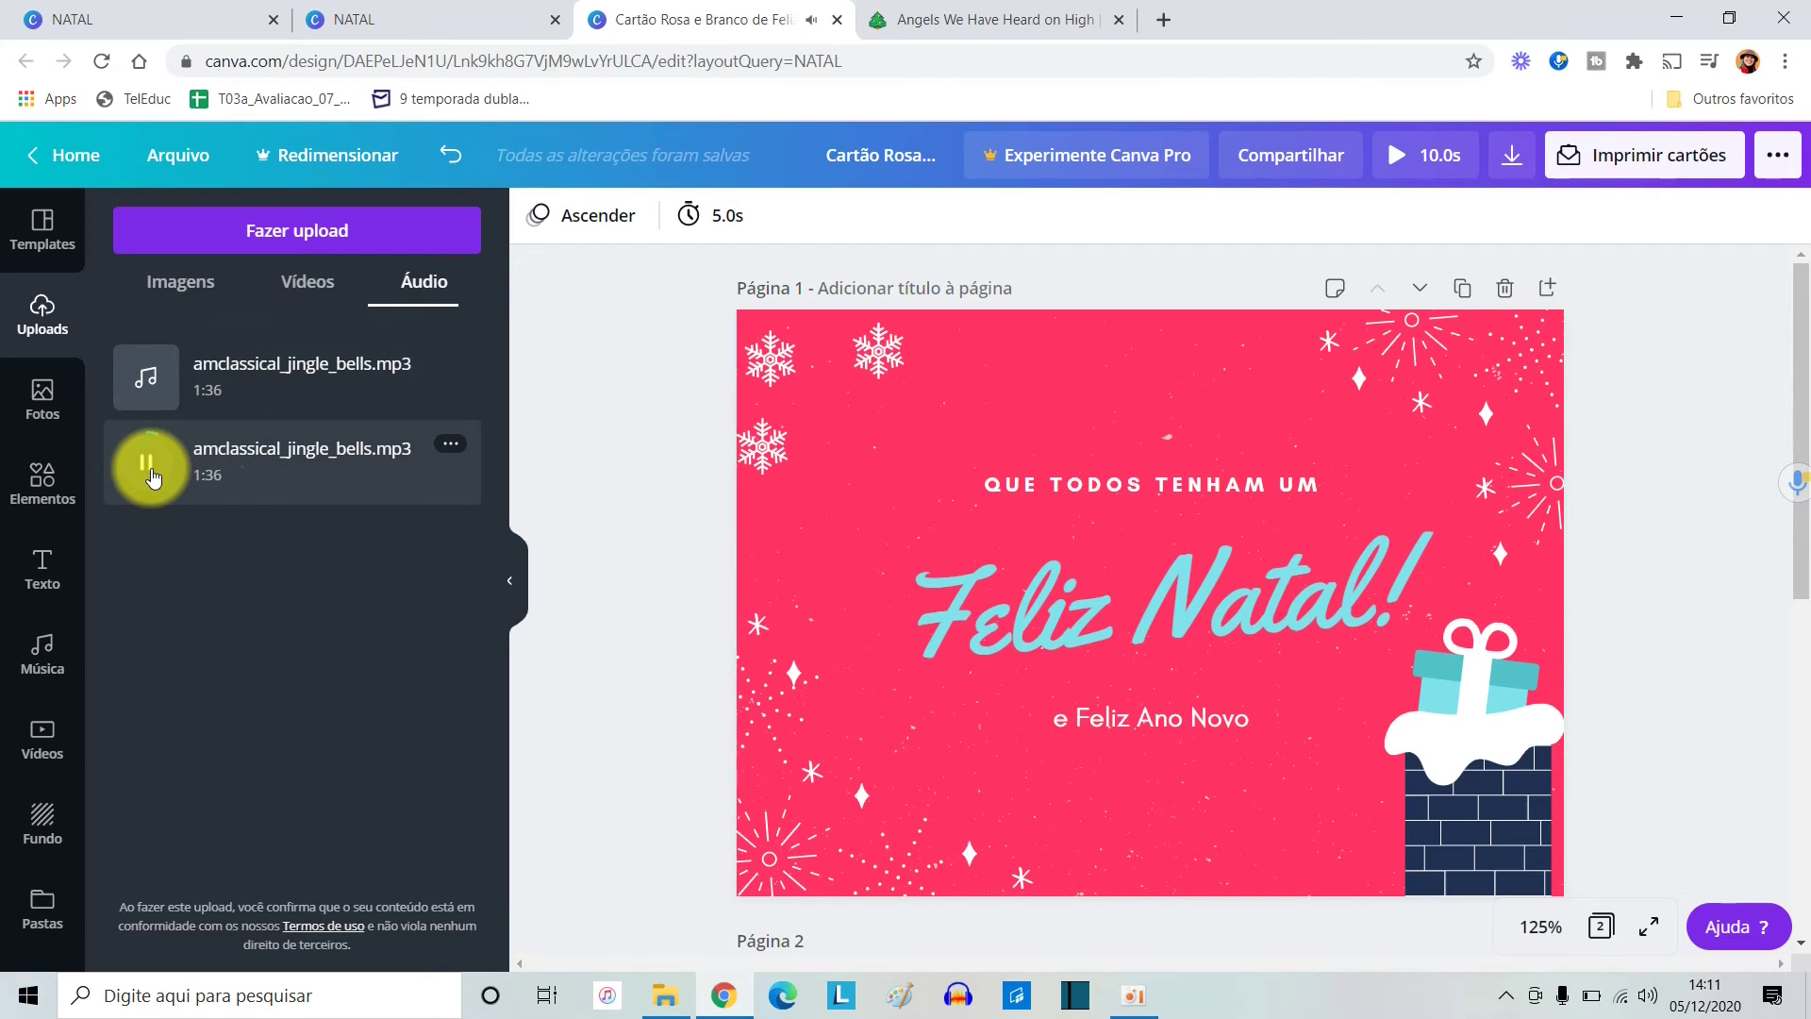
{"action": "left_click", "coordinate": [148, 479]}
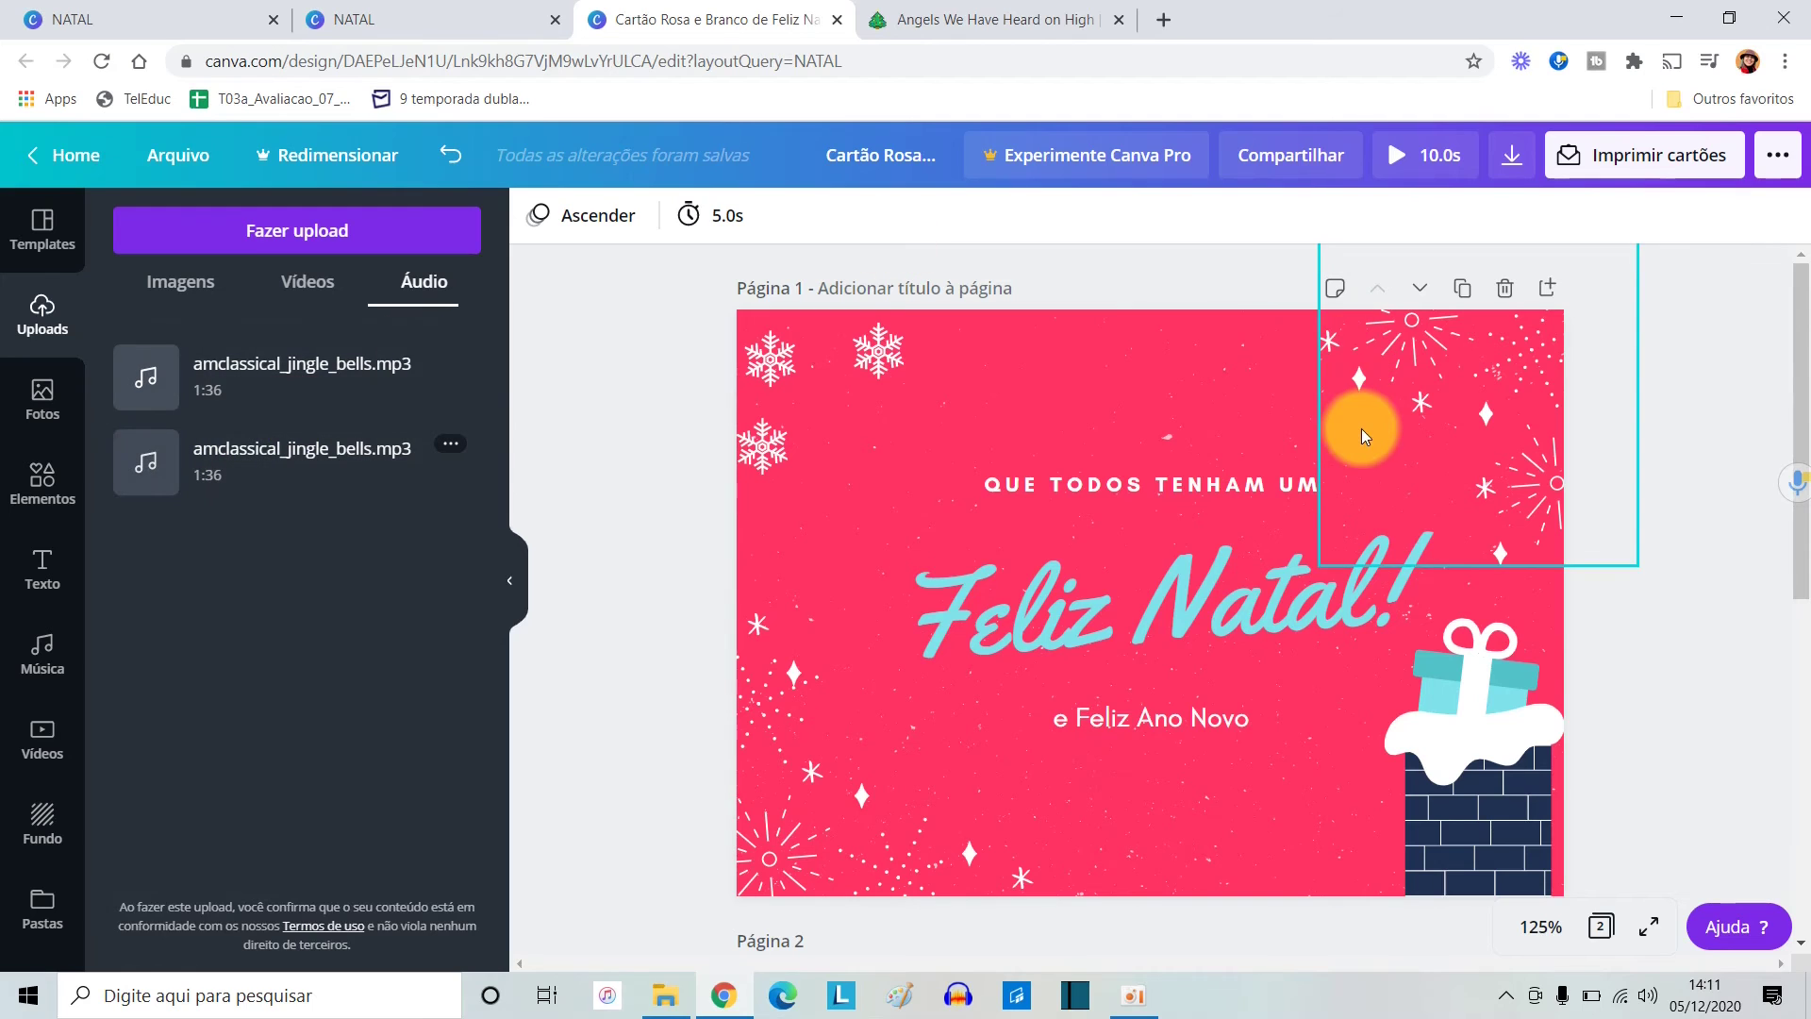
{"action": "left_click", "coordinate": [324, 476]}
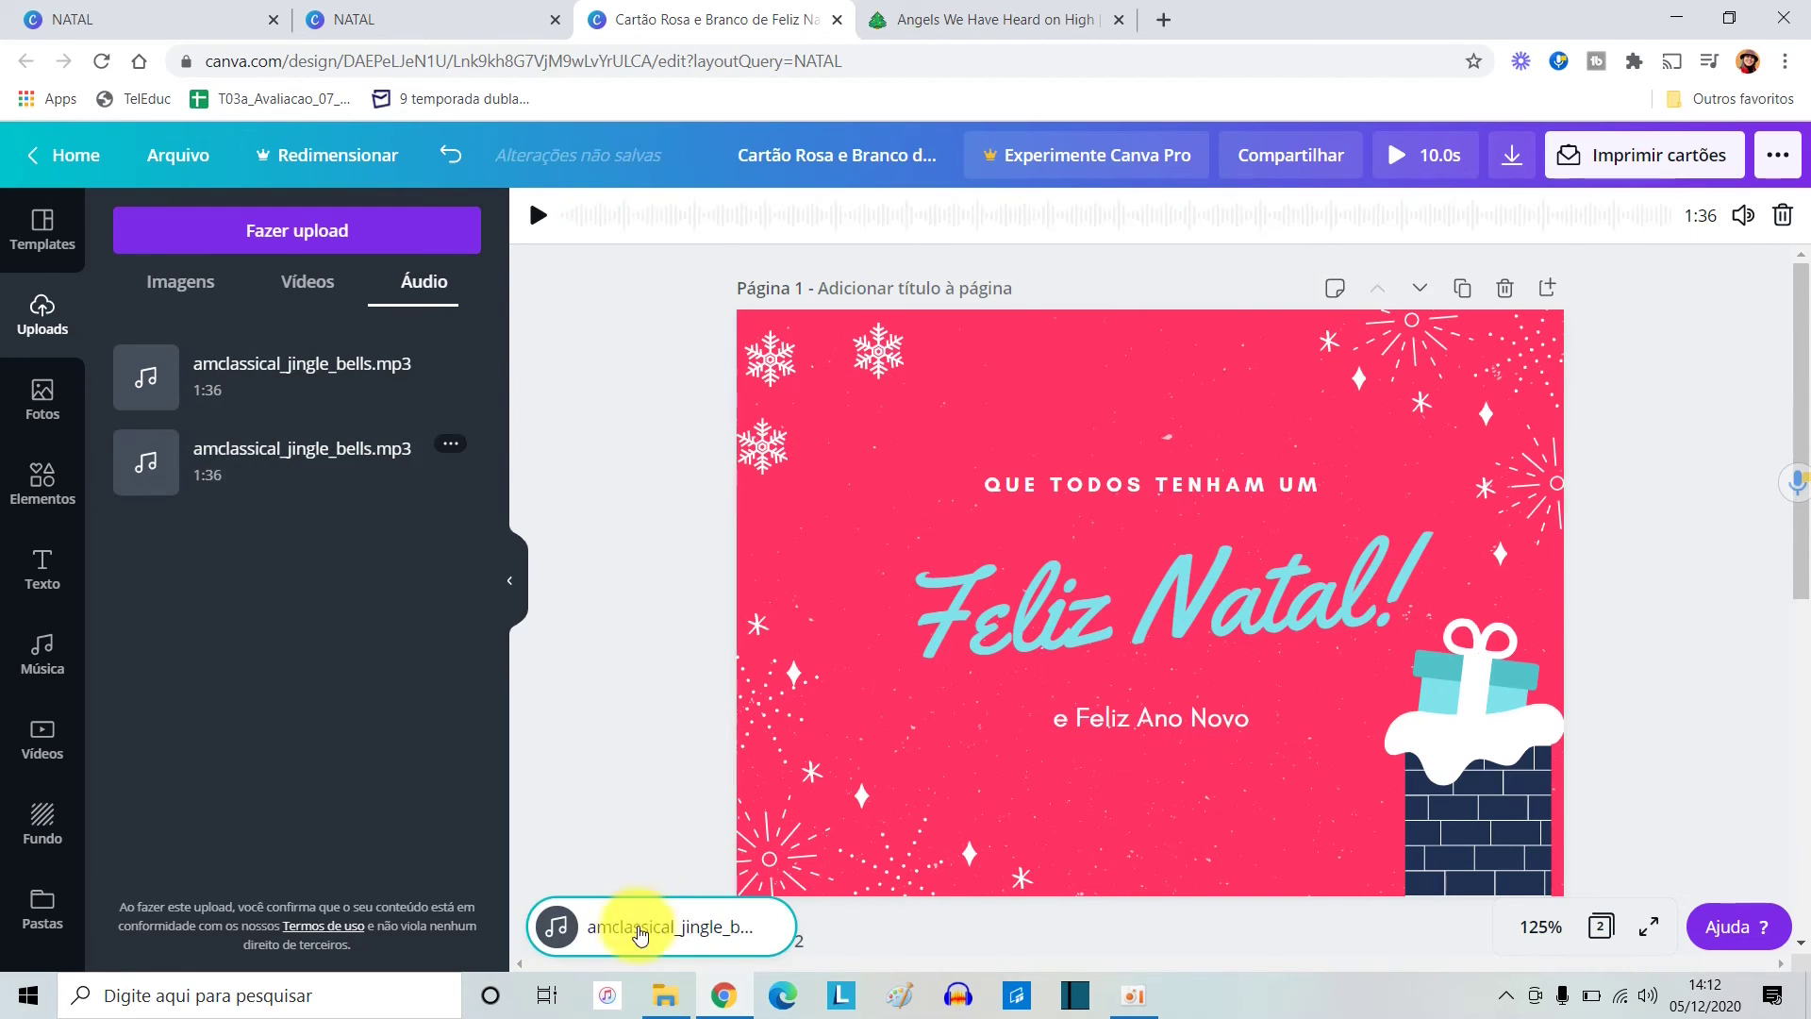
Move the soundtrack's playing segment to the first third of the Jingle Bells waveform and listen to it.
{"action": "left_click", "coordinate": [534, 215]}
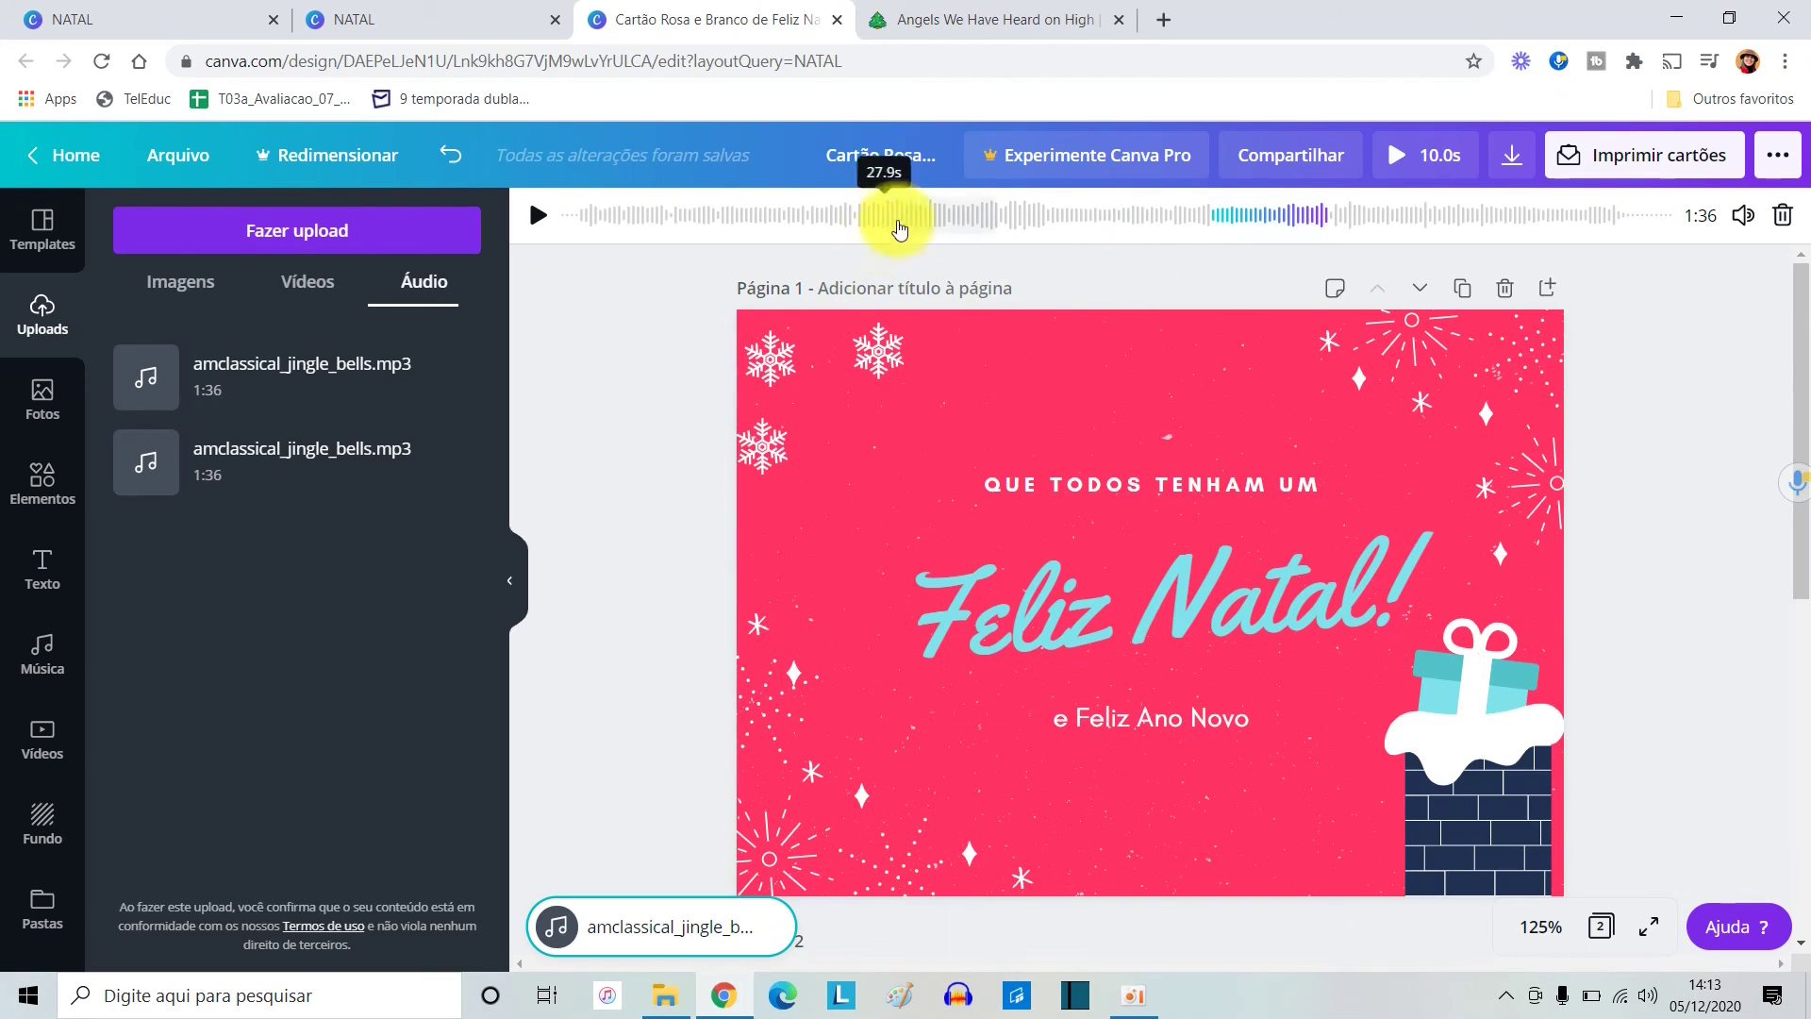
{"action": "left_click_drag", "start_coordinate": [903, 236], "coordinate": [788, 238]}
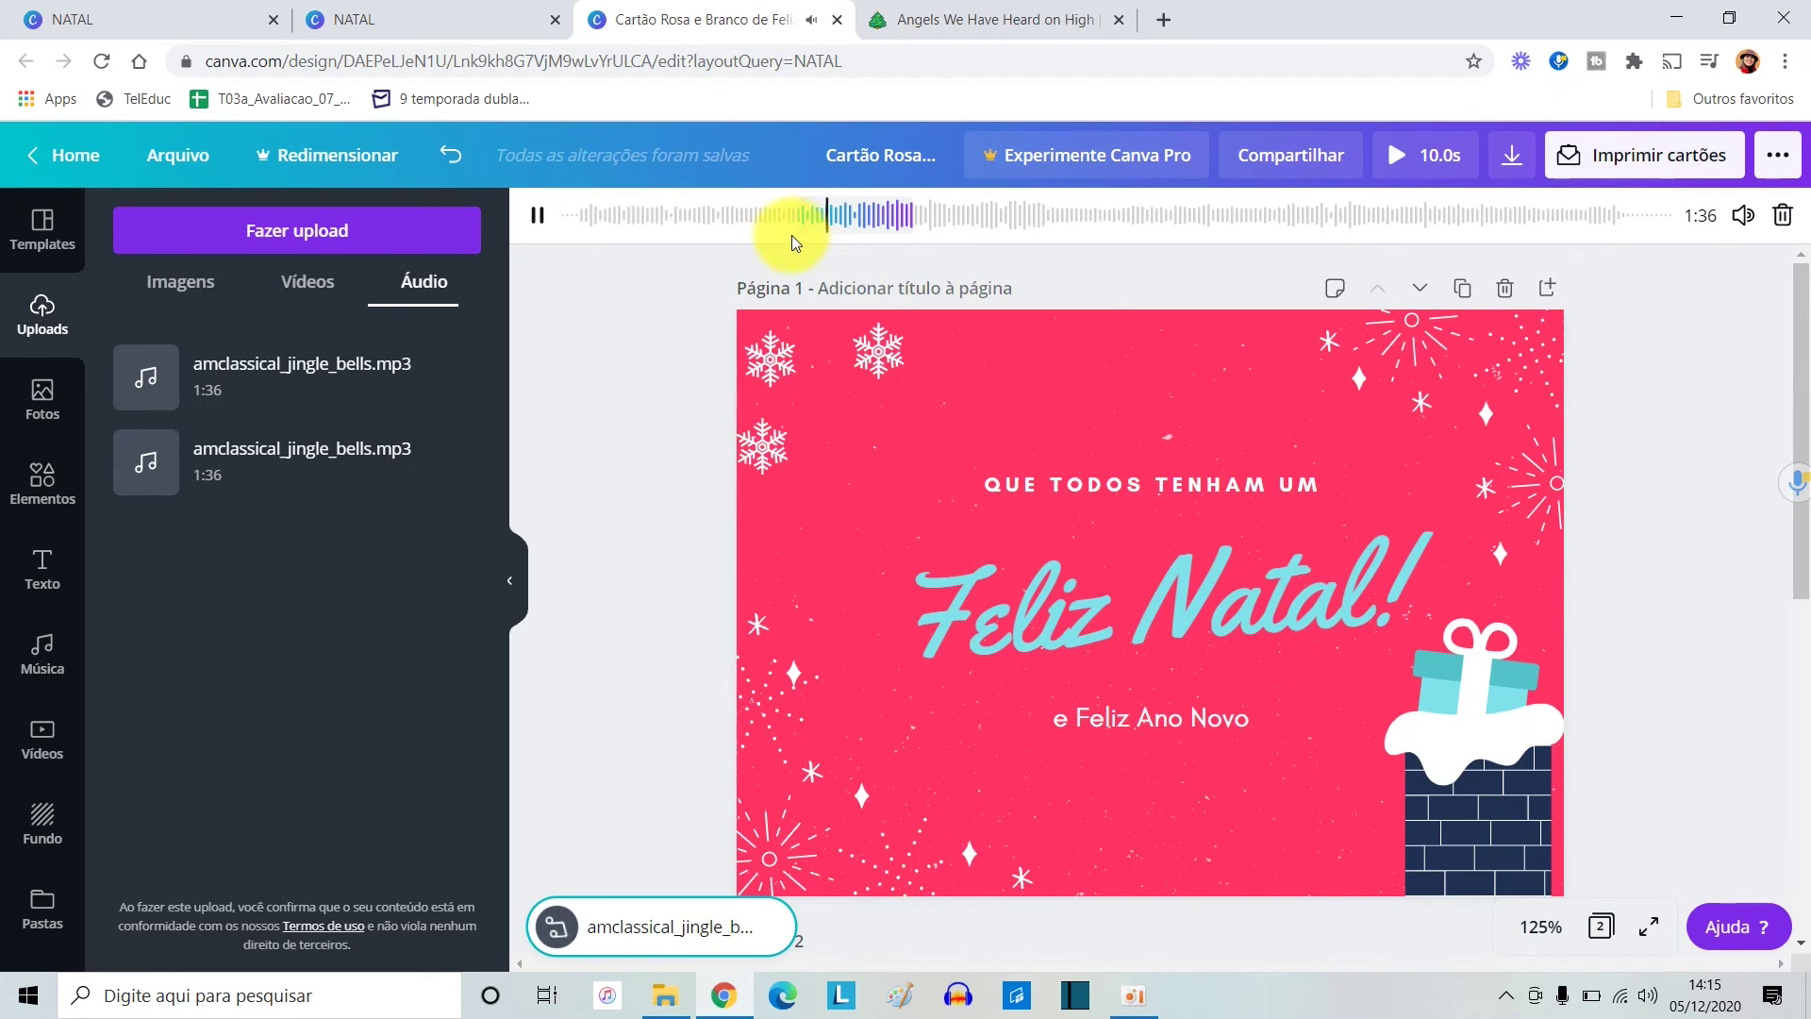
{"action": "left_click", "coordinate": [544, 226]}
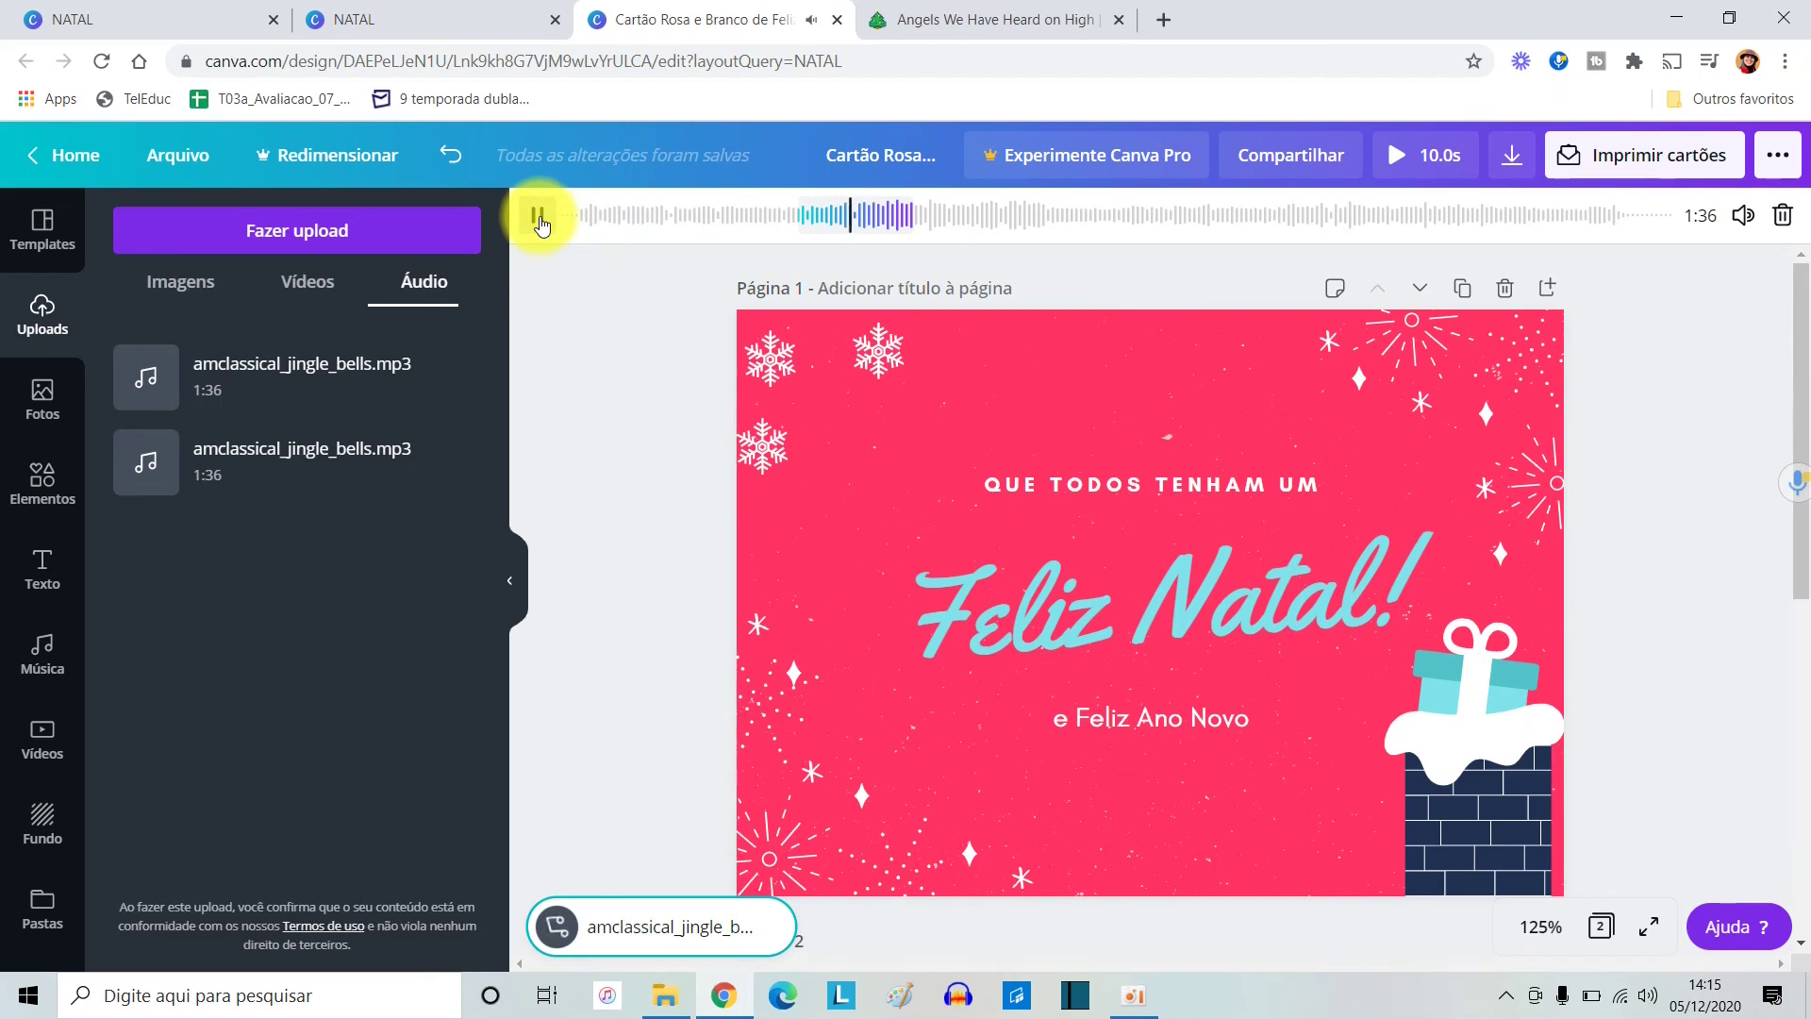
{"action": "left_click", "coordinate": [539, 218]}
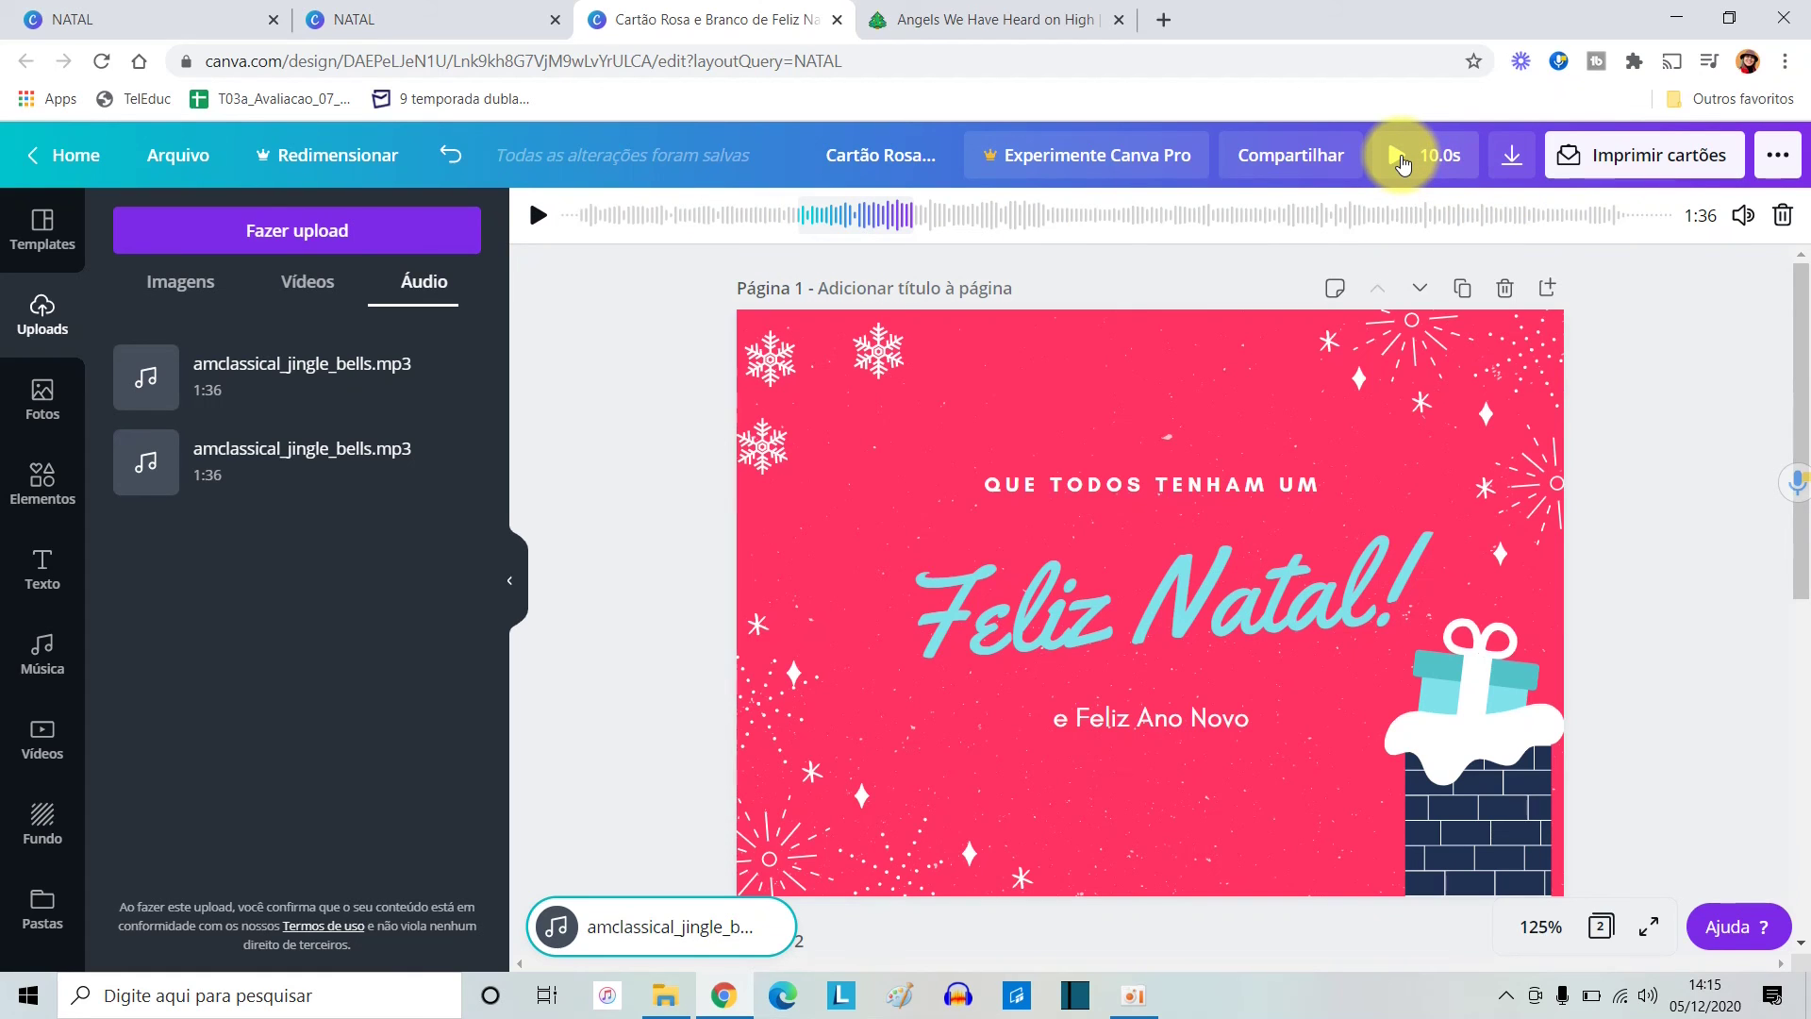
Preview the animated card with its music, pause it, and download all pages (2) as an MP4 video.
{"action": "left_click", "coordinate": [1400, 162]}
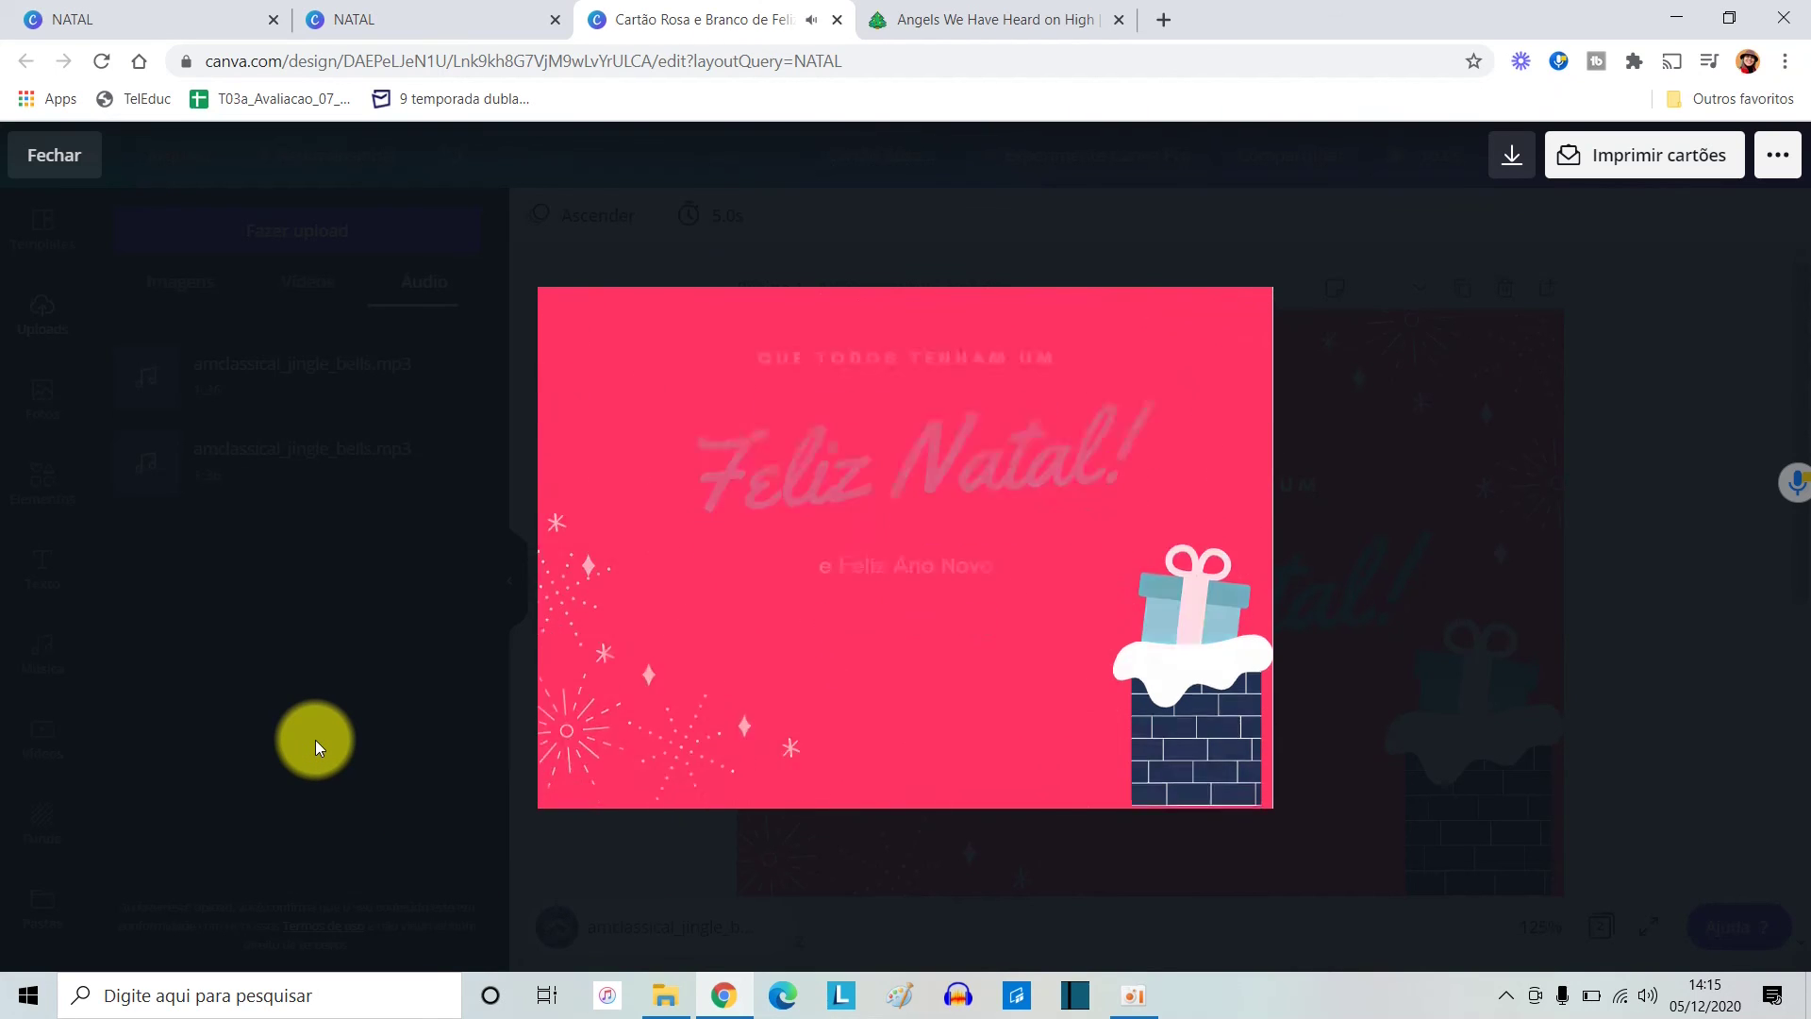
{"action": "mouse_move", "coordinate": [593, 760]}
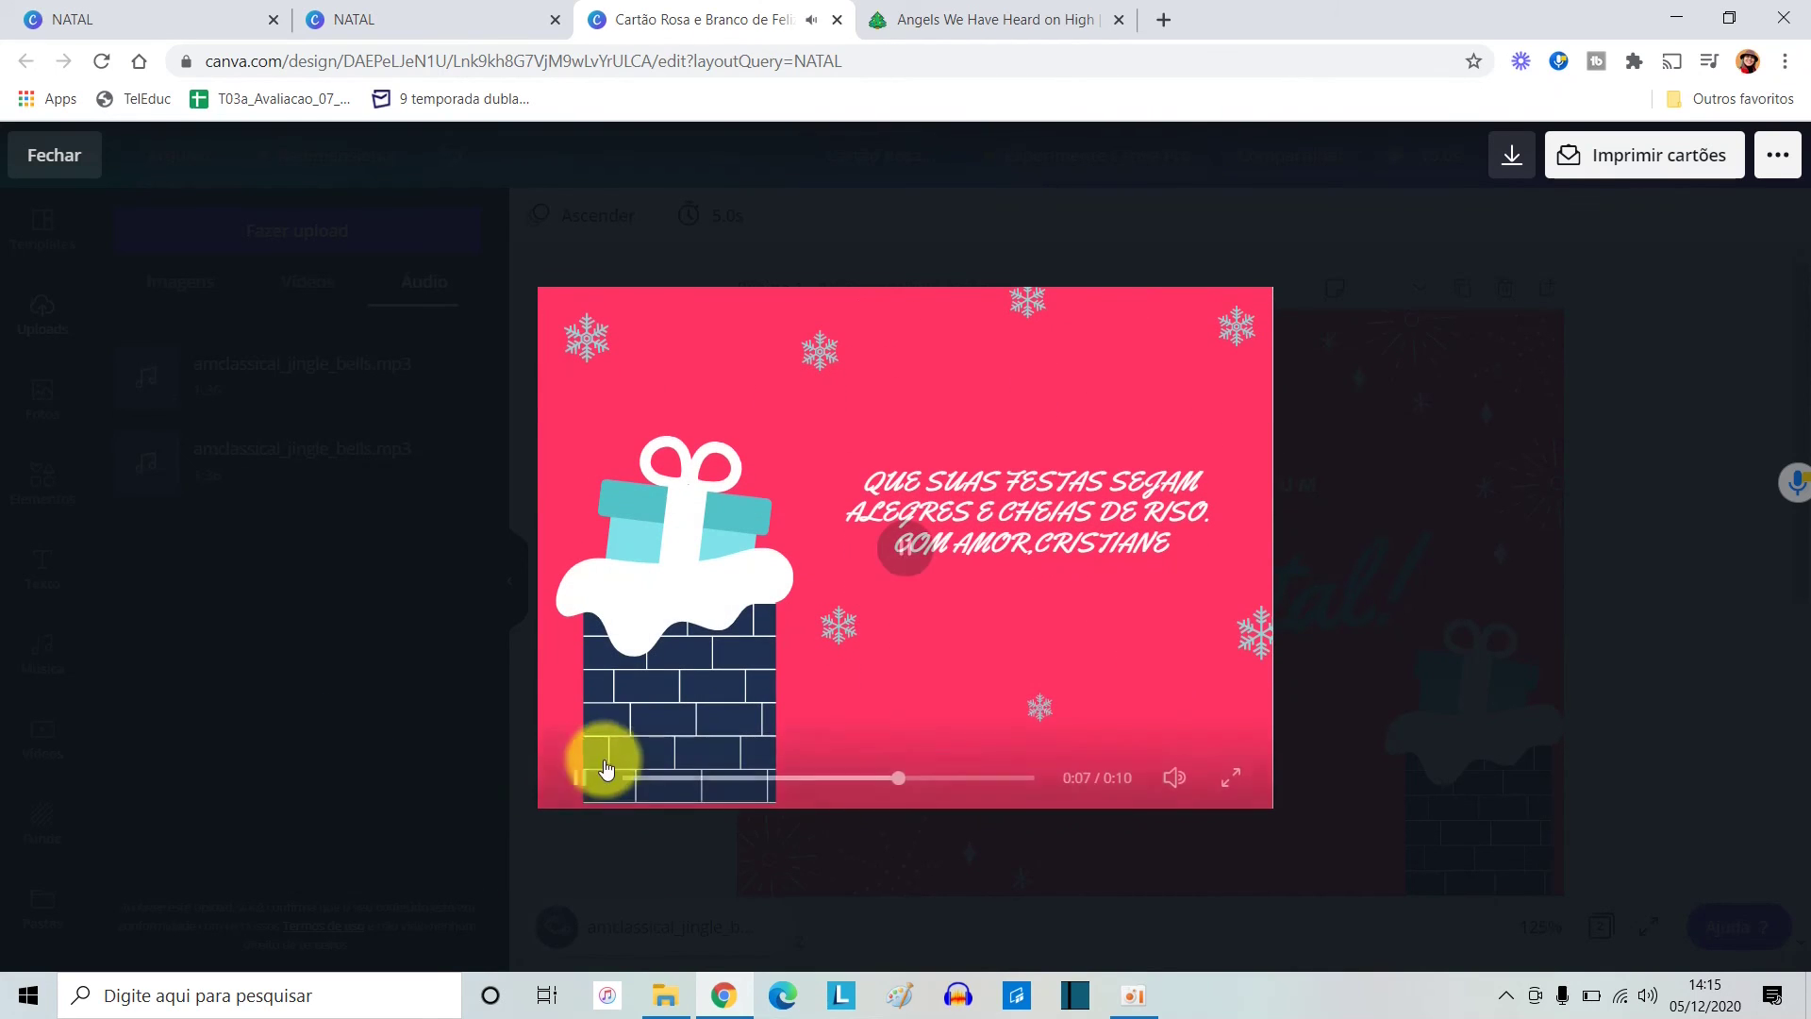
{"action": "left_click", "coordinate": [585, 775]}
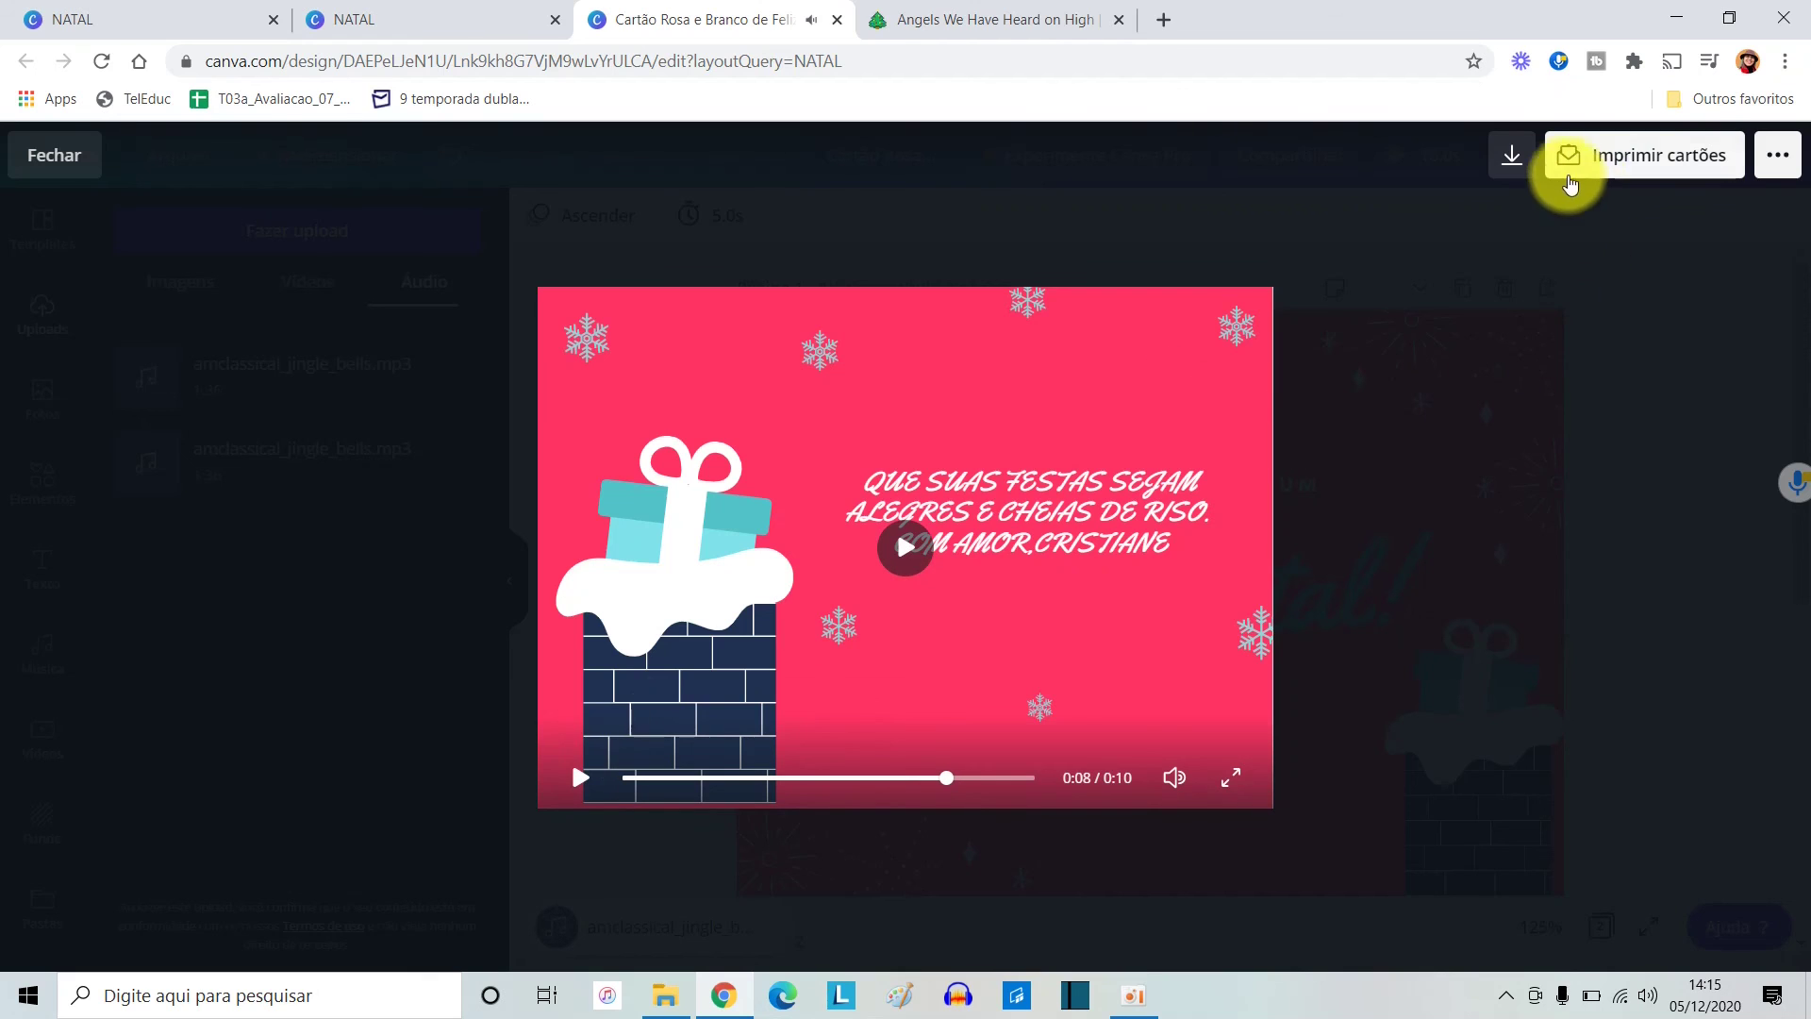
{"action": "left_click", "coordinate": [1513, 158]}
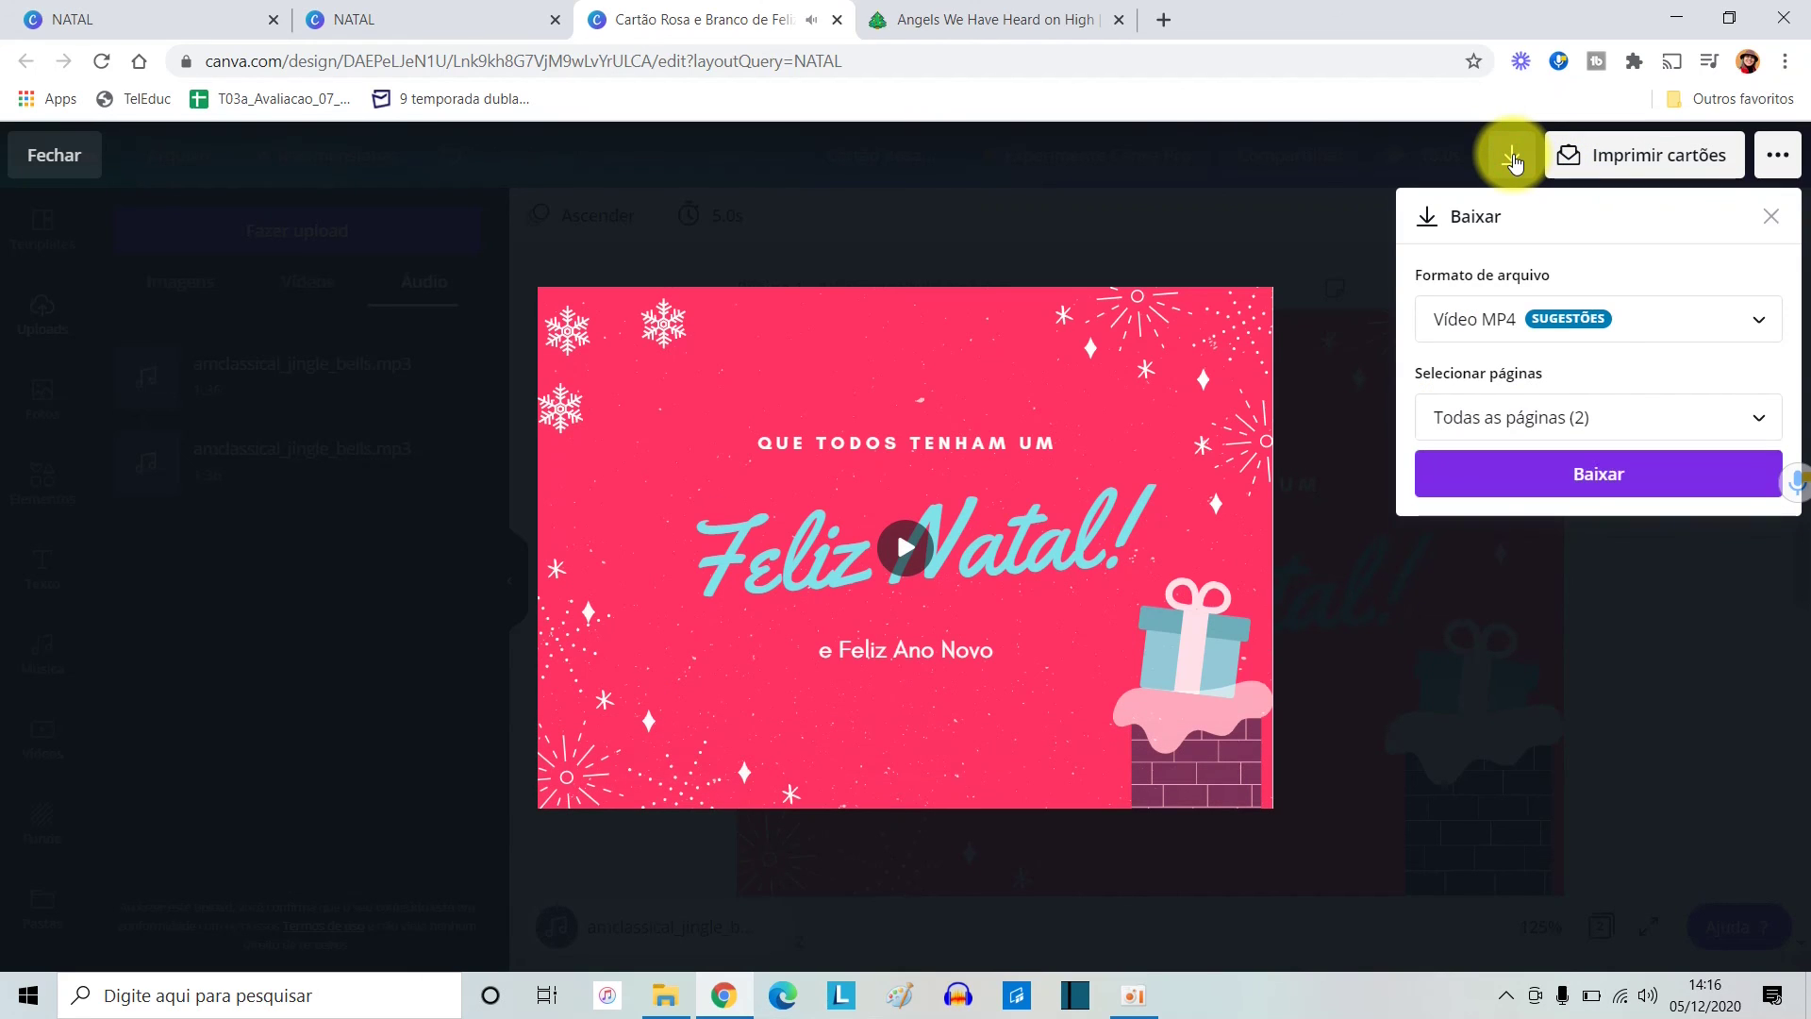
{"action": "left_click", "coordinate": [1592, 472]}
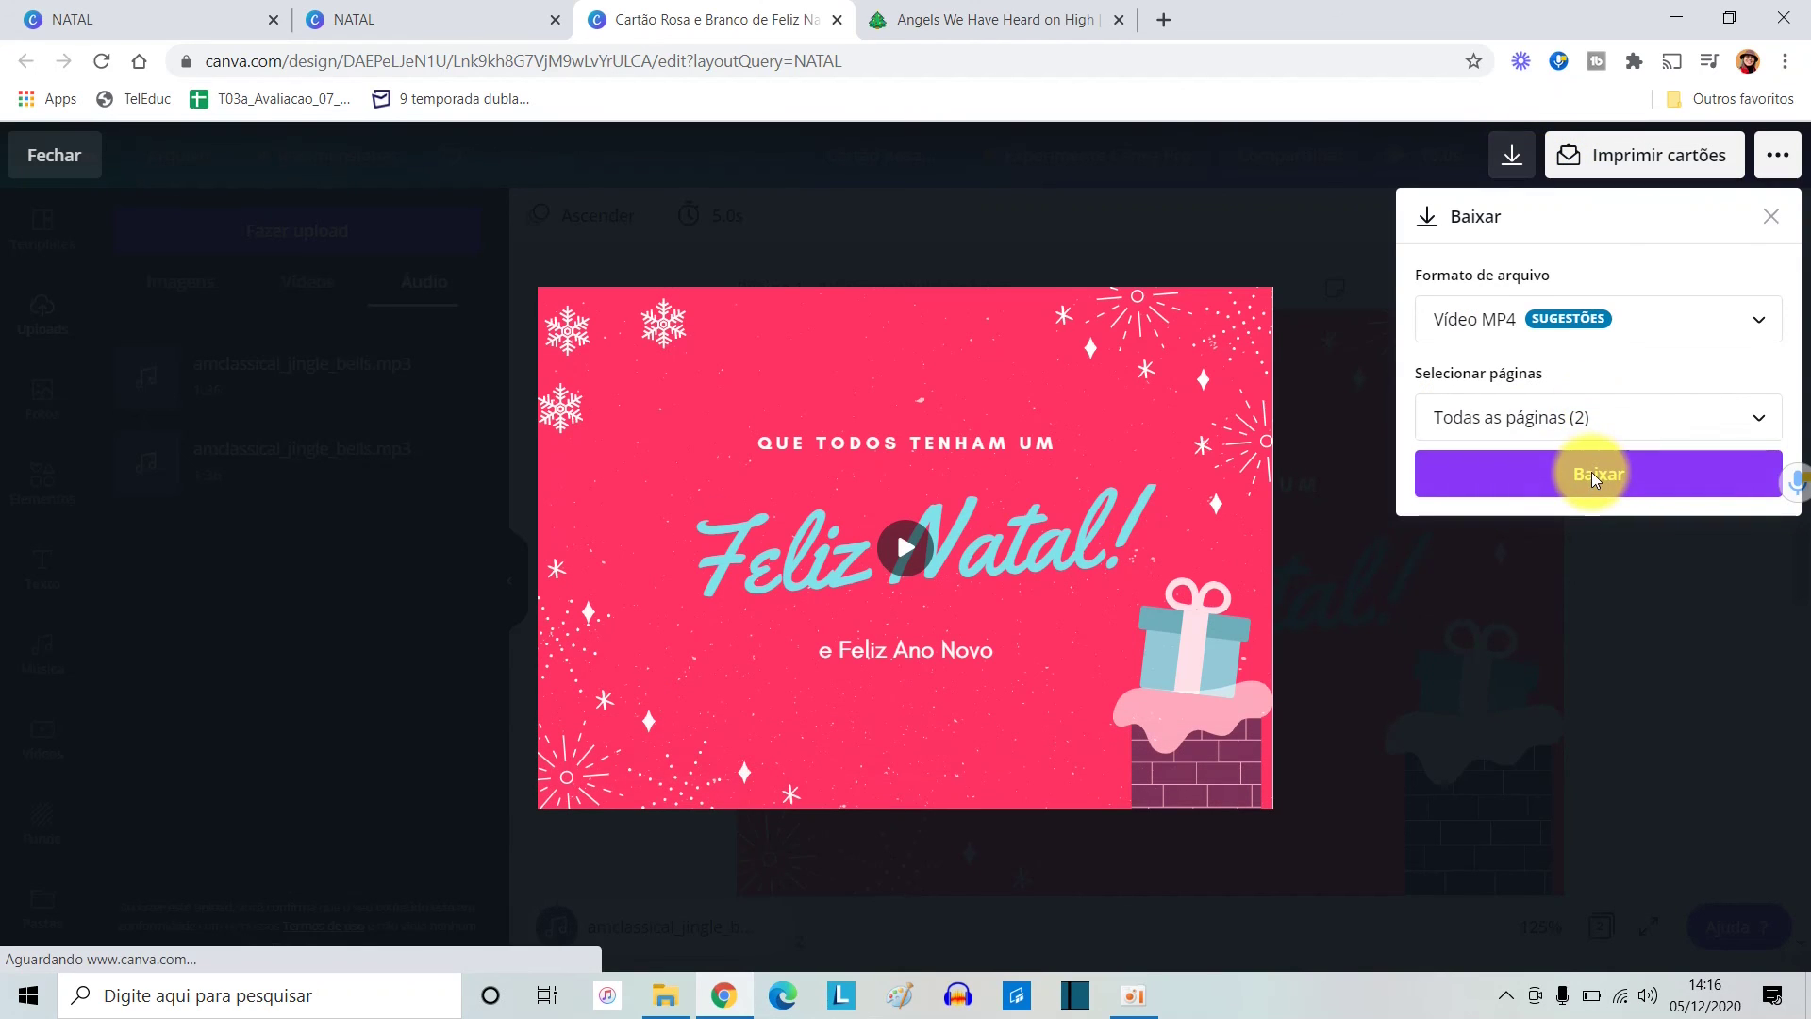